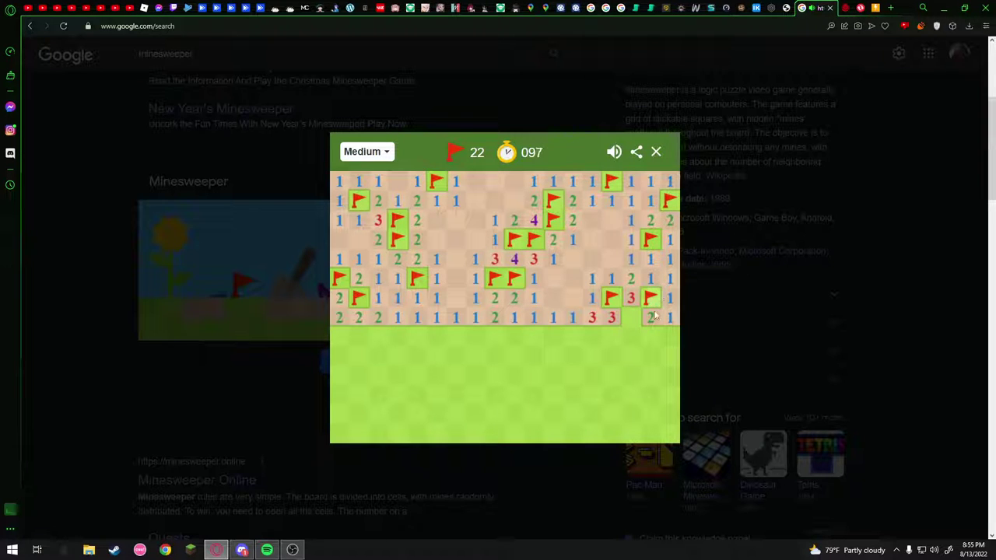
- Dig the last covered square in the eighth row and start a new Medium game
click(637, 315)
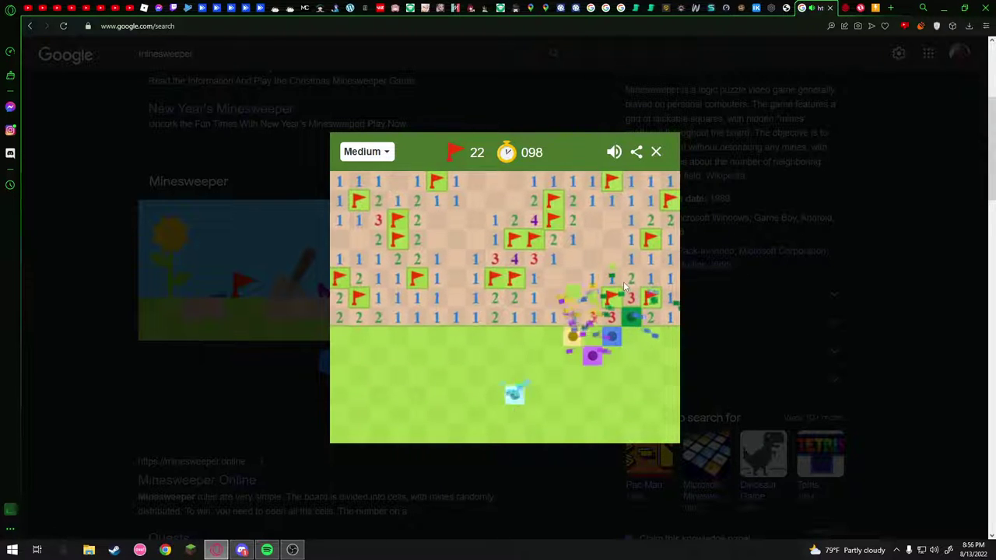
click(241, 550)
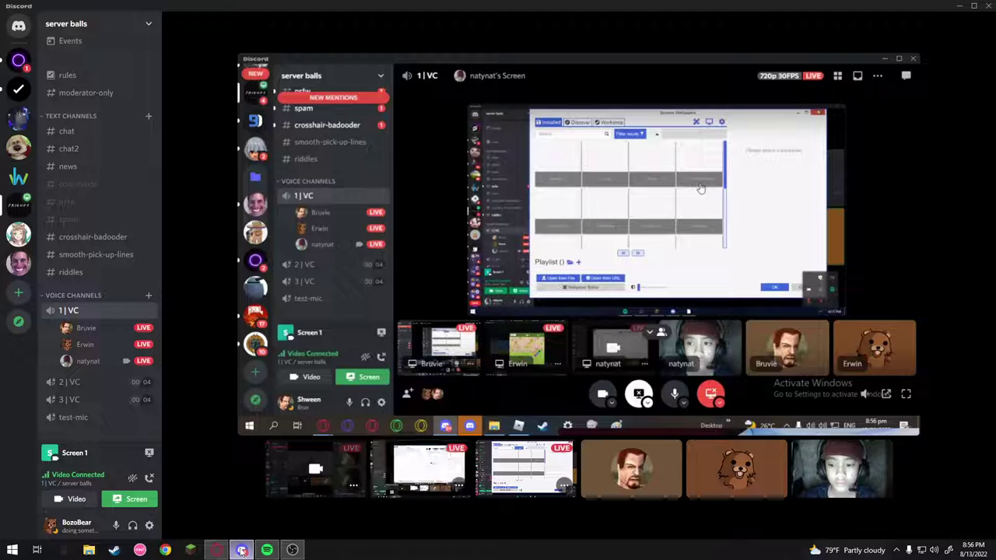
mouse_move(224, 551)
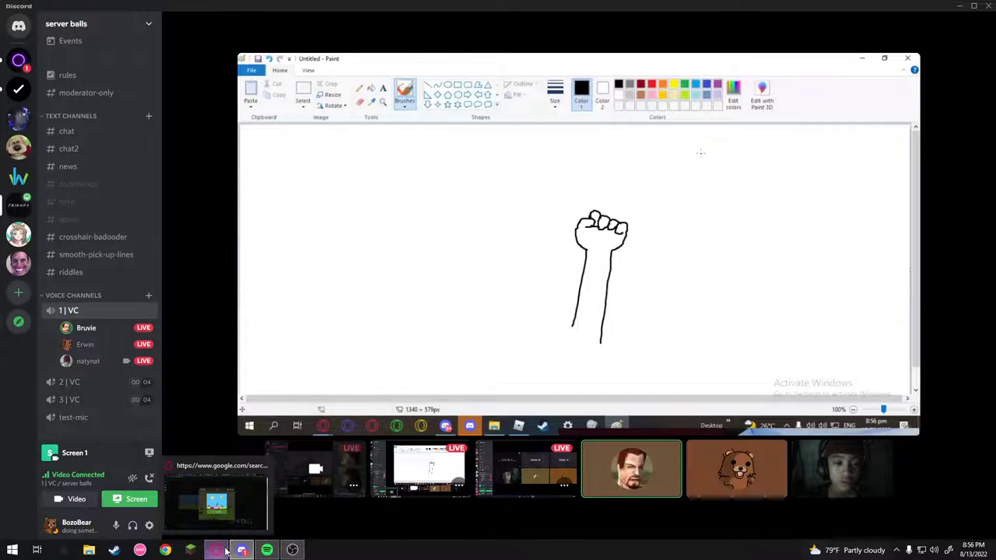
click(225, 551)
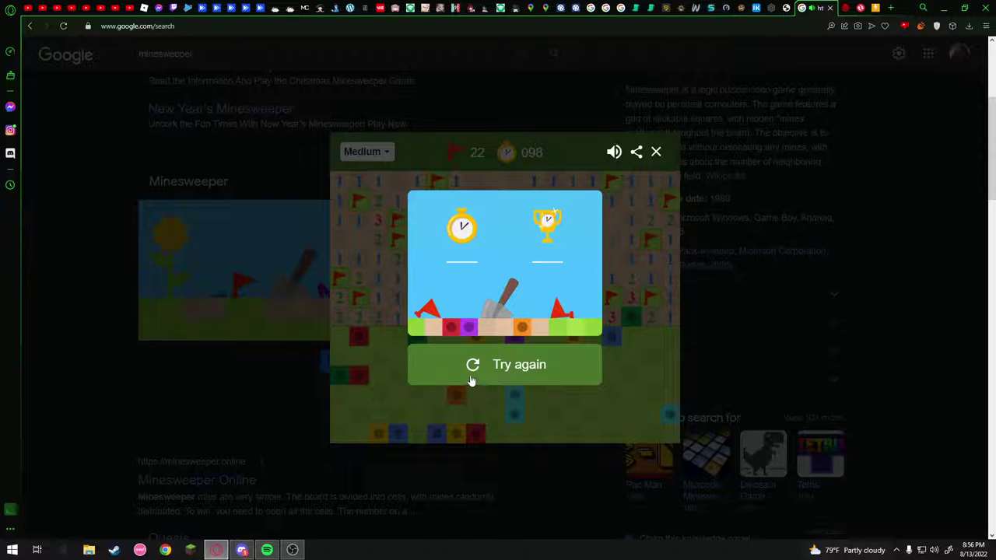
click(471, 381)
- Set the computer's speaker volume to 100
click(934, 550)
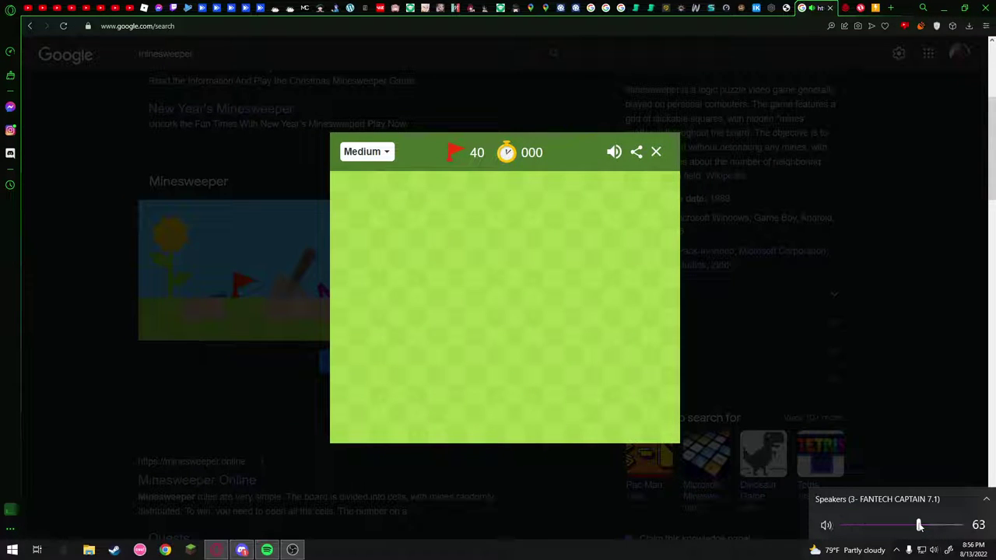
drag(920, 526, 824, 528)
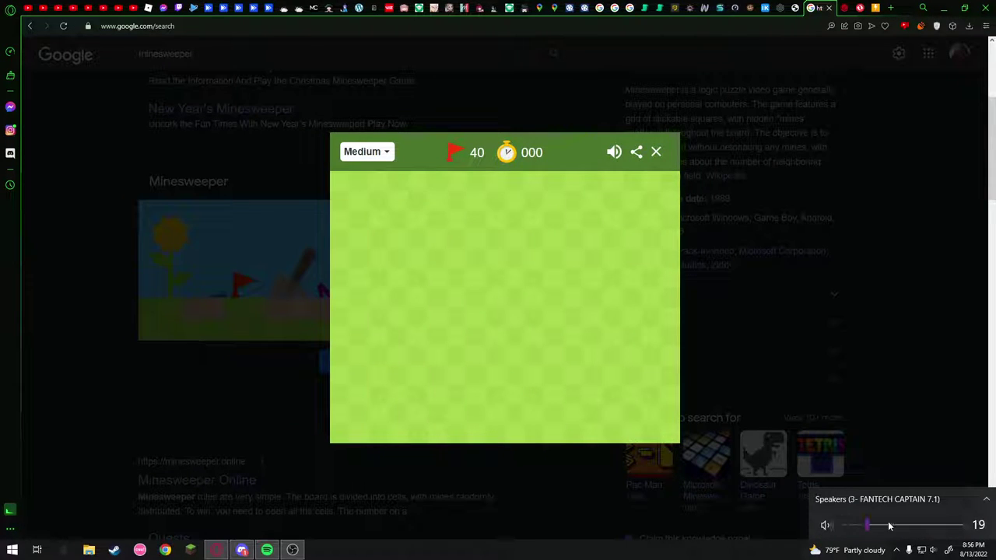
drag(923, 529, 963, 527)
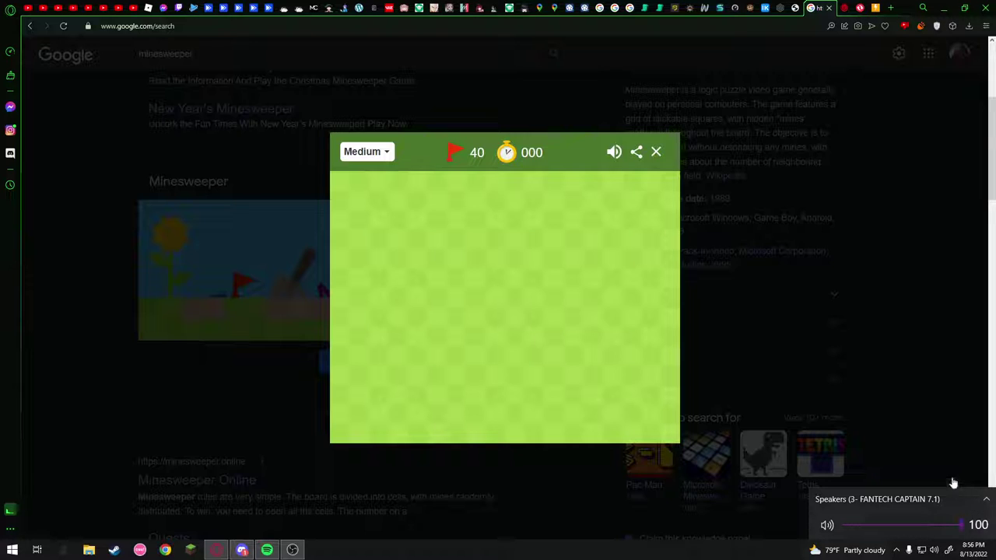
- Open the board from column 8, row 6, flag column 10, row 5 and column 7, row 2, and clear the safe squares around the first flag
click(479, 276)
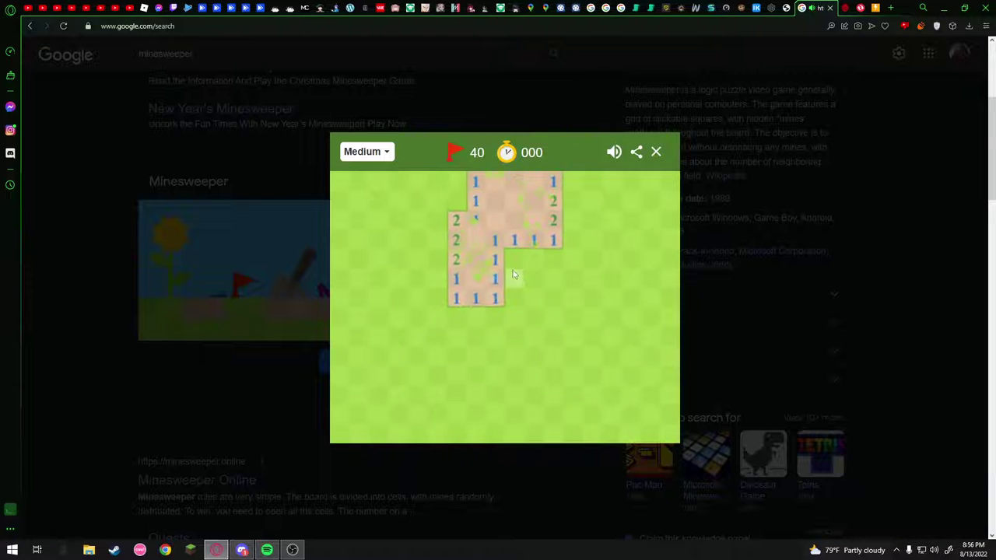
right_click(514, 259)
right_click(456, 201)
click(534, 240)
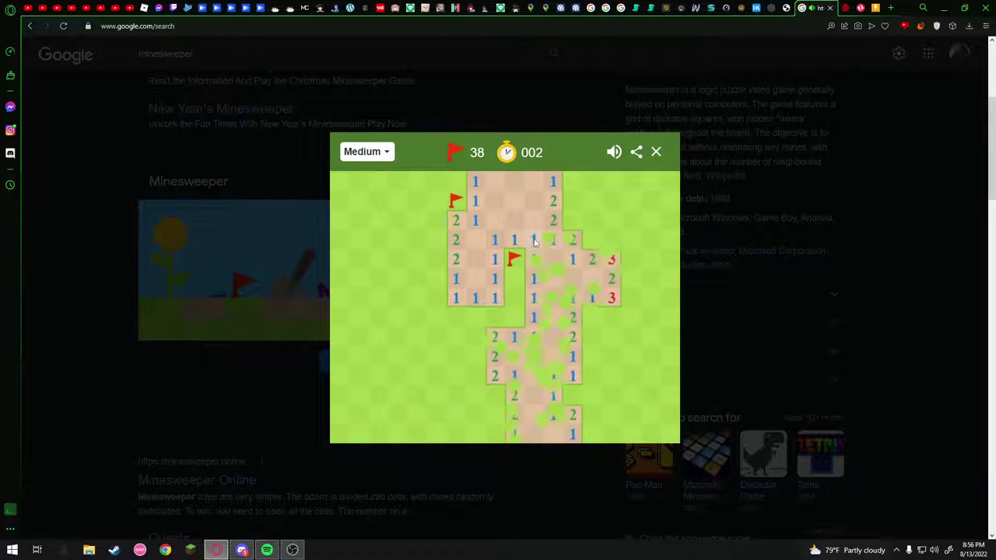
click(534, 279)
- Flag column 10, row 8, column 8, rows 9 and 11, and column 9, row 12, clearing the safe squares between them
right_click(515, 318)
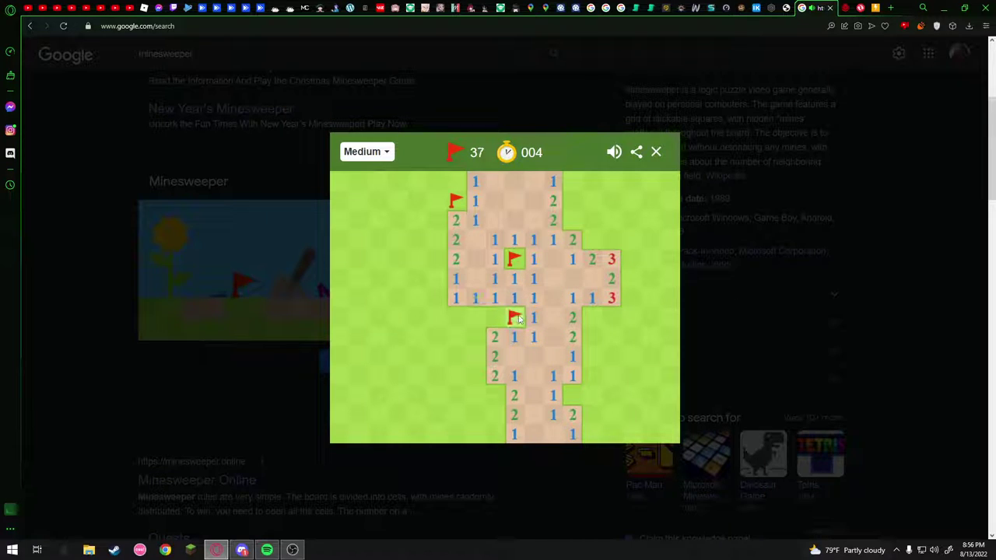
click(500, 300)
right_click(475, 337)
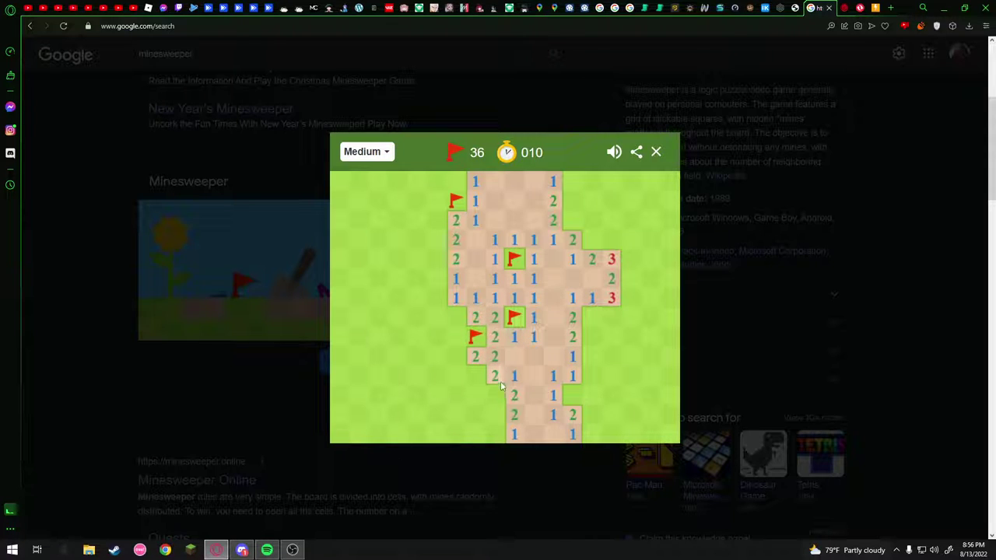
right_click(495, 395)
right_click(475, 376)
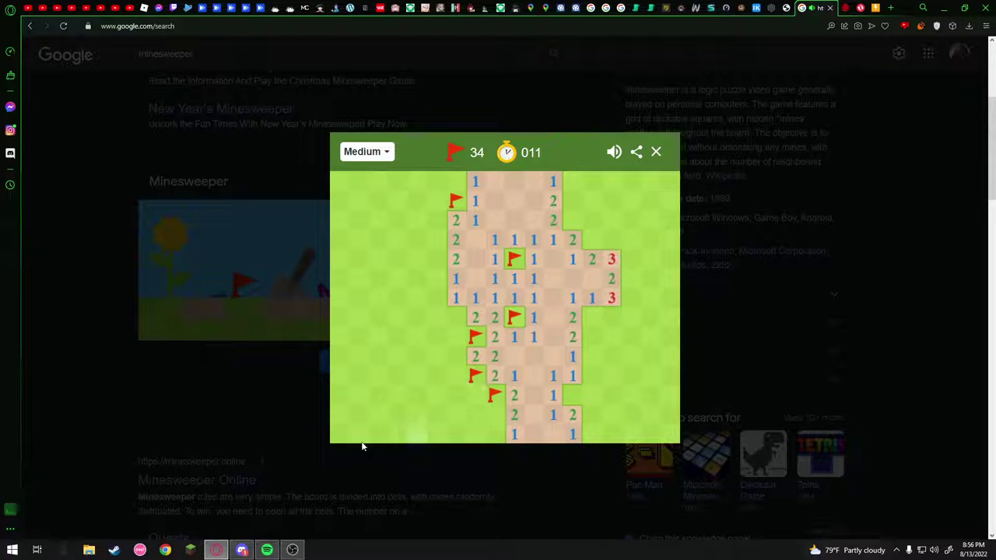
- Switch to Discord to watch the screen shared in the voice call, and return to the Minesweeper game
click(225, 550)
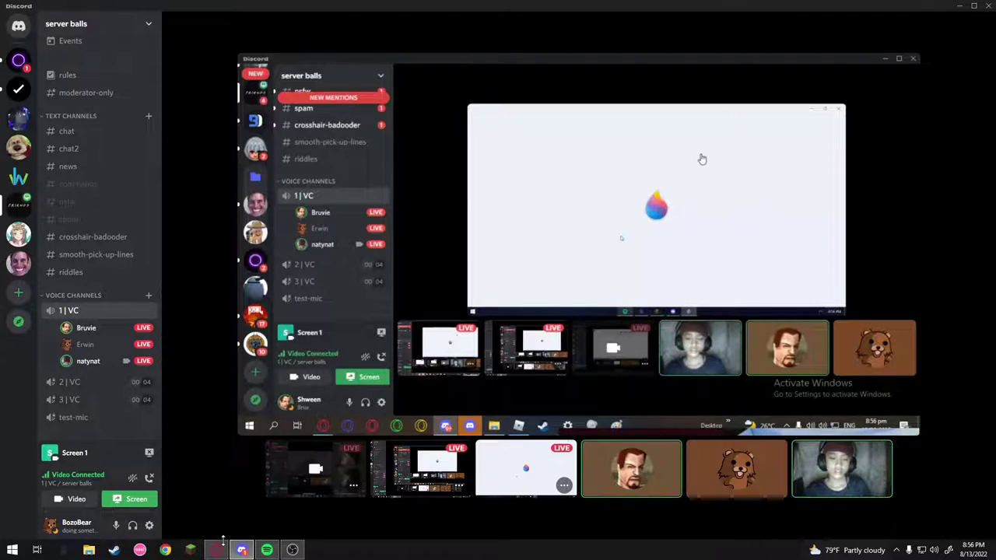
mouse_move(212, 474)
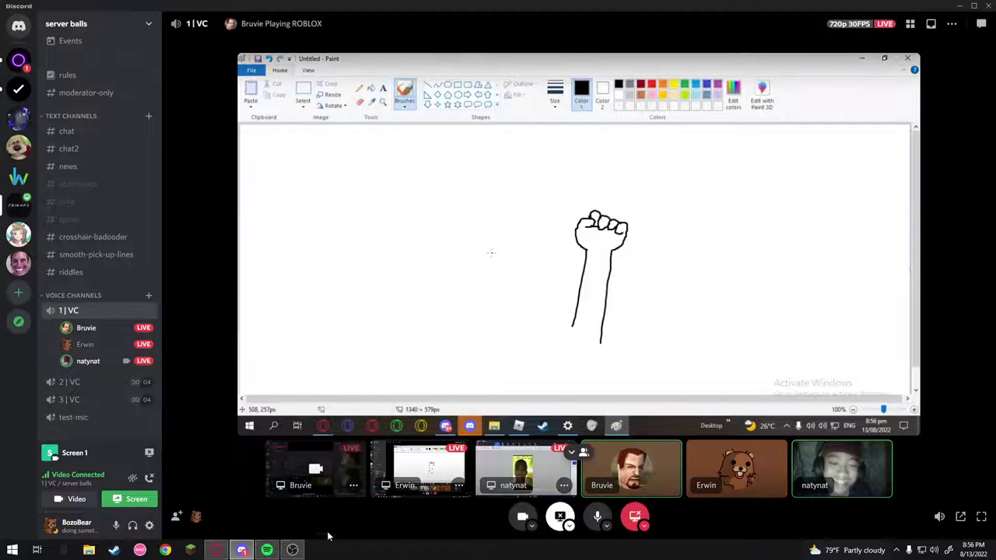
mouse_move(130, 323)
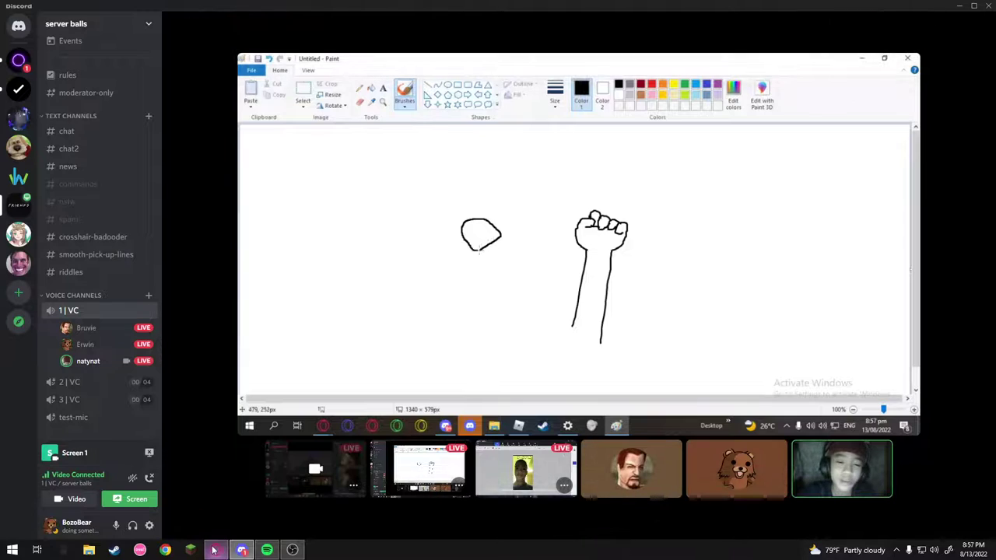
mouse_move(214, 550)
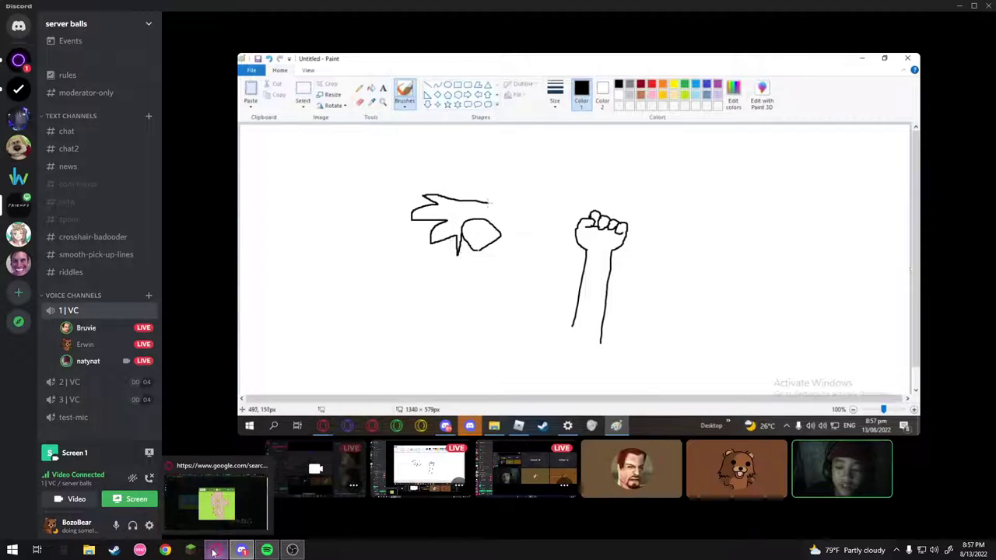
click(216, 550)
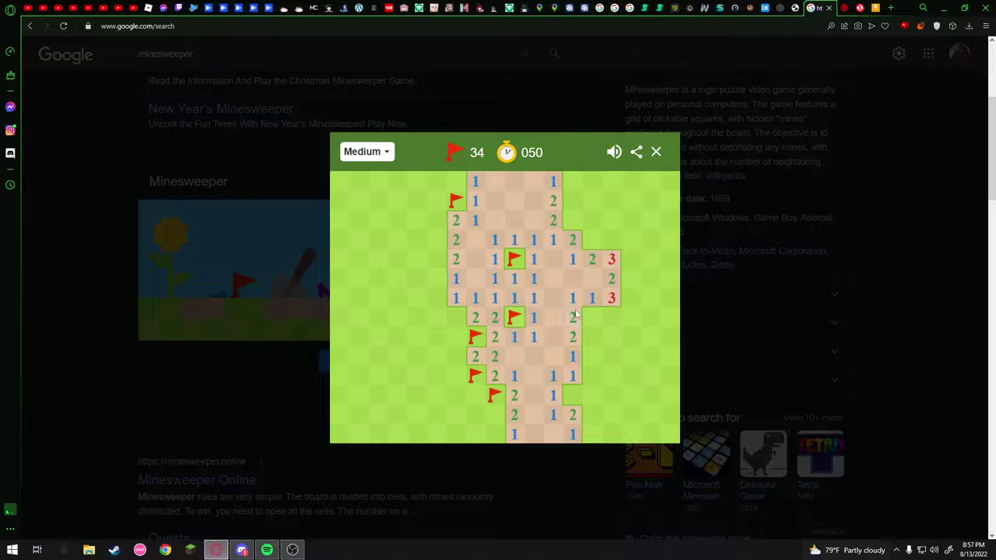
- Flag the mines in column 13, rows 2, 3 and 12, and in column 14, row 4
right_click(568, 397)
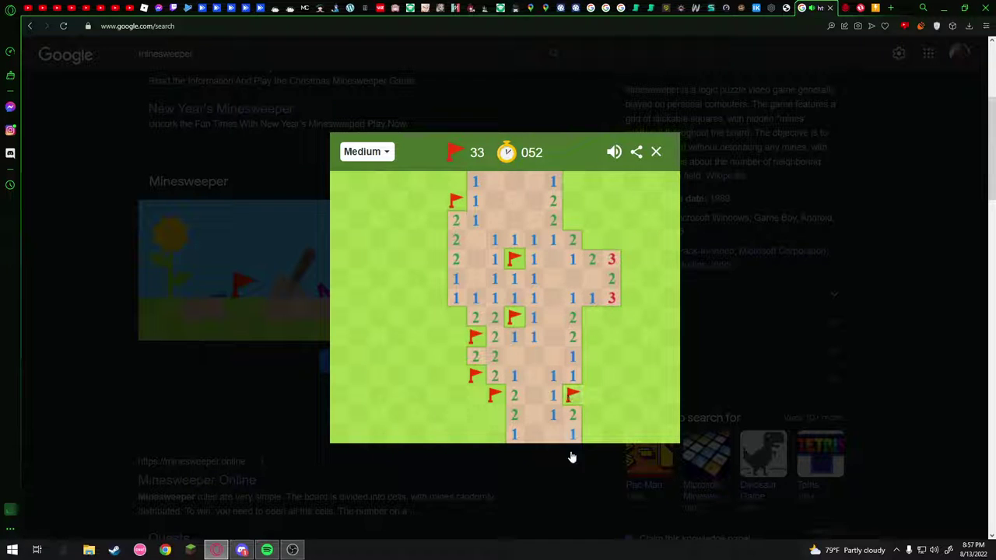
right_click(591, 239)
right_click(572, 220)
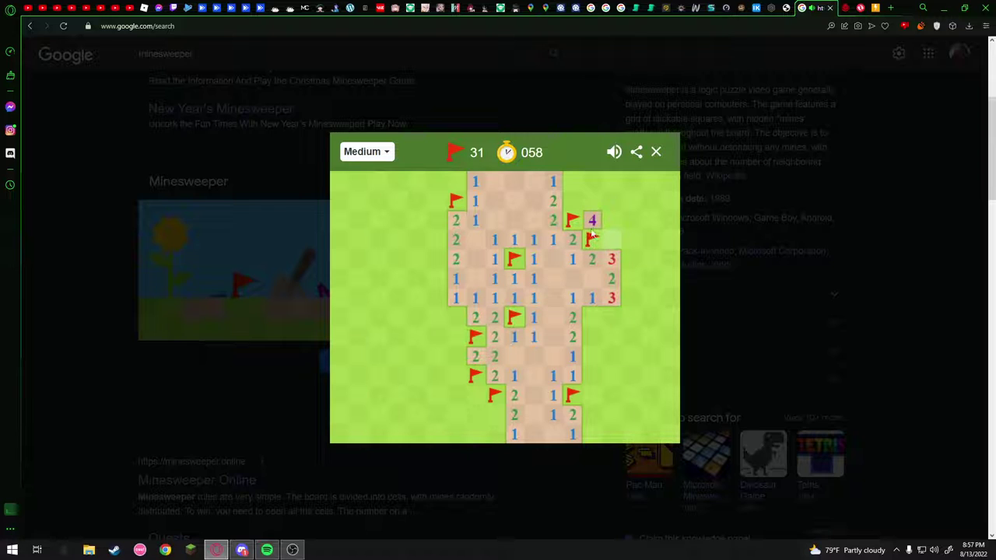
right_click(573, 200)
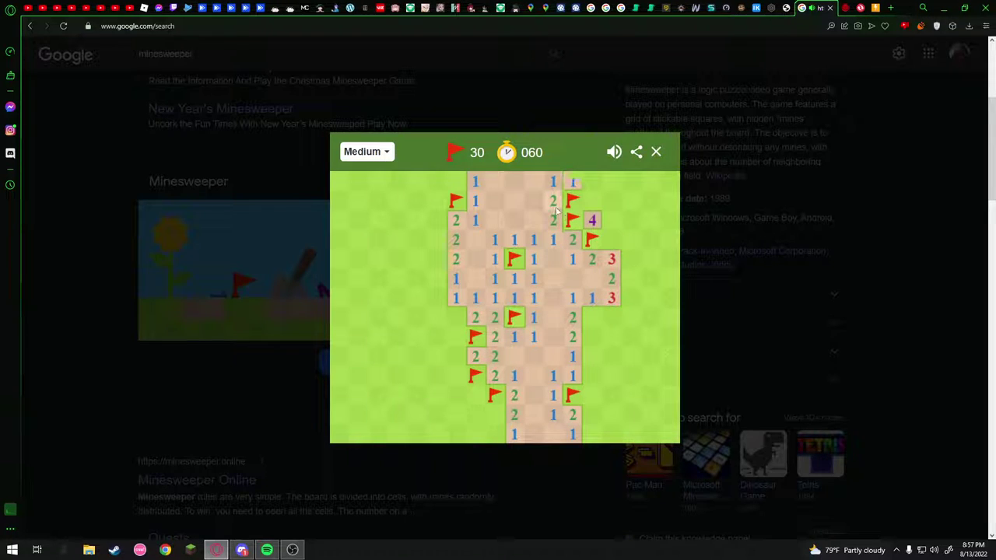
- Dig the safe squares in the top three rows of columns 14 and 15, and flag column 15, row 4
click(591, 201)
click(572, 182)
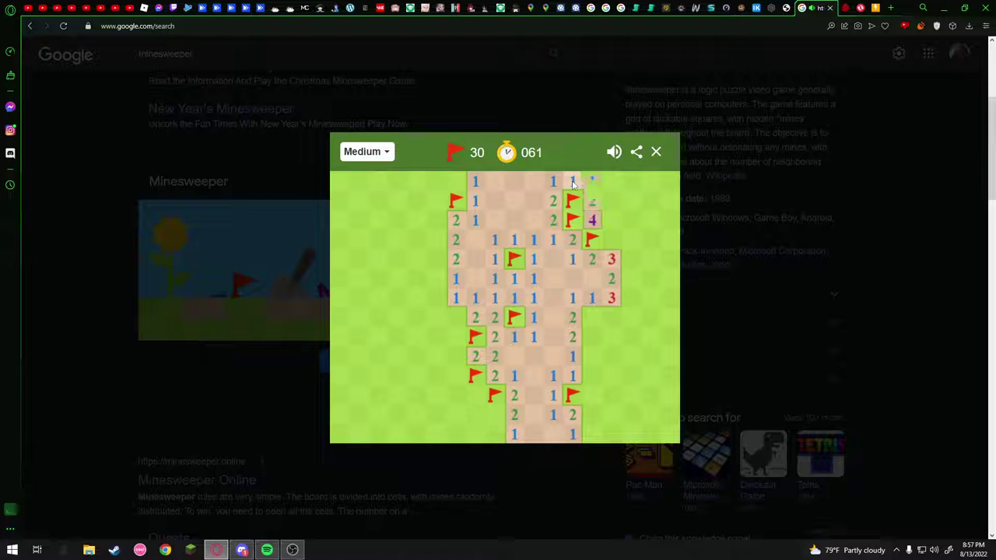
click(610, 181)
click(611, 201)
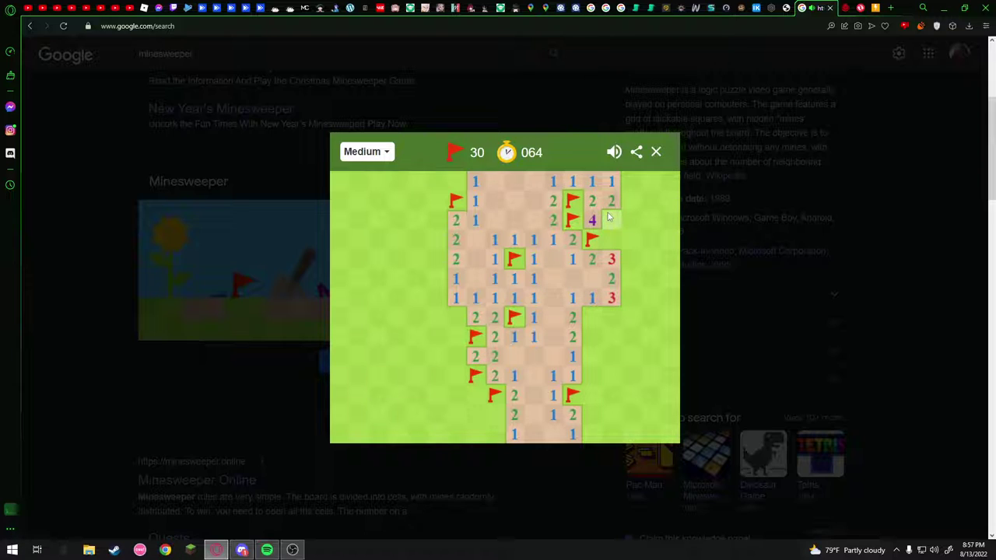
click(609, 219)
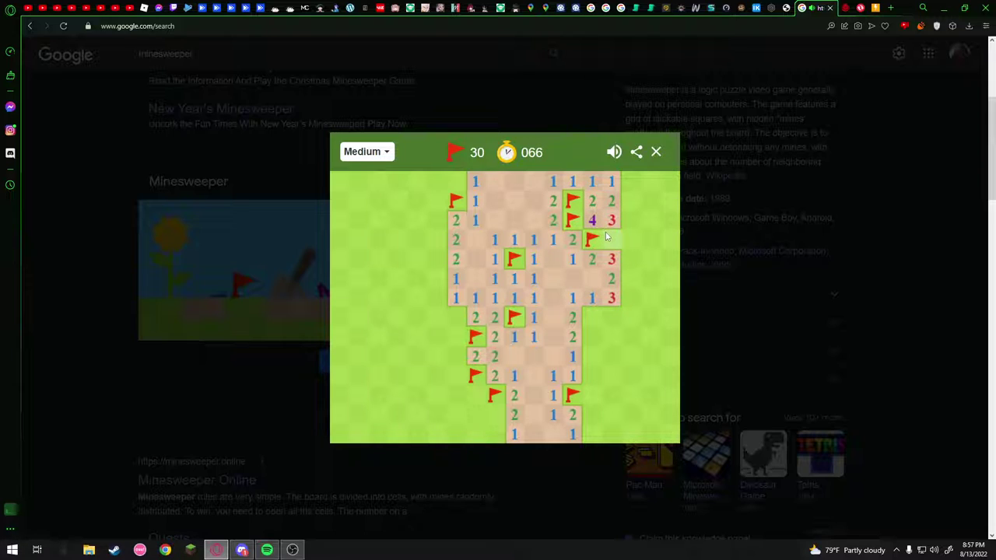
right_click(608, 238)
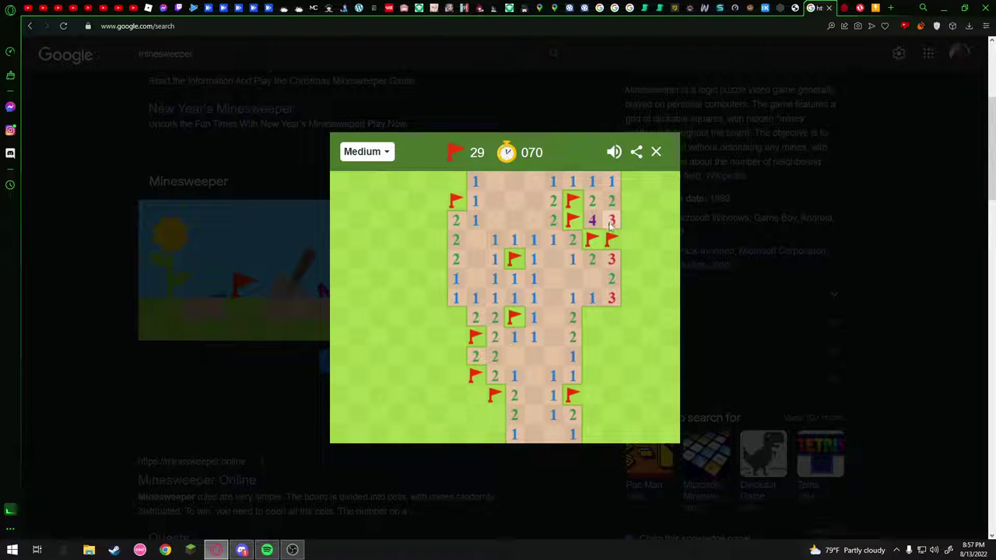
- Flag the mines in column 14, rows 8 and 9, and dig the safe squares in rows 10 to 12 below them
right_click(590, 315)
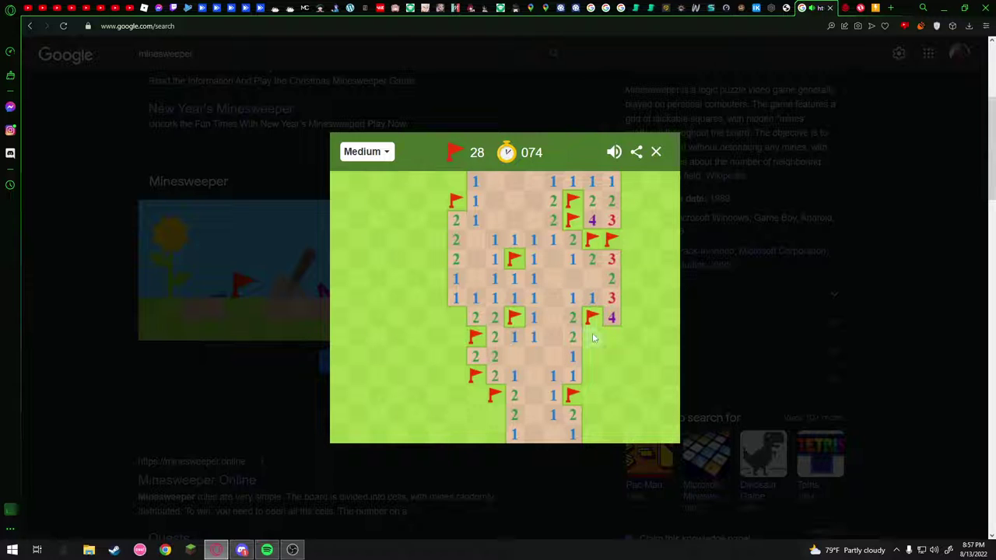
right_click(592, 336)
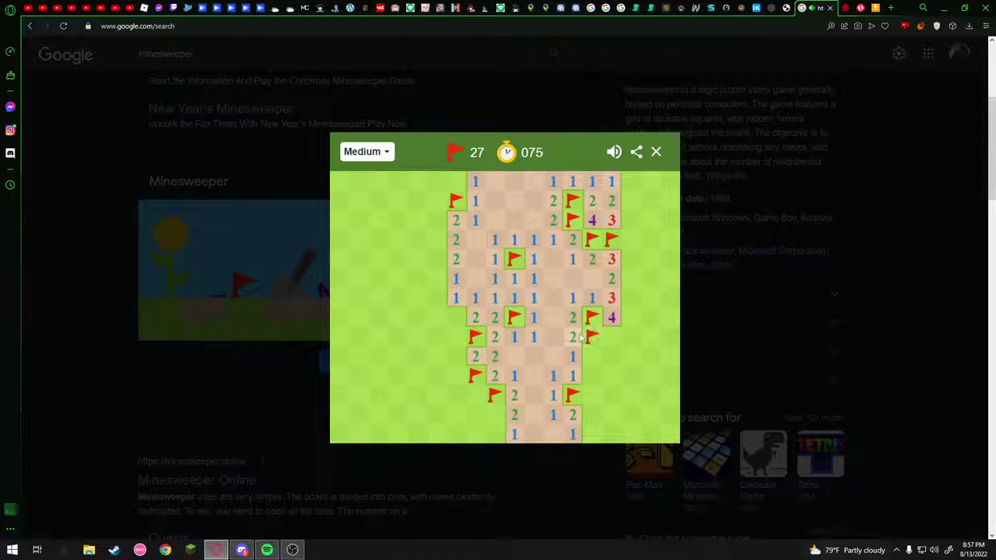
click(591, 377)
click(577, 384)
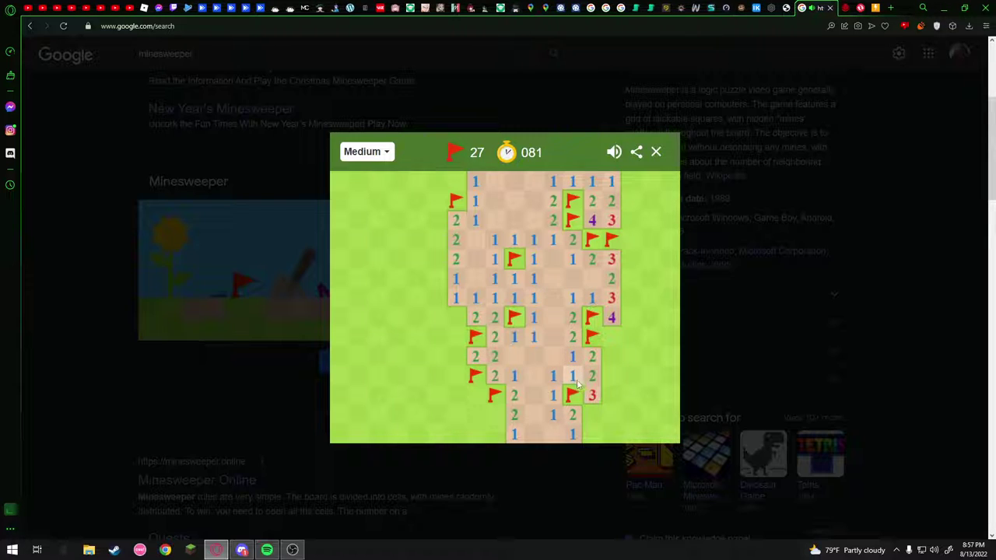
click(573, 434)
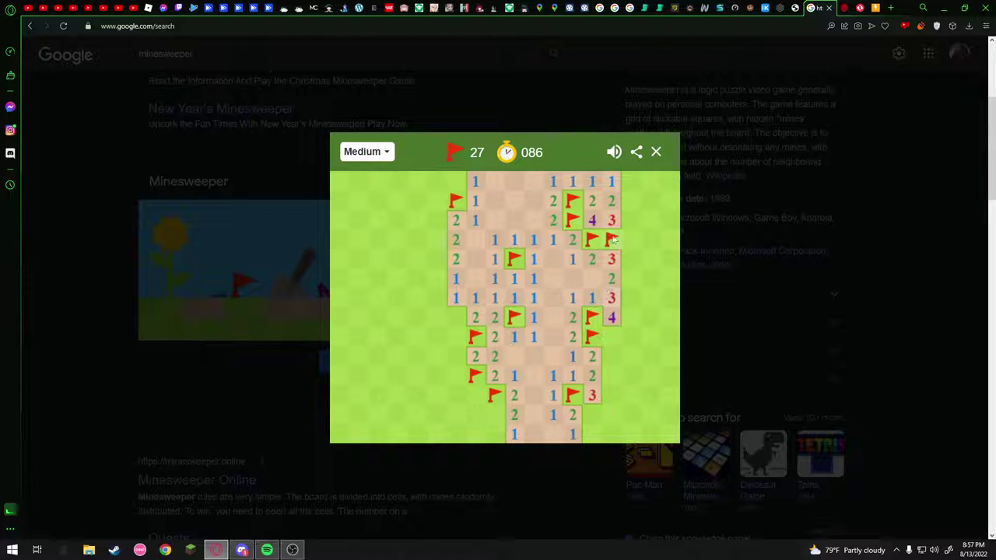
- Flag column 7, row 8, and clear the safe squares around it and at column 7, row 11
click(456, 336)
click(448, 335)
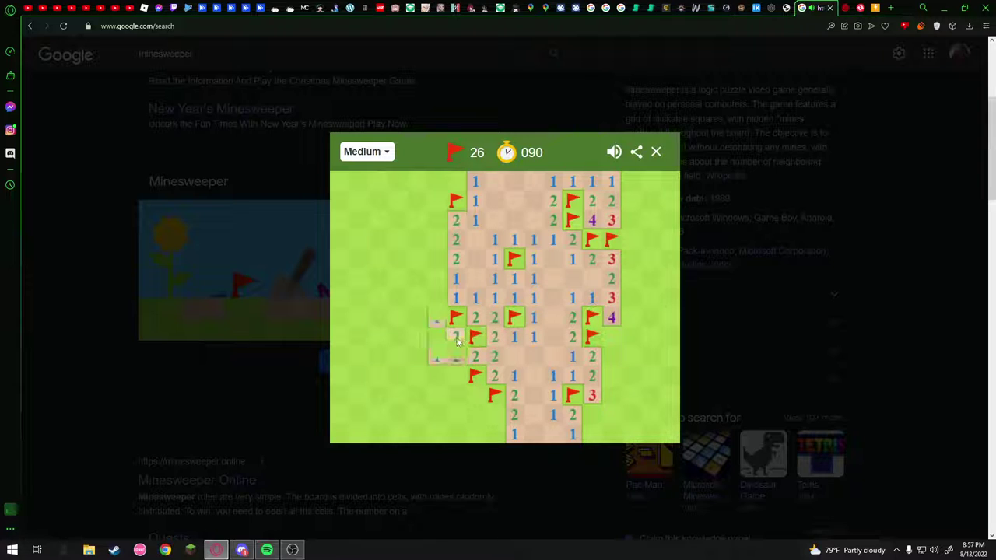
click(442, 335)
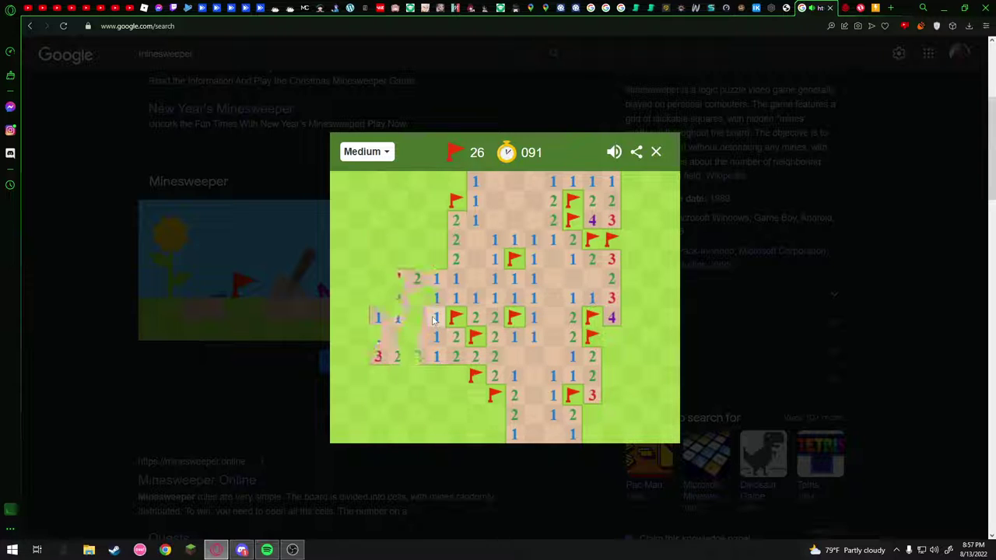
click(454, 374)
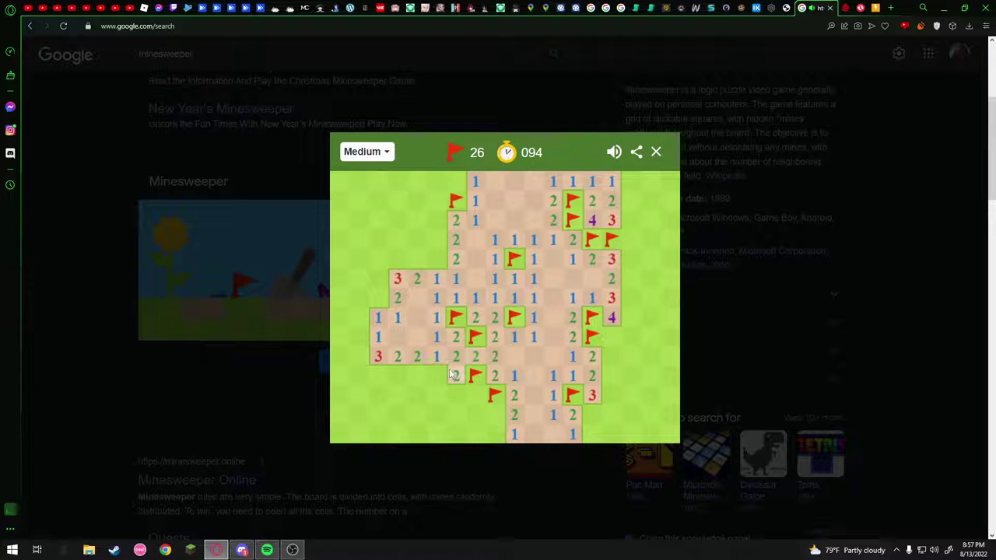
- Flag columns 4 and 5 in row 11, column 3 in rows 6 and 7, and column 6, row 5, clearing adjacent safe squares
right_click(403, 375)
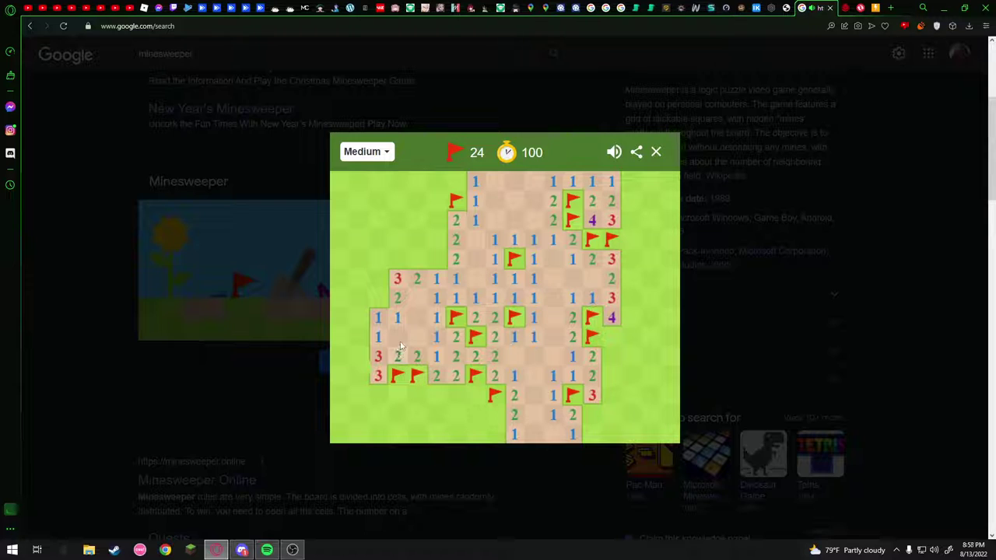
right_click(378, 298)
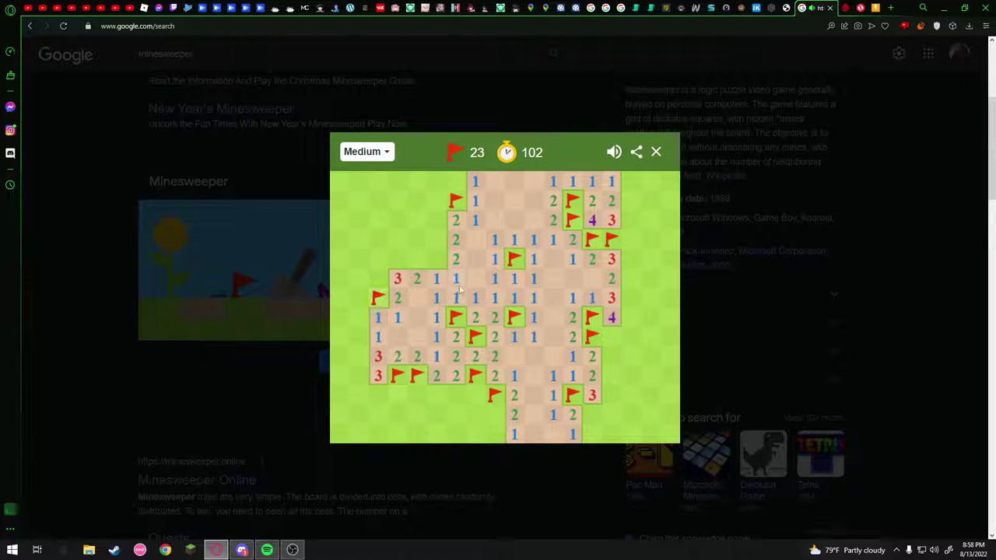
right_click(436, 265)
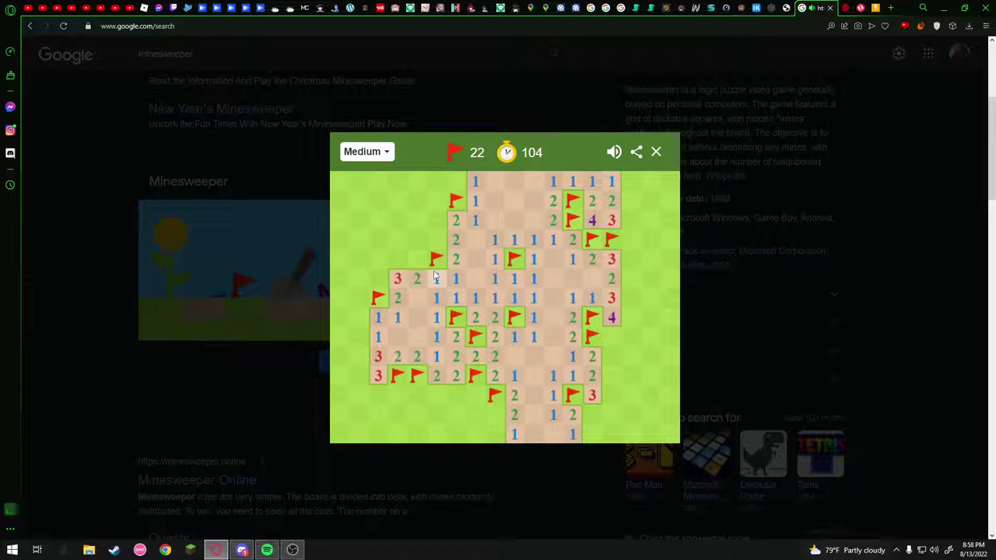
click(398, 300)
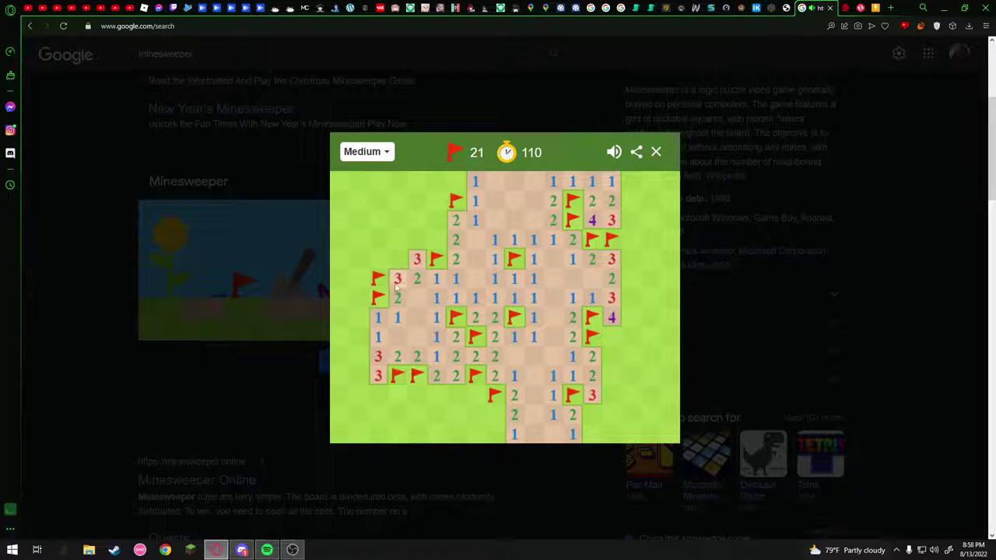
- Flag column 2, row 10, and column 1, row 7, and clear the safe squares around them in columns 1 and 2
click(377, 340)
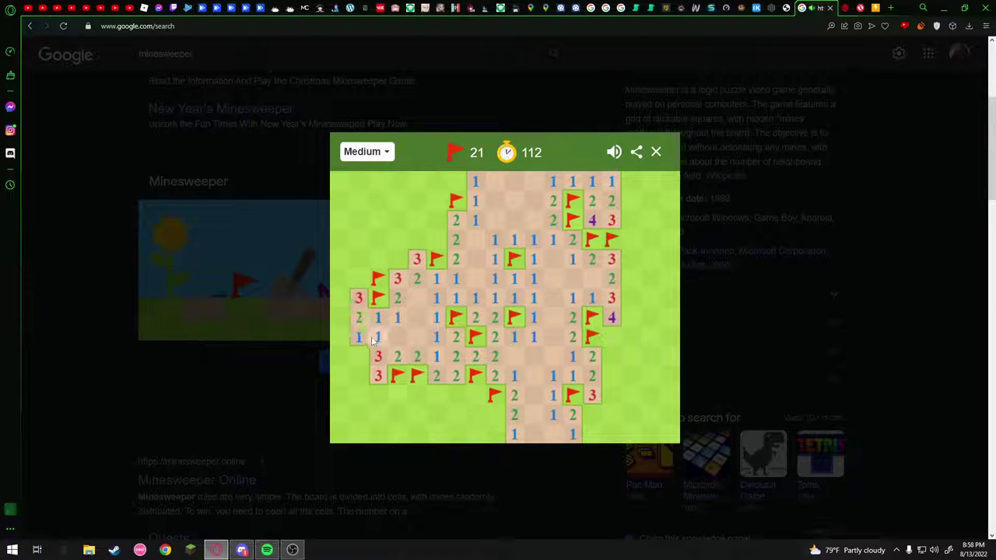
right_click(368, 350)
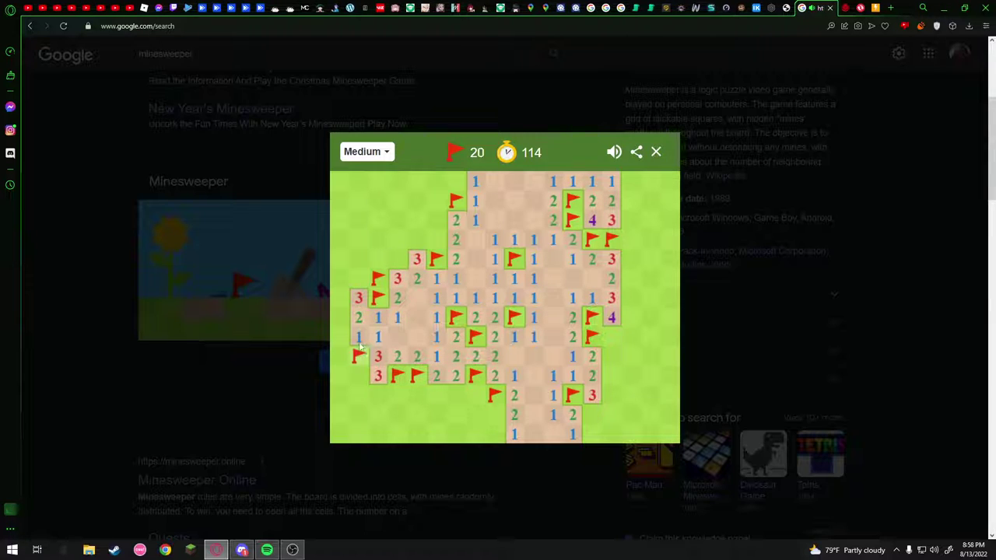
click(358, 340)
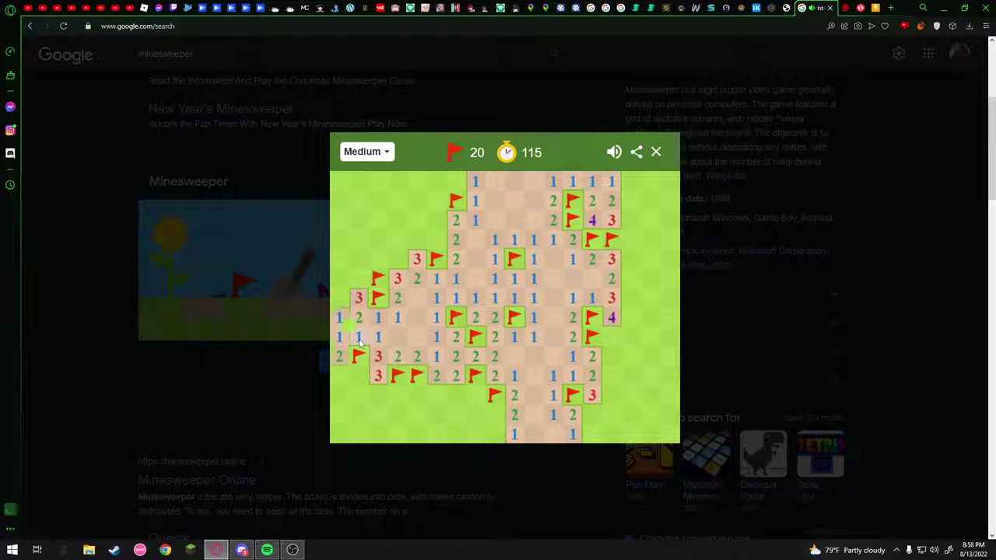
right_click(340, 300)
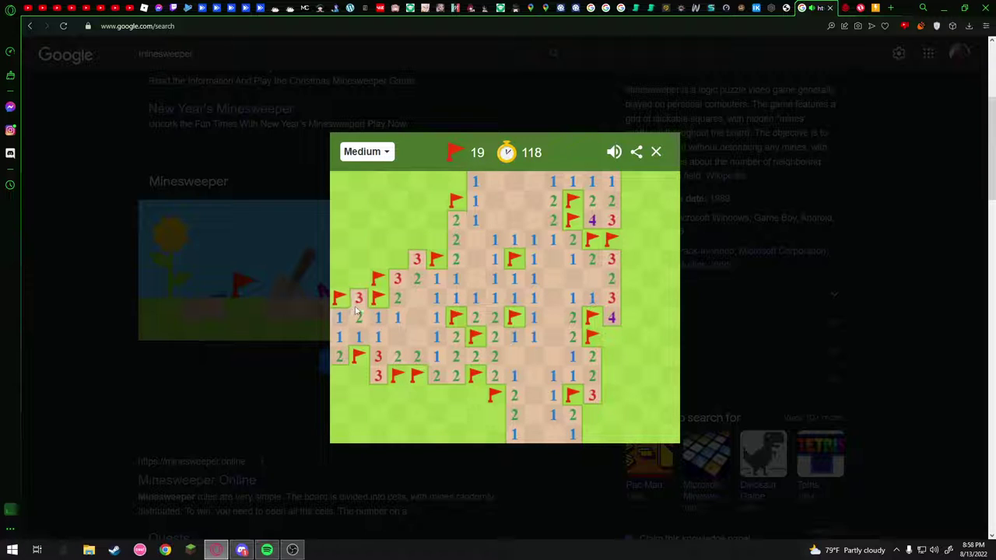
- Clear the safe squares in the upper left of the board up to column 7, row 1, flagging column 4, row 5, and column 1, row 3
right_click(378, 244)
right_click(379, 245)
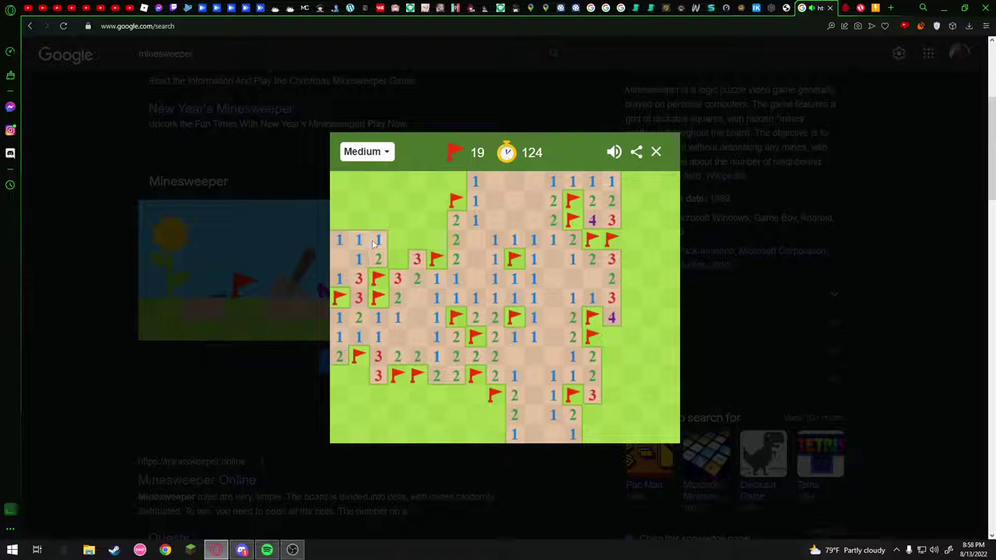
click(393, 263)
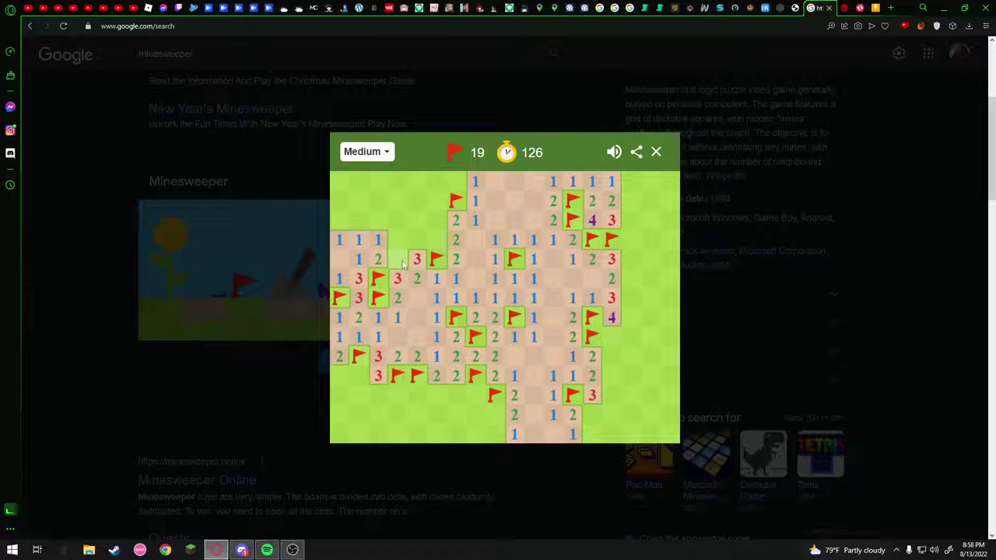
right_click(398, 263)
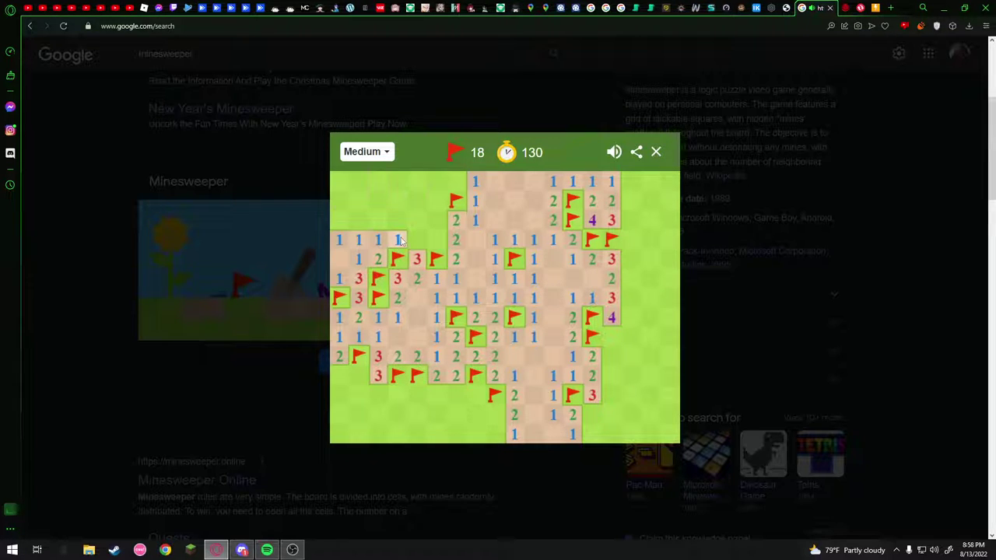
click(399, 241)
right_click(339, 221)
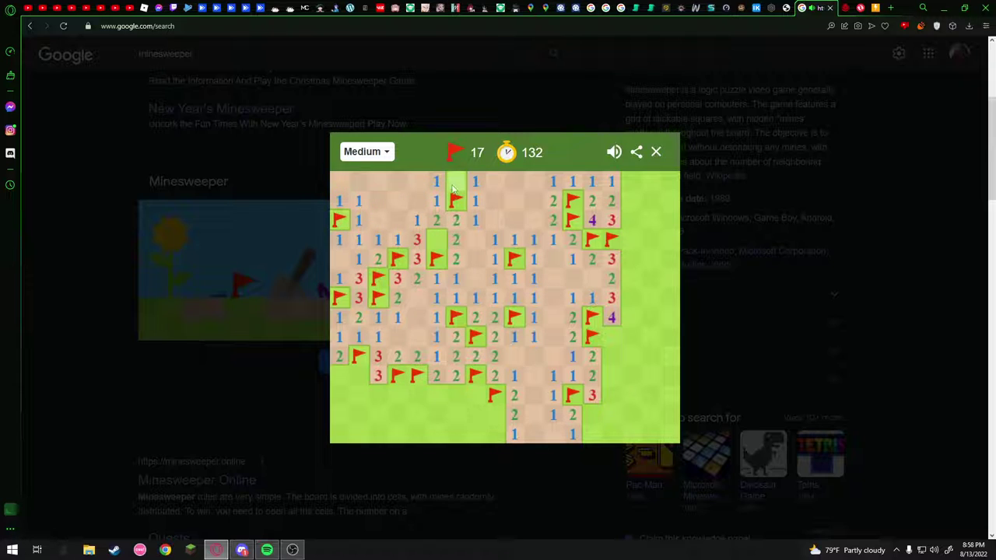
click(455, 182)
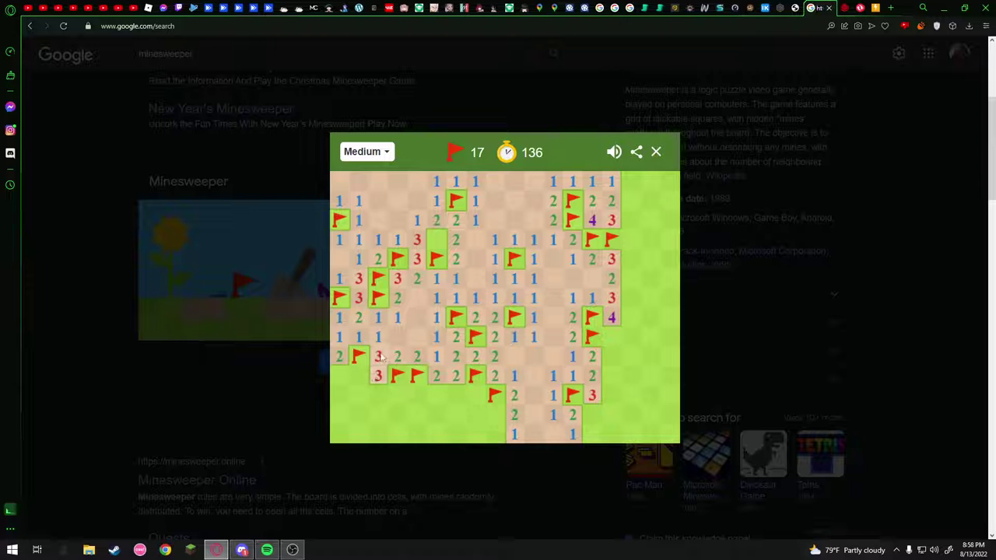
- Flag column 2, row 11, and column 4, row 13, and try to clear the squares around them in rows 11 to 14
right_click(359, 377)
click(373, 378)
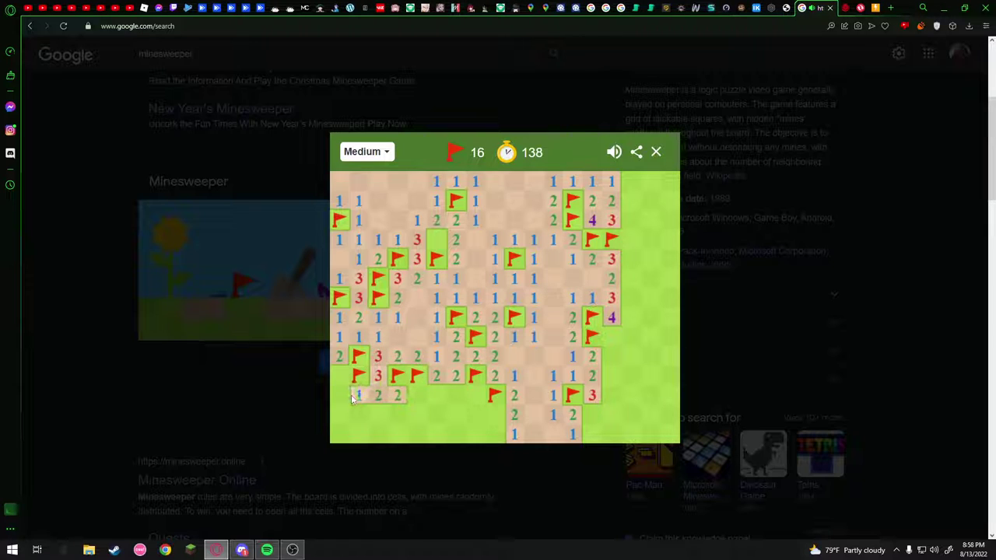
click(358, 395)
right_click(398, 414)
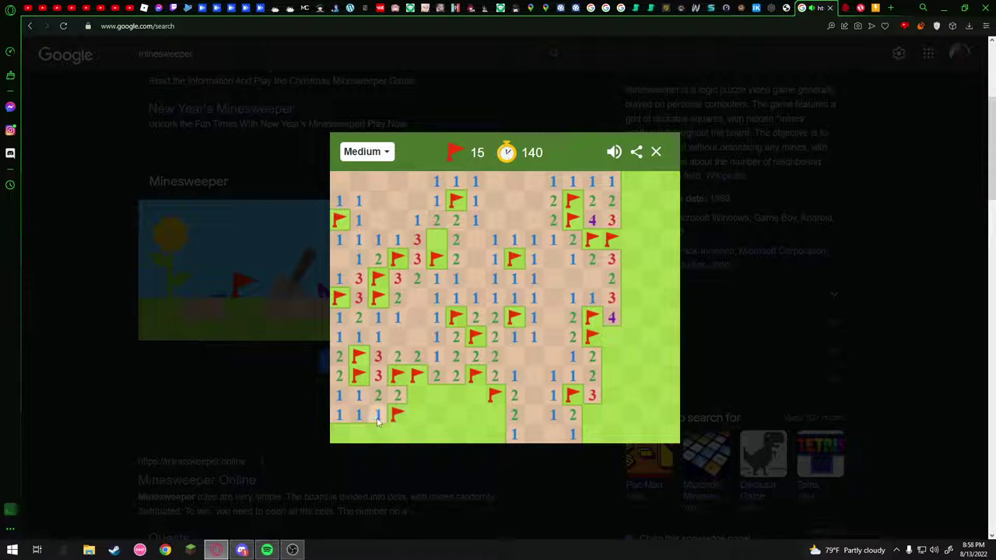
click(378, 418)
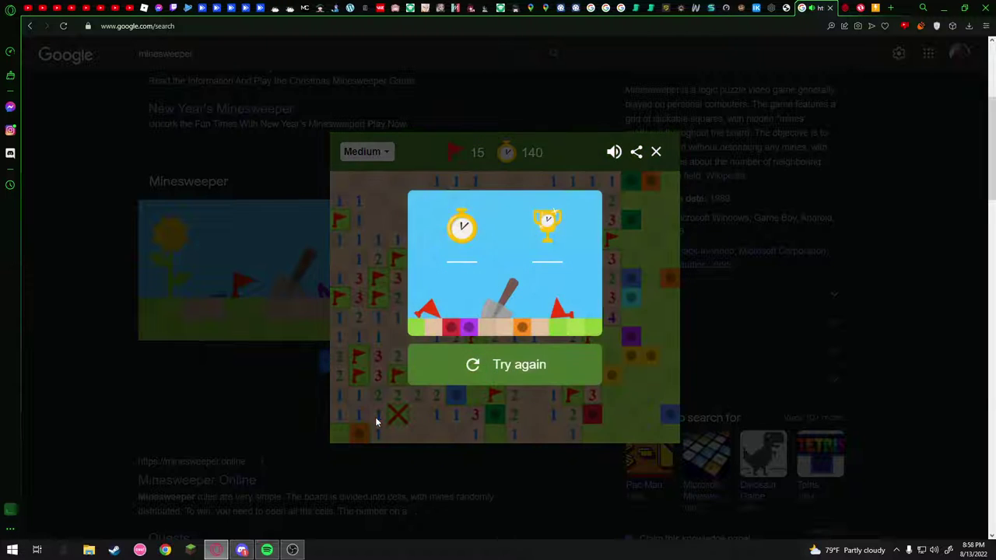
- Start a new Medium board, open its upper-right corner, and flag column 17, row 4, digging the squares on either side of it
click(484, 361)
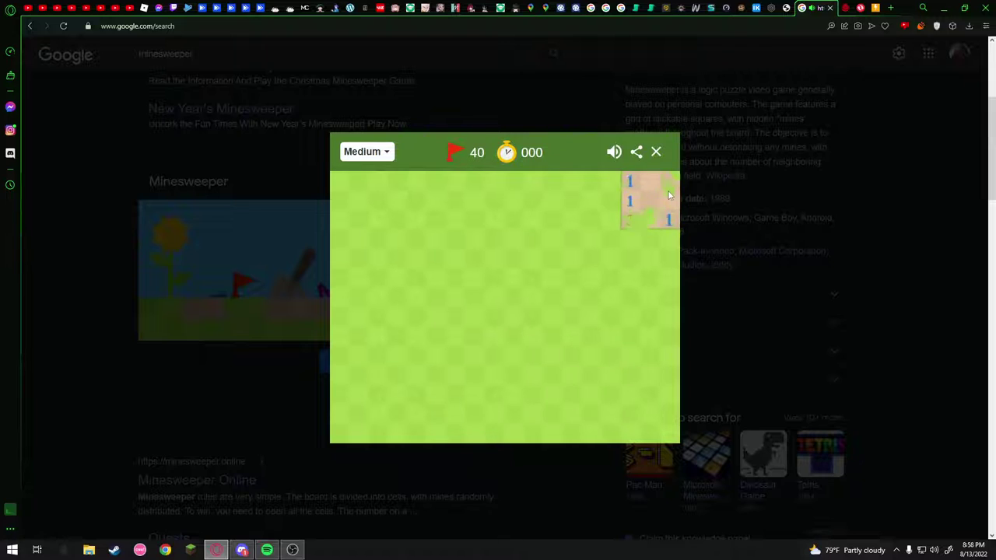
click(667, 238)
right_click(650, 239)
click(631, 238)
- Dig column 15, rows 1 and 3, and flag column 15, row 2, between them
right_click(614, 191)
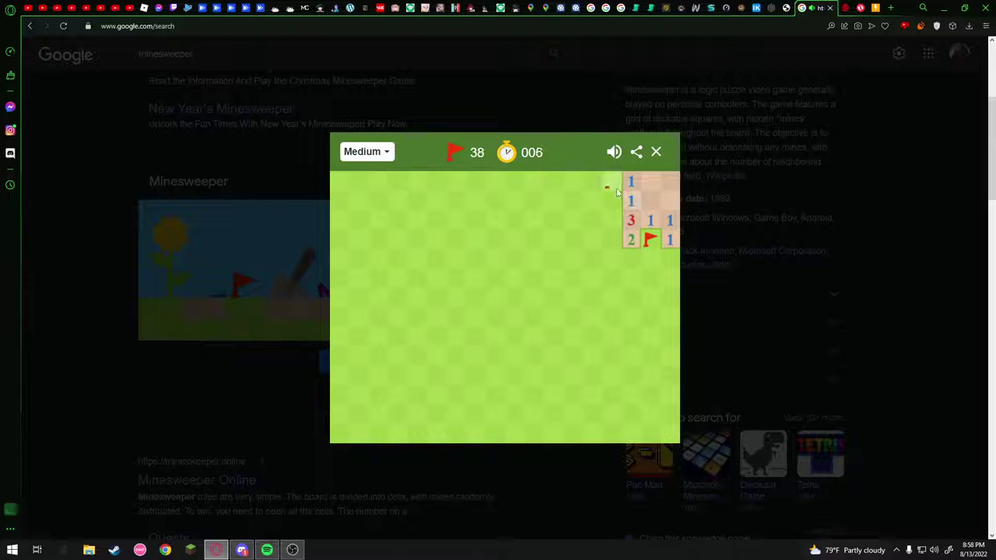
right_click(615, 183)
click(615, 181)
right_click(613, 201)
right_click(617, 202)
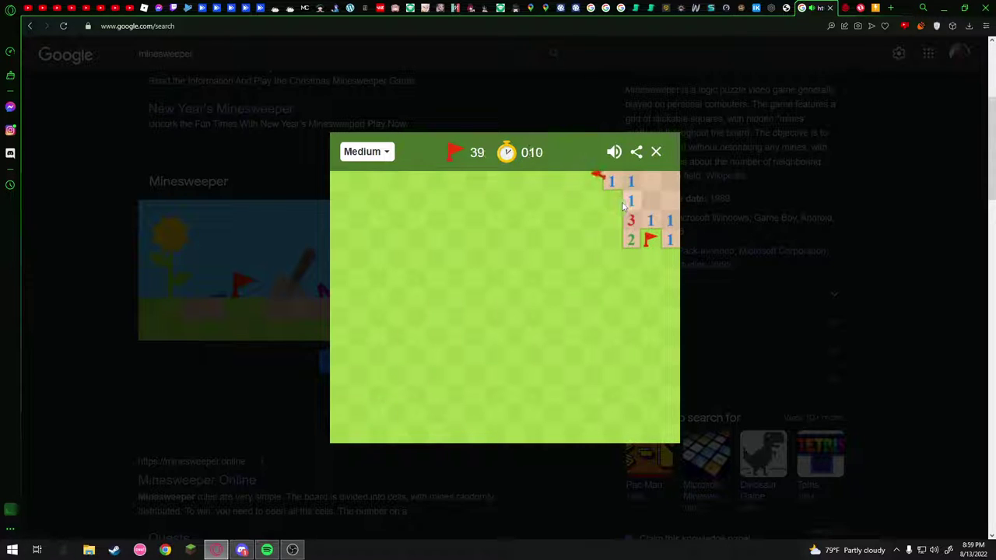
right_click(617, 202)
click(612, 221)
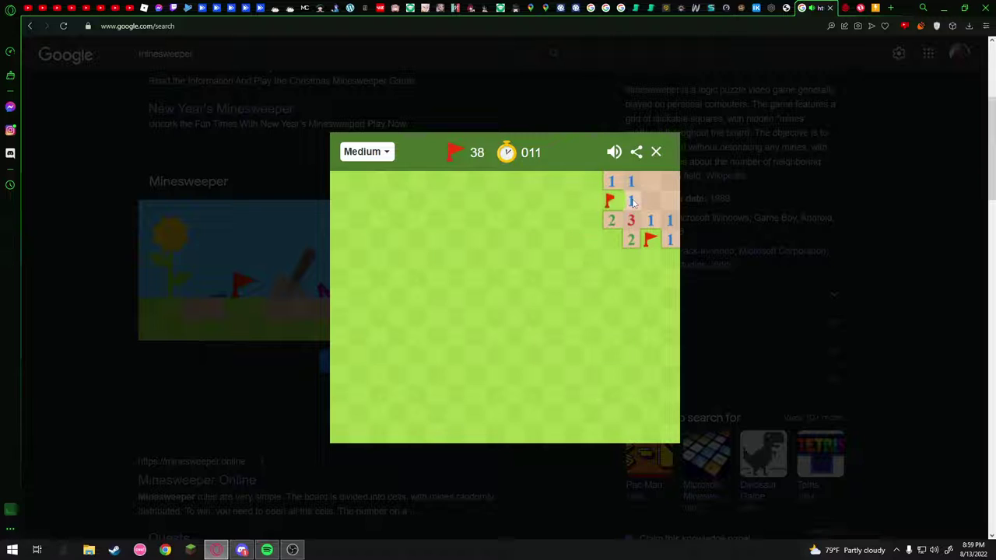
- Flag column 15, row 4, and clear the safe squares around it and around column 15, row 5
right_click(611, 239)
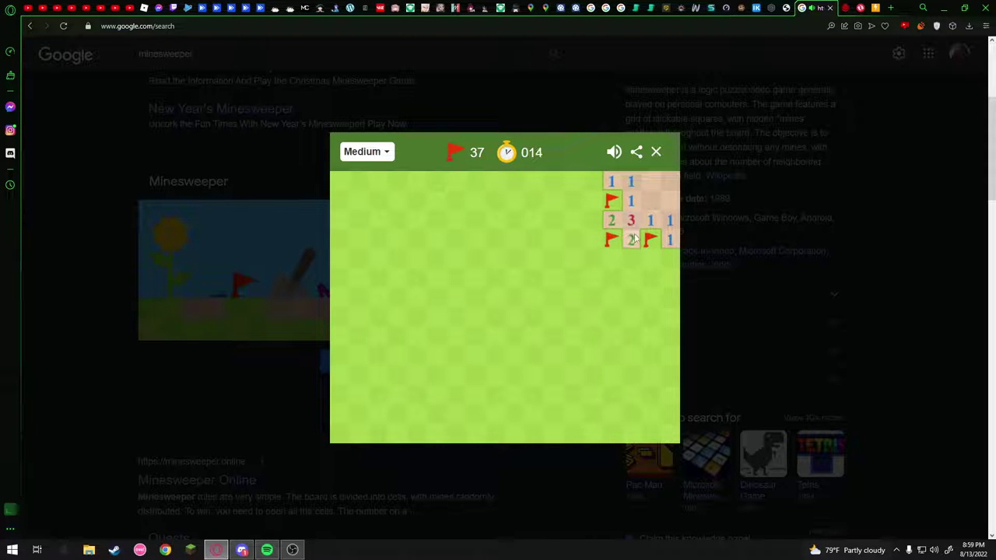
click(630, 240)
click(619, 226)
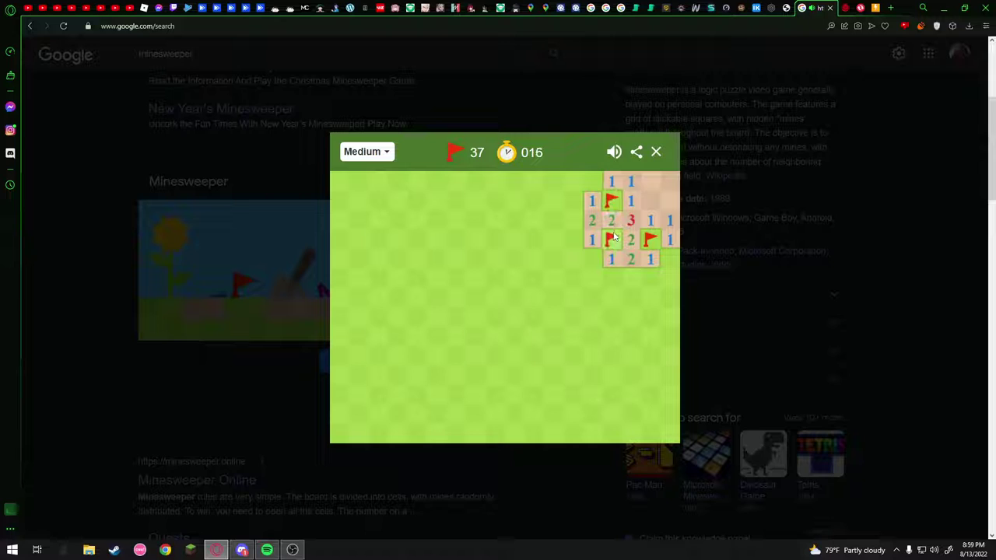
click(609, 262)
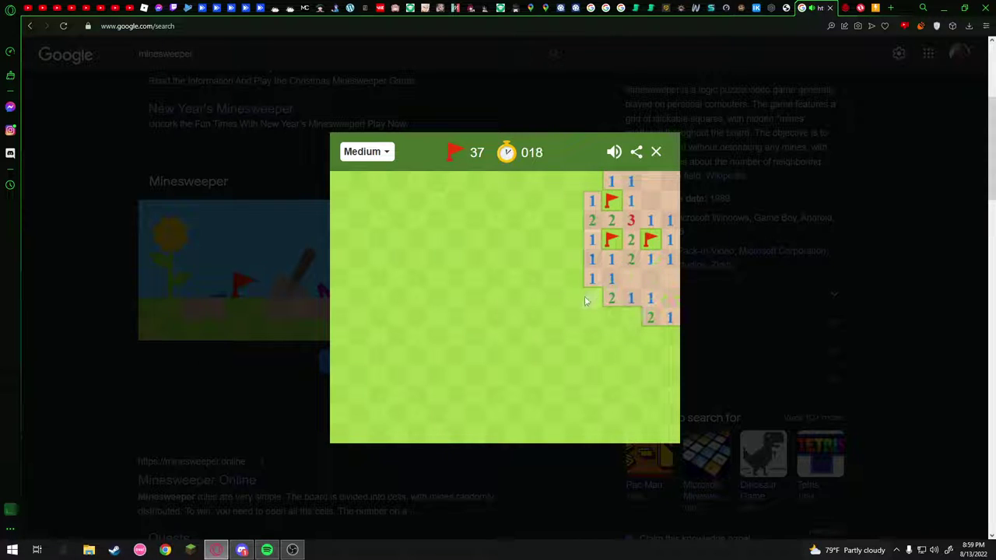
- Flag column 14, row 7, column 16, row 8, and column 17, row 9, and clear the safe squares around them
click(614, 316)
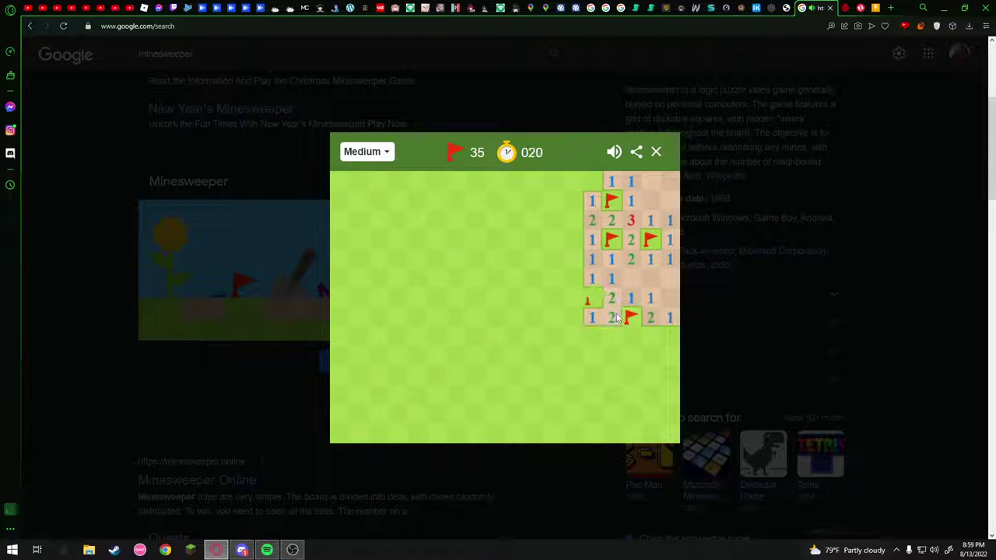
click(615, 321)
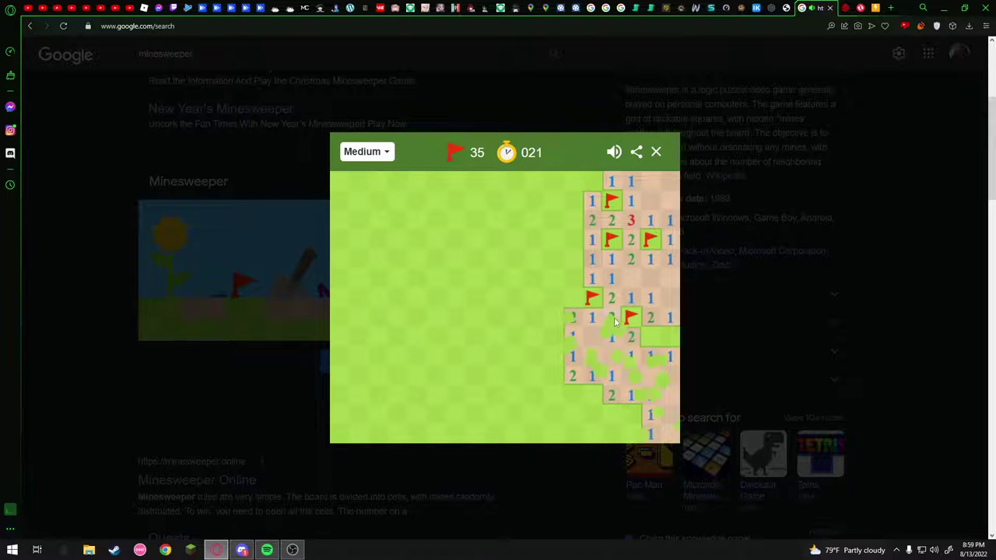
click(670, 336)
- Flag column 16, row 13, and column 14, row 12, and clear the safe squares around them in rows 12 to 14
right_click(638, 415)
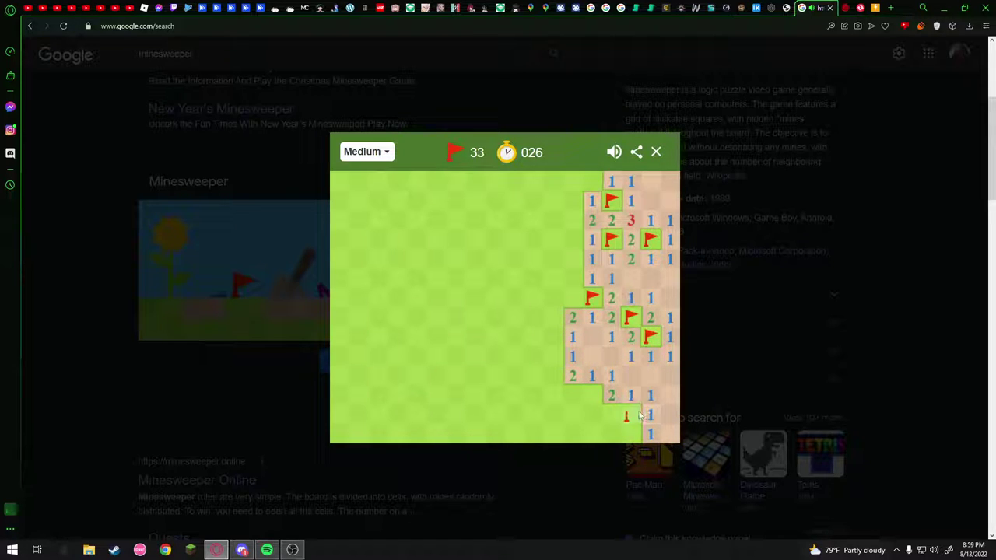
right_click(591, 395)
click(610, 395)
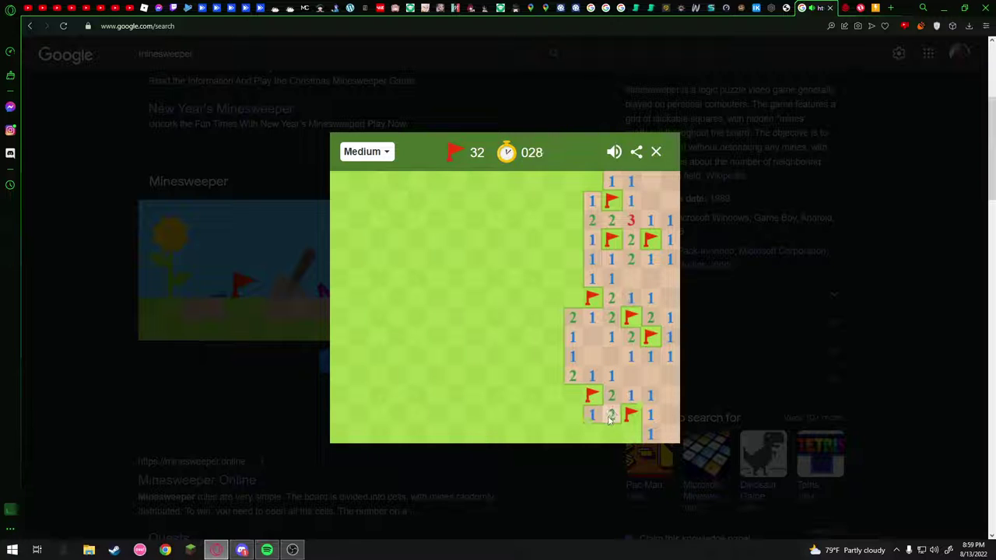
click(610, 419)
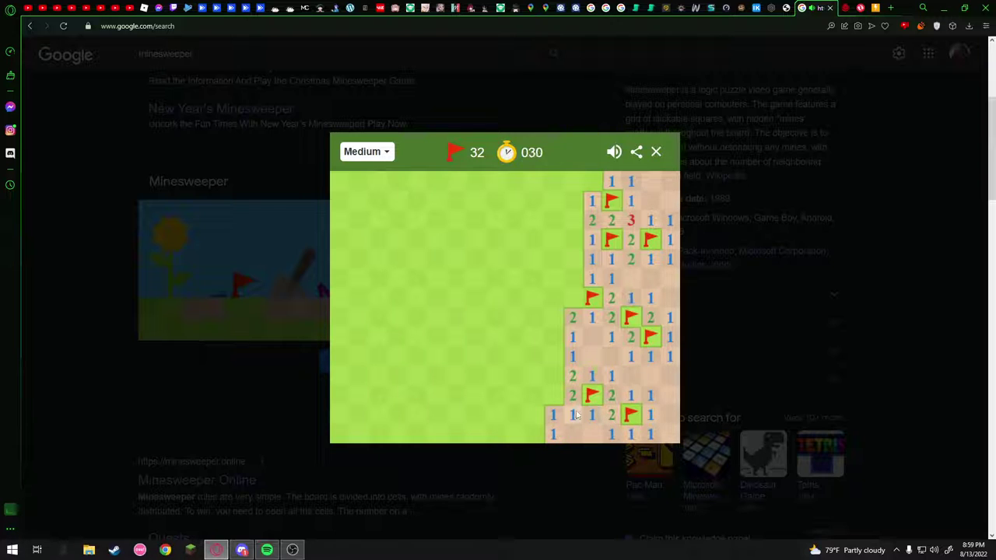
- Flag the mines in column 12, rows 8 and 11, and clear the safe squares in rows 9 and 10 between them
right_click(553, 377)
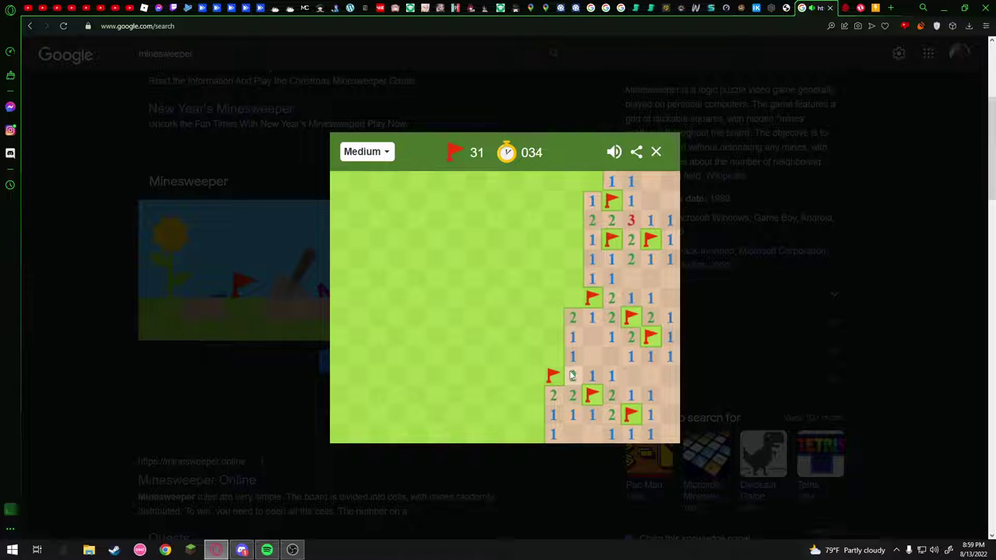
click(571, 375)
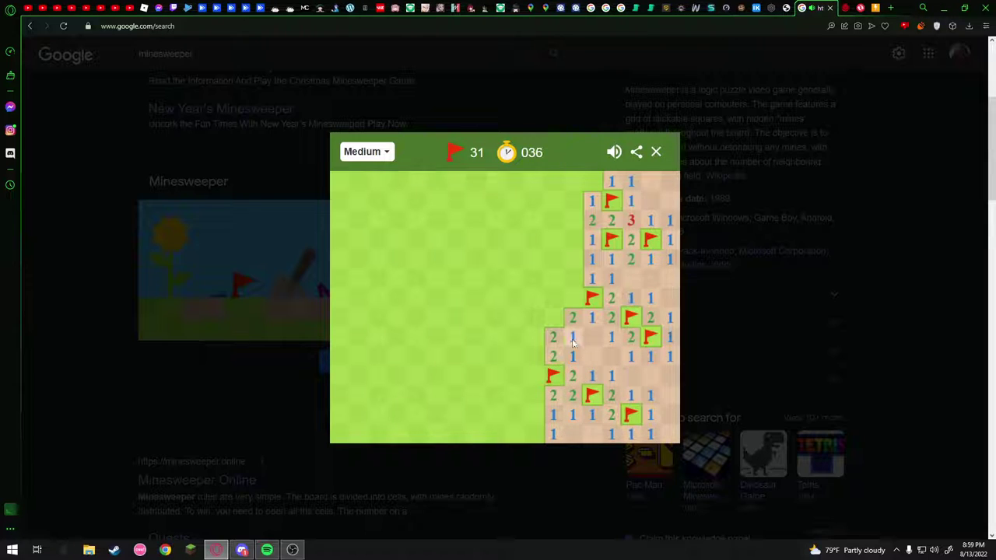
right_click(554, 319)
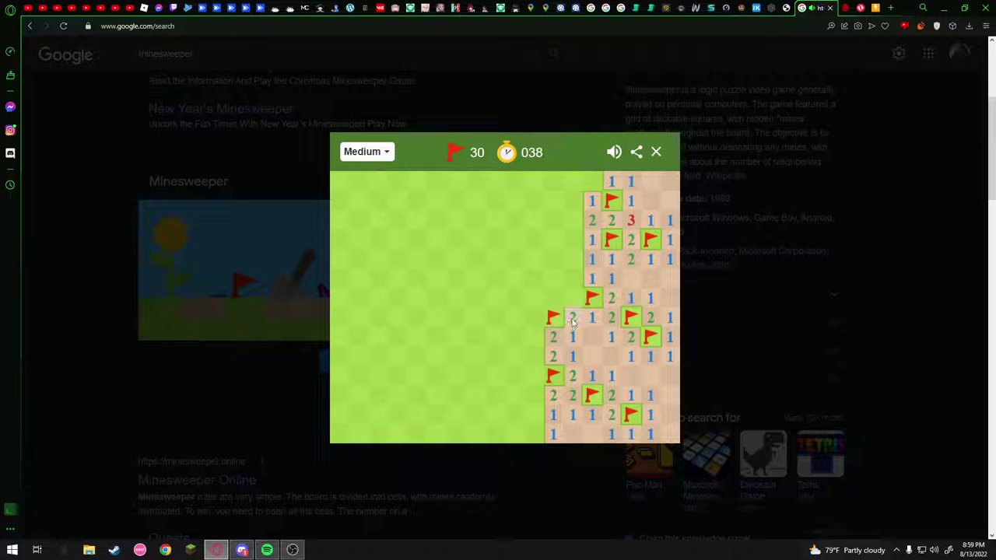
- Clear the safe squares in columns 12 and 13, rows 3 to 7, and around column 11, rows 6 to 8
click(570, 304)
click(573, 260)
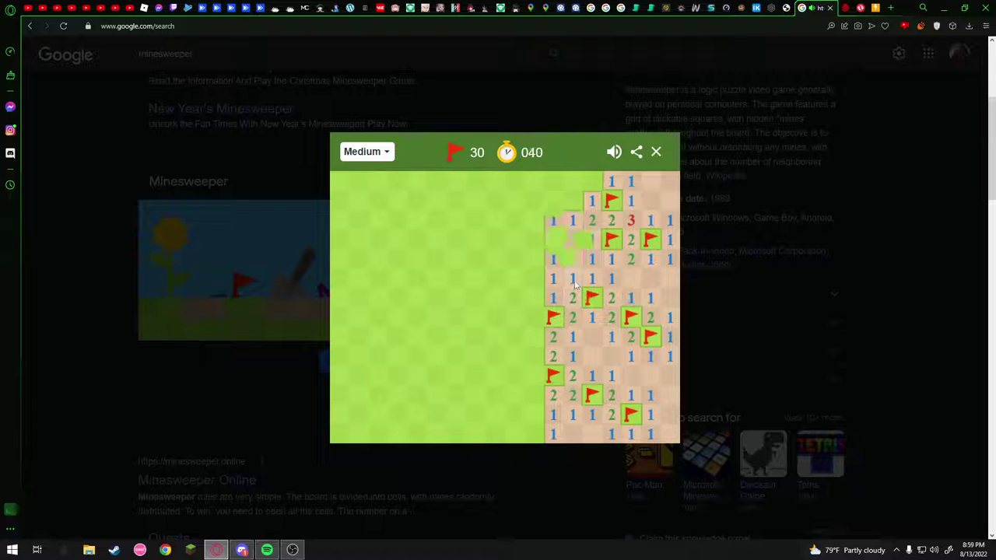
click(552, 298)
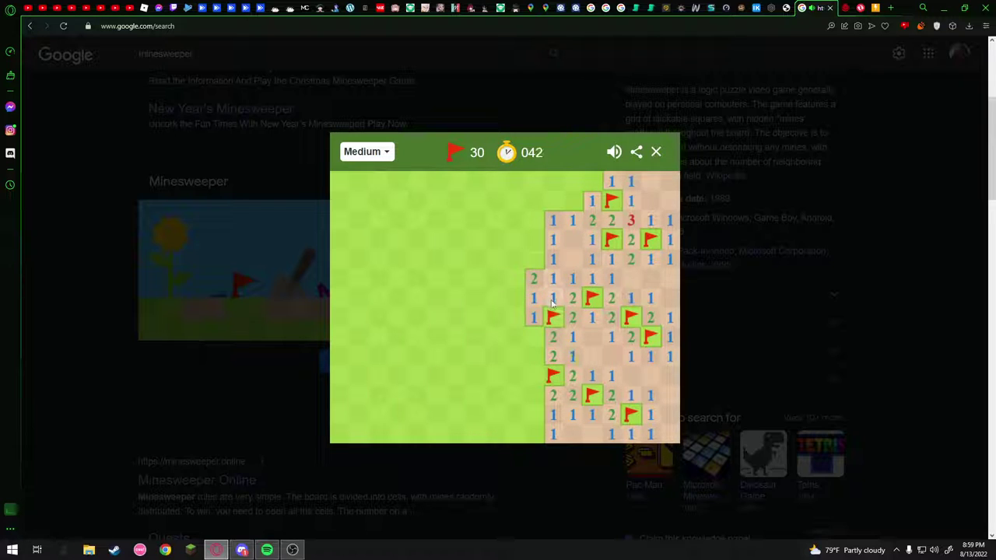
click(533, 317)
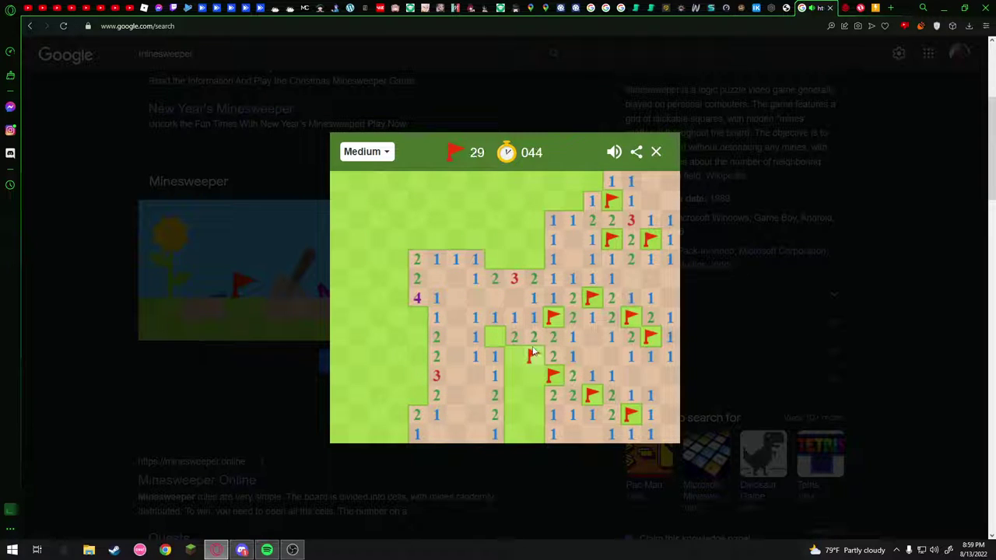
- Flag column 11, row 10, column 9, row 9, and column 10, row 12, clearing the safe squares between them and column 11, row 12
click(514, 356)
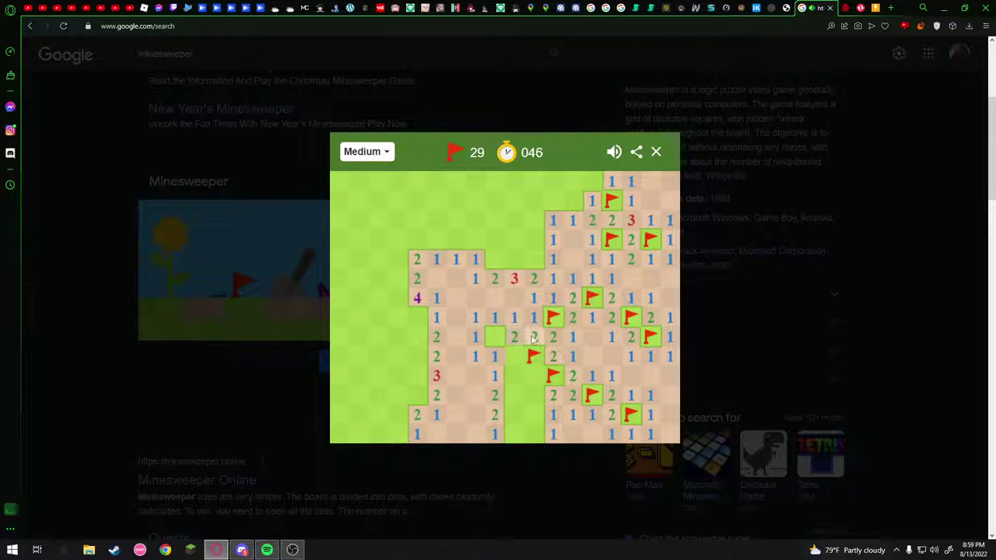
right_click(533, 356)
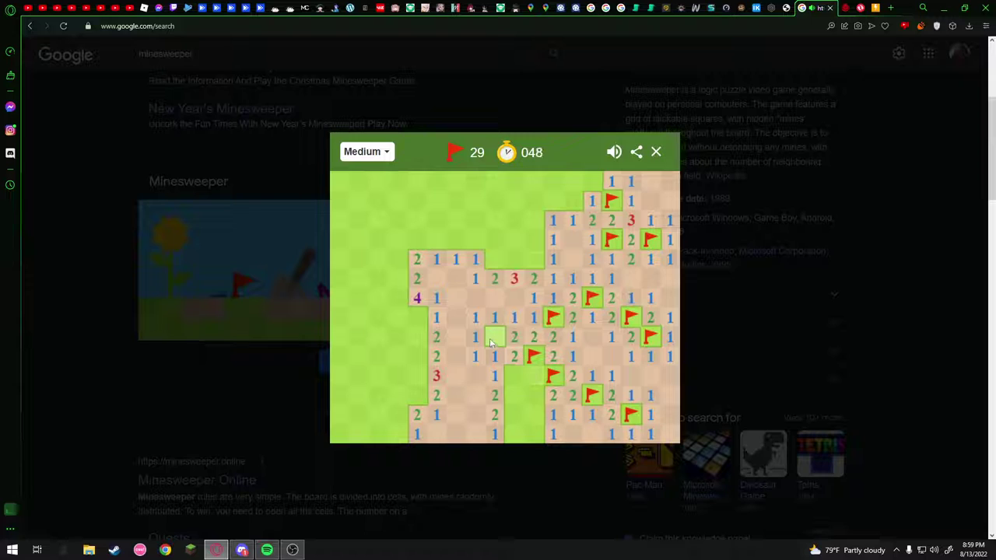
click(517, 357)
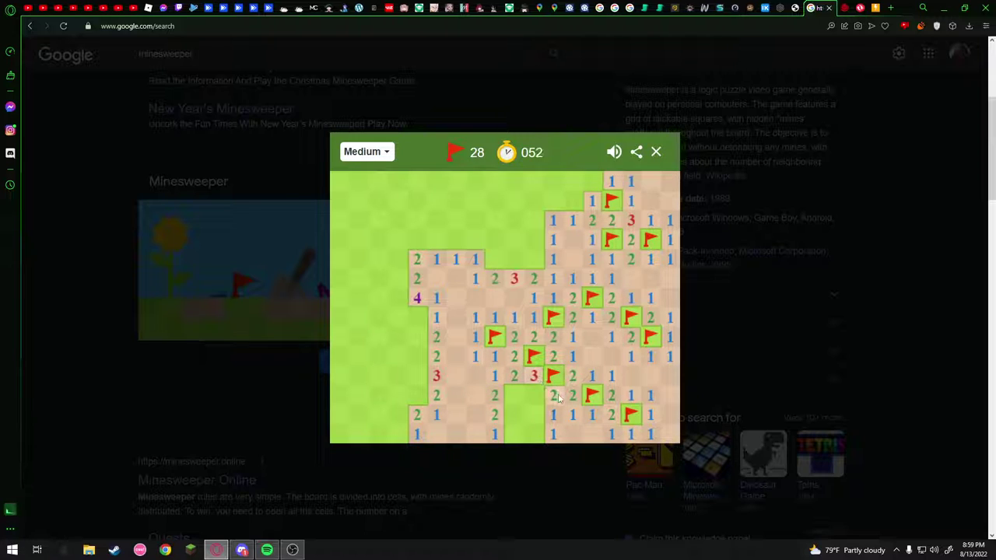
right_click(510, 398)
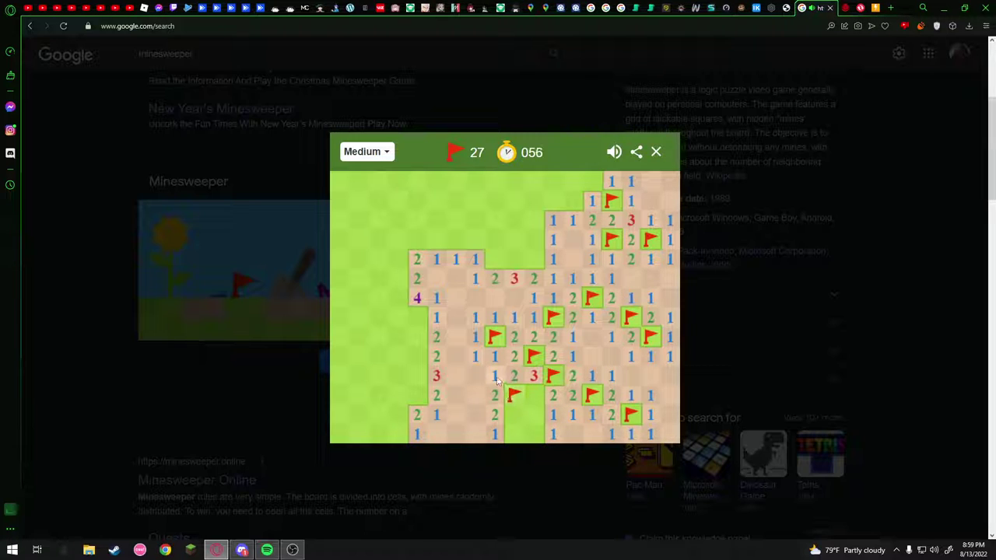
click(532, 393)
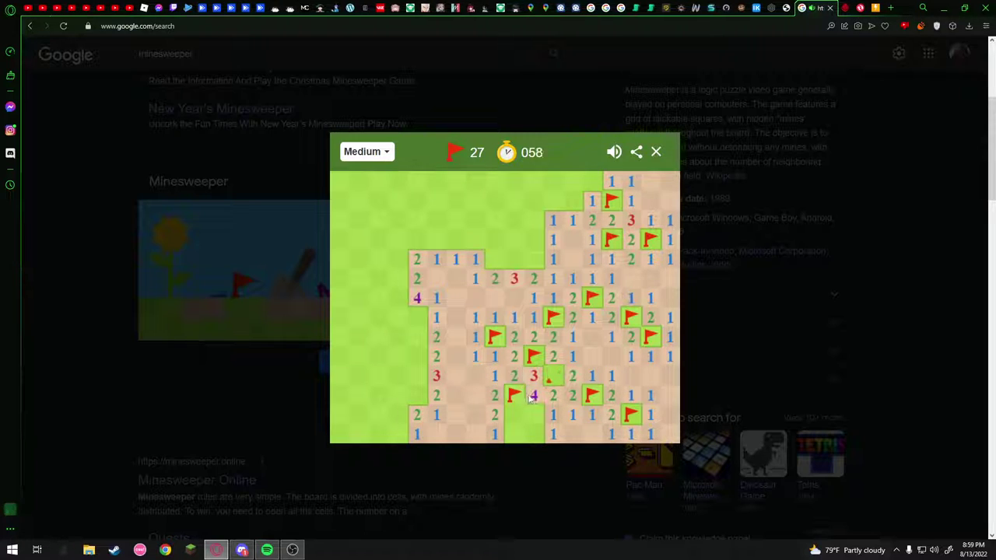
- Flag columns 10 and 11, row 13, and column 5, rows 8 and 12, clearing columns 10 and 11, row 14
right_click(532, 413)
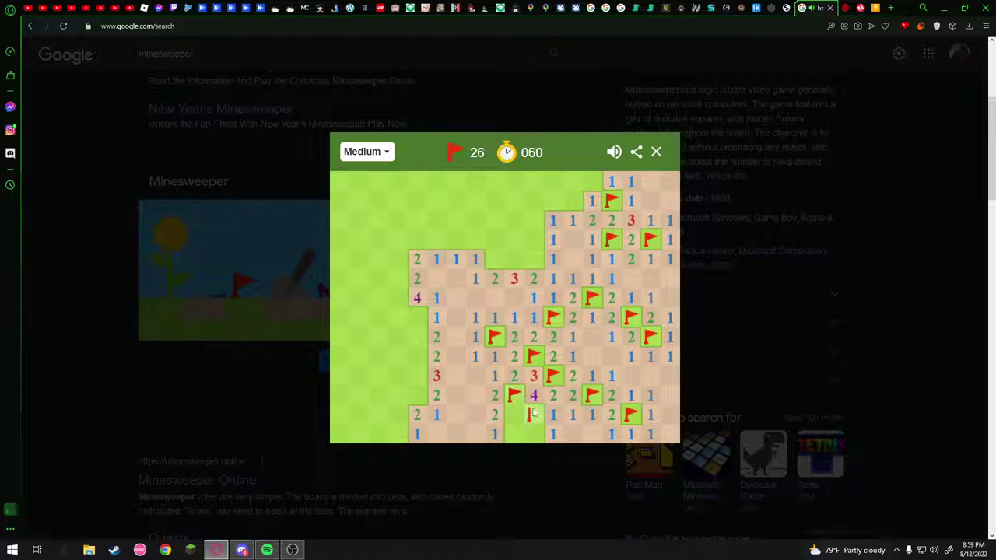
right_click(514, 413)
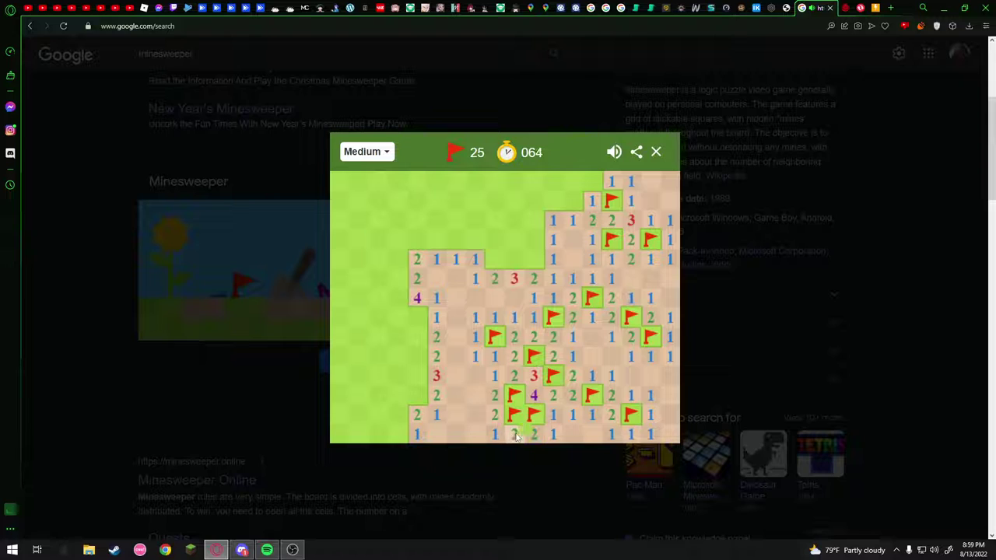
right_click(419, 395)
right_click(419, 317)
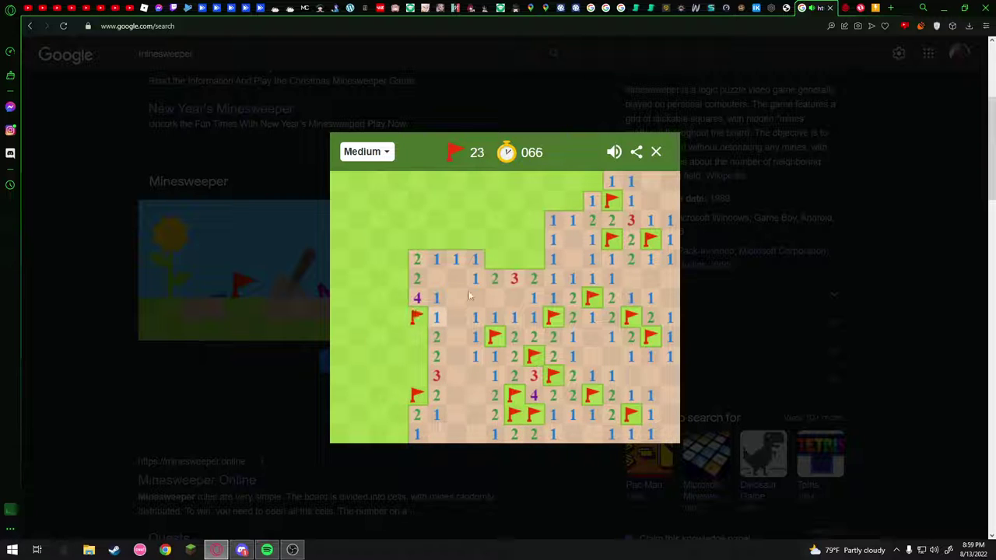
- Flag the mines in columns 9 to 11, row 5, and clear columns 7 to 9, row 4, and column 11, rows 3 and 4
right_click(494, 260)
click(553, 259)
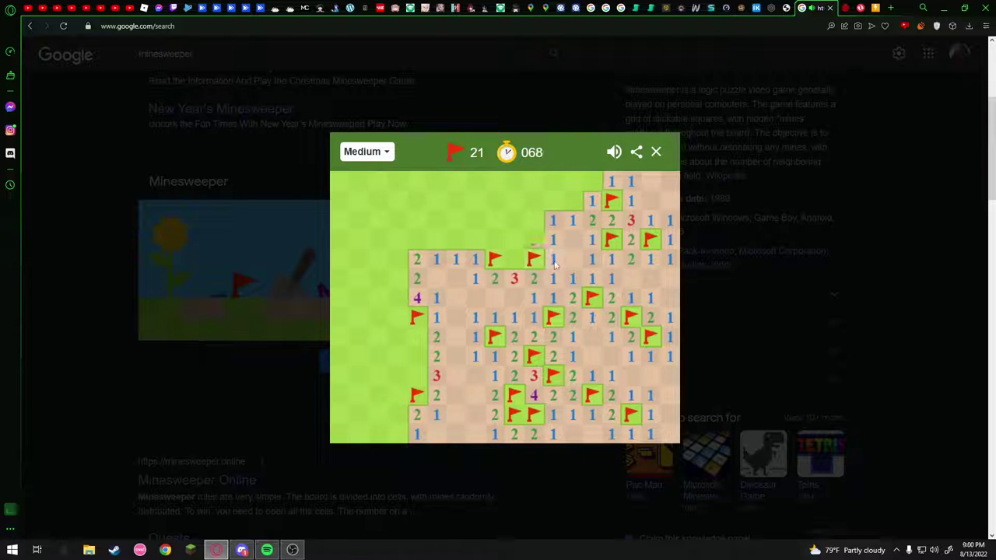
right_click(514, 259)
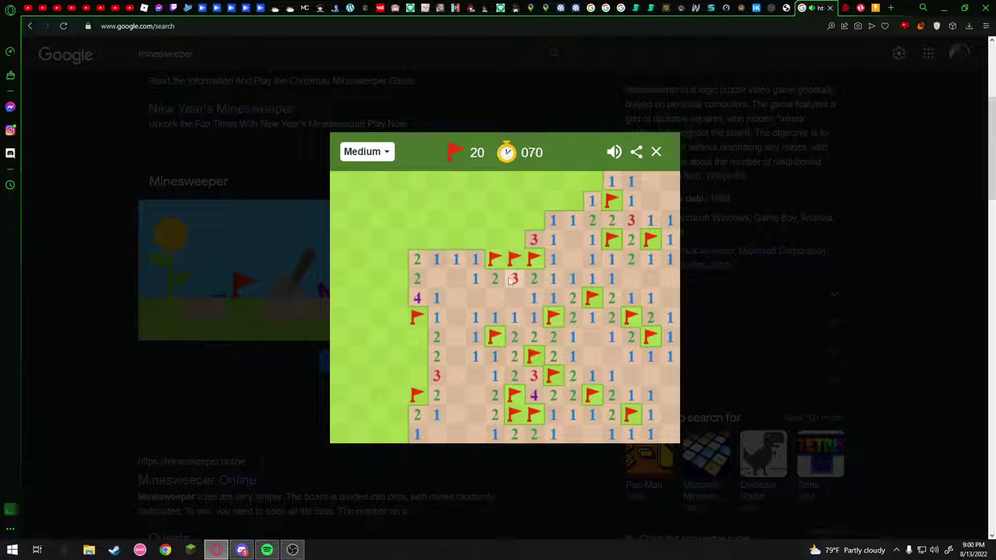
click(480, 262)
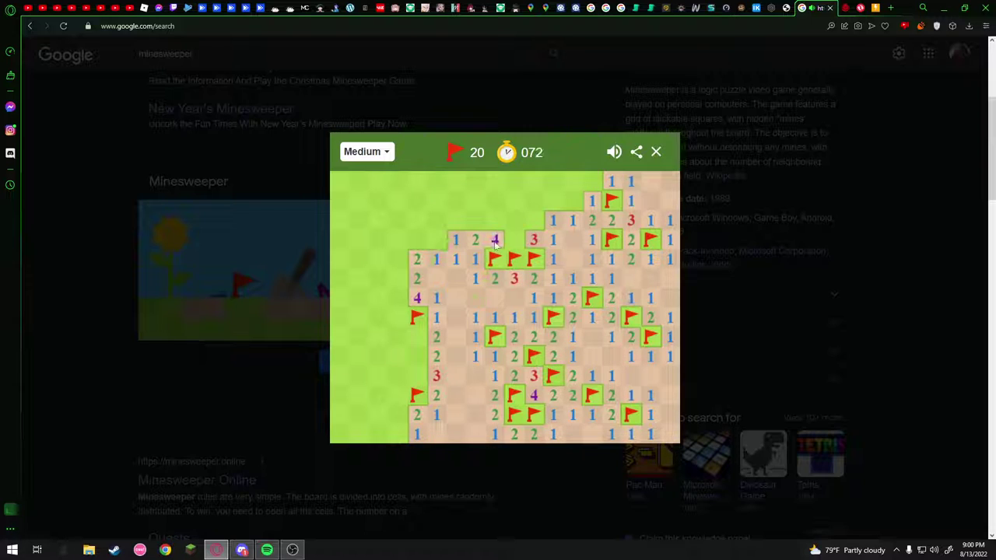
click(550, 242)
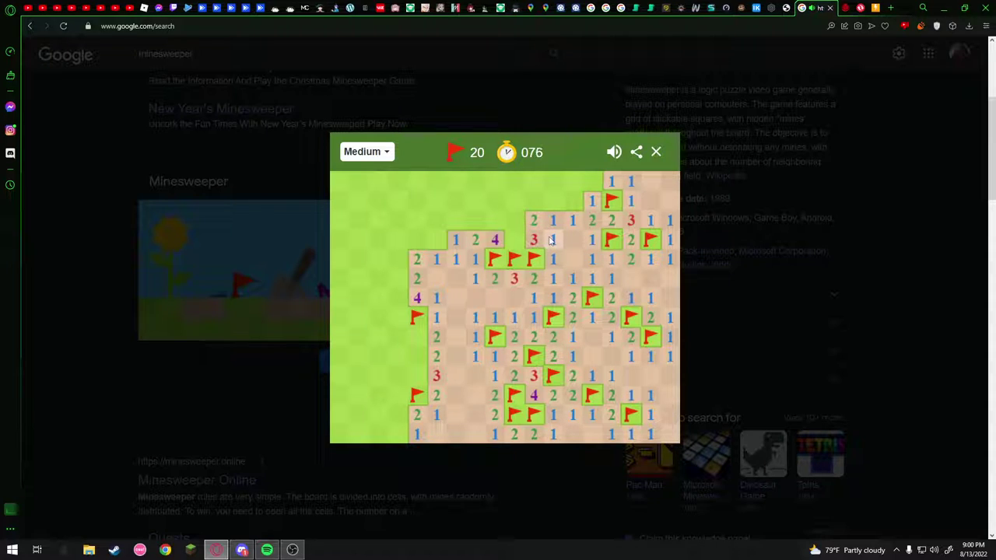
- Flag column 12, row 2, and clear the safe squares in columns 12 to 14, rows 1 and 2
click(573, 203)
right_click(555, 205)
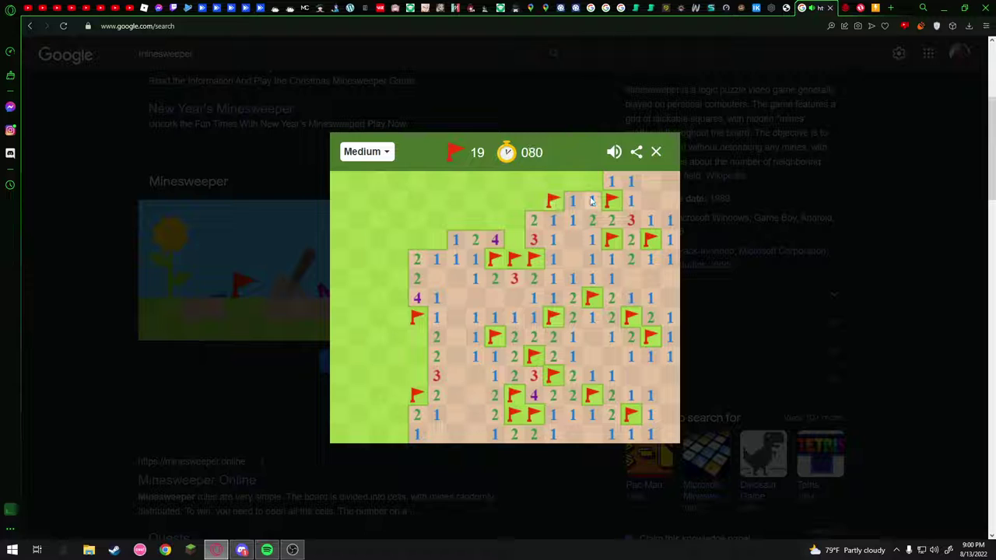
click(579, 196)
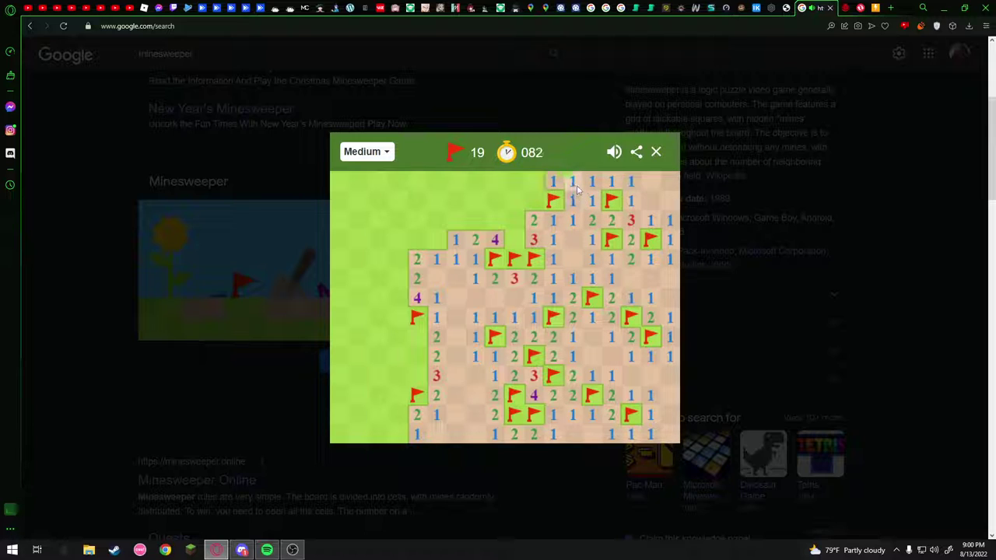
- Clear the safe squares in columns 6 to 11, rows 1 to 3, and flag column 9, row 3, and columns 6 and 10, row 4
click(552, 221)
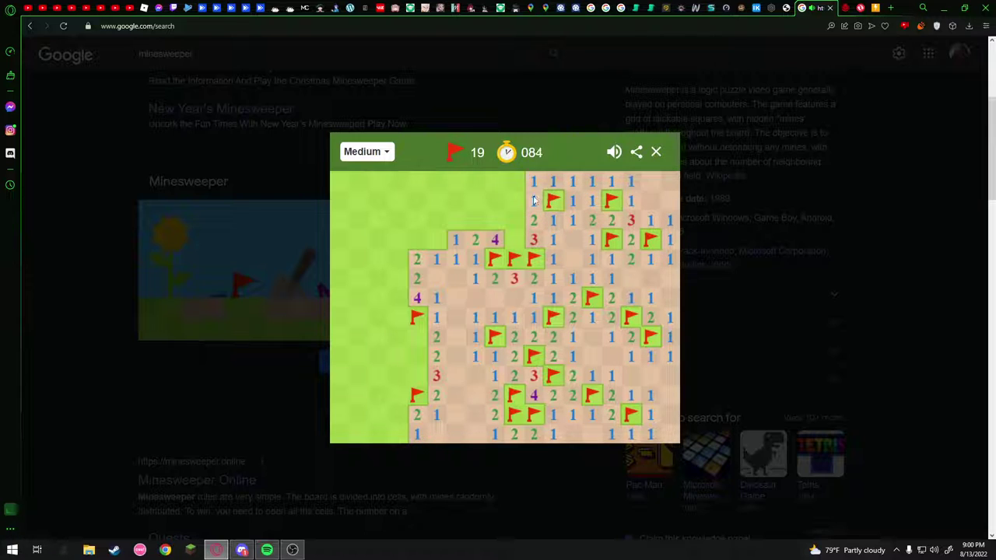
click(532, 201)
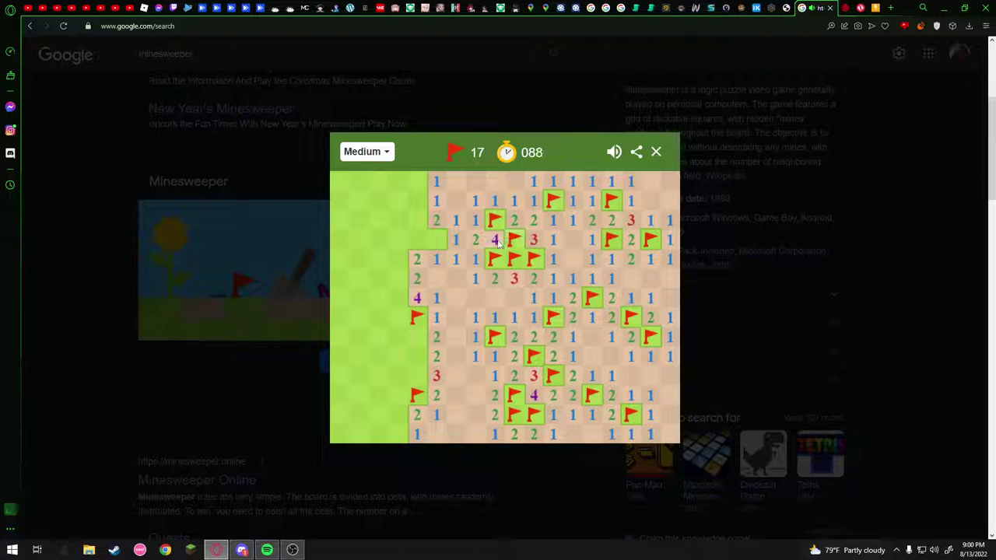
right_click(445, 243)
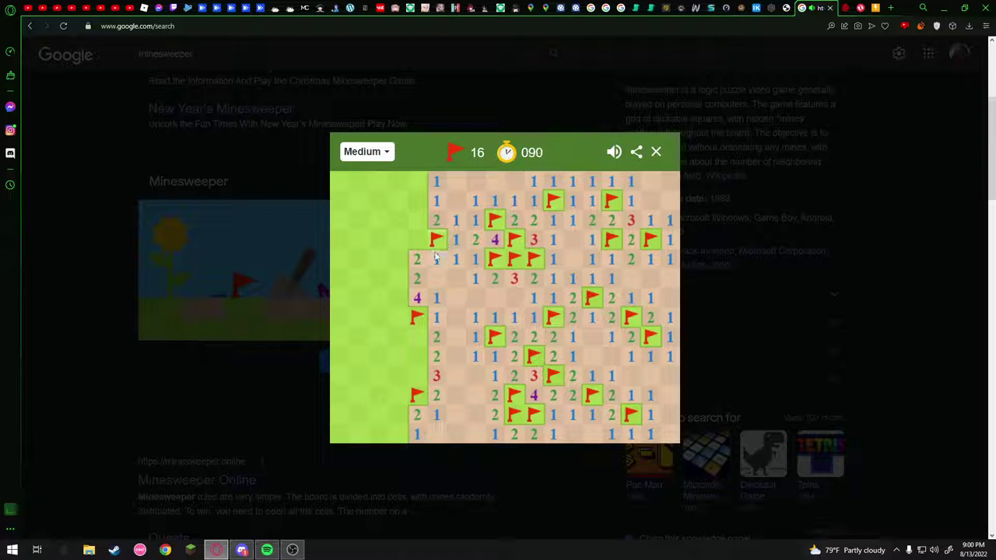
- Switch to Discord to view the shared Paint drawing in the voice call, and return to the Minesweeper board
click(218, 550)
mouse_move(222, 551)
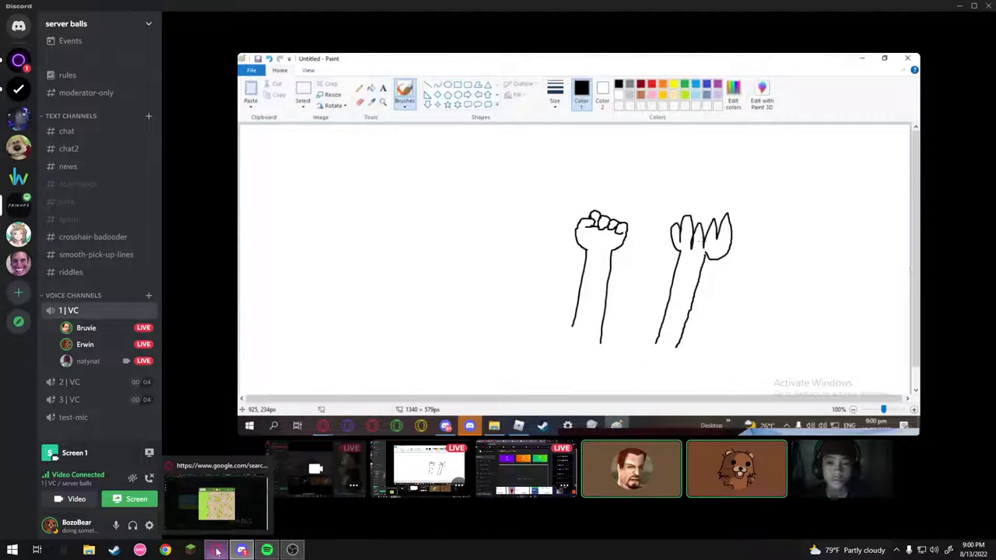
click(211, 550)
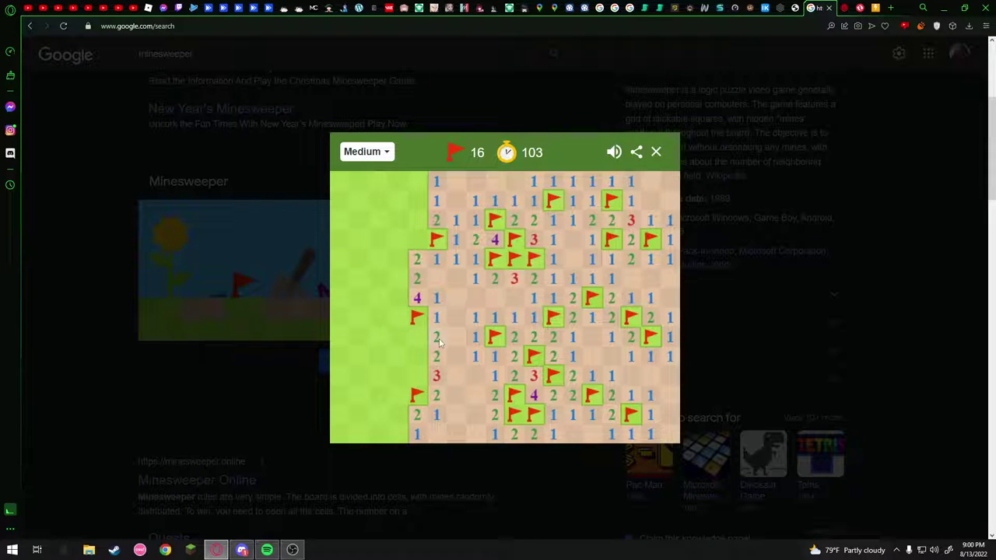
- Flag column 5, rows 10 and 11, and column 4, rows 6 to 8, clearing column 5, row 9
click(438, 338)
right_click(422, 355)
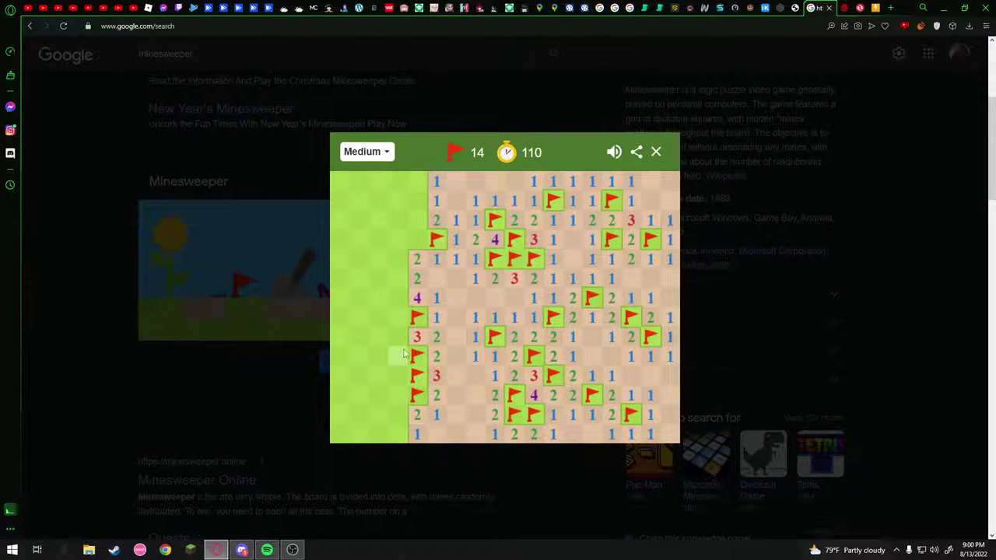
right_click(398, 317)
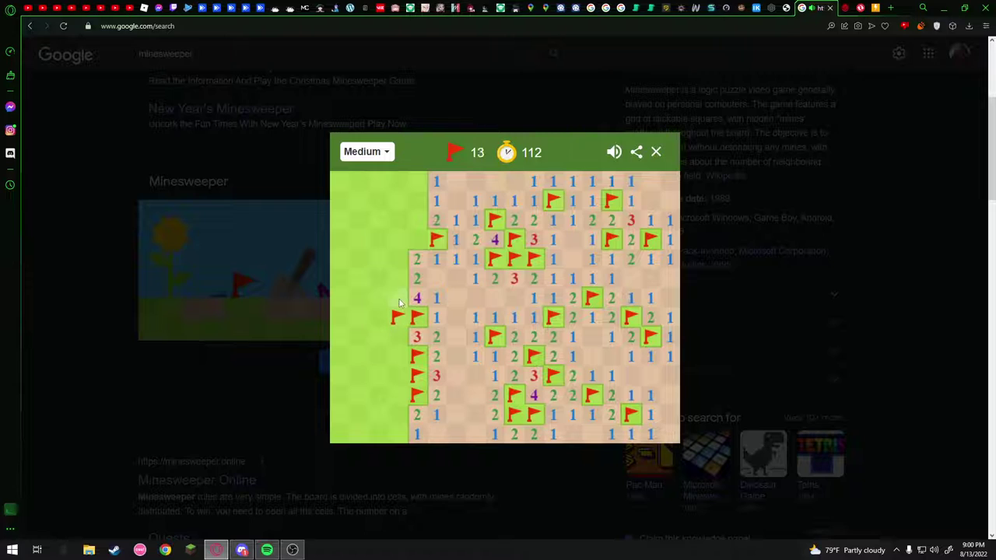
right_click(398, 297)
right_click(398, 277)
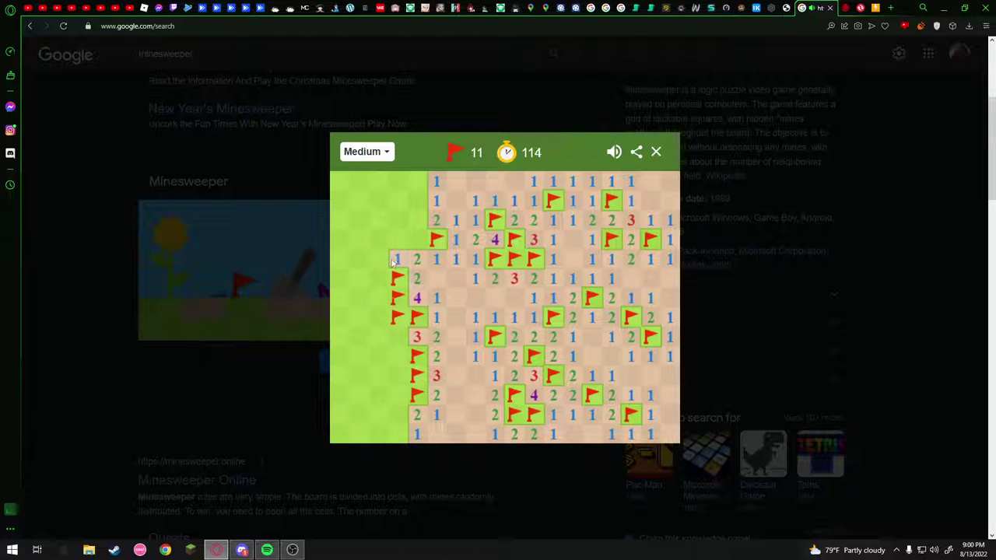
- Clear the safe area in columns 1 to 4 between rows 3 and 11, and flag column 3, row 9
click(397, 259)
click(378, 263)
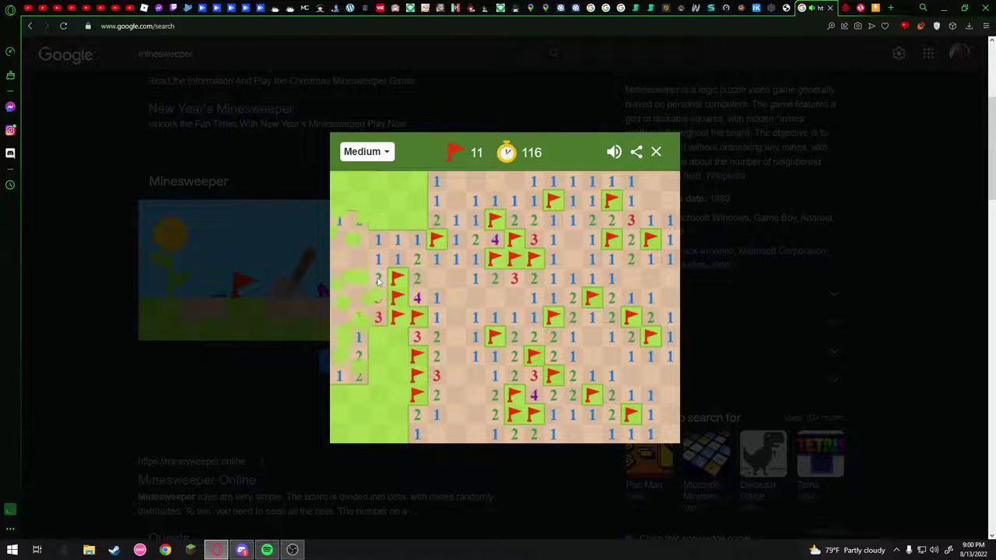
right_click(378, 334)
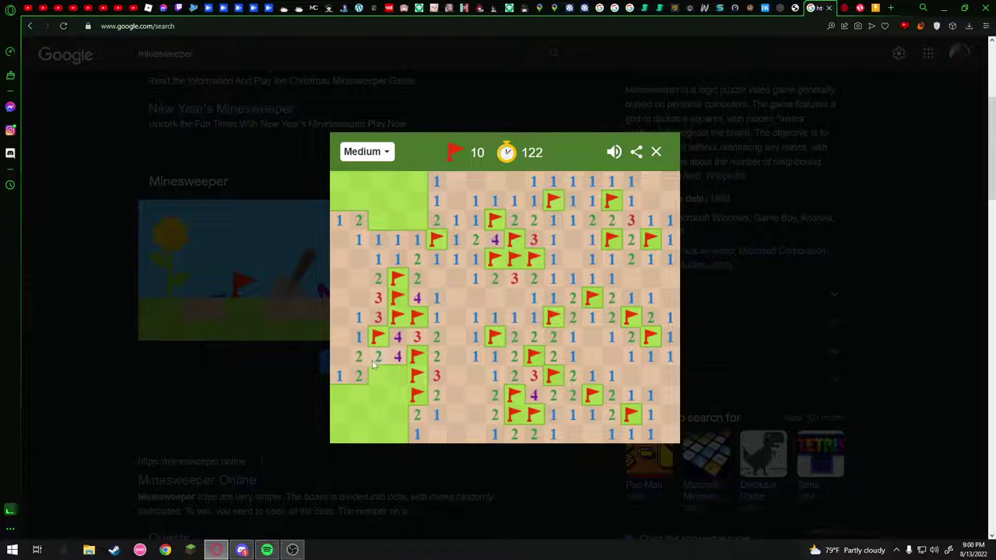
- Flag column 3, row 11, and clear the safe squares in column 4, row 11, and columns 3 and 4, rows 12 and 13
right_click(379, 375)
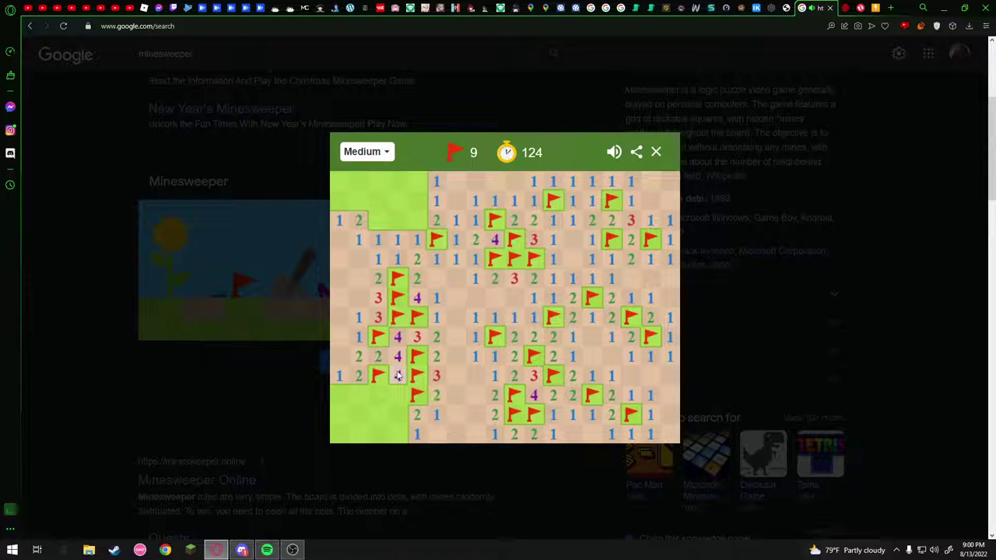
click(398, 376)
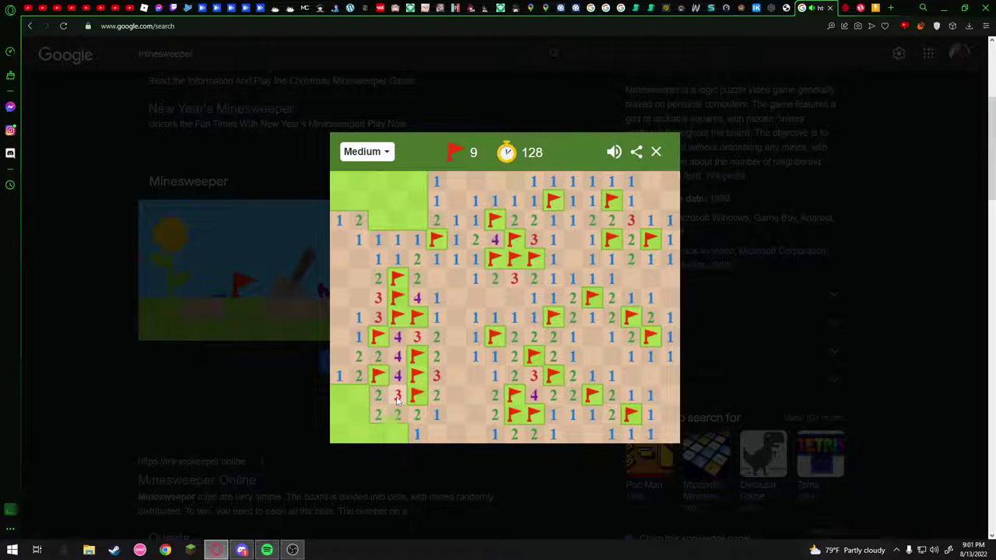
click(381, 417)
- Check the screen shared in the Discord voice call again and return to the Minesweeper board
click(241, 550)
mouse_move(216, 545)
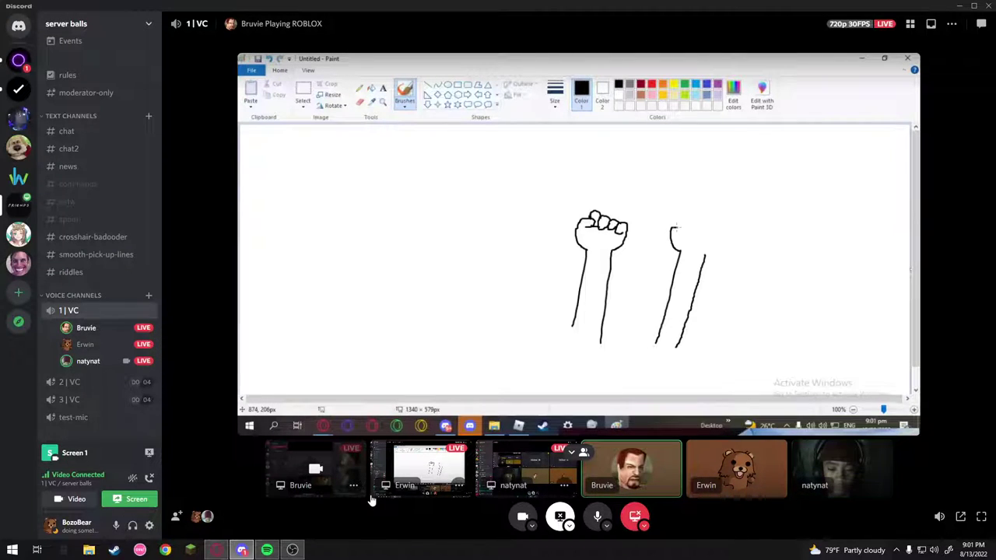
click(216, 539)
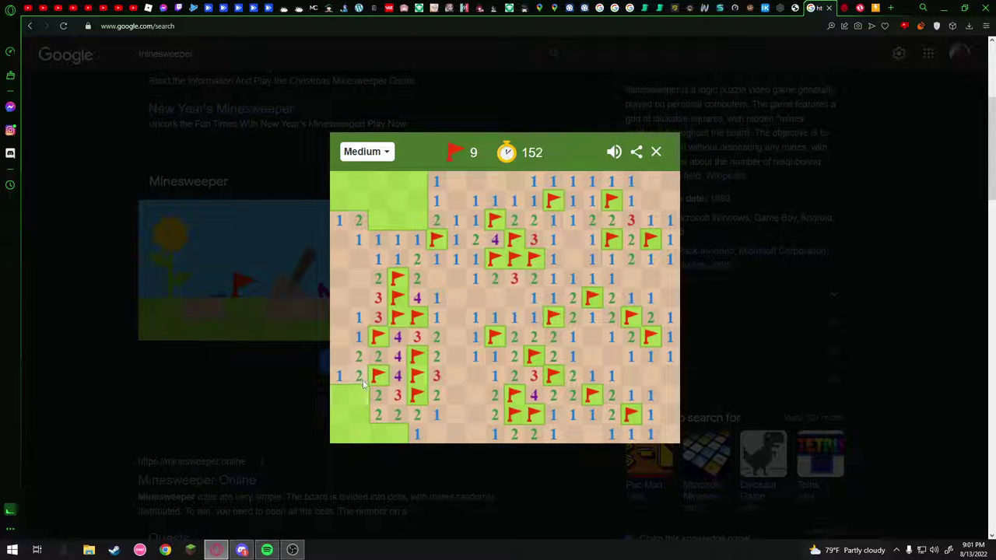
- Flag column 4, row 14, and clear column 3, row 14
right_click(397, 429)
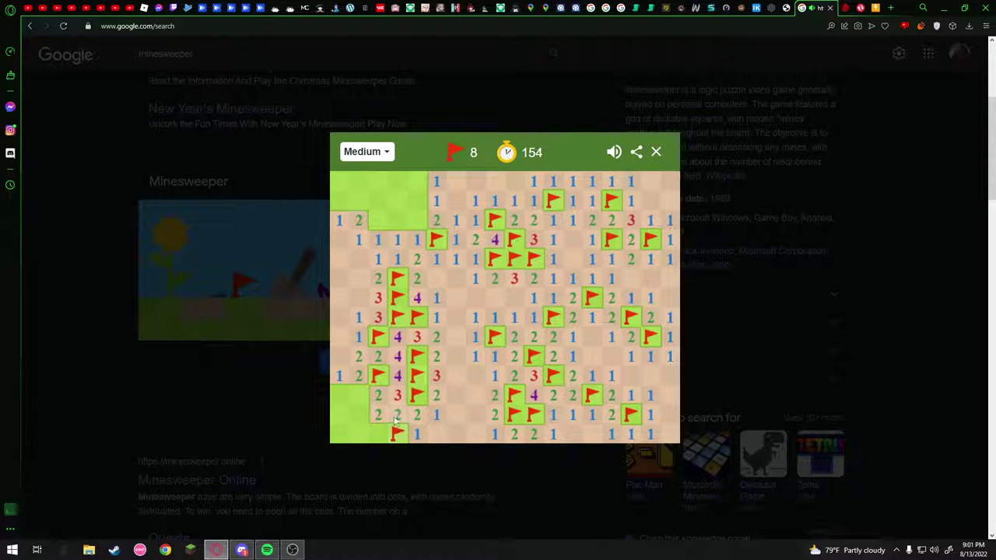
click(379, 433)
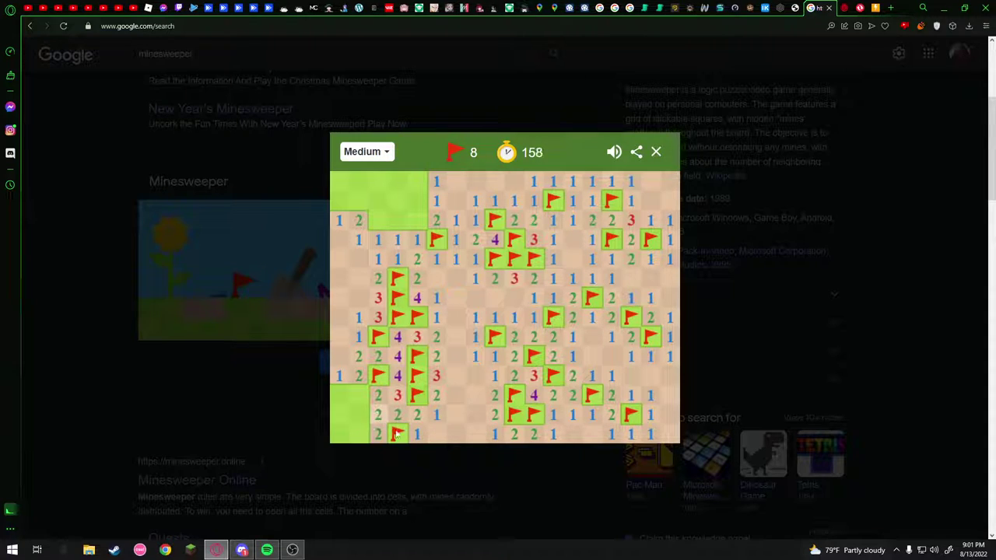
- Flag column 3, row 3, and column 5, row 2, and clear the safe squares in columns 4 and 5, rows 1 to 3
click(415, 240)
right_click(378, 221)
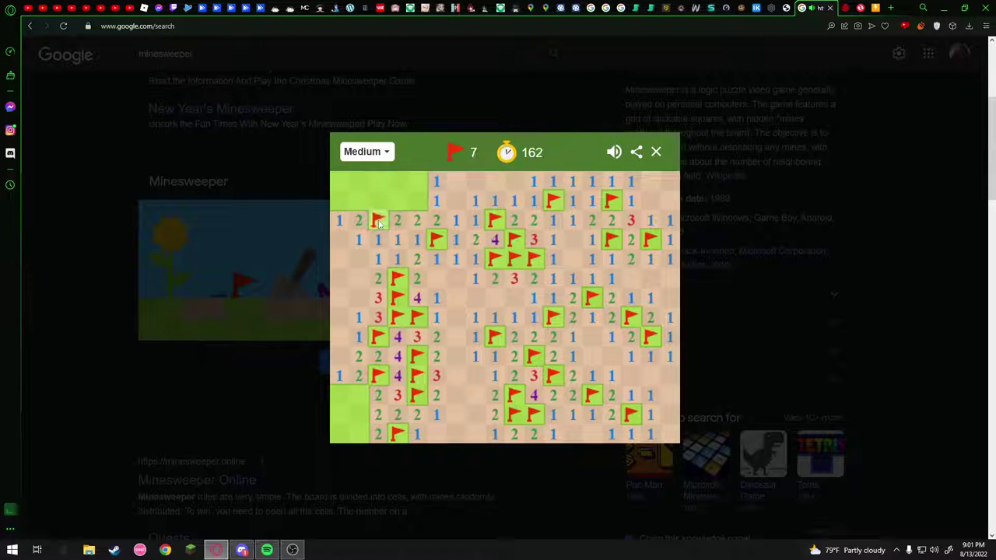
right_click(417, 202)
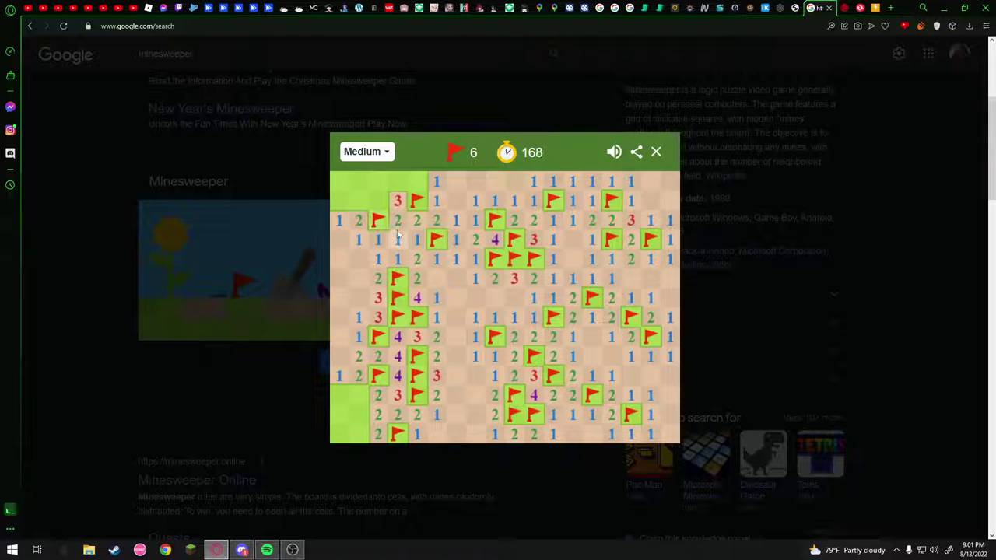
click(396, 182)
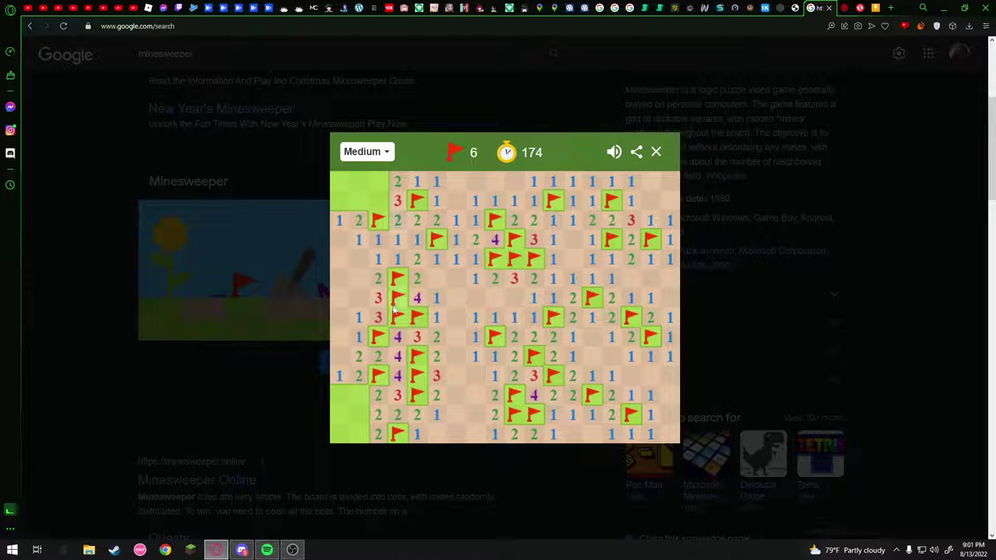
- Try digging column 1, row 12, as a guess
right_click(340, 396)
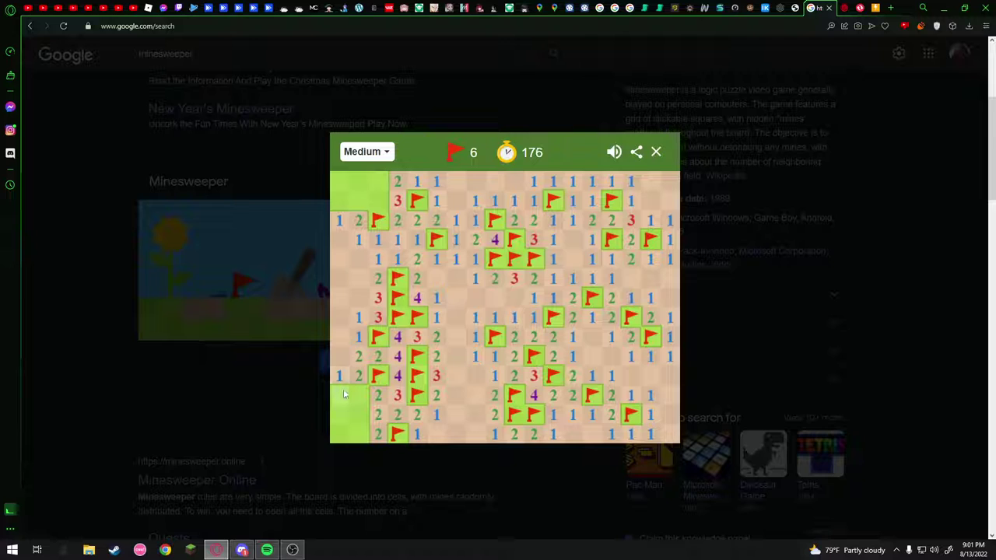
click(344, 394)
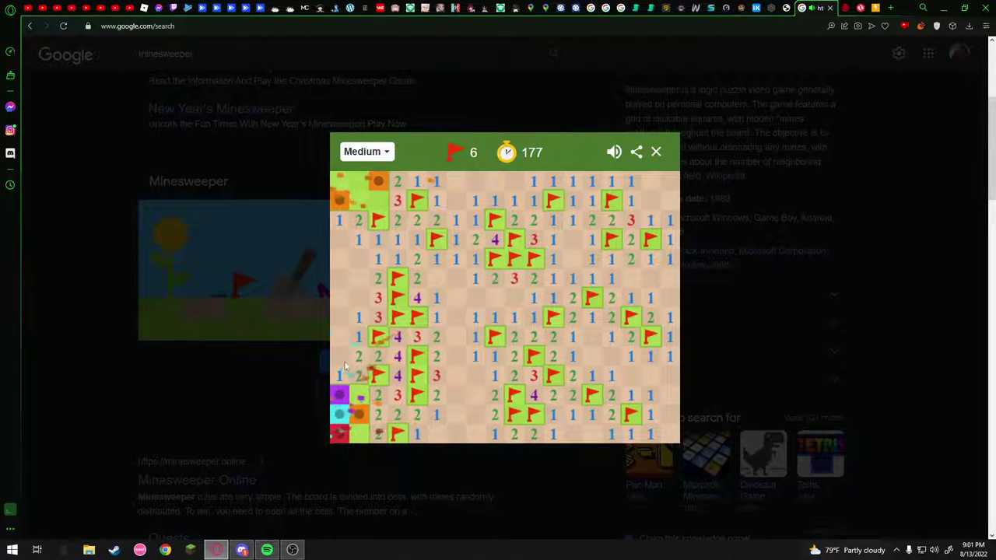
- Look at the Discord voice call's shared screen and return to the Minesweeper game
click(242, 550)
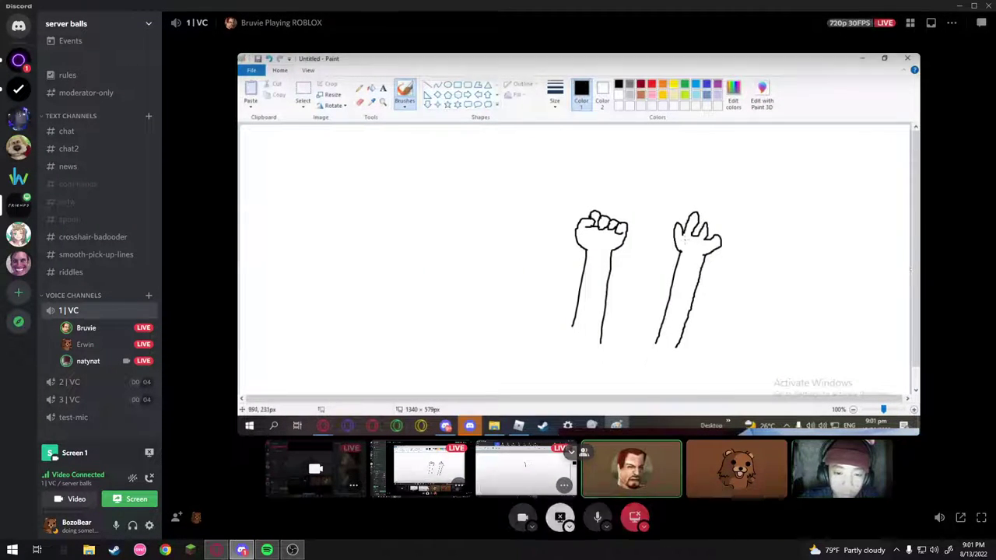
click(216, 550)
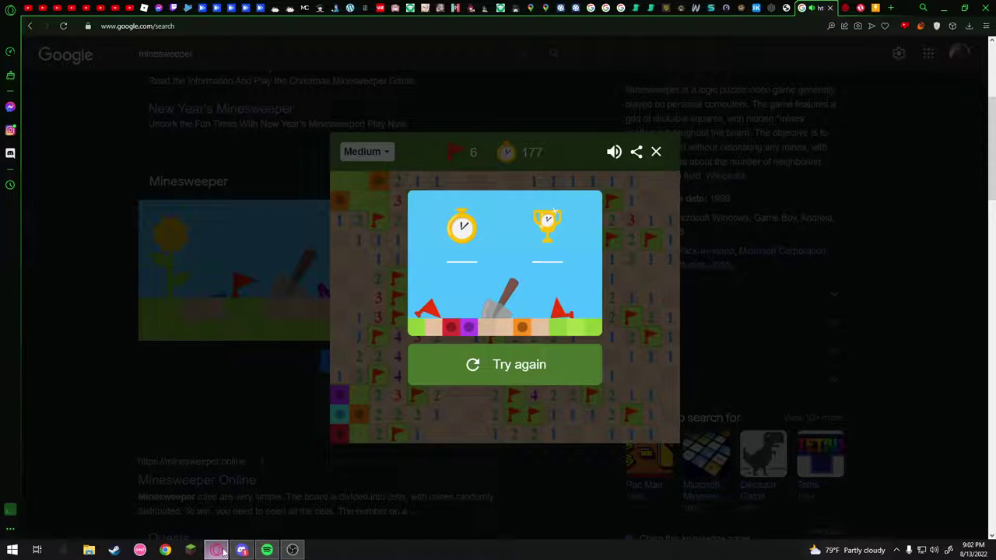
- Start a new Medium board and dig the first square near the board's bottom-left corner
click(545, 378)
click(337, 424)
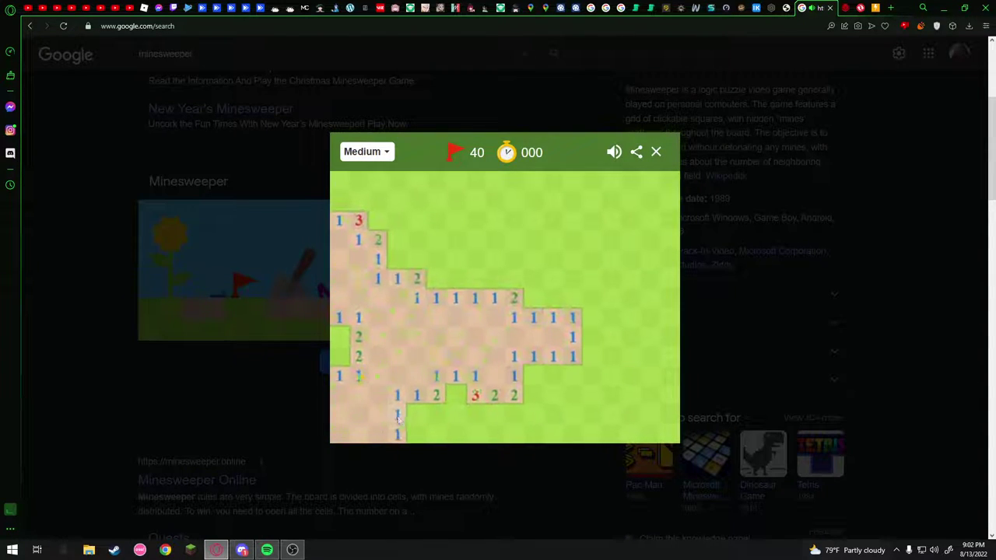
- Flag column 5, row 13, column 1, rows 9 and 10, and column 7, row 12, and clear columns 6 and 7, row 13
right_click(416, 415)
right_click(339, 337)
right_click(339, 356)
right_click(456, 395)
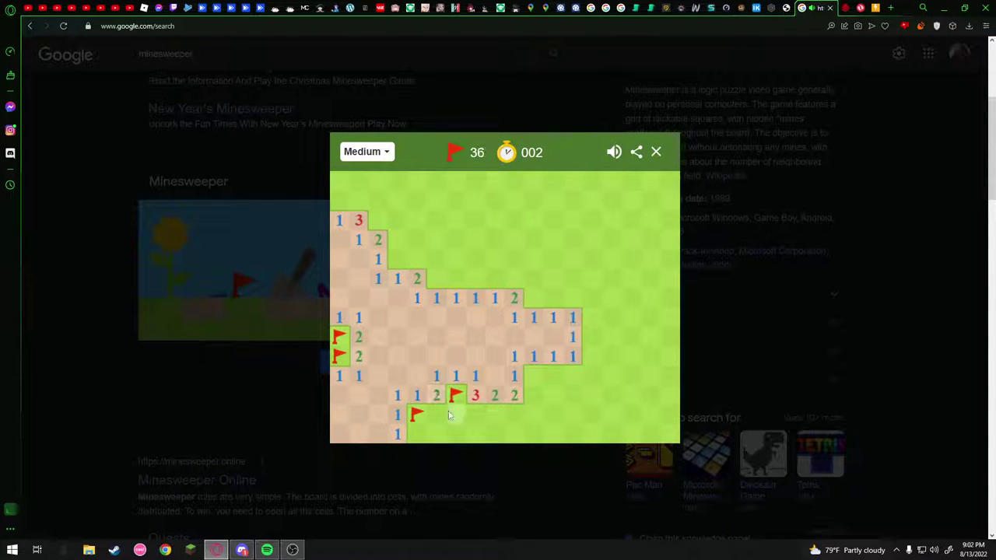
click(436, 395)
- Flag the mines in column 11, rows 11 and 7, and column 6, row 6
right_click(533, 376)
right_click(533, 298)
right_click(436, 278)
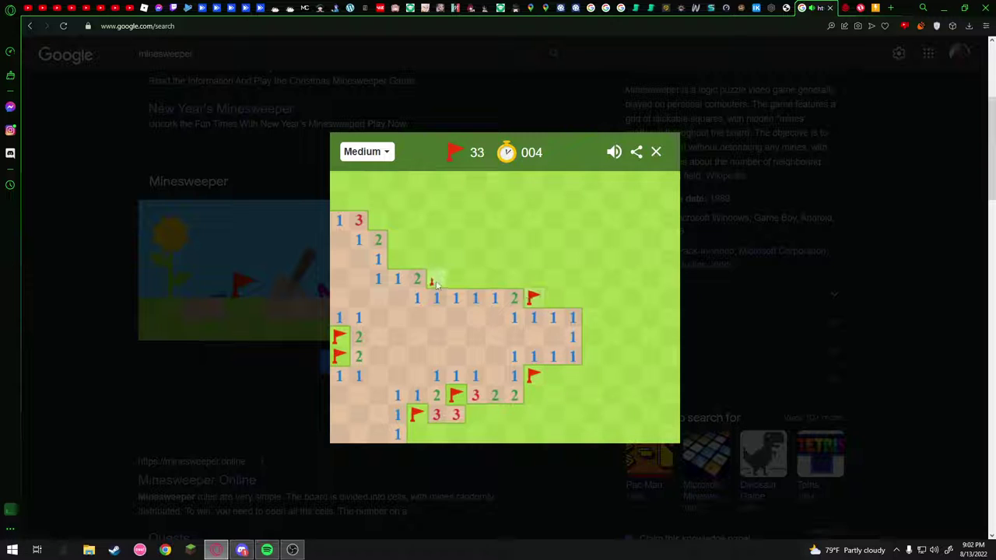
- Flag column 4, row 5 and column 3, row 3, and clear the safe squares in columns 4 to 7, rows 3 to 6
right_click(397, 259)
right_click(377, 220)
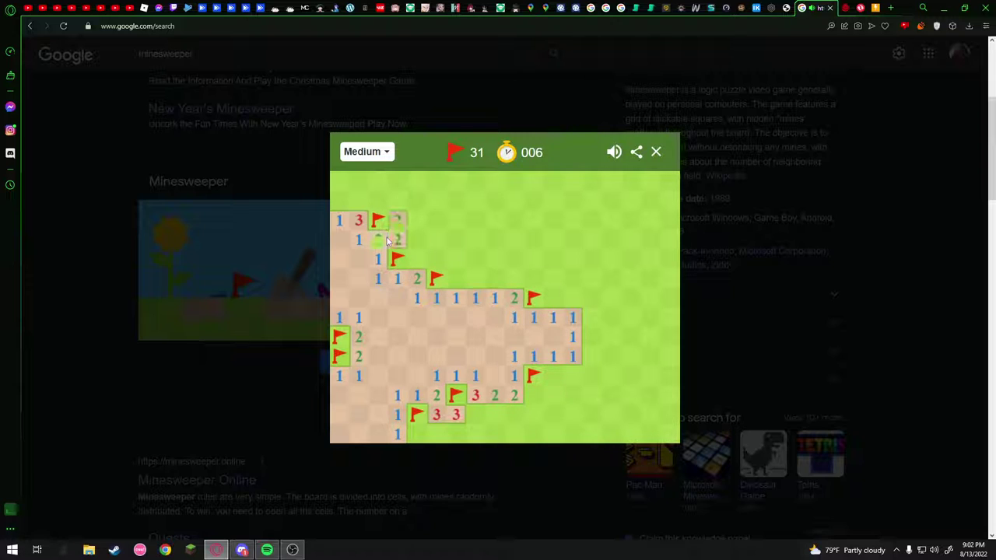
click(398, 240)
click(422, 269)
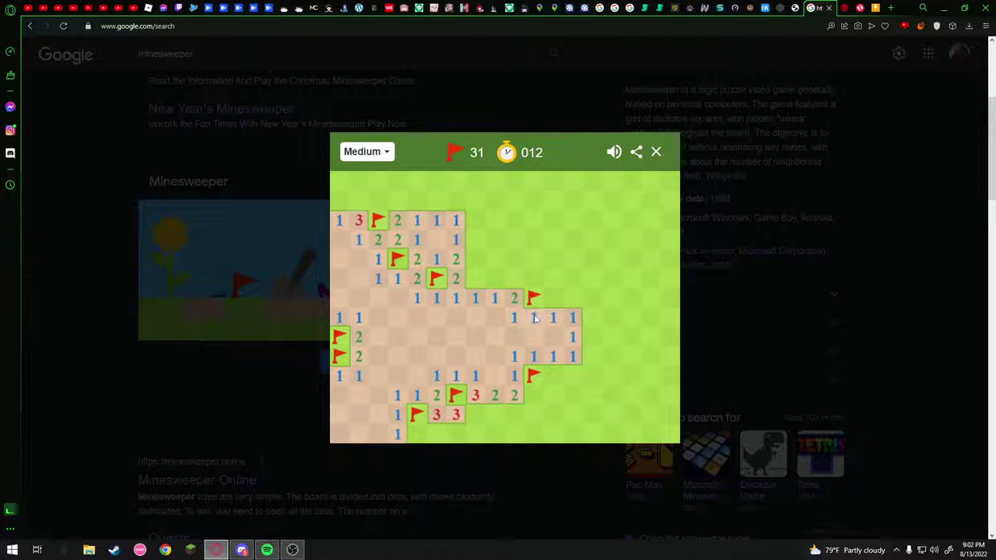
- Check the shared screen in the Discord voice call and return to the Minesweeper board
click(216, 550)
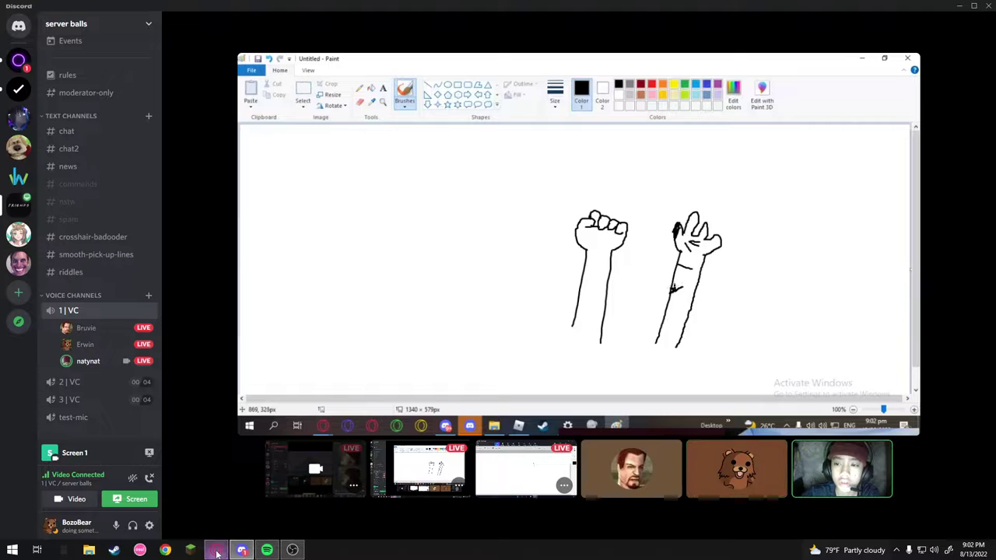
mouse_move(216, 550)
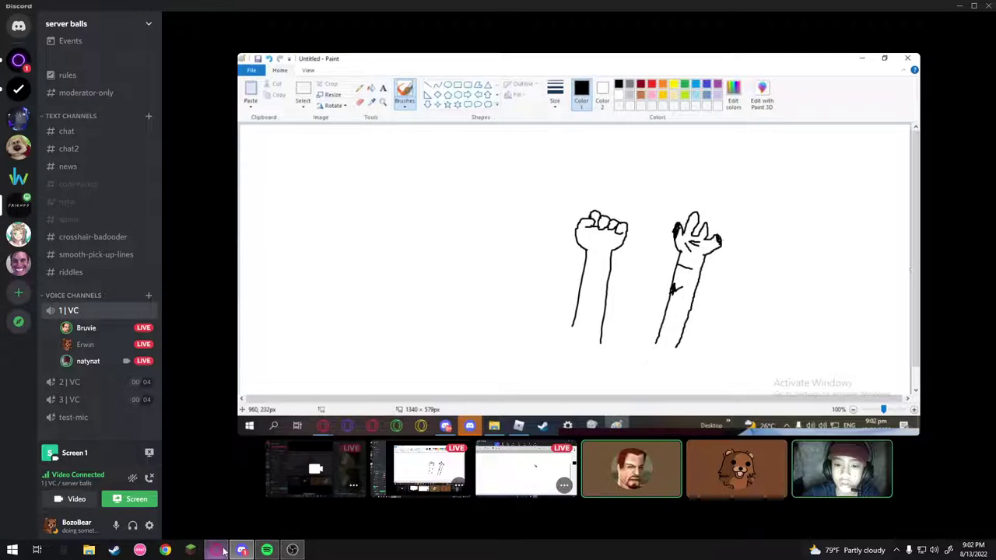
click(217, 552)
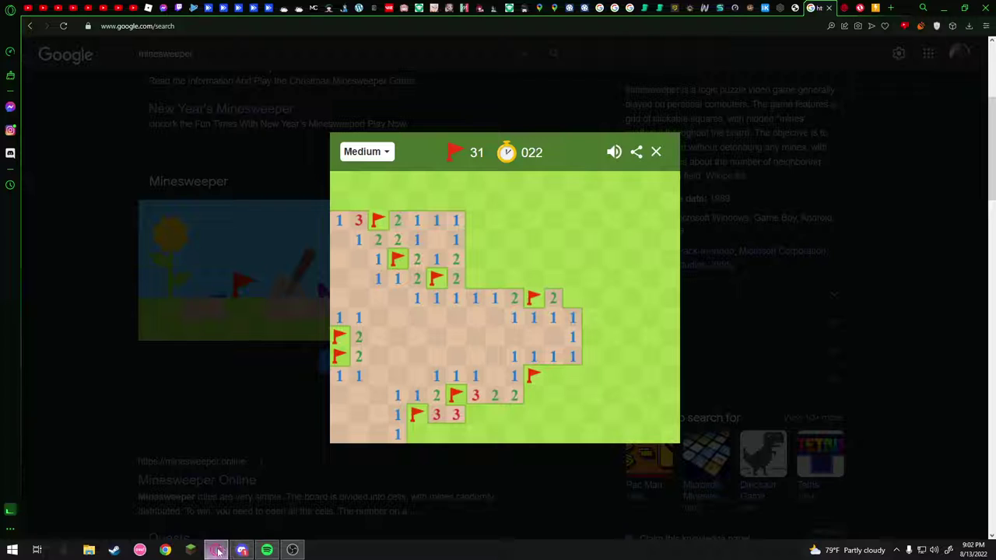
- Clear column 13, row 7 and columns 12 to 17, rows 10 to 12, and flag columns 8 and 9, row 13
click(562, 321)
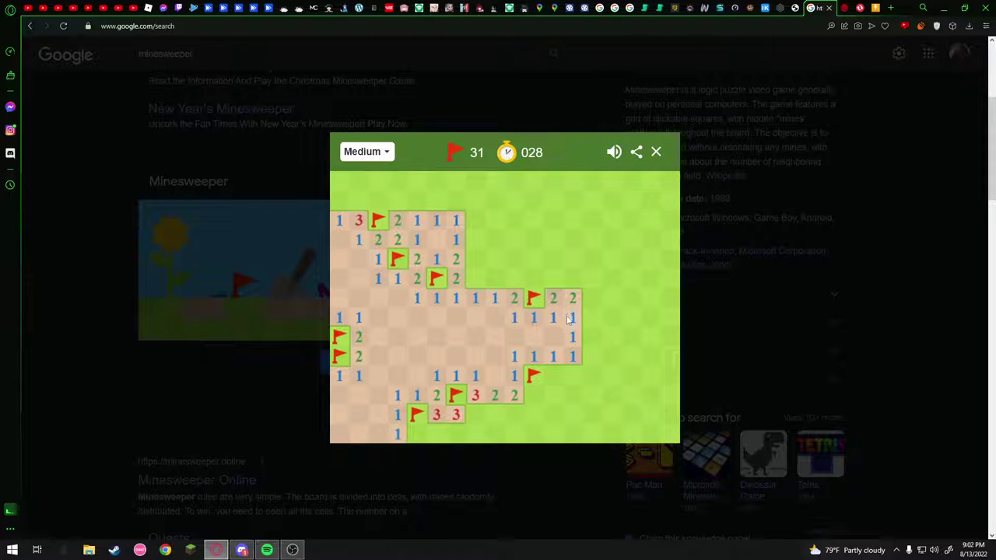
click(553, 357)
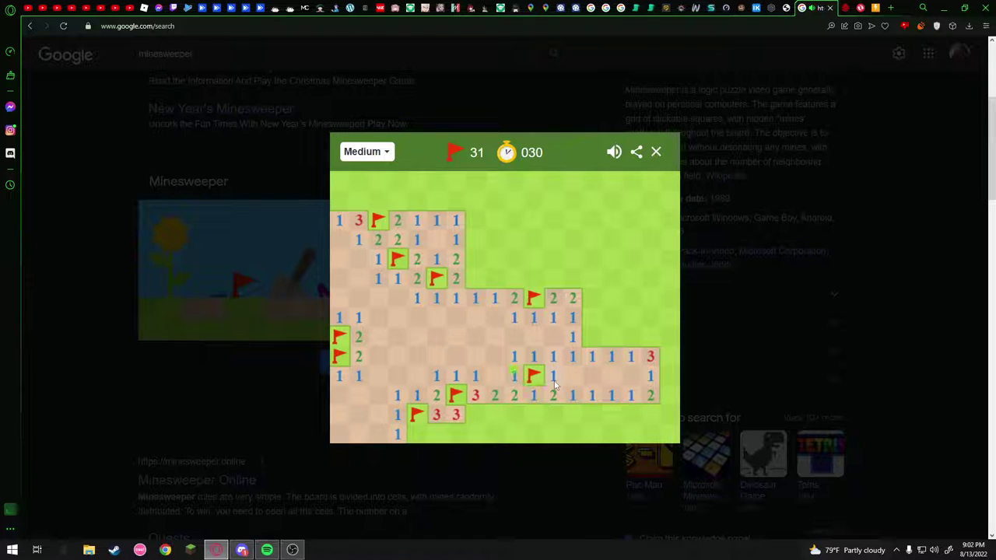
right_click(498, 416)
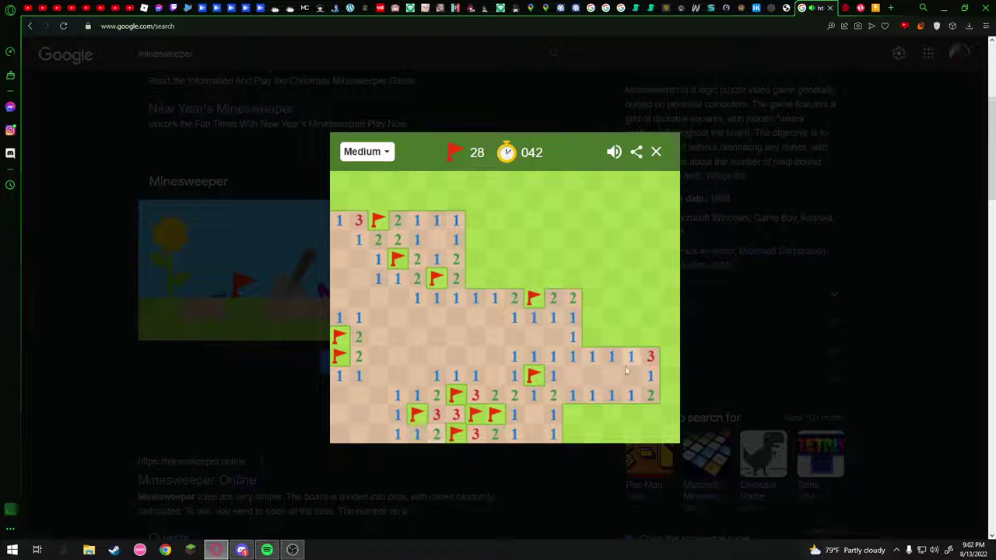
- Flag column 13, row 13, column 15, row 14 and column 16, row 13, and clear the safe squares around them
right_click(573, 412)
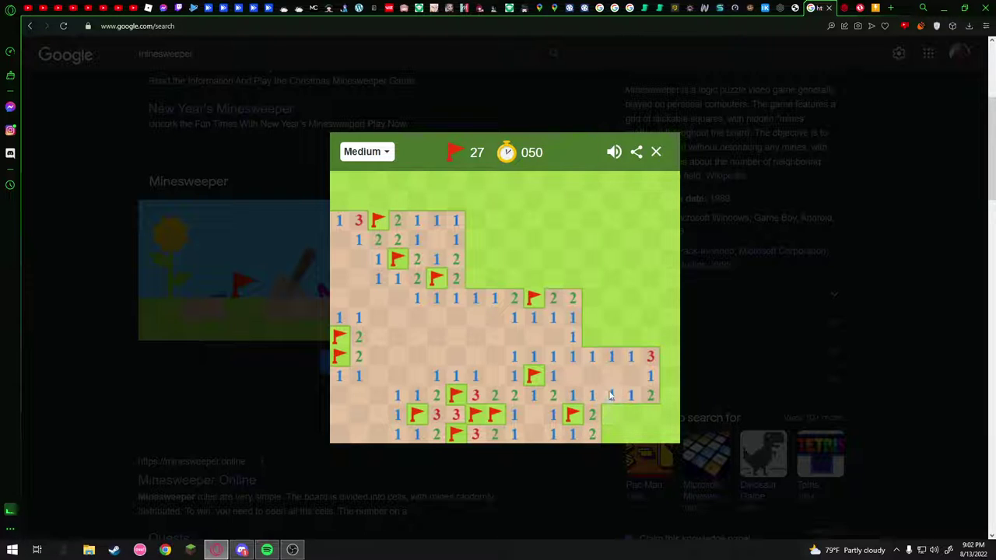
click(611, 395)
right_click(611, 434)
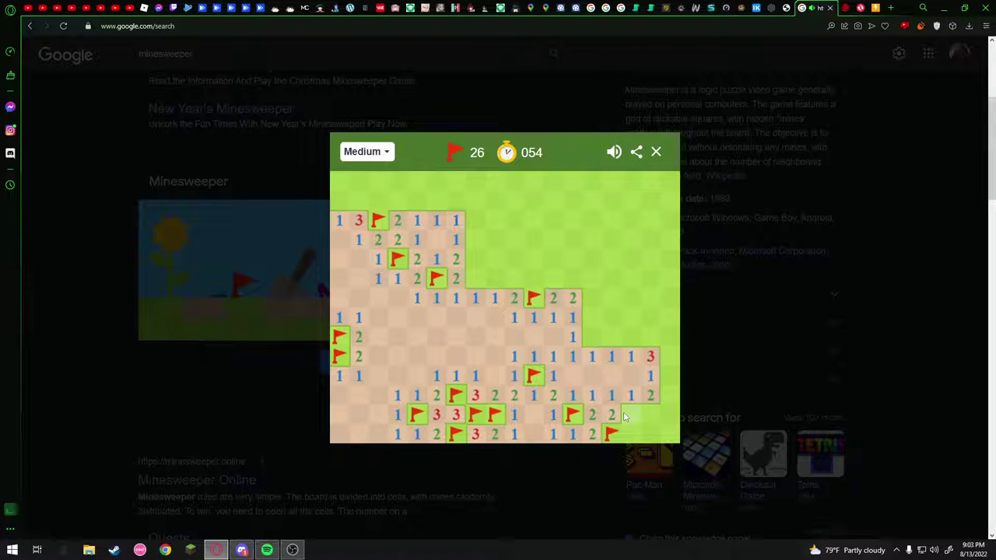
right_click(623, 417)
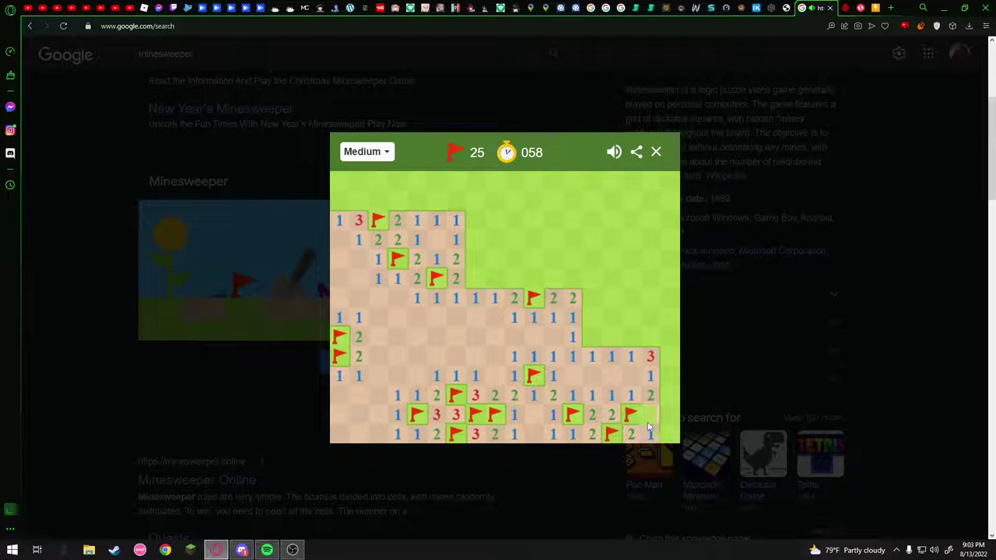
click(651, 419)
- Flag column 18, rows 9 and 11, and columns 14 and 17, row 9, and clear columns 14 to 18, rows 7 and 8
right_click(669, 377)
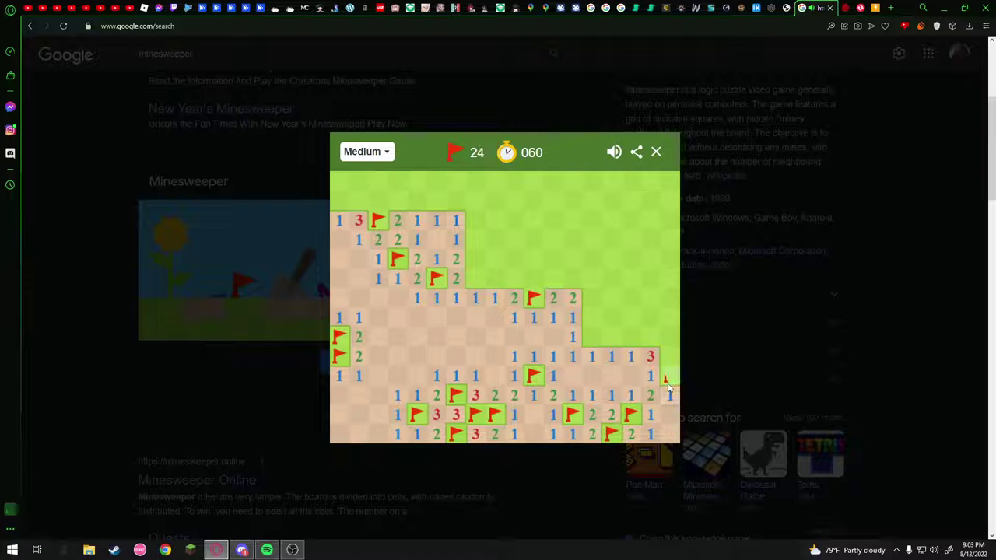
right_click(666, 341)
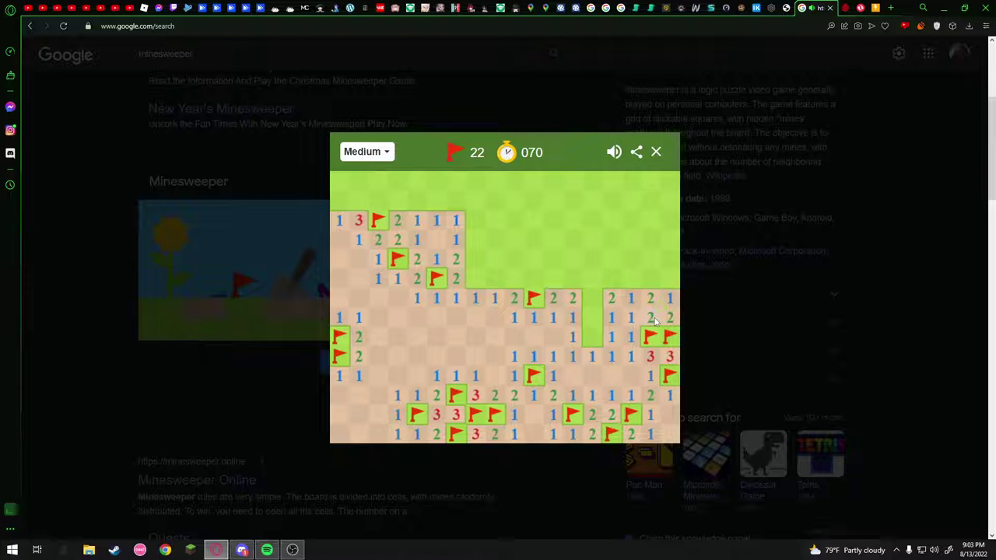
right_click(594, 336)
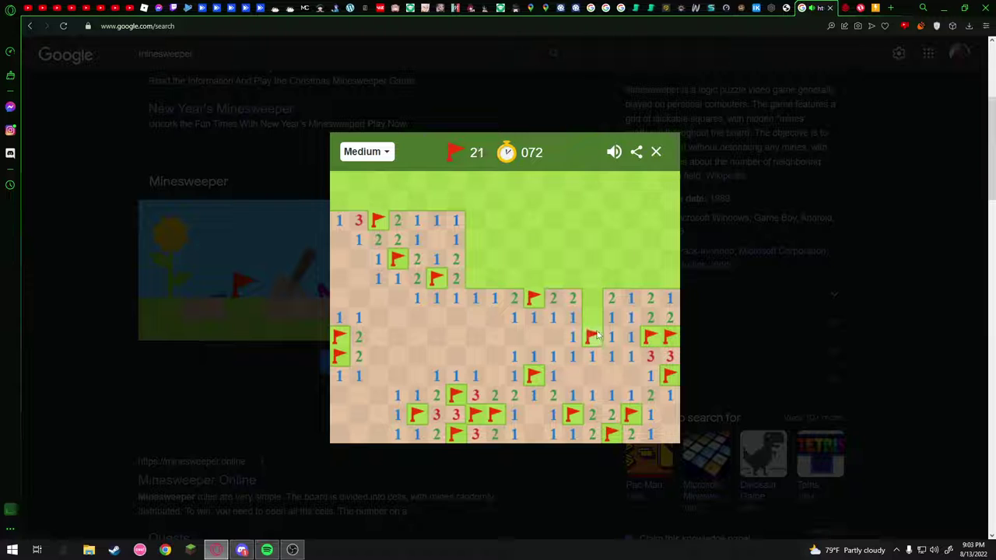
click(599, 313)
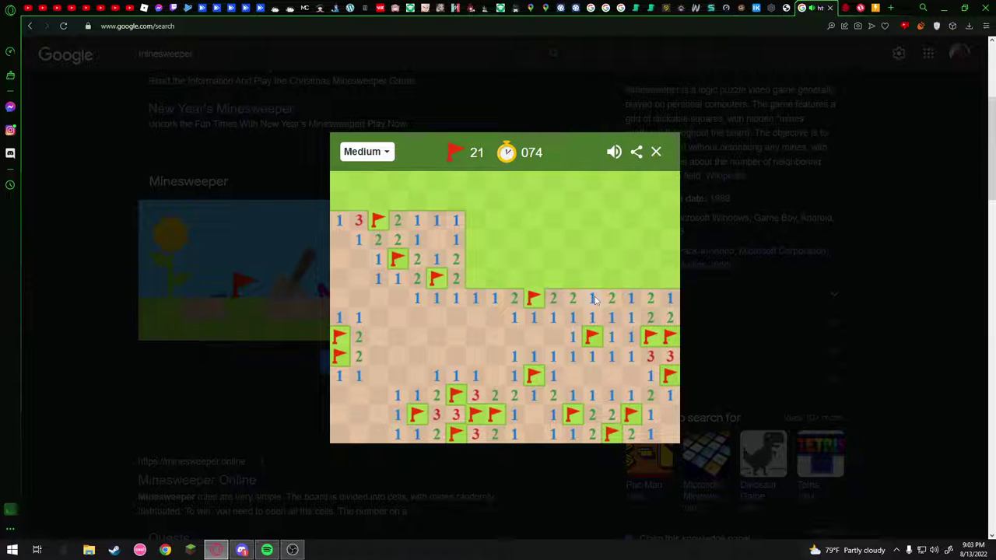
- Switch to Discord, view each call participant's shared screen in turn, and return to the Minesweeper game
click(243, 548)
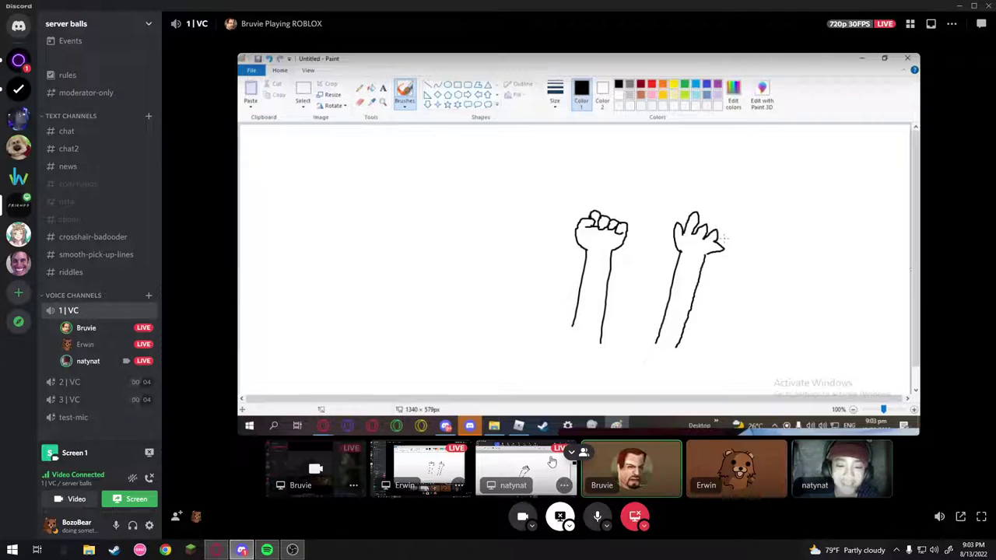
click(551, 462)
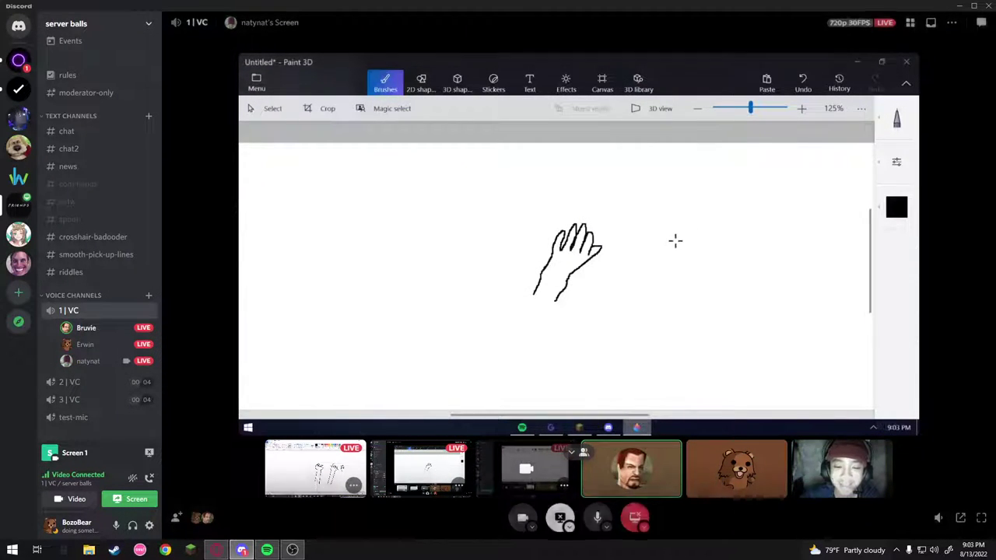
click(420, 467)
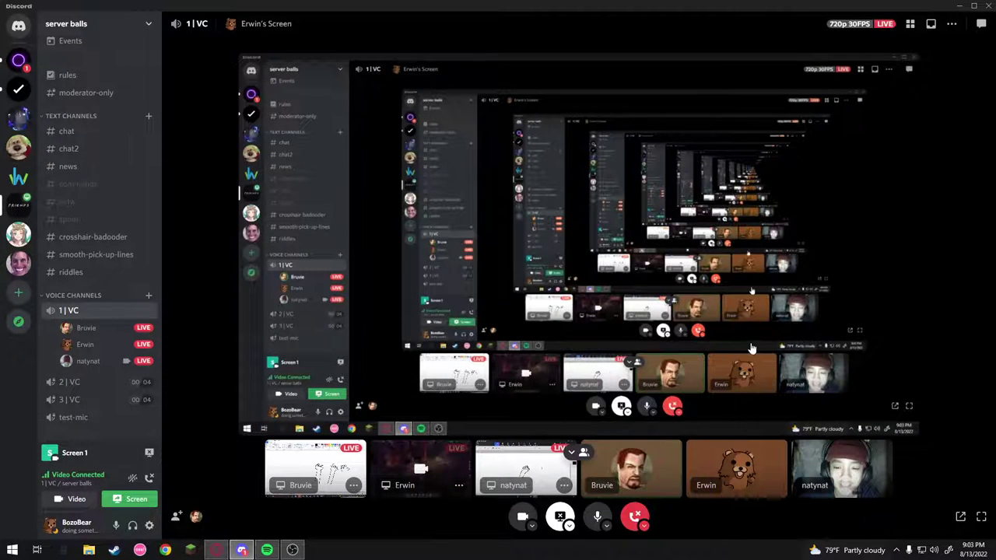
click(526, 467)
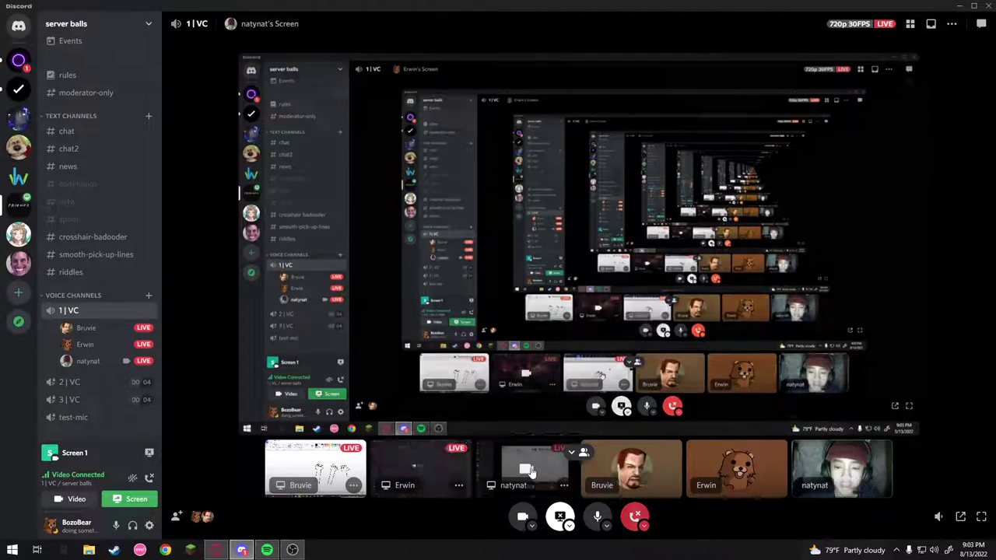
click(357, 472)
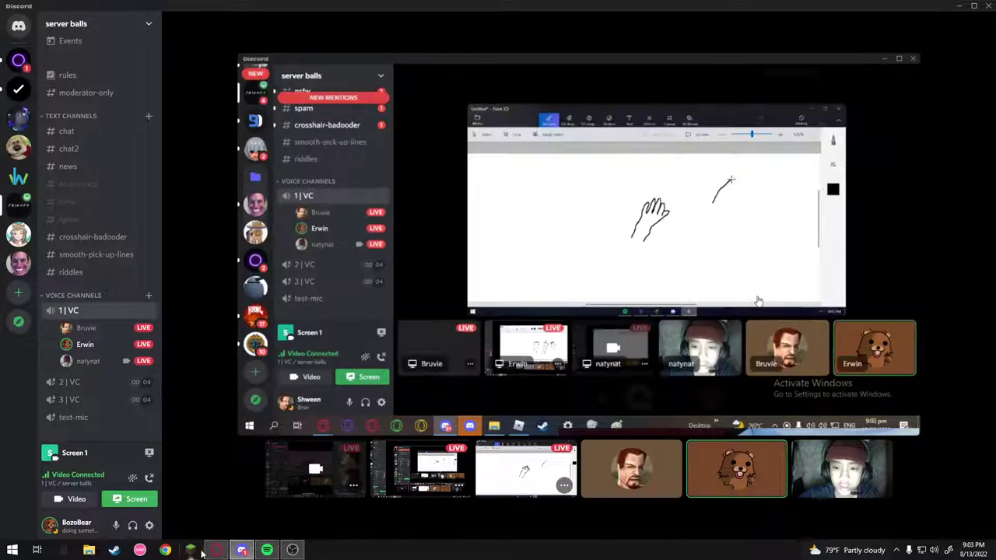
mouse_move(212, 551)
click(216, 506)
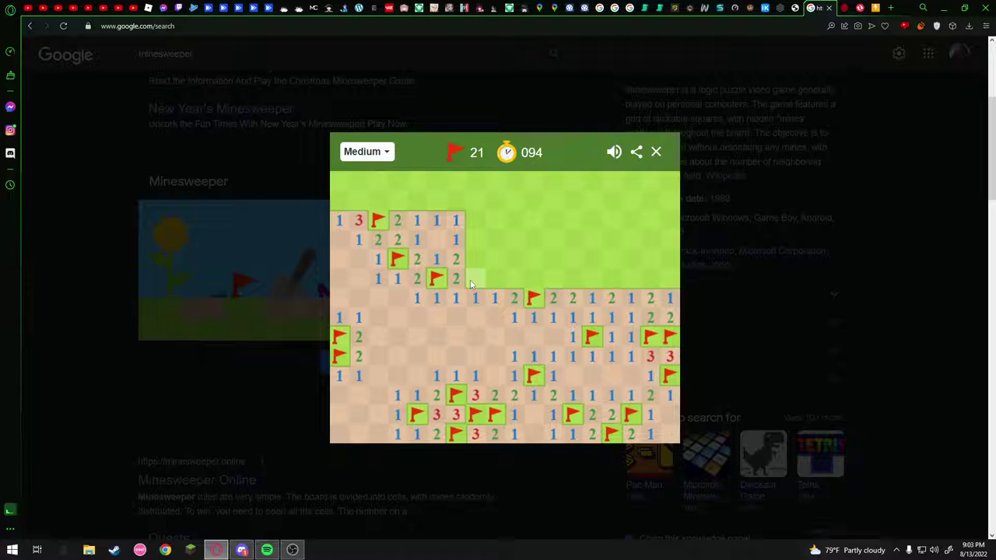
- Flag column 9, row 6 and column 8, row 5, and clear the safe squares in columns 8 to 11, rows 5 and 6
click(470, 283)
right_click(492, 284)
click(512, 280)
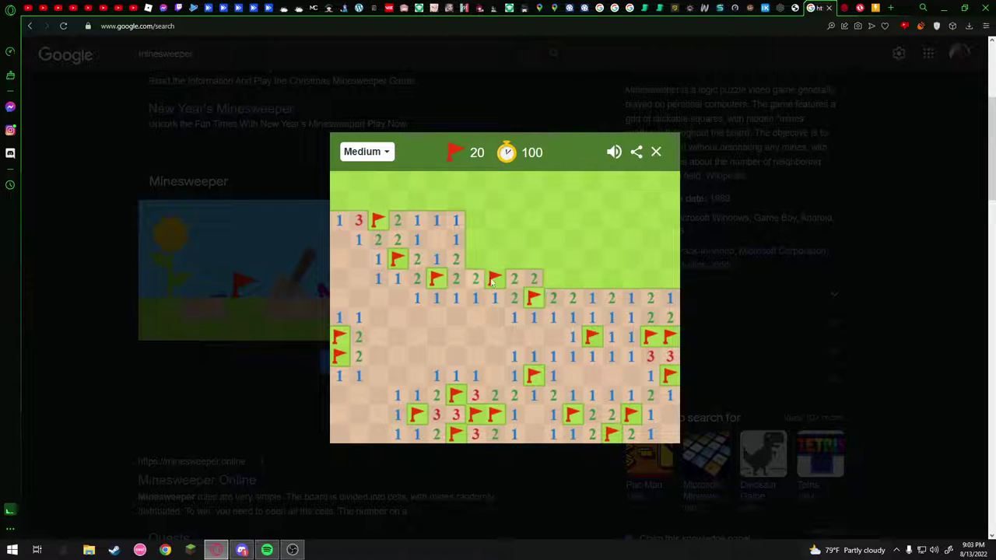
click(513, 278)
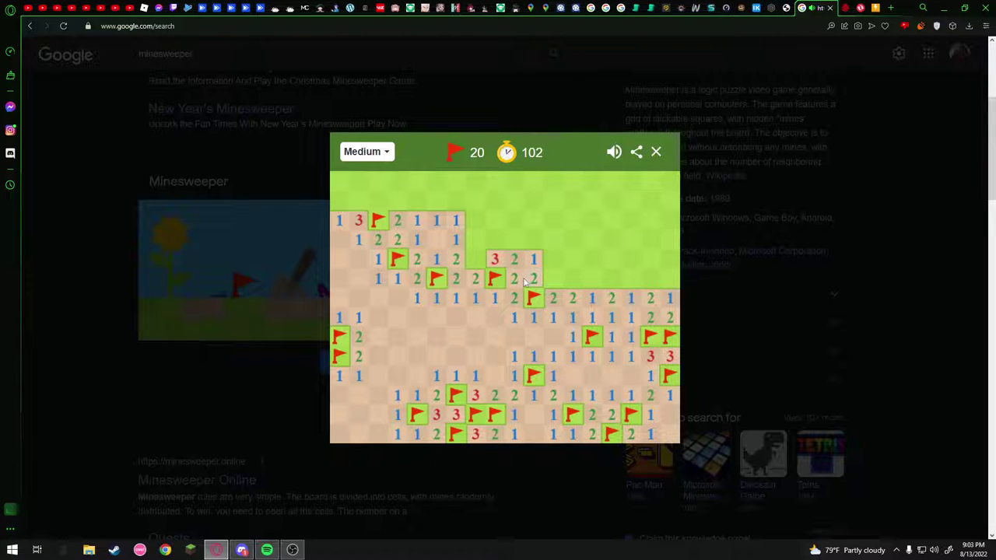
right_click(476, 267)
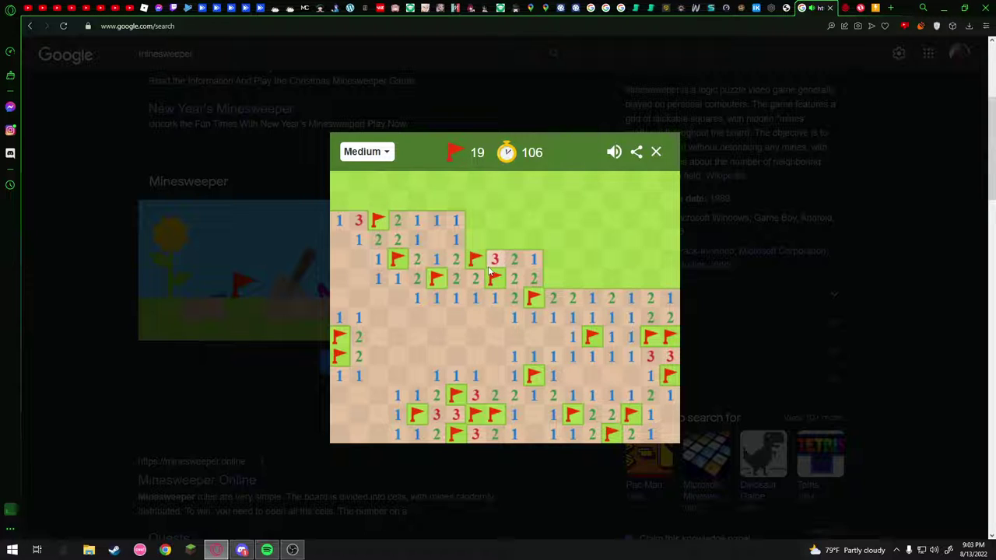
- Clear column 8, rows 3 and 4, flag column 9, rows 3 and 4, and clear columns 10 to 12, rows 3 to 5
click(464, 244)
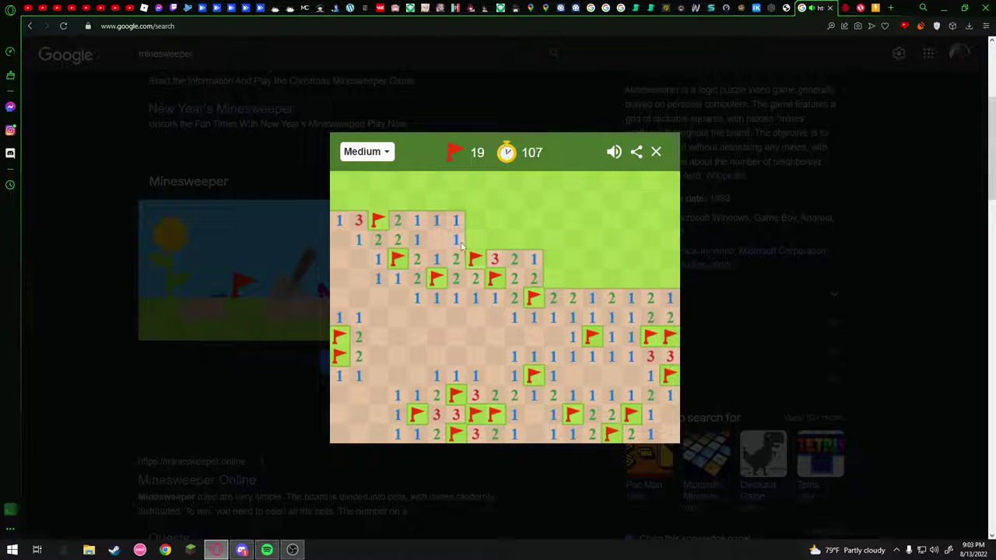
right_click(494, 221)
right_click(494, 240)
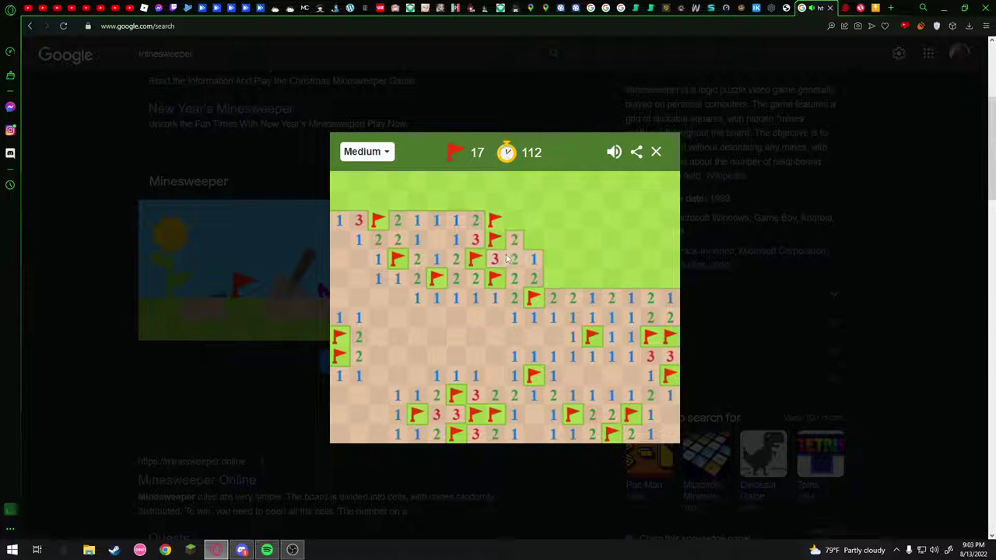
click(534, 243)
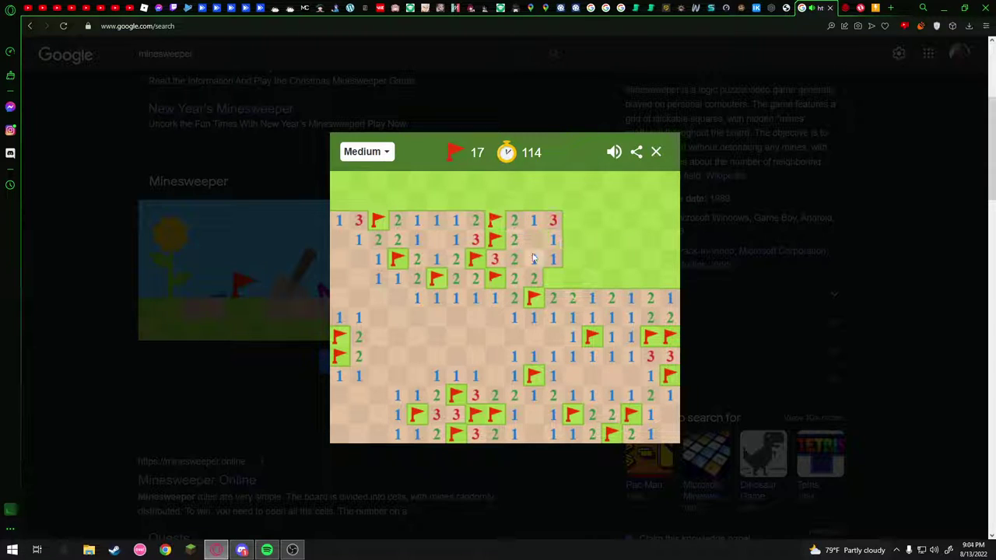
- Flag column 12, row 6 and column 14, rows 5 and 6, and clear column 13, rows 4 to 6 and column 14, row 4
right_click(552, 278)
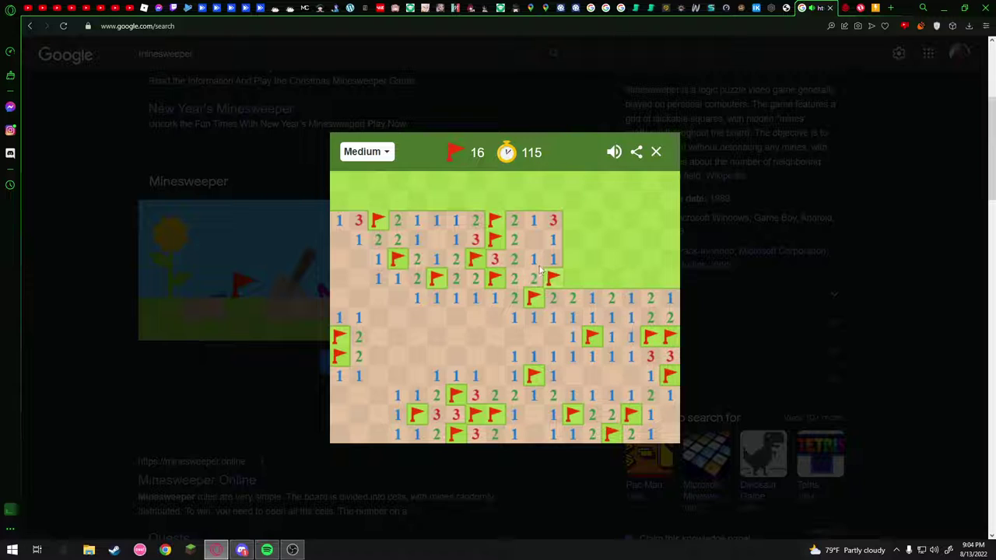
right_click(590, 274)
right_click(588, 265)
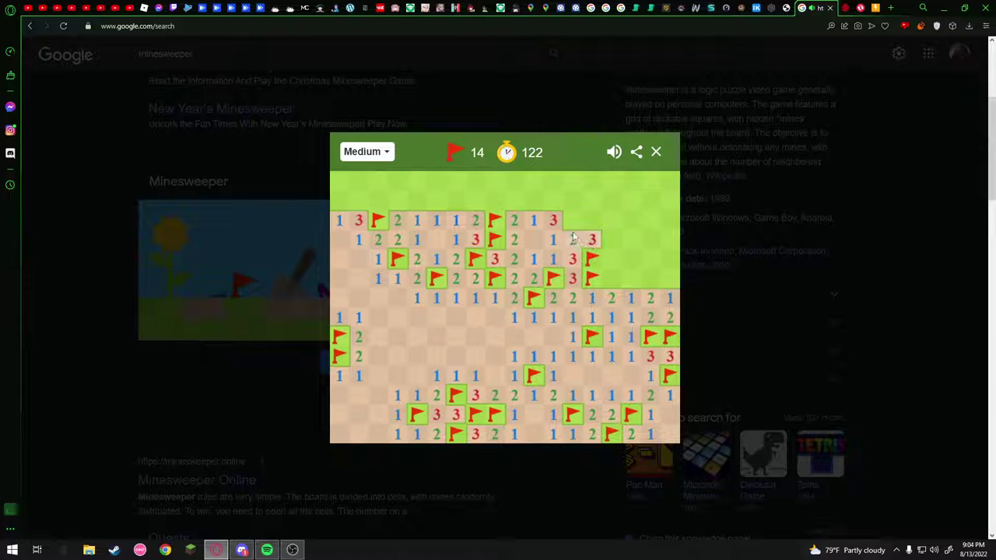
click(572, 238)
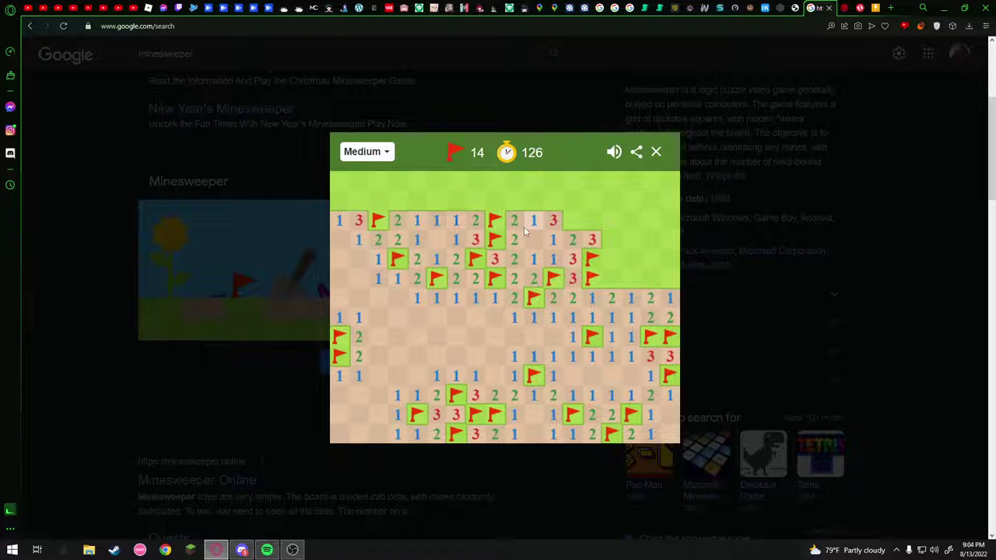
- Clear columns 15 and 17 in row 6, and flag the mines in columns 16 and 18 of that row
click(612, 279)
right_click(630, 280)
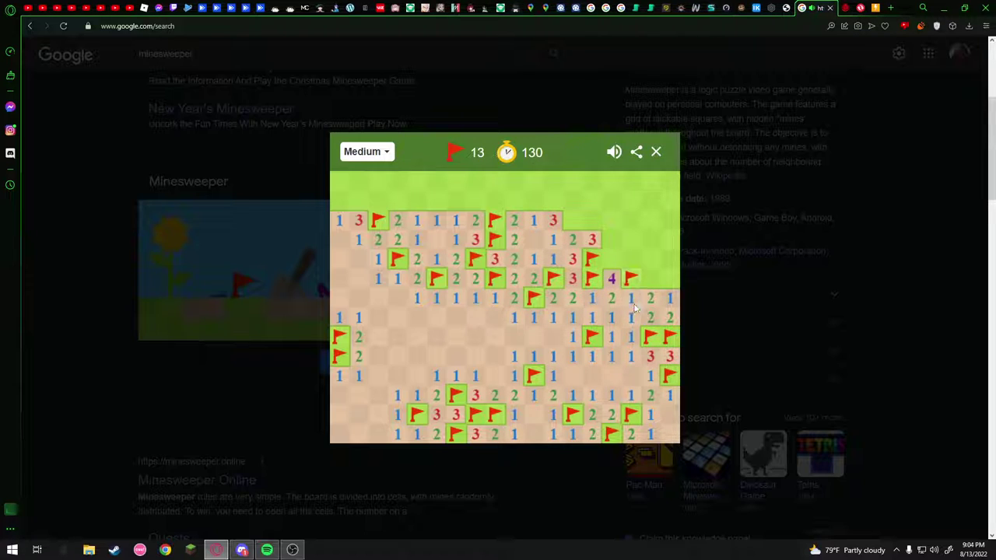
right_click(670, 284)
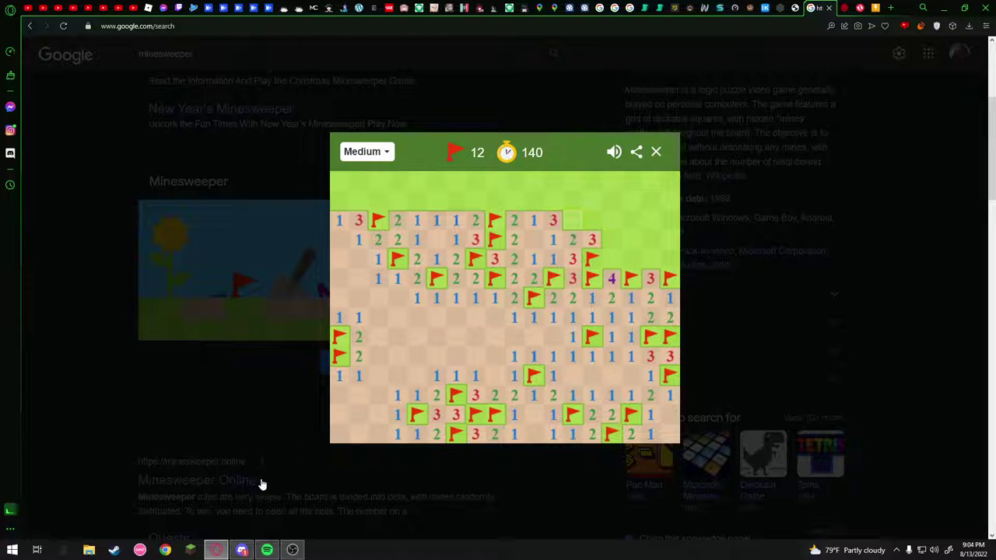
- Switch to Discord and look through the drawings on the call participants' shared screens
click(242, 550)
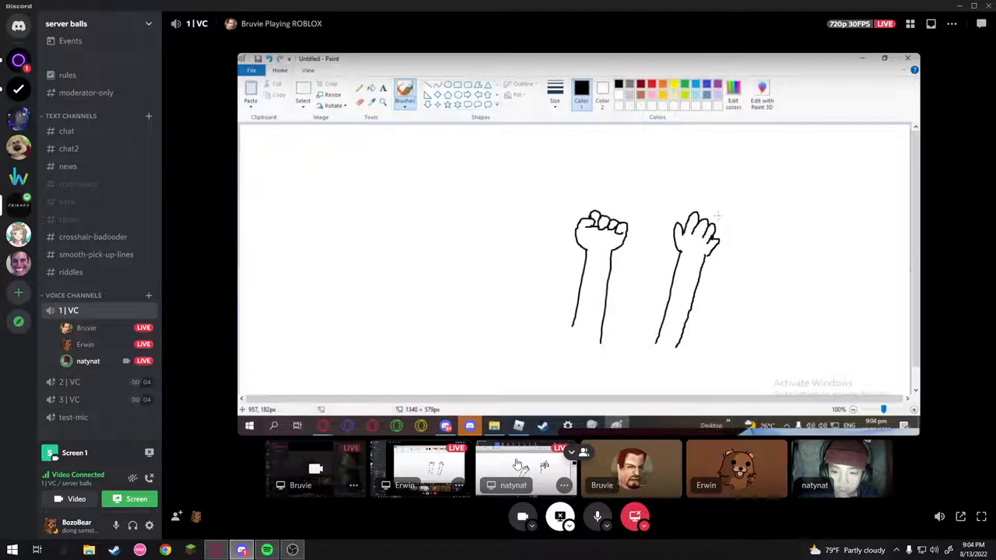
click(437, 450)
click(360, 239)
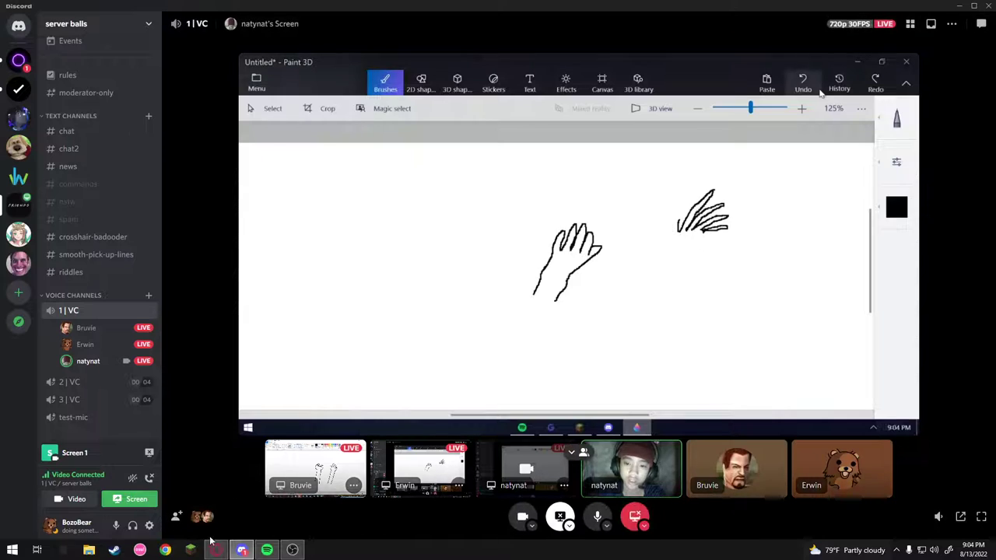
click(342, 476)
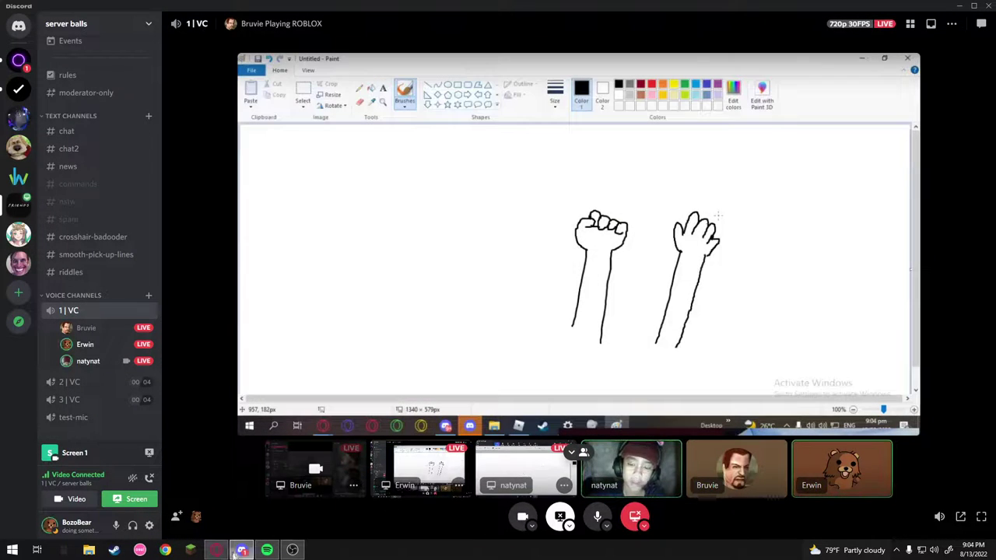
- Look through the other participants' shared screens in the Discord call, switching briefly to Minesweeper and back
click(486, 472)
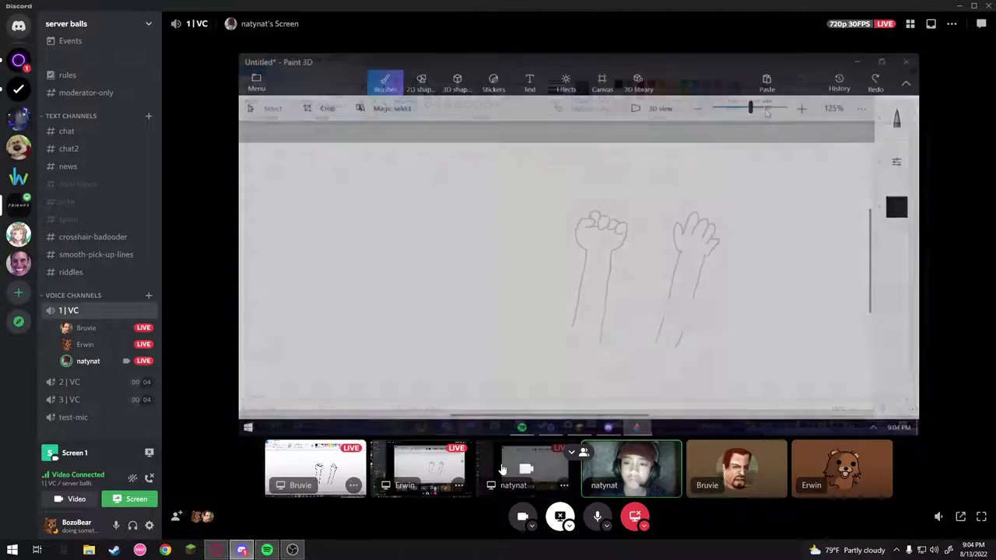
click(424, 470)
click(208, 552)
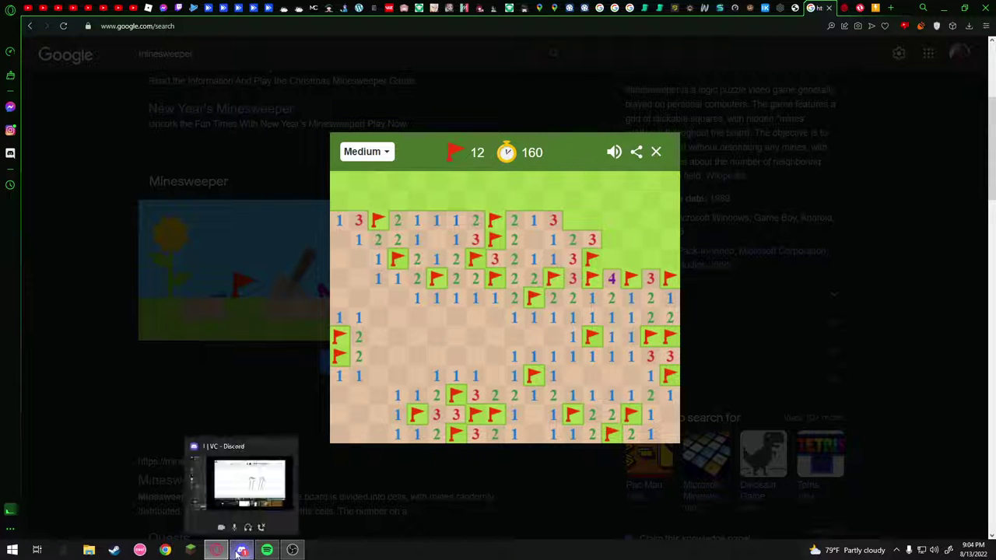
mouse_move(230, 554)
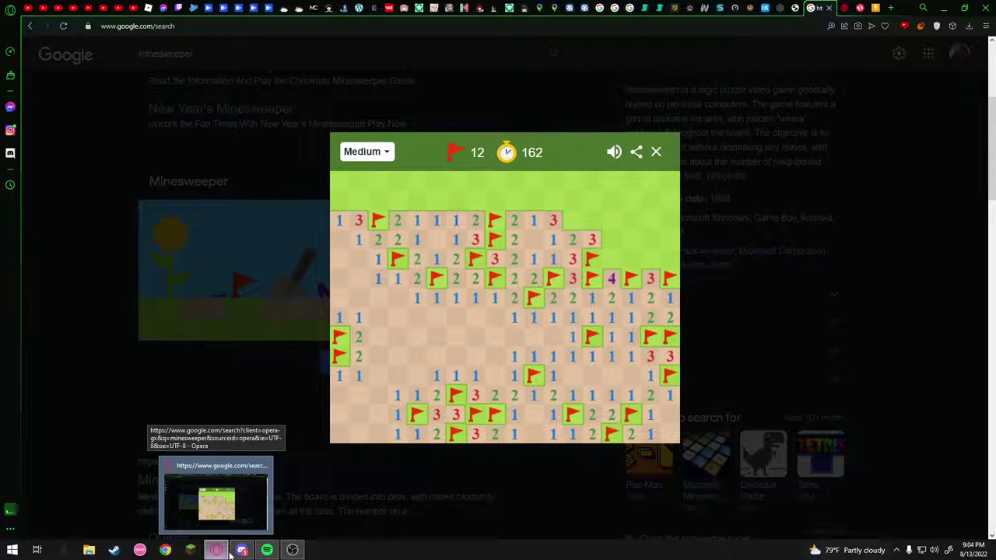
click(228, 553)
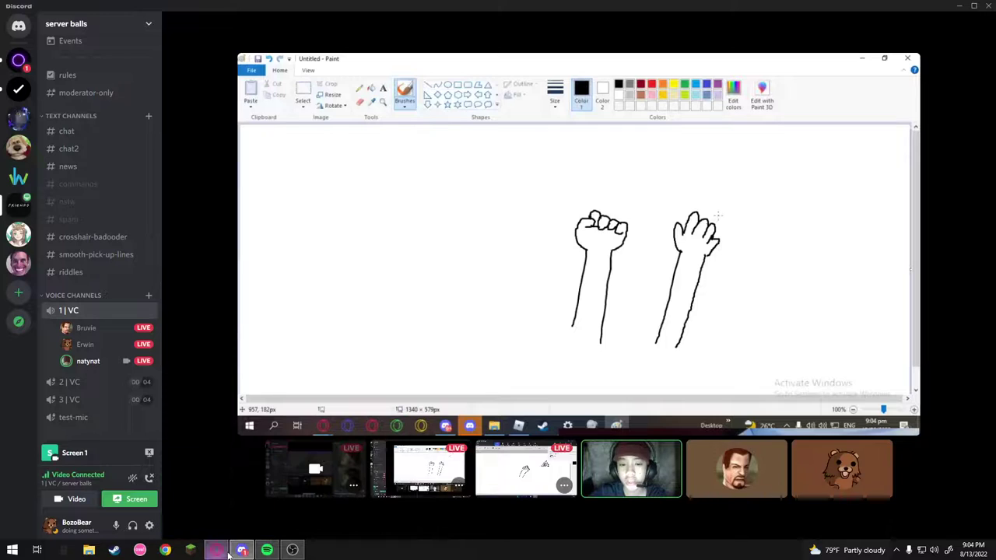
- Return to Minesweeper, flag the mine in column 13, row 3, and clear column 14, row 3
click(225, 553)
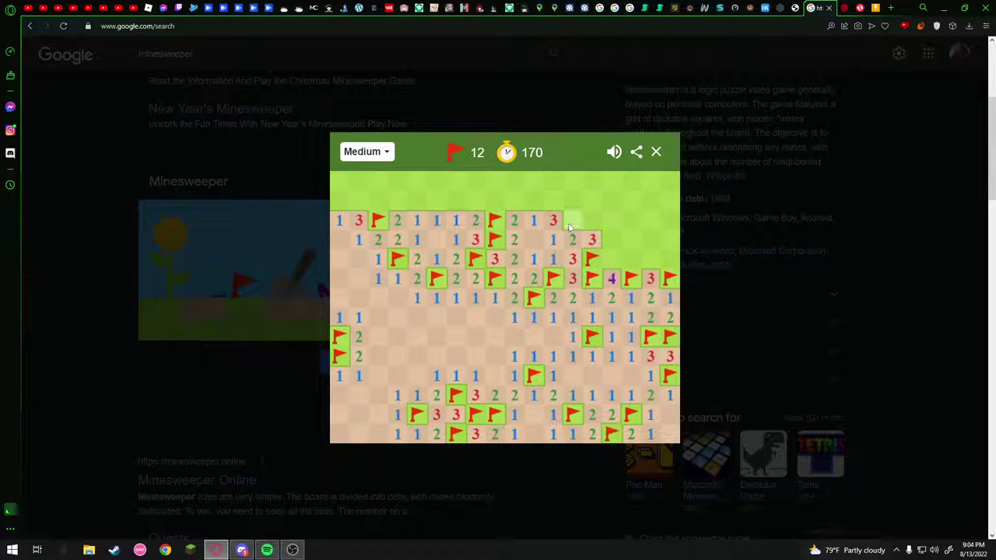
click(597, 221)
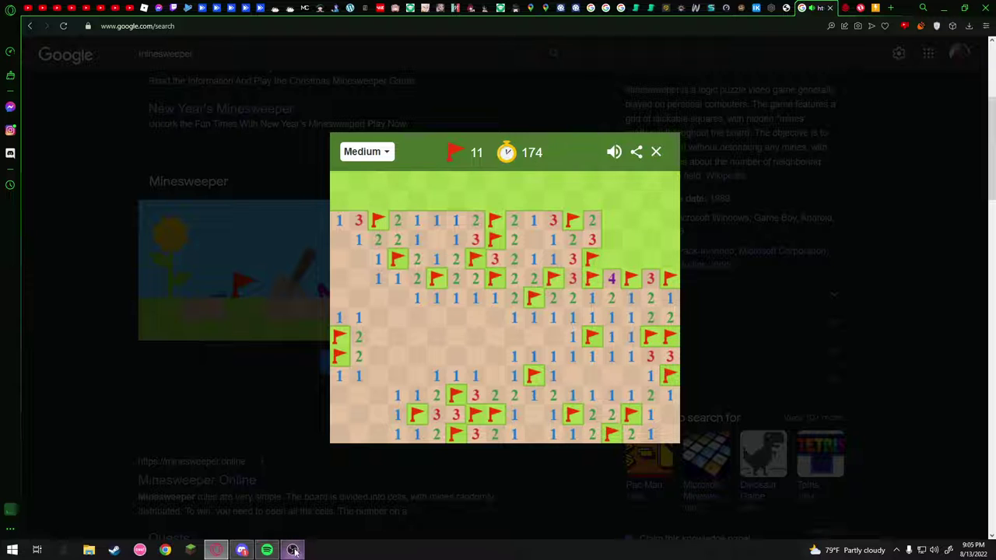
- Switch to the Discord call and view the shared screen that shows Paint 3D
click(292, 550)
click(214, 550)
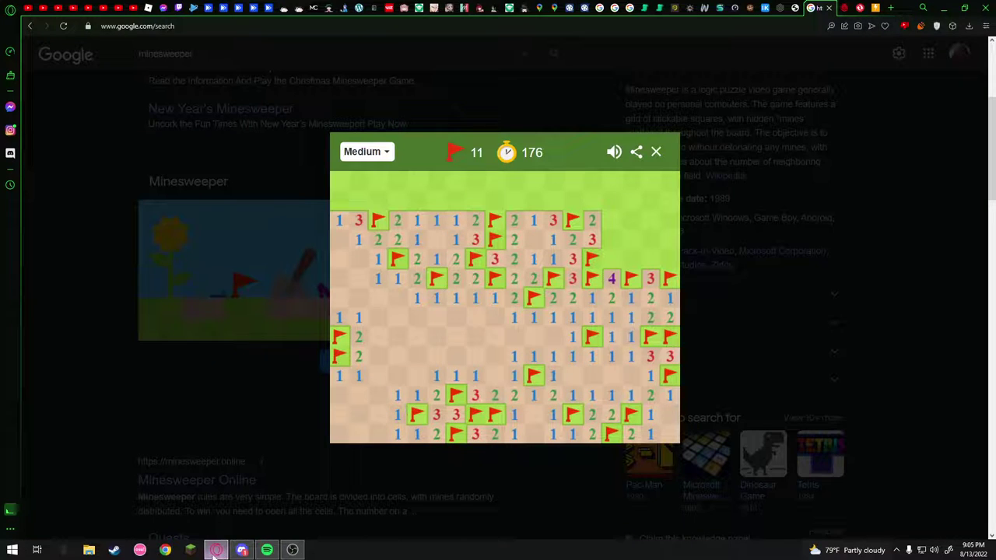
click(214, 551)
click(214, 550)
click(242, 550)
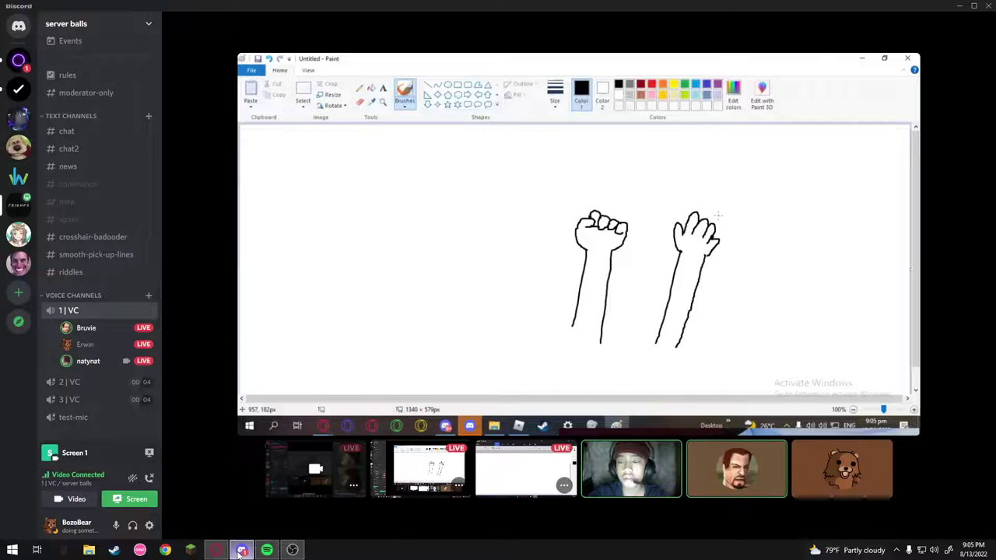
click(520, 462)
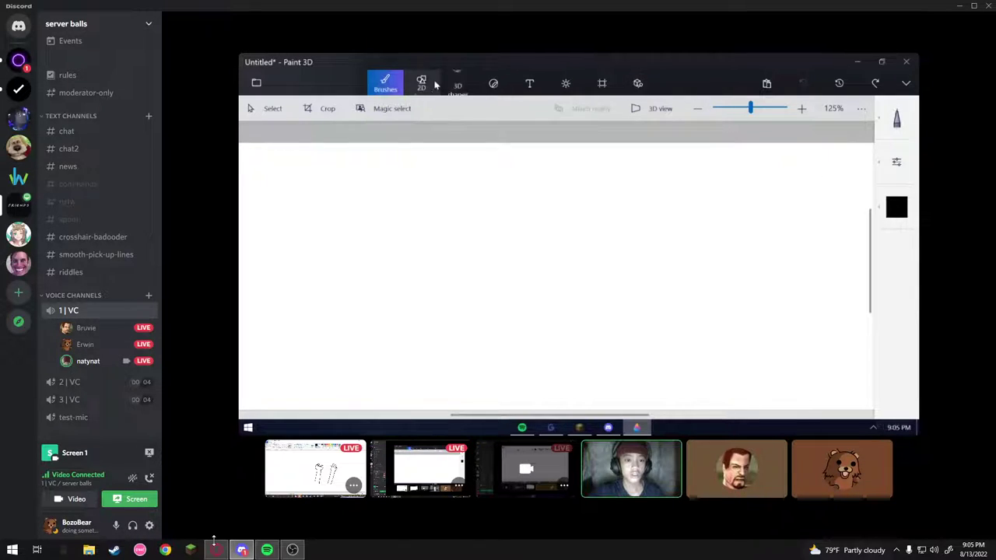
click(457, 84)
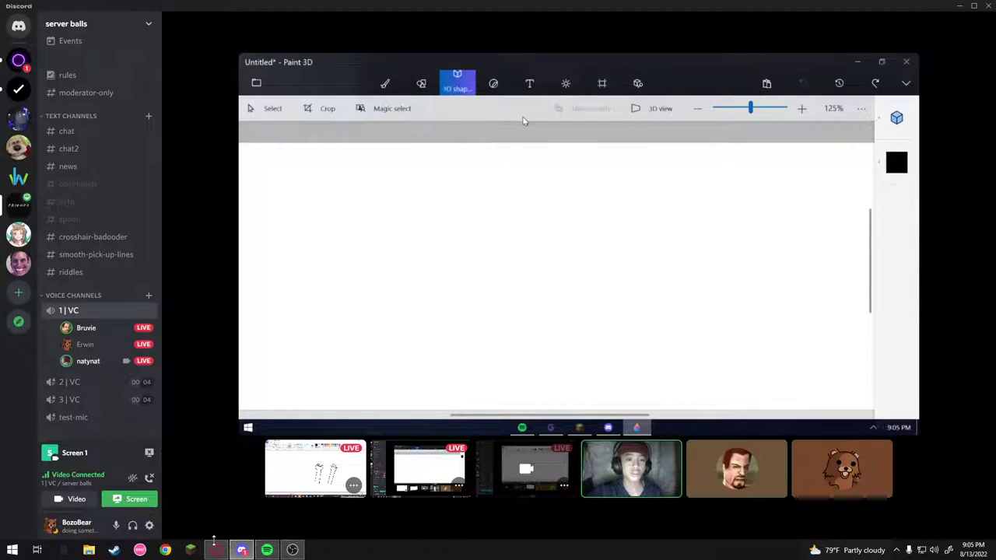
click(898, 118)
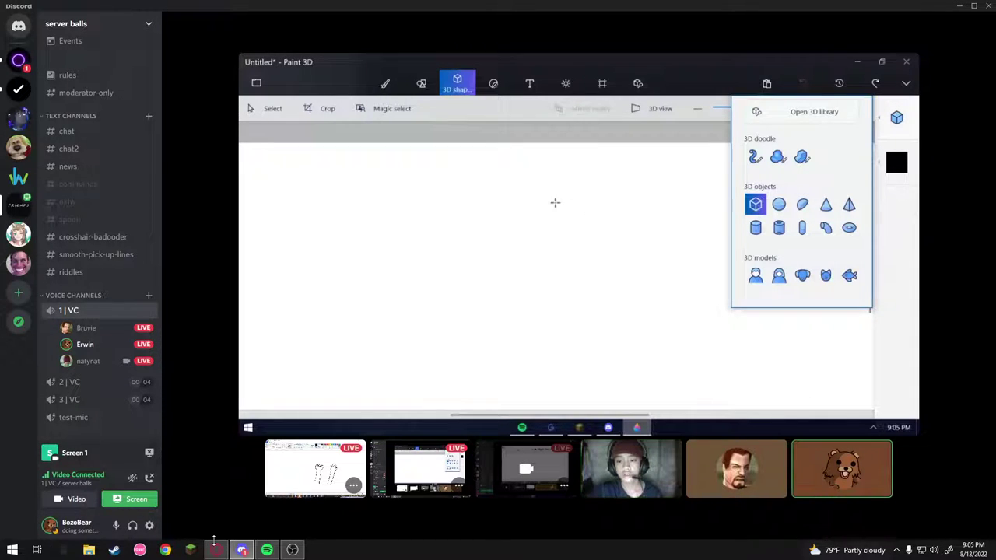
drag(530, 192, 694, 314)
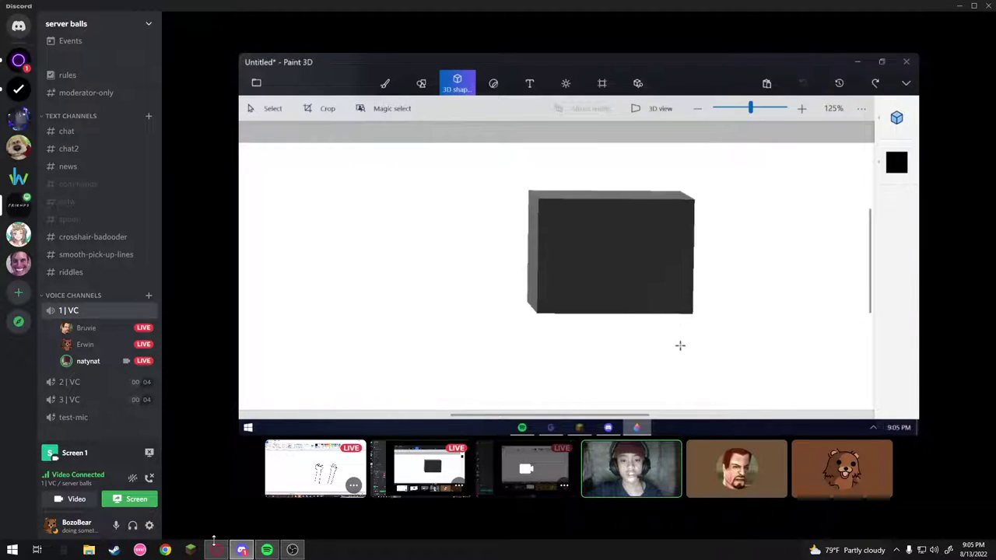
click(606, 237)
click(620, 180)
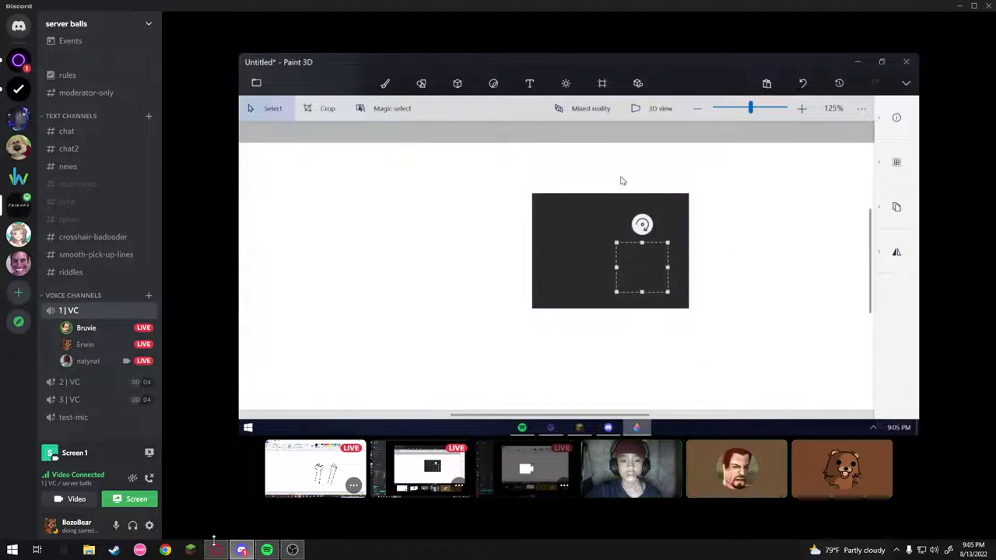
click(803, 83)
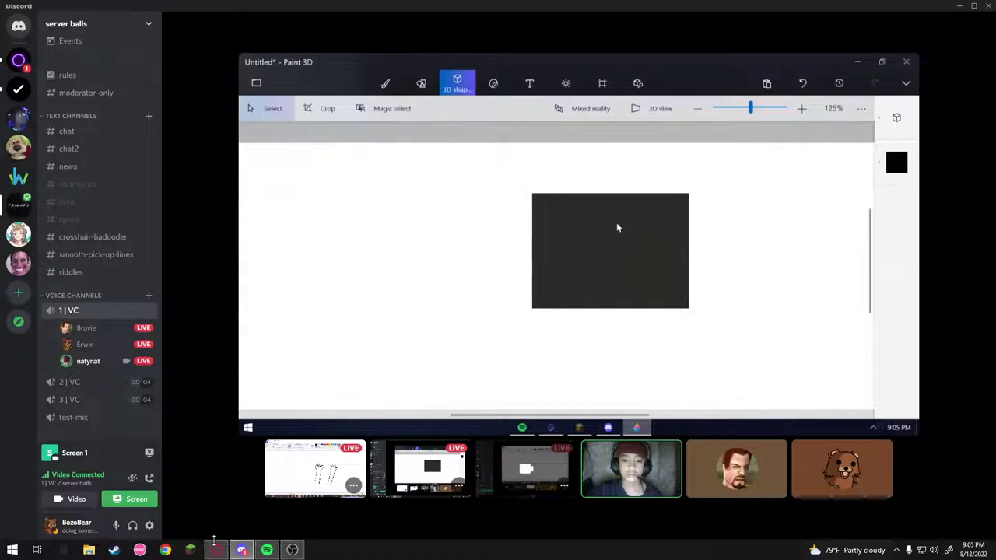
click(618, 216)
drag(609, 165, 650, 227)
mouse_move(483, 247)
mouse_down()
mouse_move(485, 204)
mouse_move(483, 249)
mouse_up()
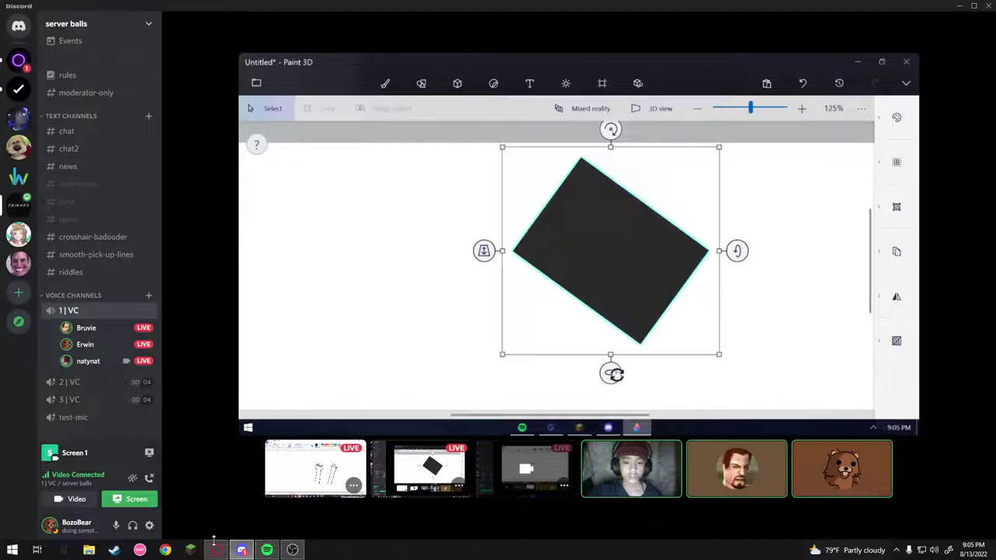
drag(611, 374, 661, 370)
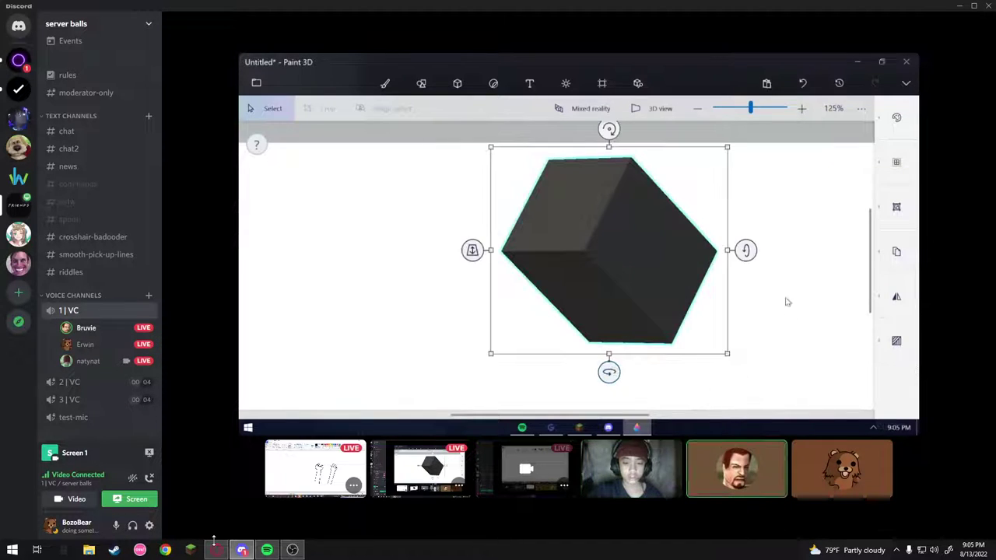
drag(749, 249, 745, 287)
click(802, 83)
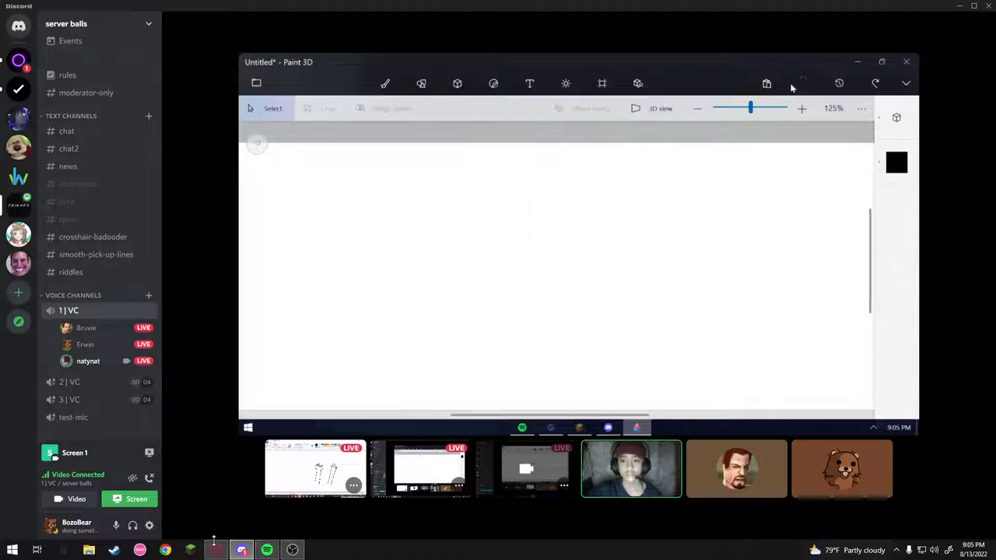
click(896, 162)
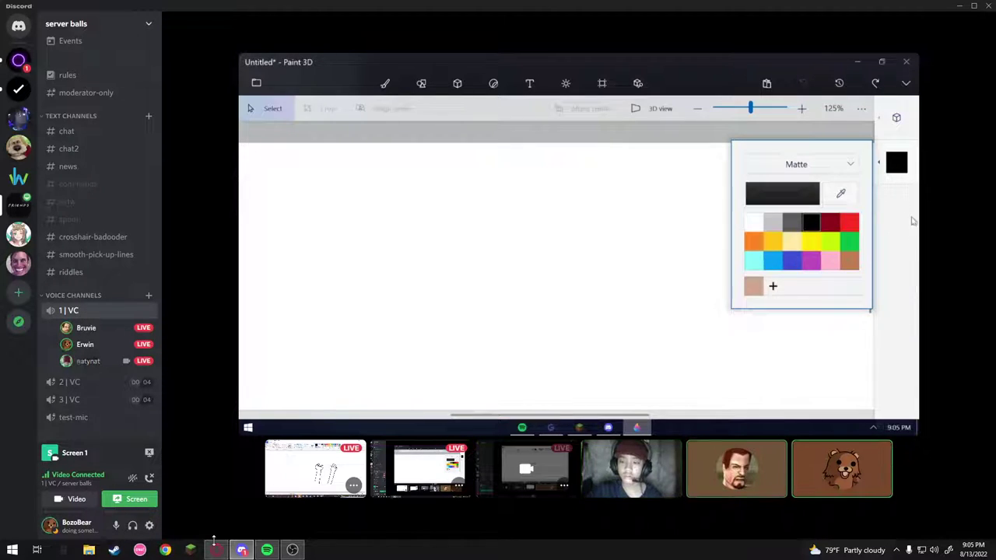
click(911, 173)
click(896, 118)
click(896, 162)
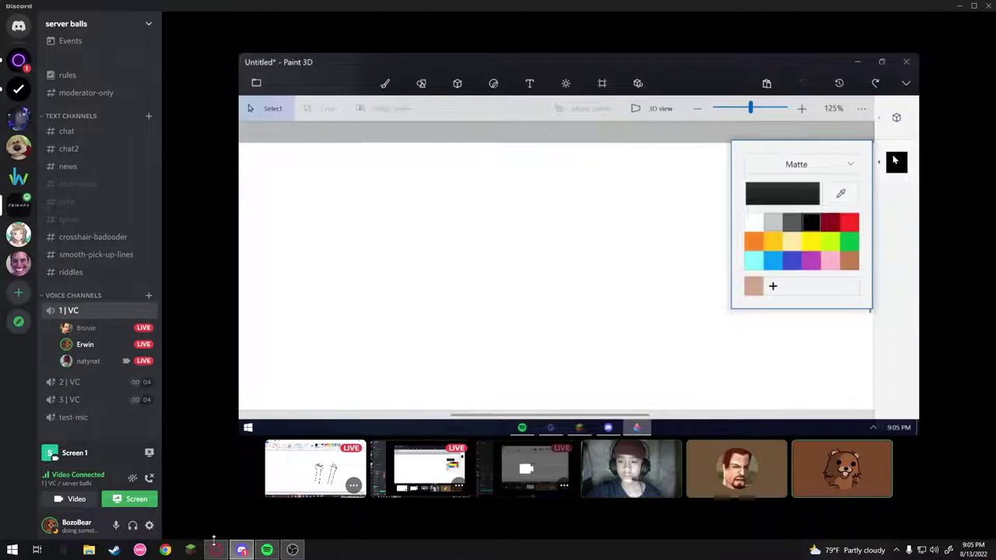
click(896, 117)
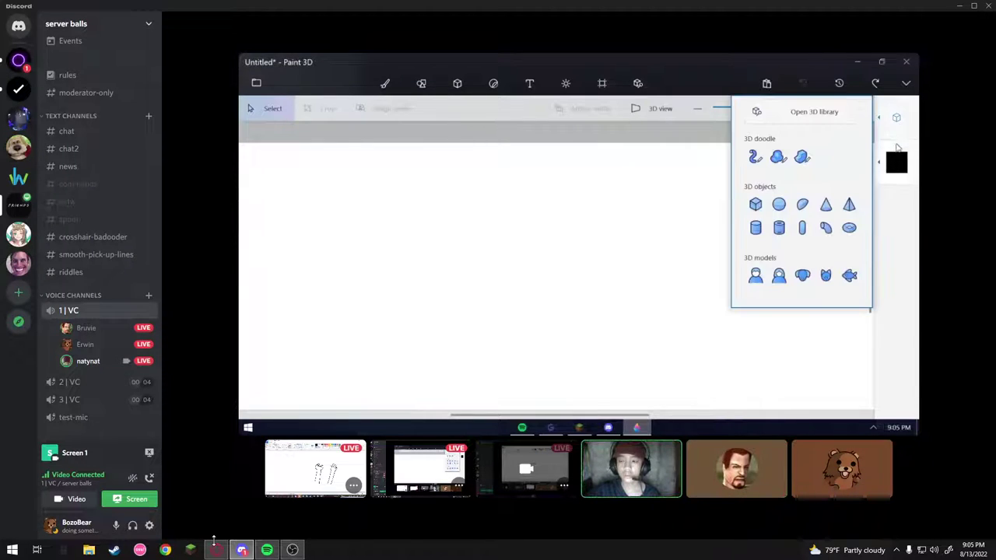
click(901, 156)
click(779, 204)
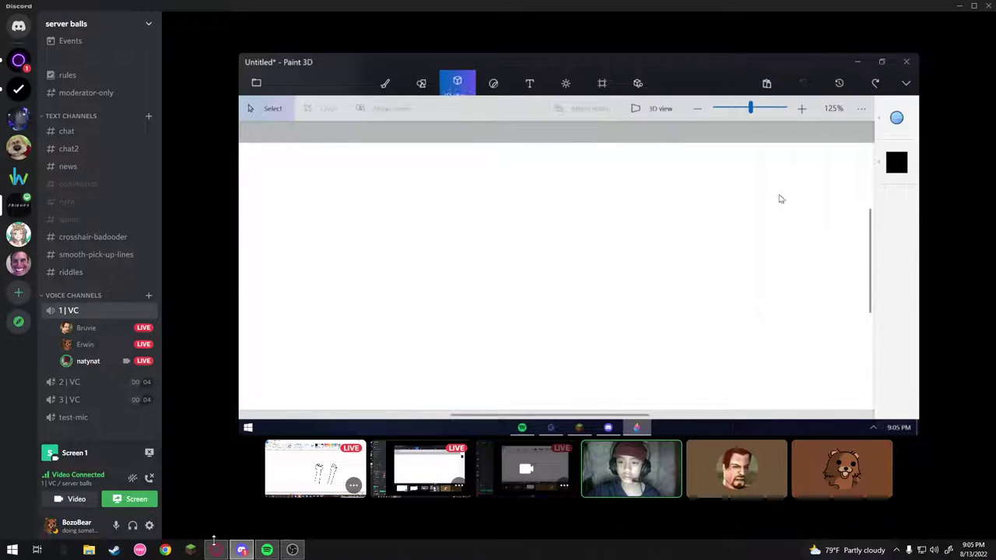
drag(502, 207, 586, 293)
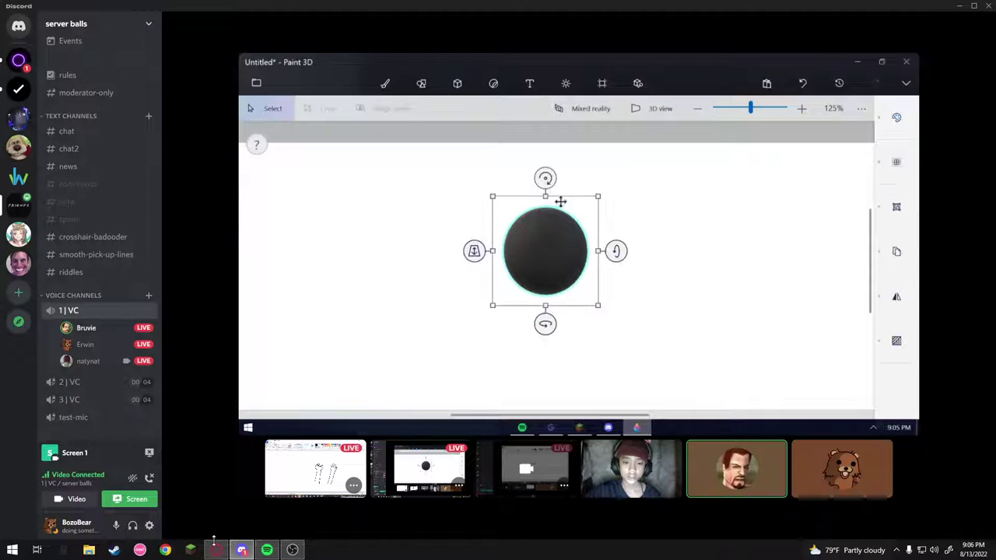
drag(545, 322, 522, 323)
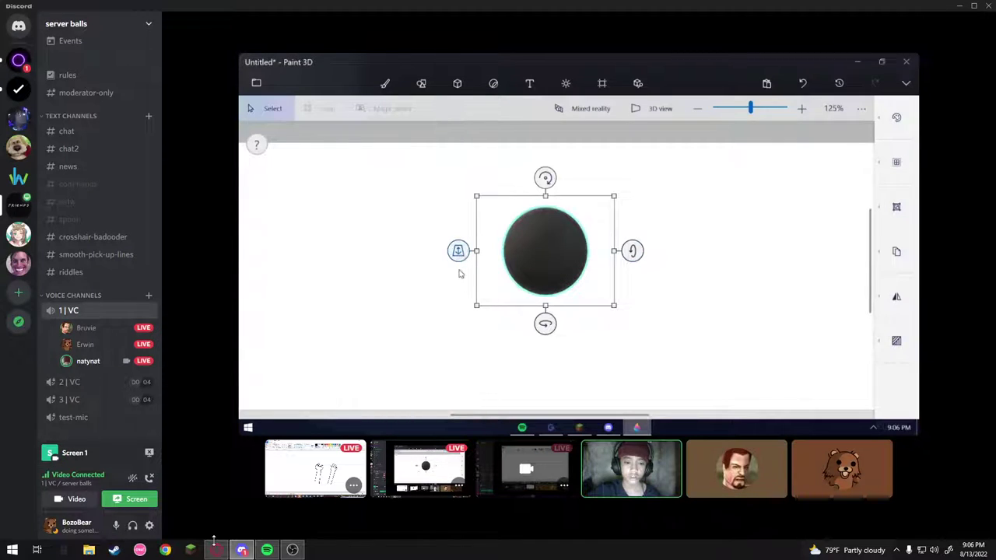
drag(459, 251, 458, 328)
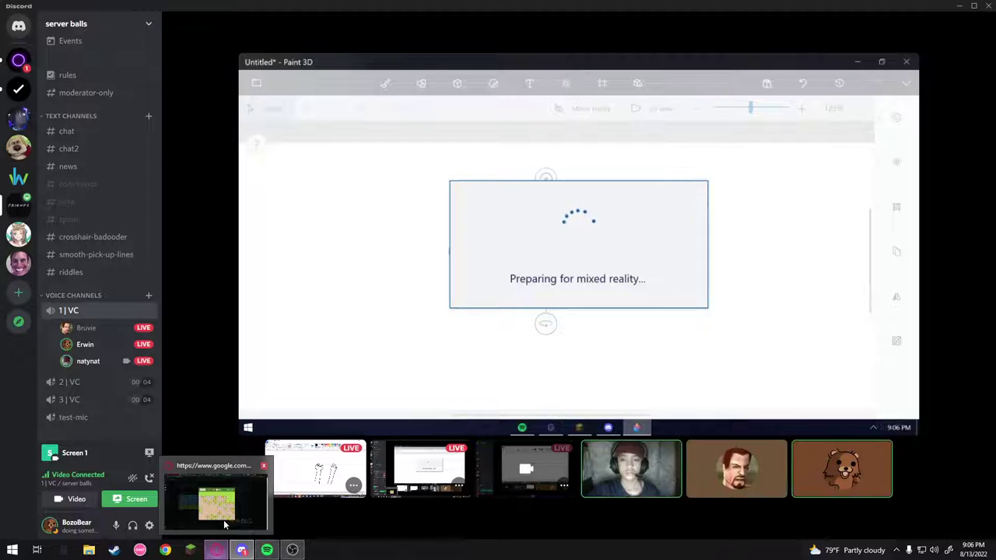
- Return to Minesweeper, clear columns 9 to 11 in row 2, and flag the mines in columns 12 and 13 of that row
click(217, 527)
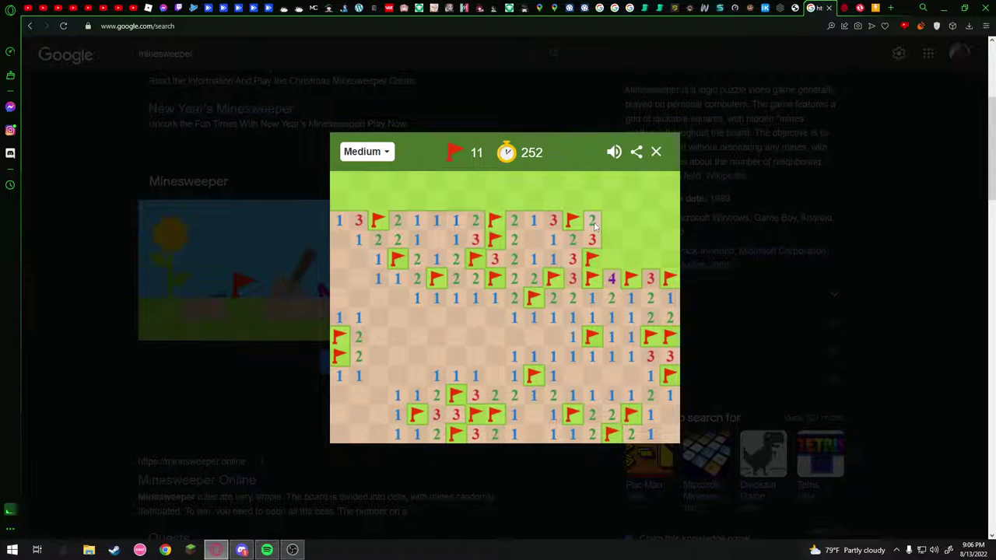
click(519, 222)
right_click(551, 204)
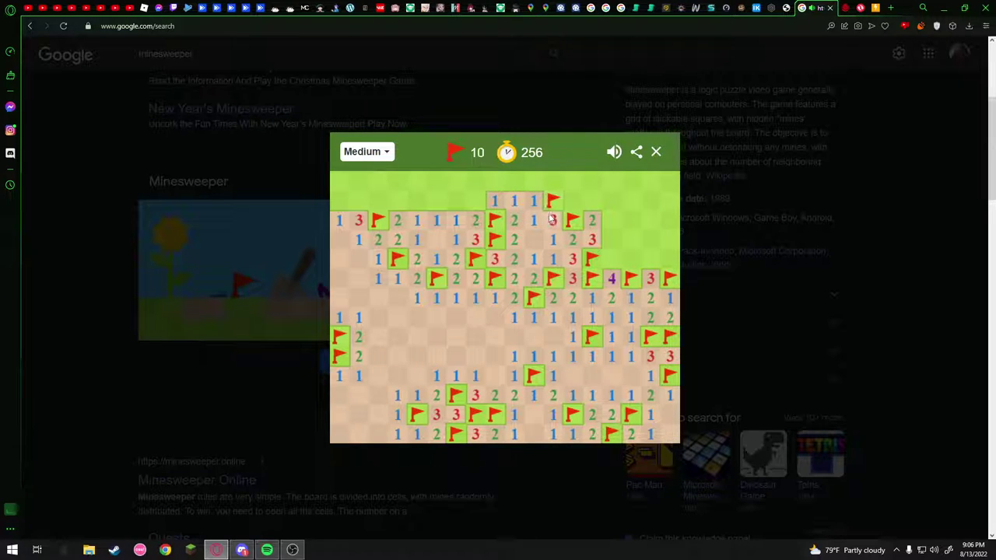
right_click(570, 202)
right_click(574, 218)
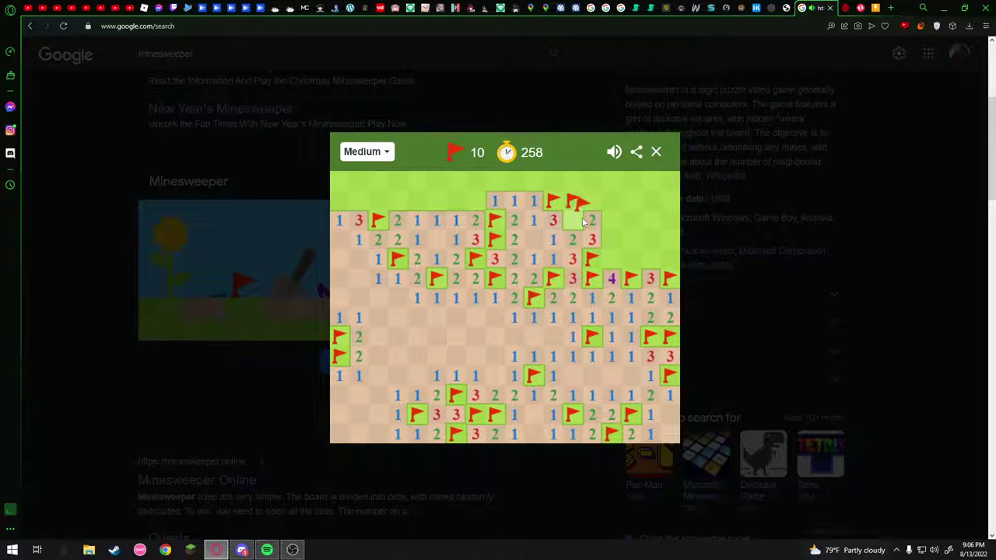
right_click(578, 222)
- Clear the remaining safe squares in rows 1 and 2 across columns 4 to 15 and column 15, rows 3 and 4, flagging column 6, row 2
click(589, 223)
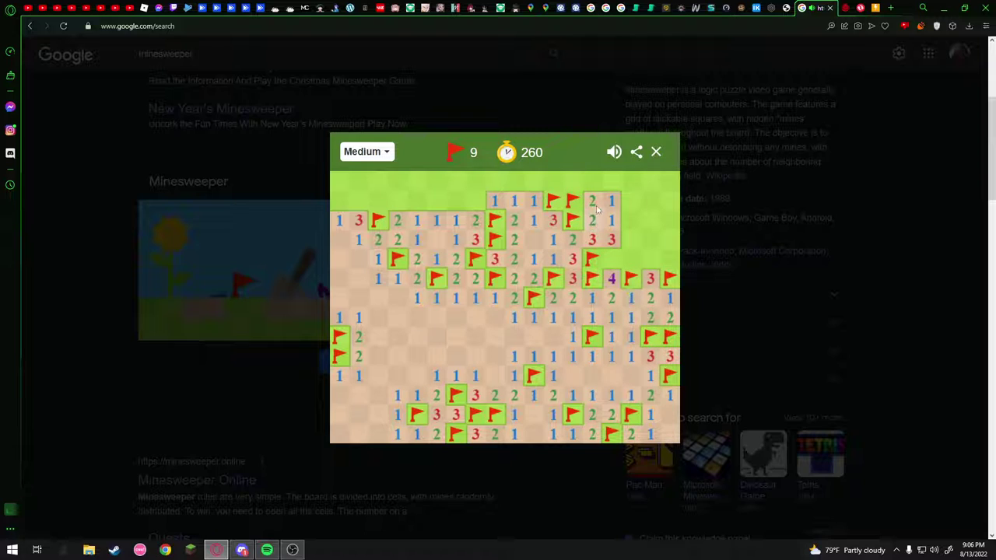
click(597, 207)
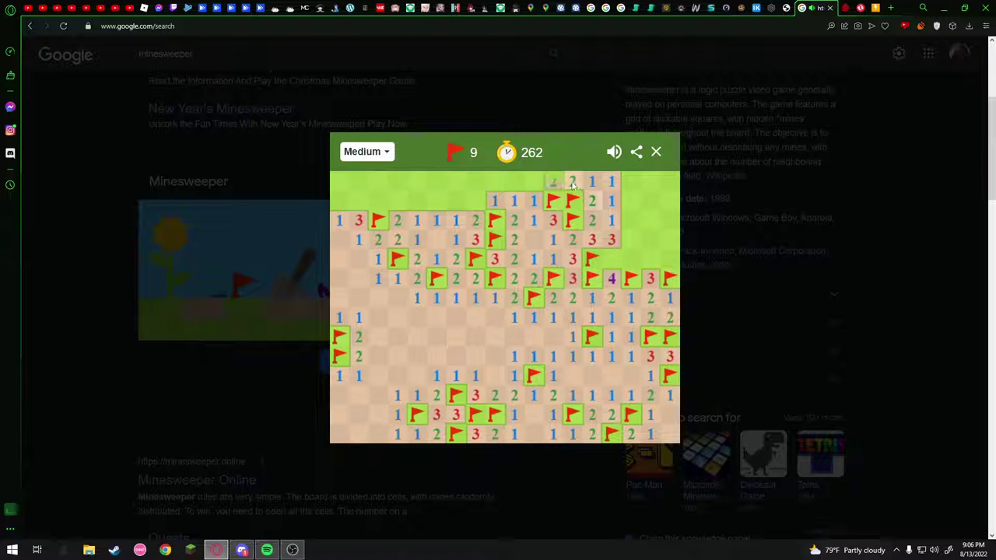
click(540, 188)
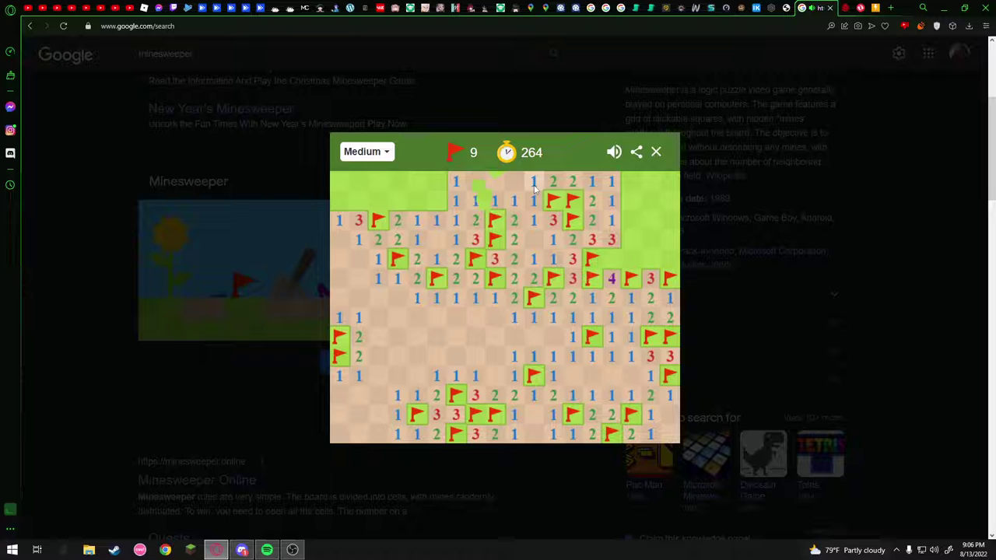
click(451, 198)
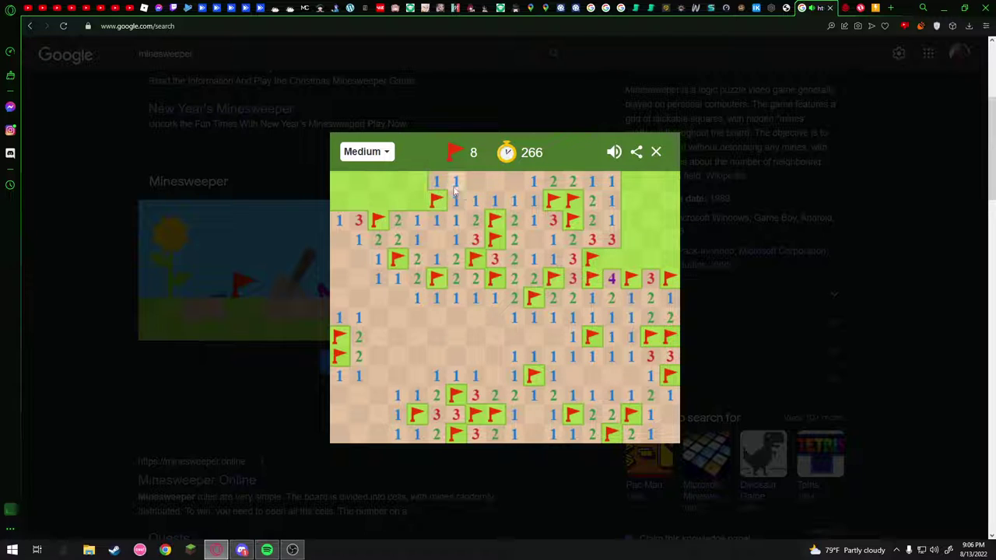
click(434, 185)
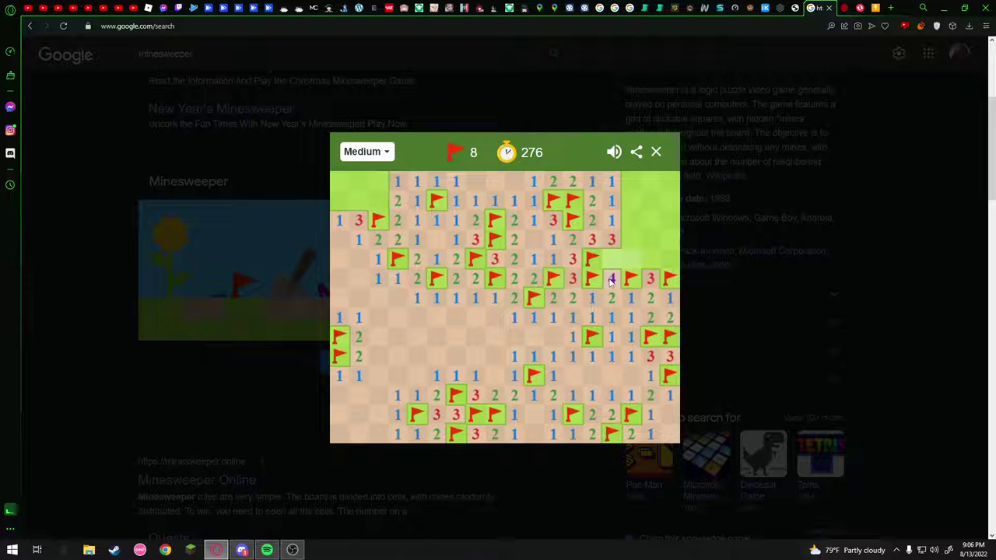
- Check the Discord call briefly, return to Minesweeper, flag column 3, row 2, and clear column 3, row 1
click(216, 550)
mouse_move(224, 550)
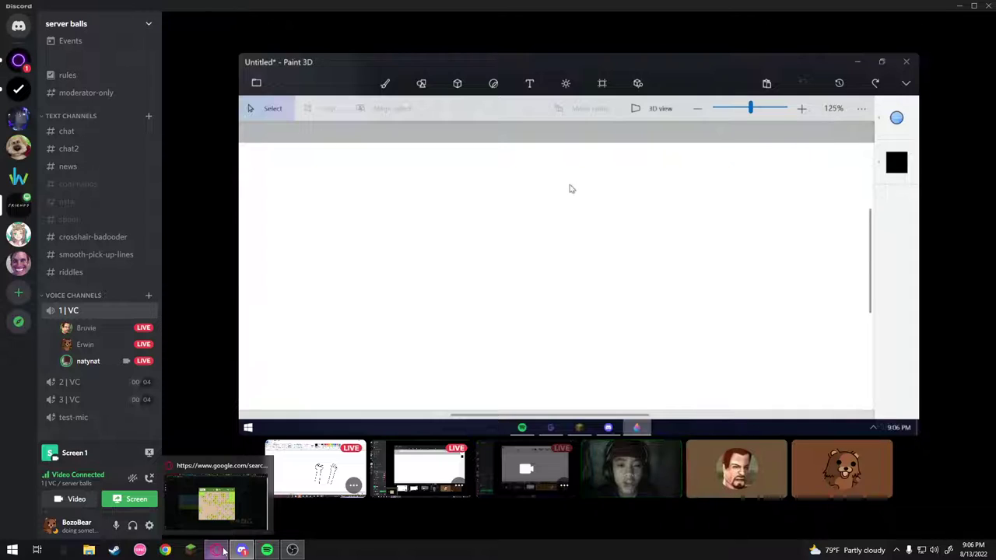
click(222, 502)
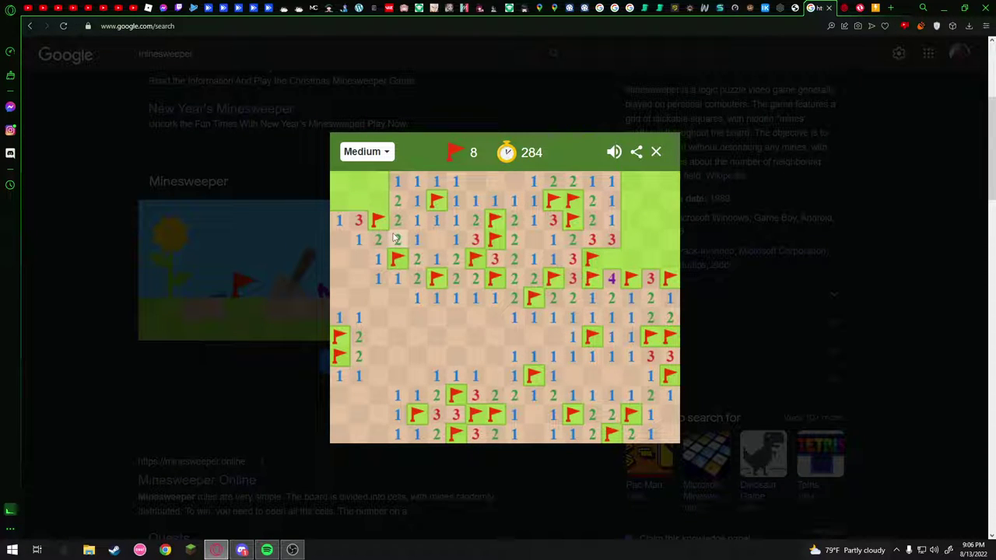
right_click(378, 201)
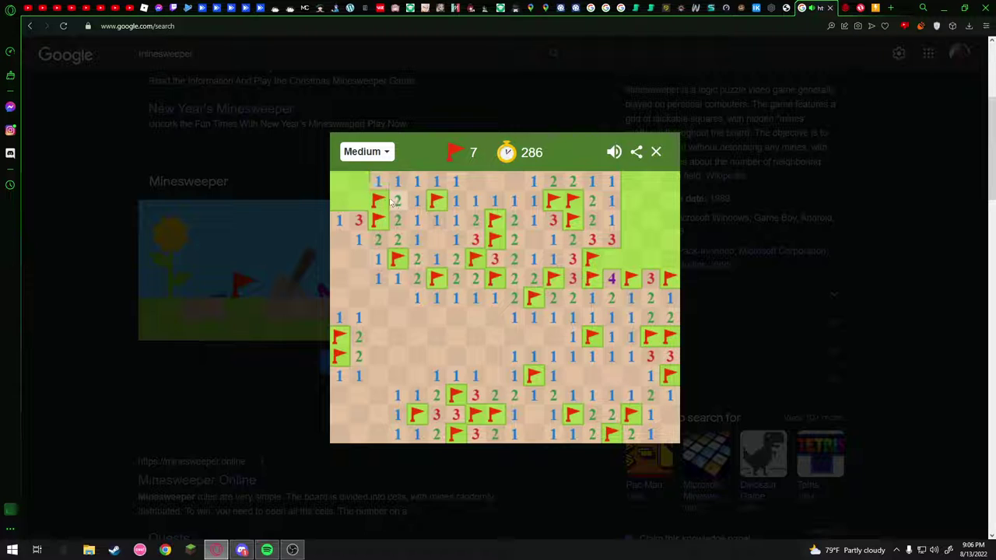
- Clear column 2, rows 1 and 2, and flag the mines in column 1, rows 1 and 2
click(378, 182)
right_click(340, 201)
right_click(342, 182)
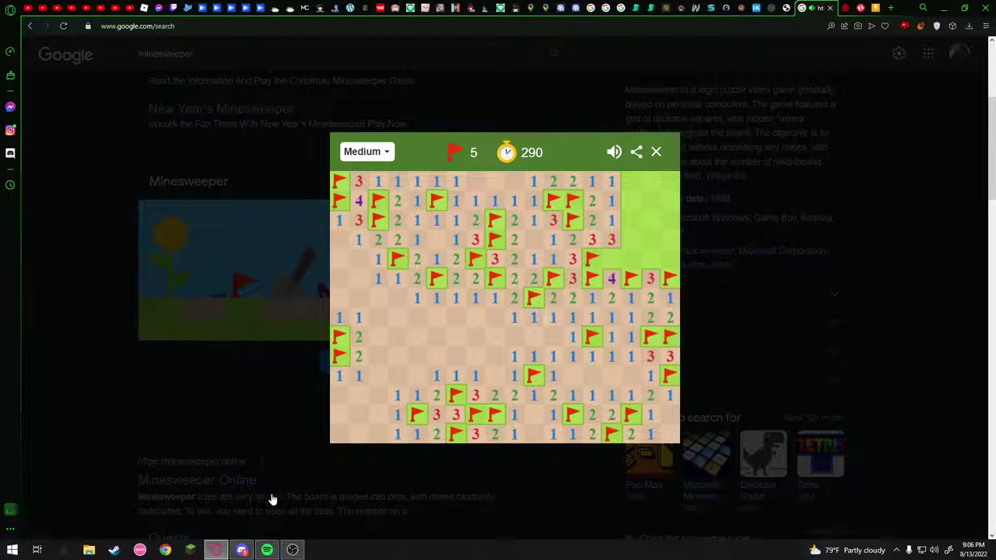
- Check the Discord call briefly, return to Minesweeper, flag column 15, row 5, and clear column 16, row 5
click(242, 550)
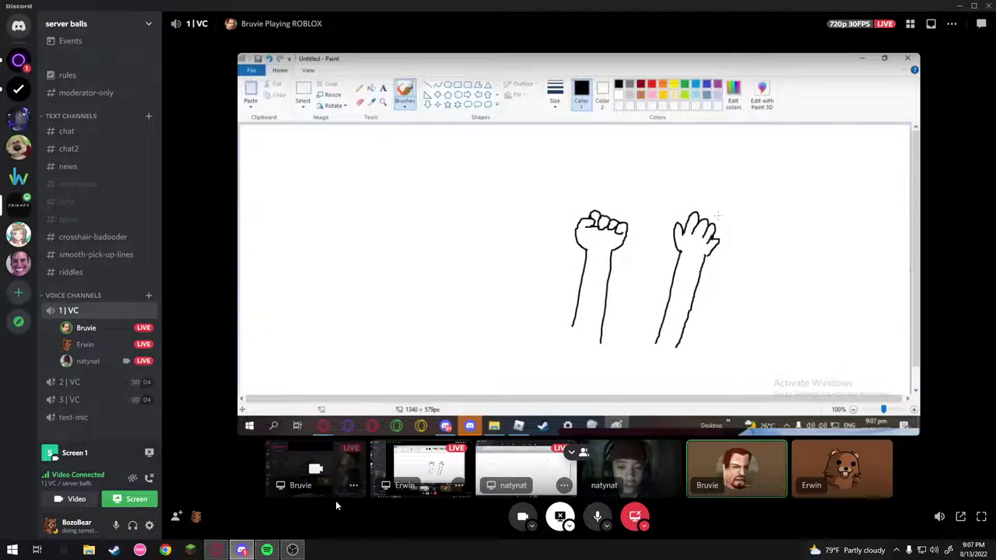
click(216, 550)
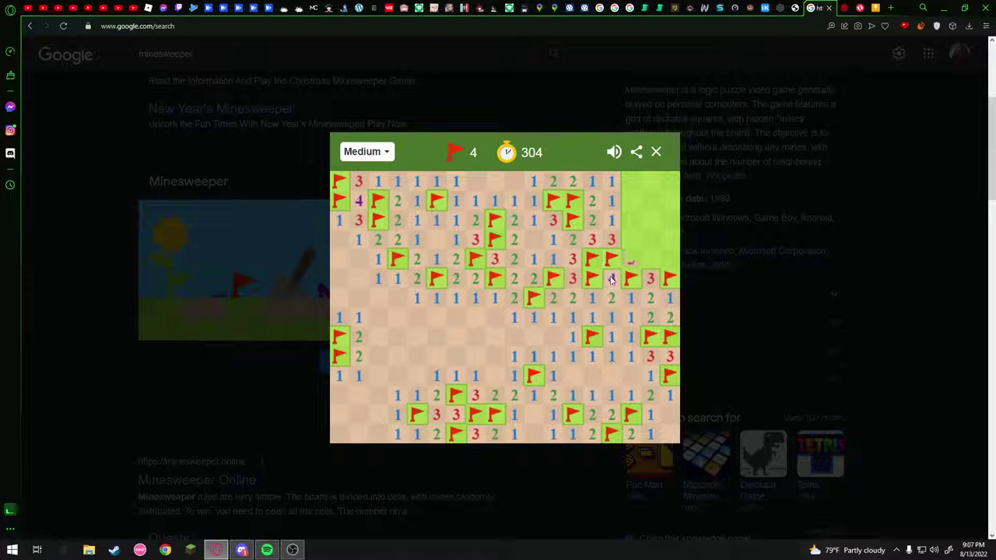
click(630, 261)
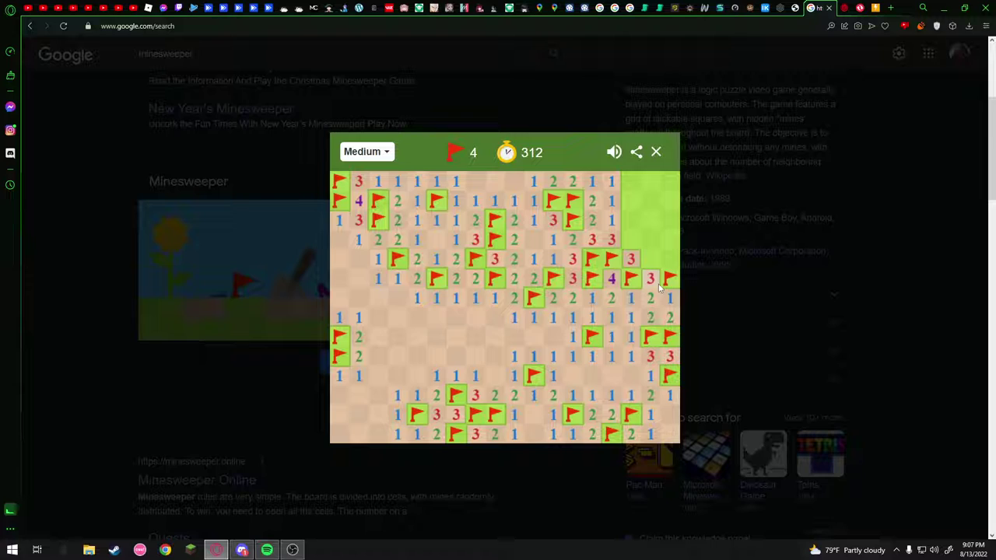
- Clear column 16, rows 2 and 3, flag column 16, row 4, and clear column 17, rows 2 to 5
click(629, 221)
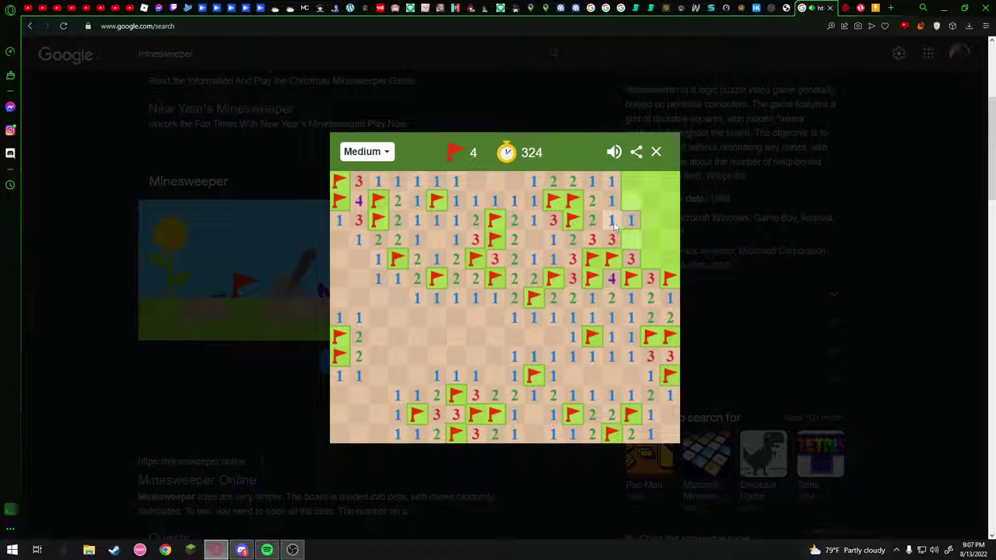
click(630, 201)
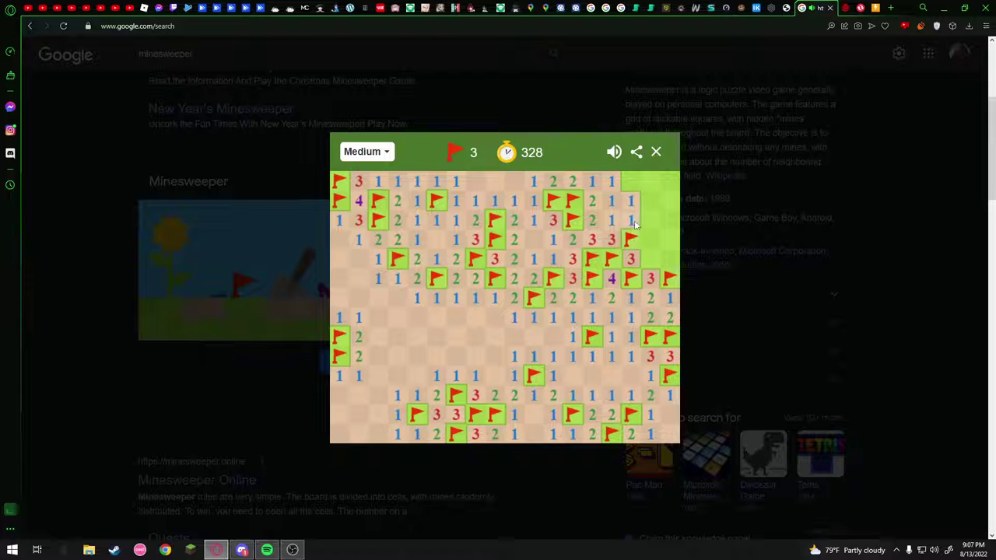
click(650, 260)
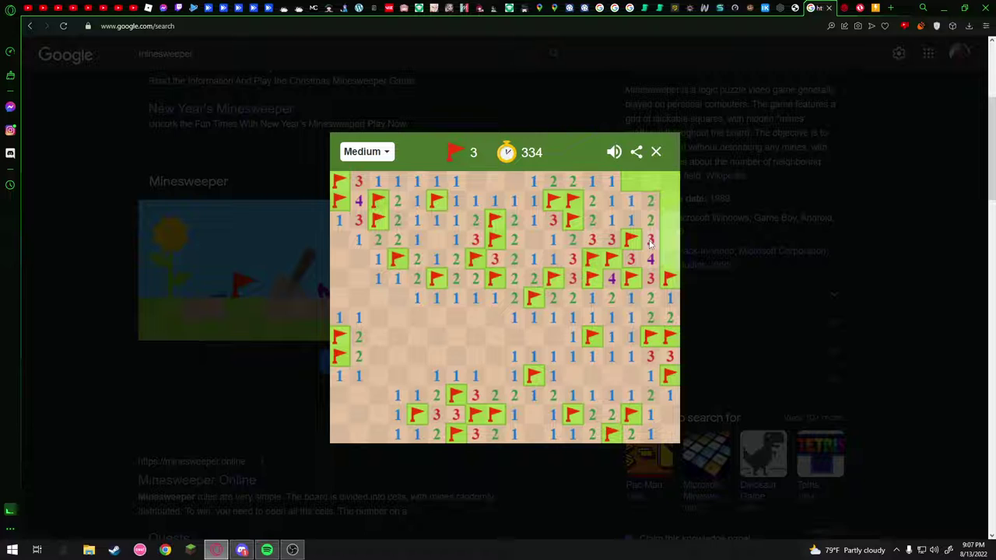
- Flag column 16, row 1, and clear the remaining safe squares in columns 17 and 18 to complete the board
right_click(628, 189)
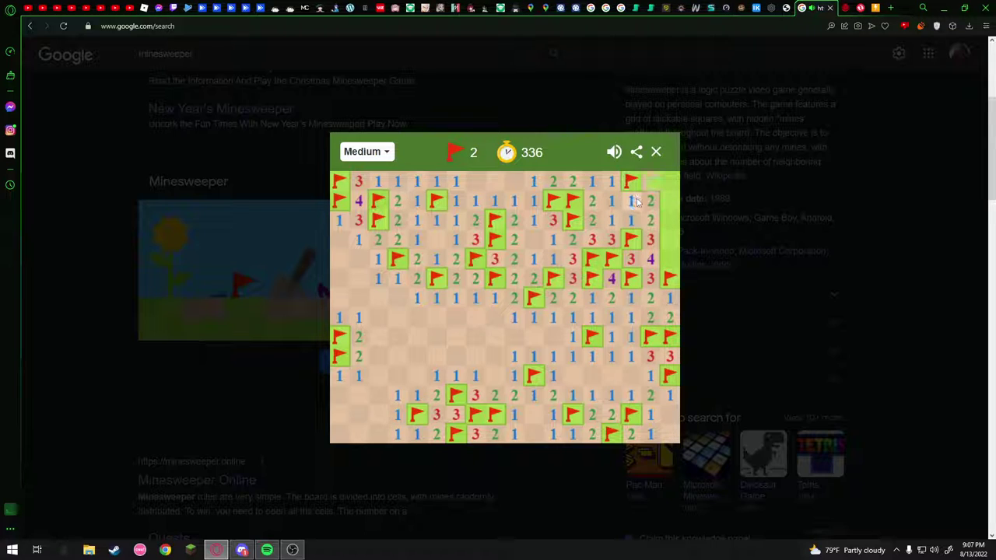
click(669, 200)
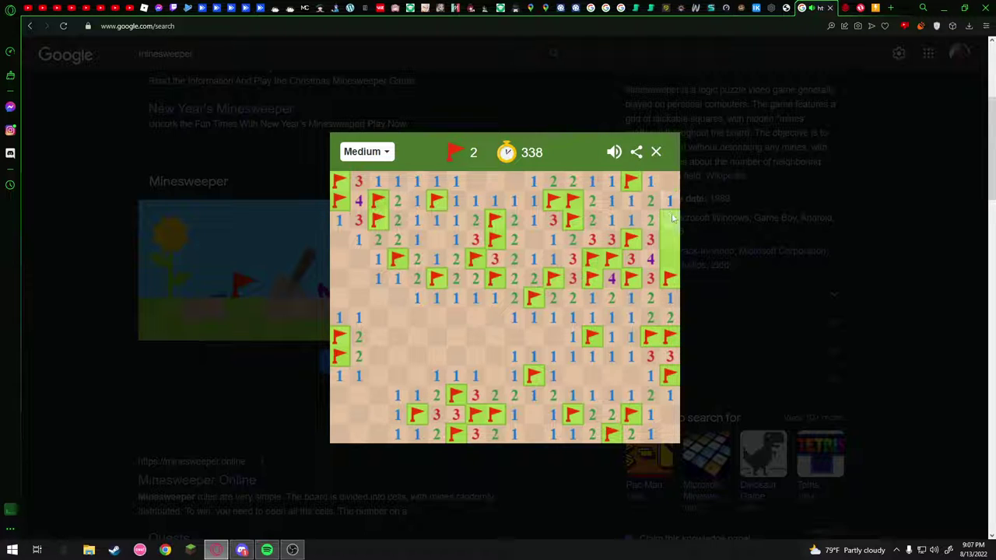
click(669, 238)
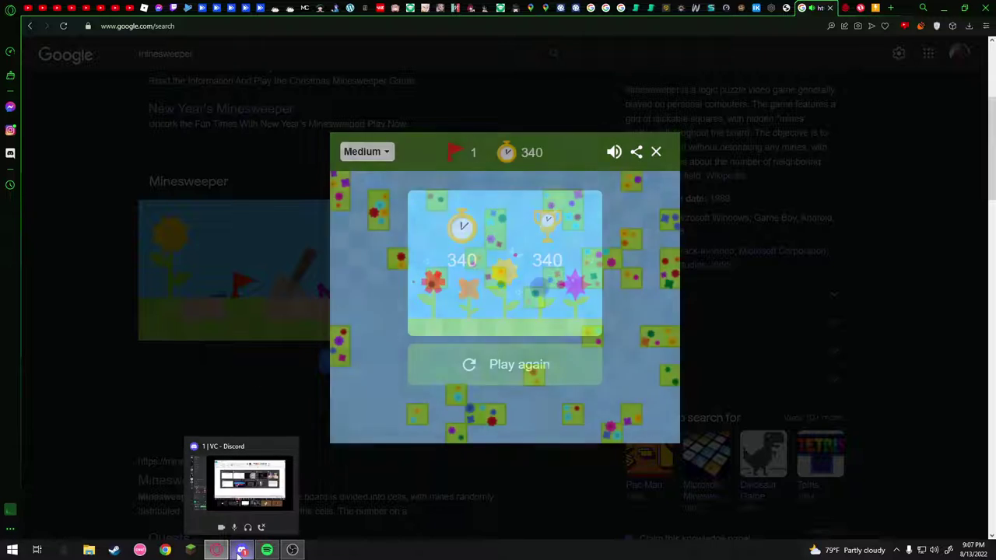
- Start a new Medium game, dig column 10, row 6, and flag column 11, row 9
click(532, 372)
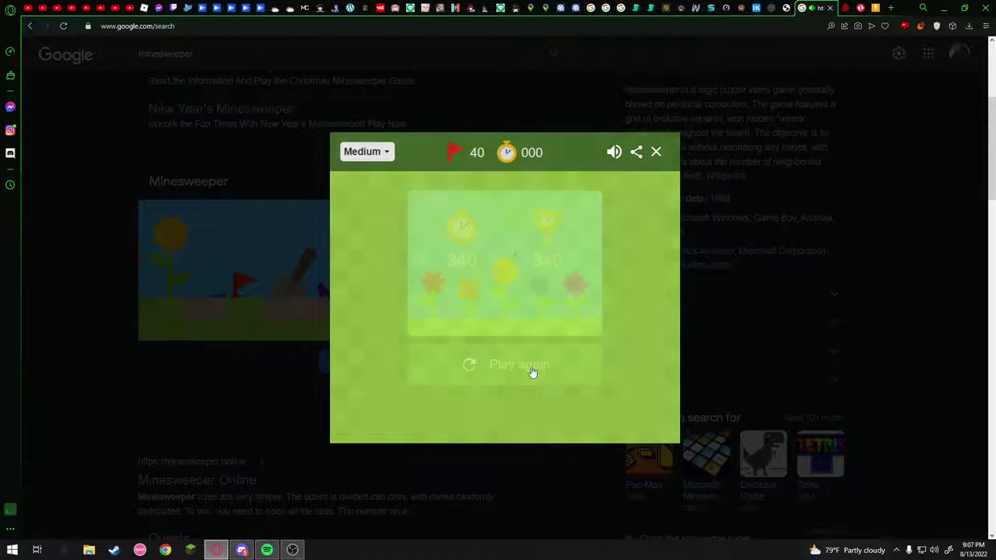
click(509, 271)
right_click(532, 335)
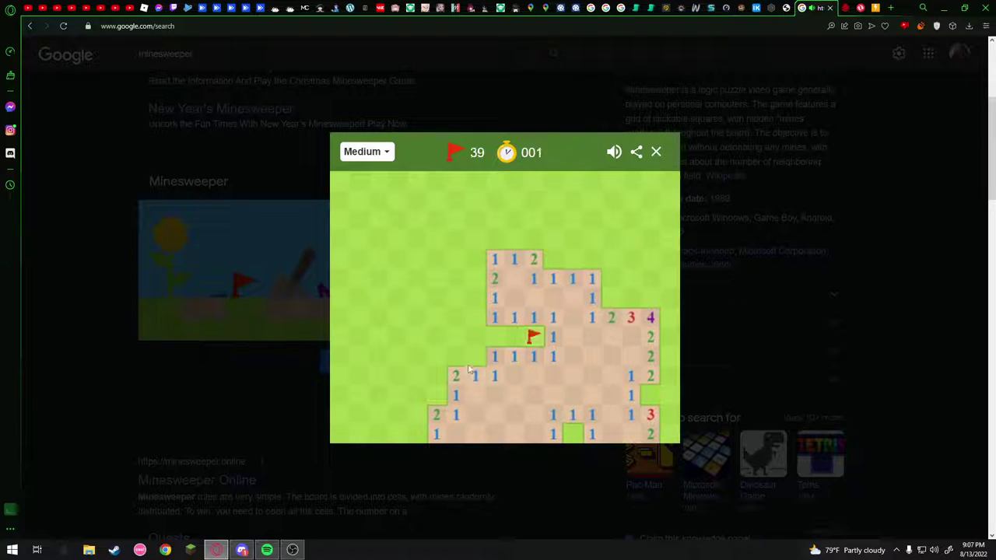
- Flag the mines bordering the opened area at (column, row) 6,12; 8,10; 13,14; 17,12; 15,7; and 12,5
right_click(438, 400)
right_click(573, 434)
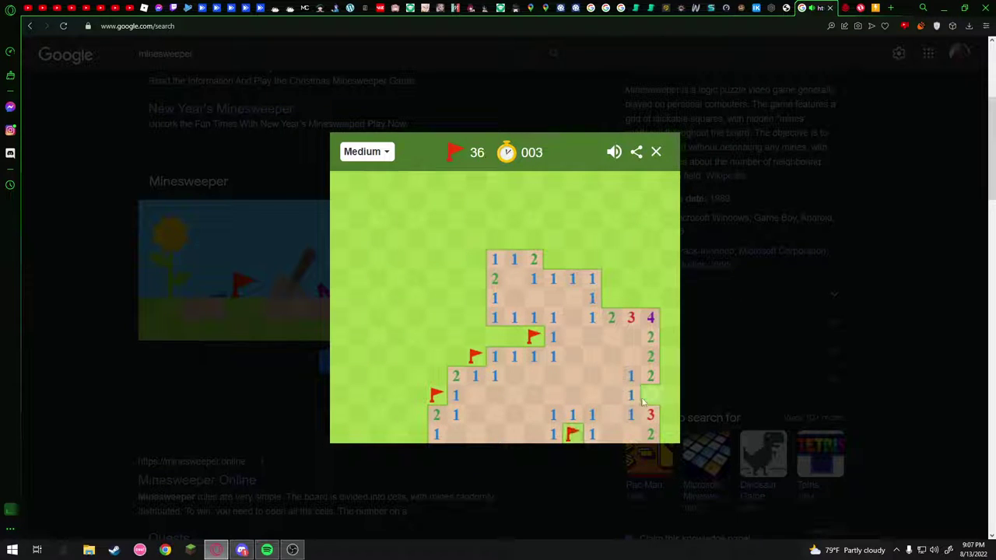
right_click(611, 297)
right_click(548, 261)
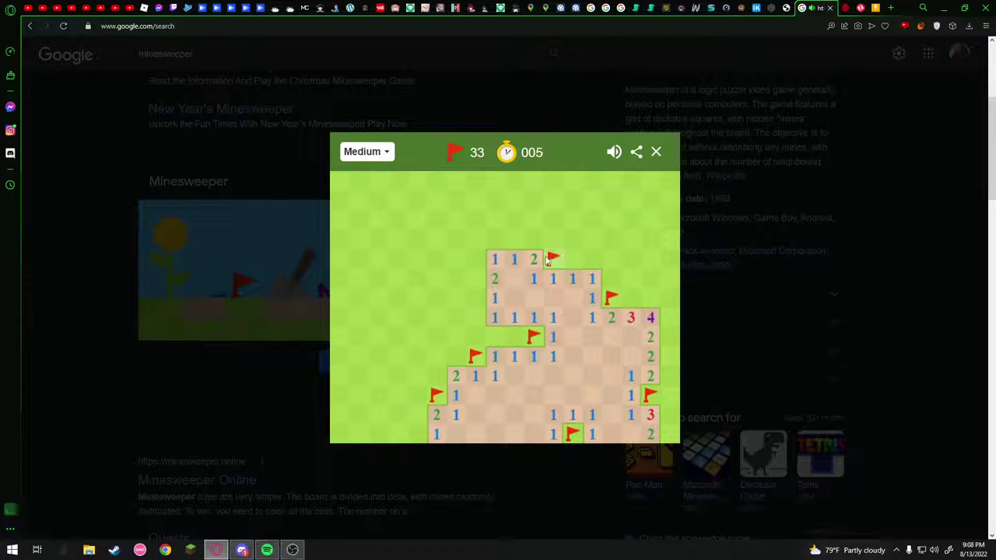
- Clear columns 8 to 10 in row 9, open the area from column 7, row 10, and flag column 5, row 14
click(475, 340)
click(456, 356)
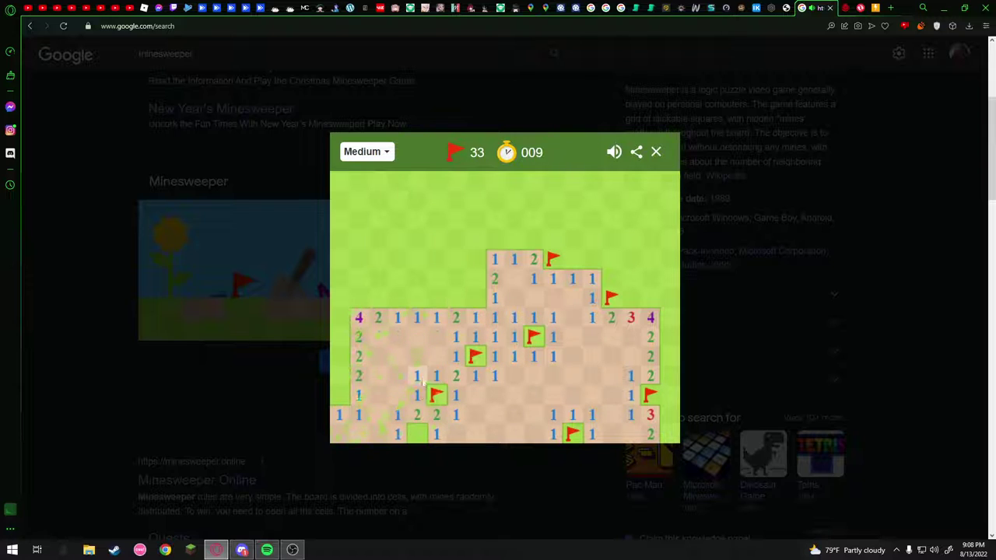
right_click(412, 437)
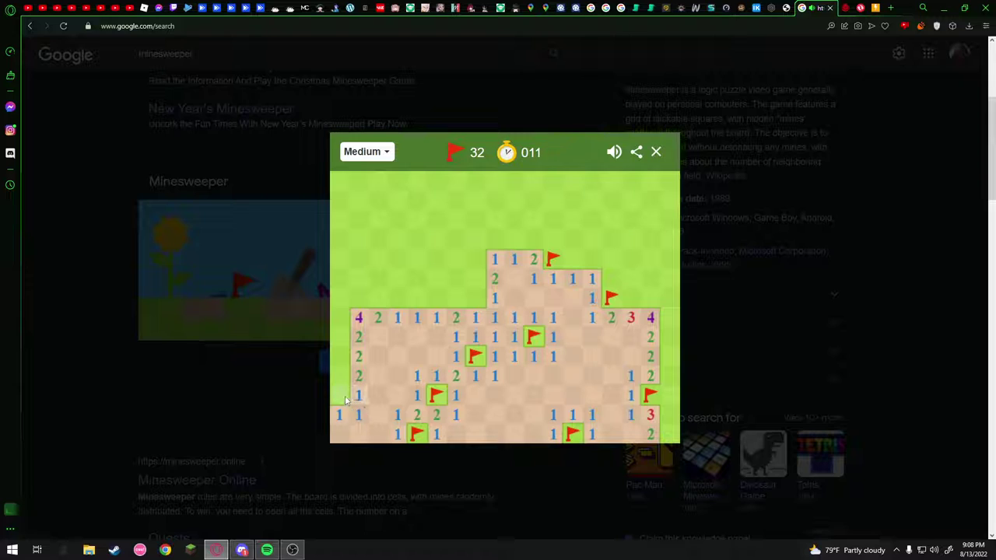
- In column 1, flag rows 9, 10 and 12 and clear rows 8 and 11; flag columns 1 to 3 in row 7
right_click(340, 358)
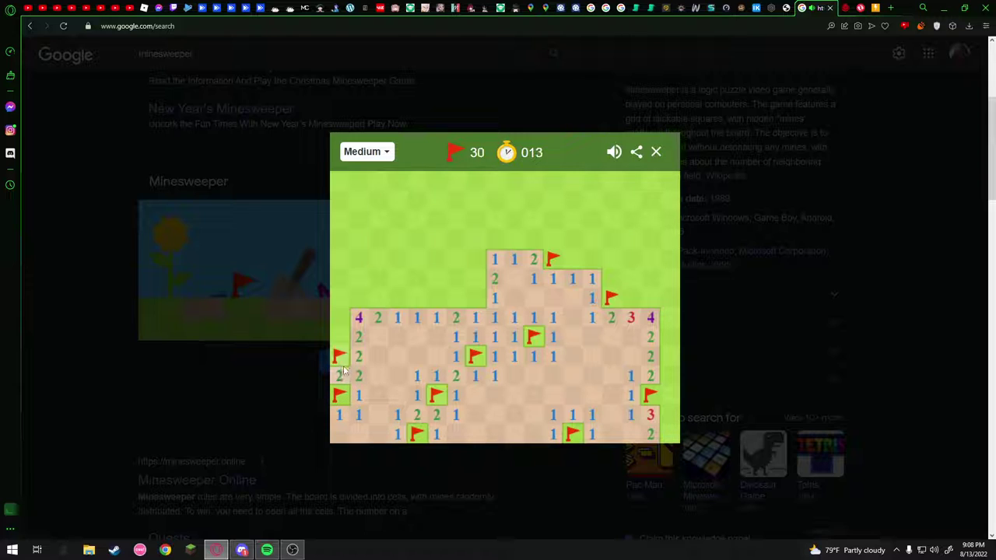
right_click(339, 338)
click(359, 339)
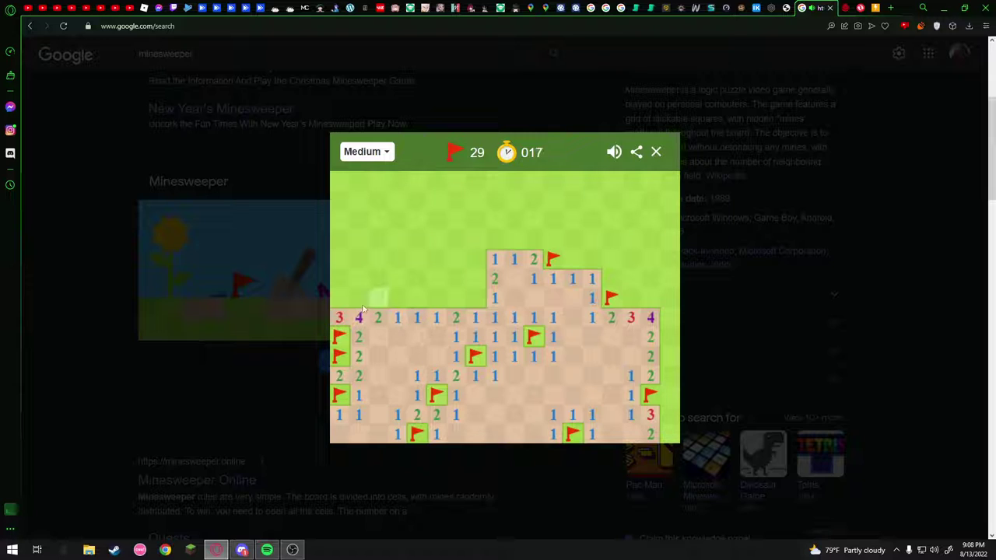
right_click(339, 301)
right_click(358, 302)
right_click(375, 303)
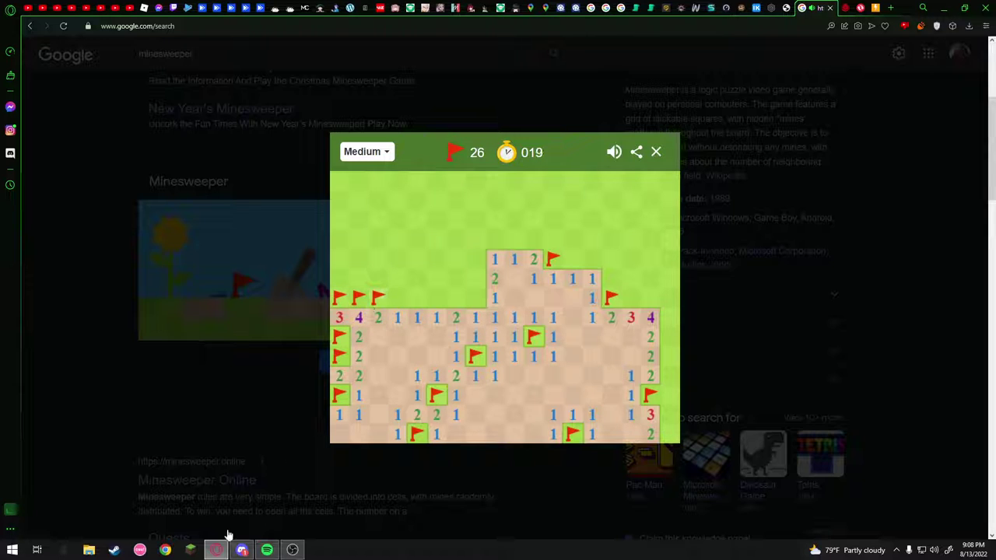
- Check the Discord call briefly, return to Minesweeper, and clear columns 3 to 5 in row 6 and columns 4 and 5 in row 7
click(242, 550)
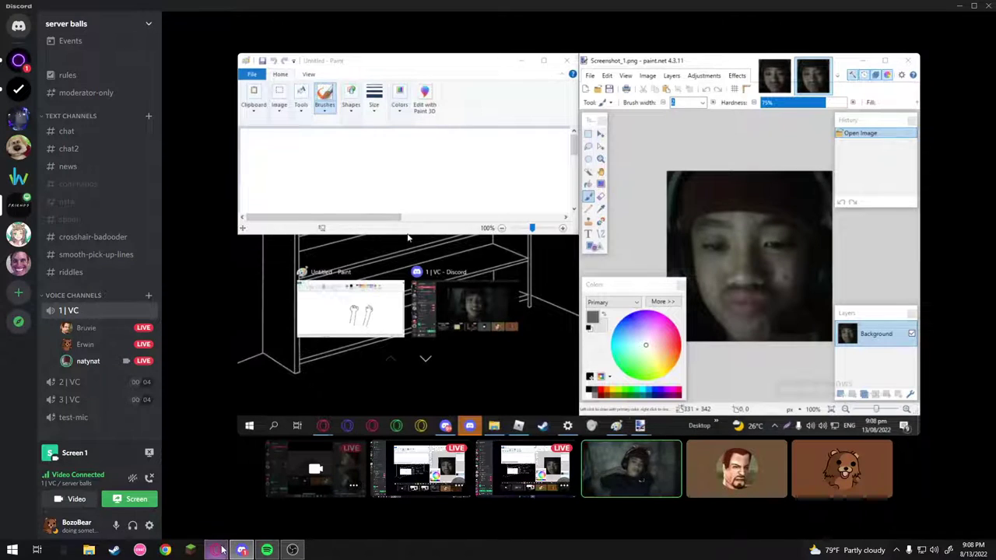
click(221, 550)
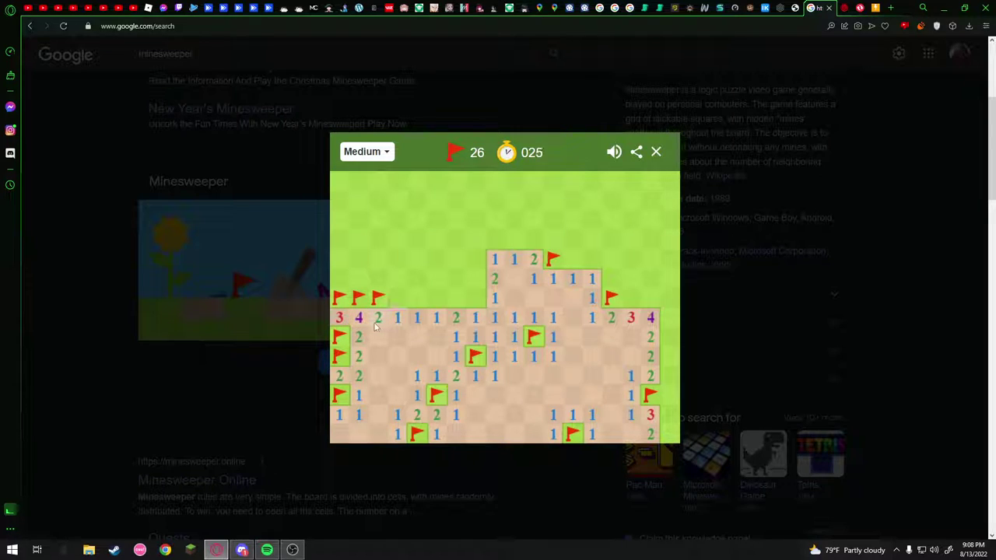
click(402, 302)
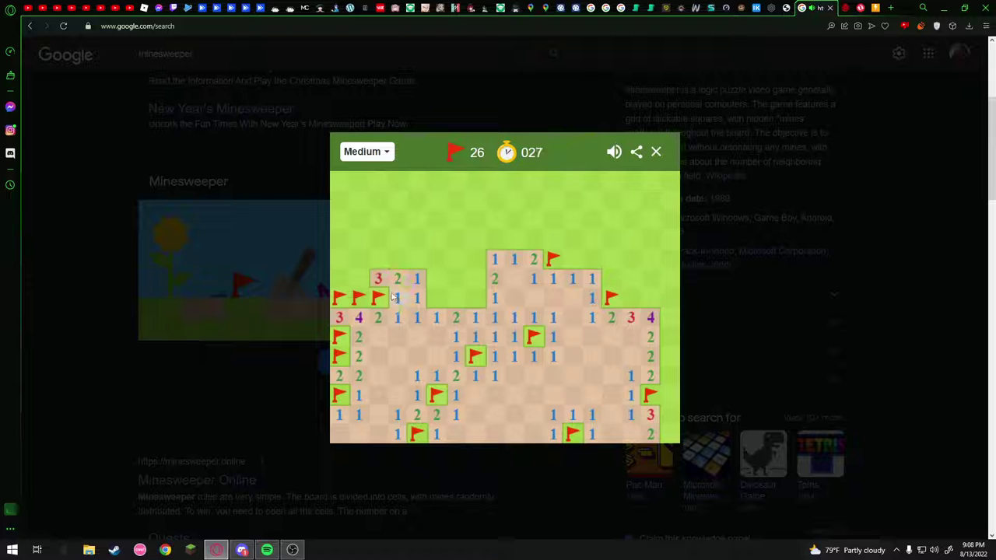
- Open the area above column 5, row 6, clear column 3, rows 3 and 4, and flag (column, row) 6,7; 7,6; 8,3; and 3,5
right_click(433, 303)
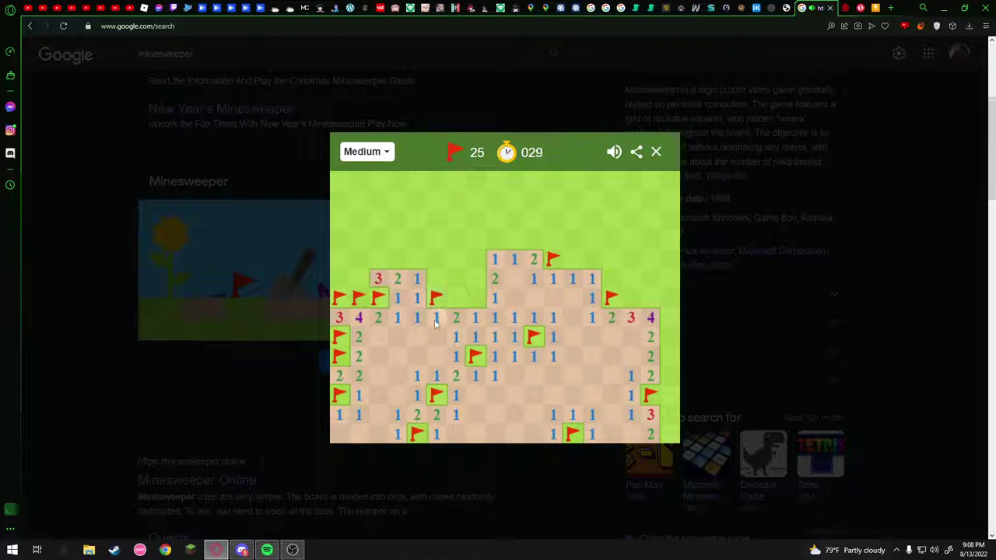
click(419, 280)
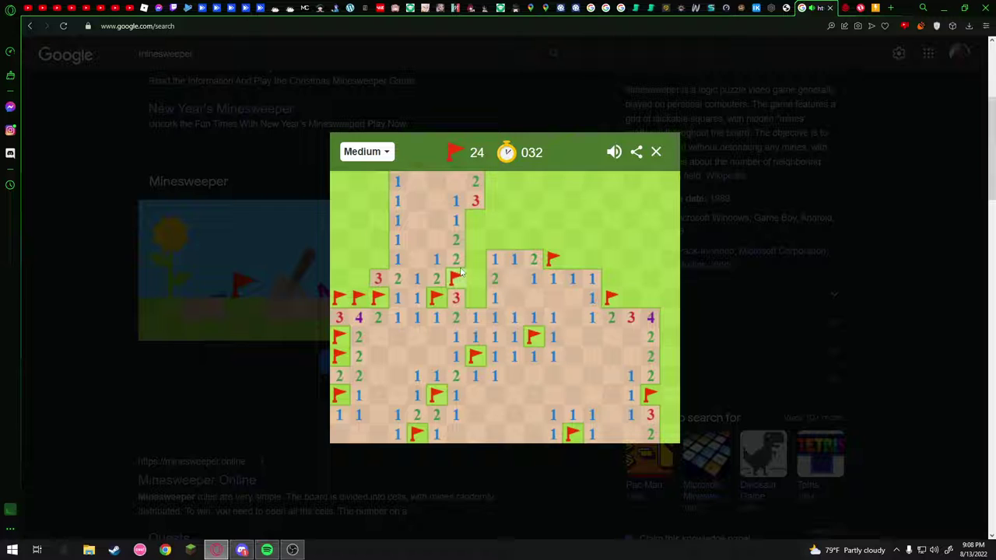
right_click(475, 220)
click(378, 239)
click(378, 220)
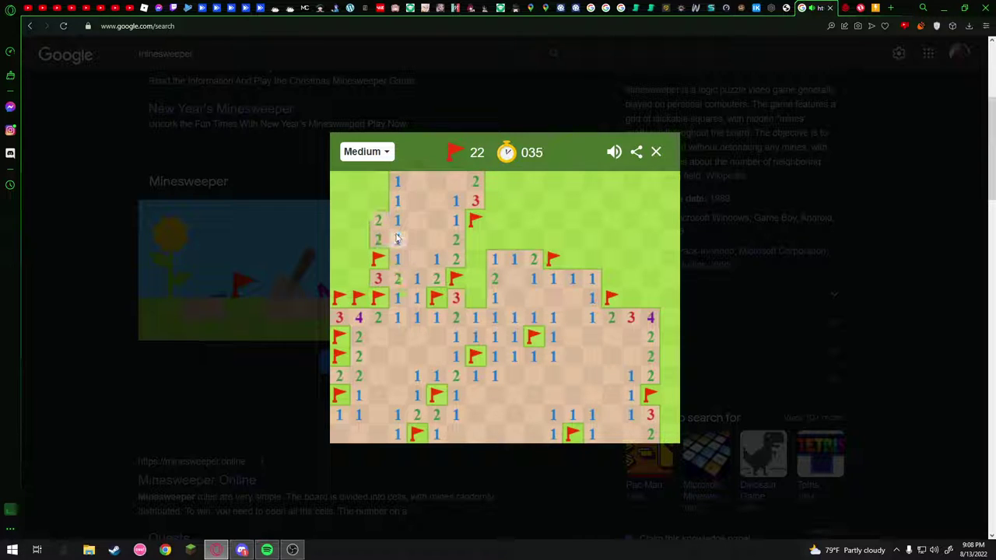
- View the shared drawing in the Discord call, return to Minesweeper, and clear the safe squares in columns 12 to 15, rows 4 to 6
click(242, 550)
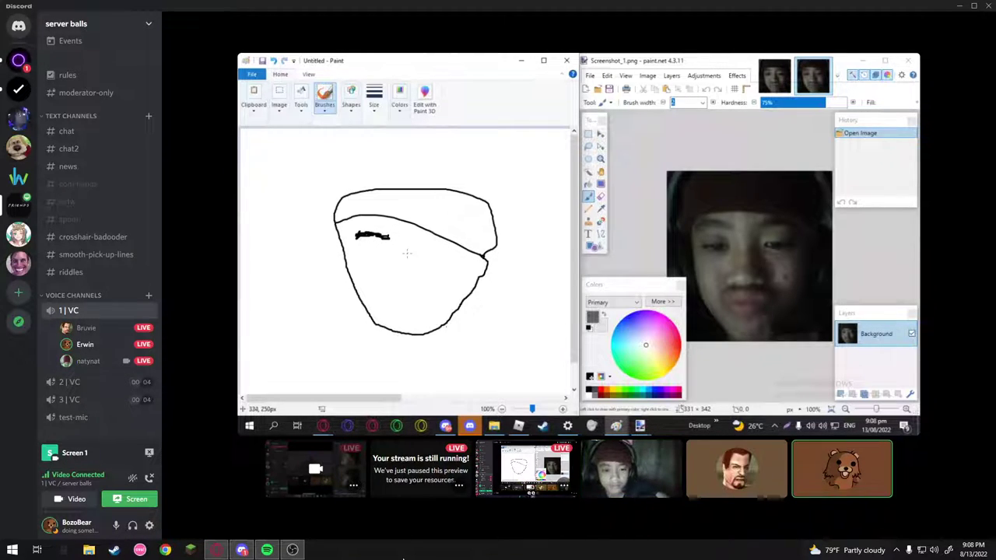
click(218, 550)
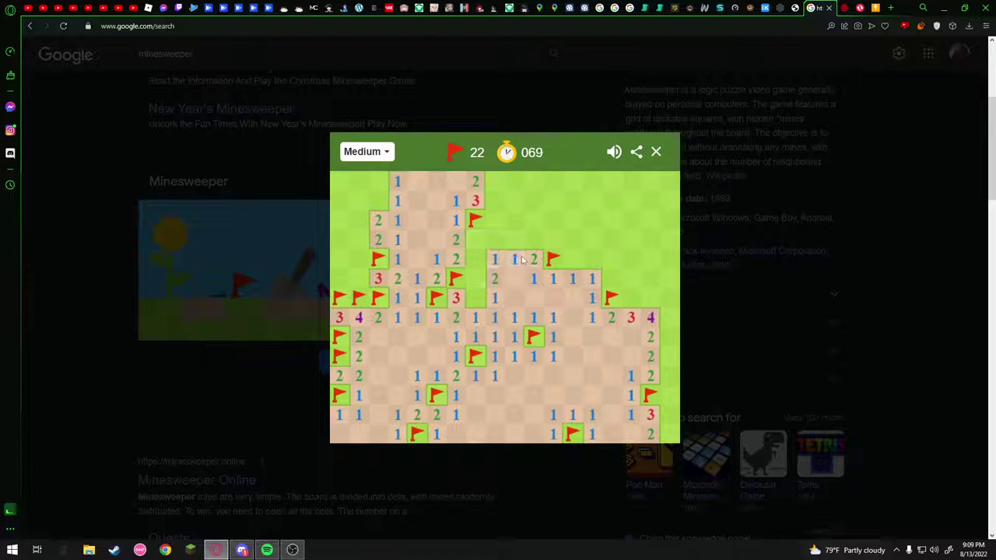
click(566, 283)
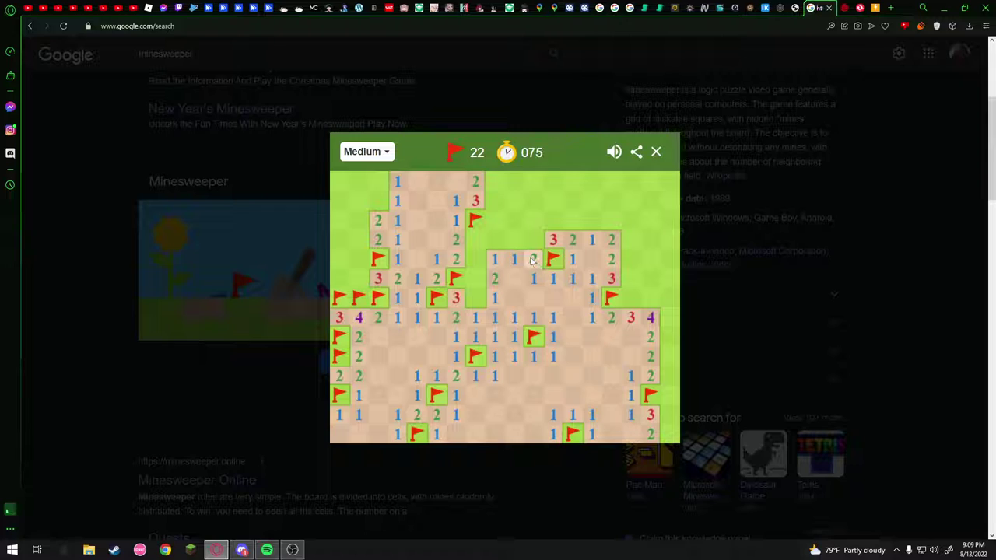
- Clear column 8, row 4, and column 9, row 3, and flag the mines in column 9, rows 1 and 2
click(476, 241)
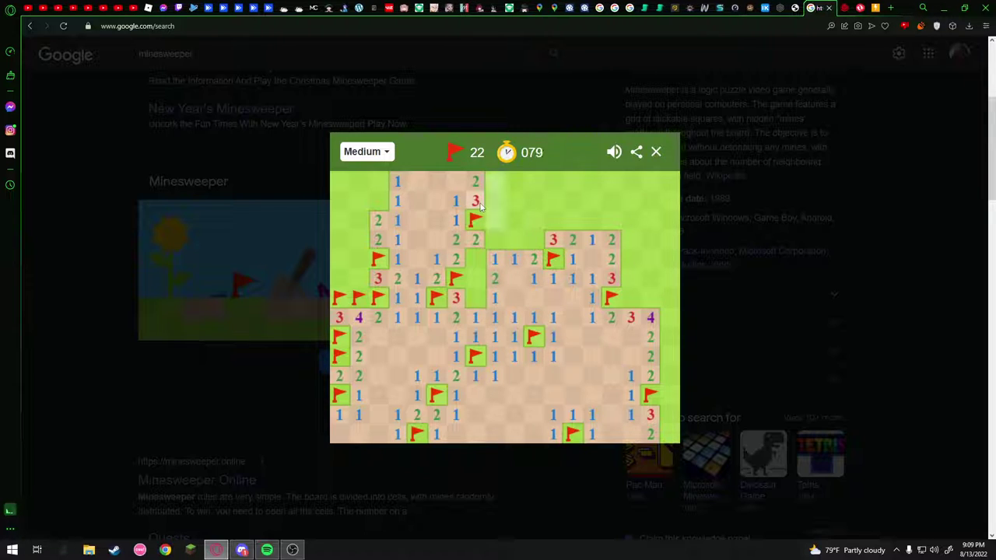
click(481, 204)
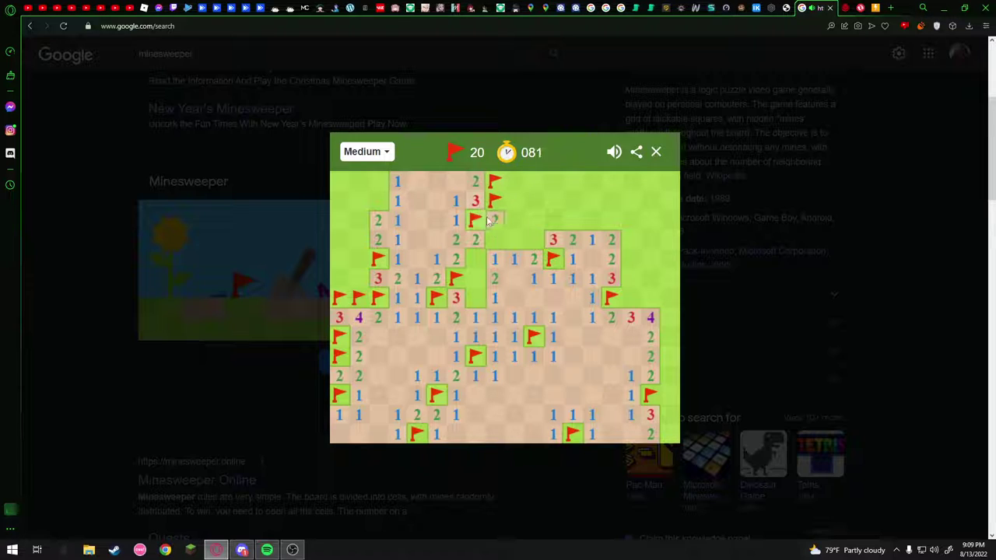
click(495, 221)
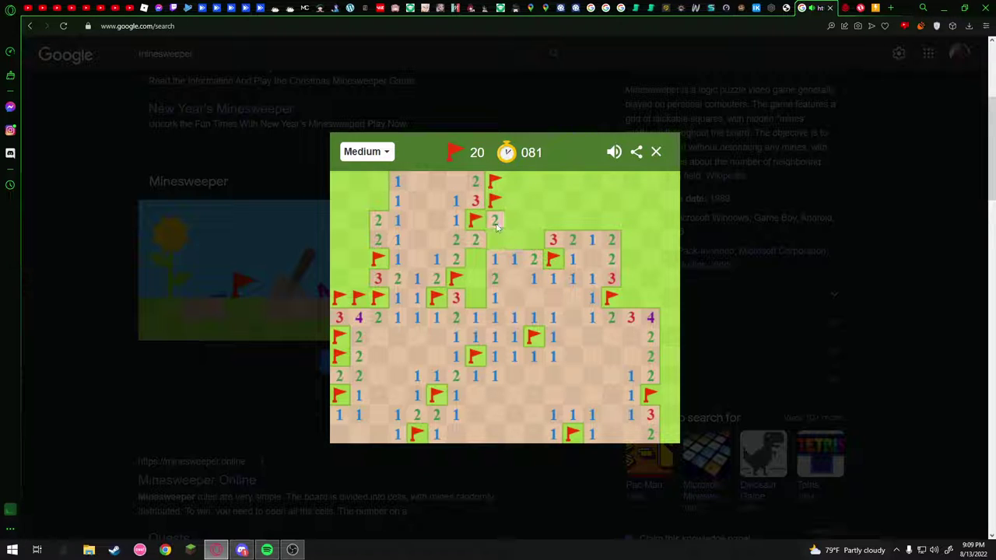
- Flag column 11, rows 3 and 4, and columns 10 and 11, row 1, clearing the safe squares in columns 9 to 11, rows 2 to 4
right_click(534, 240)
right_click(533, 221)
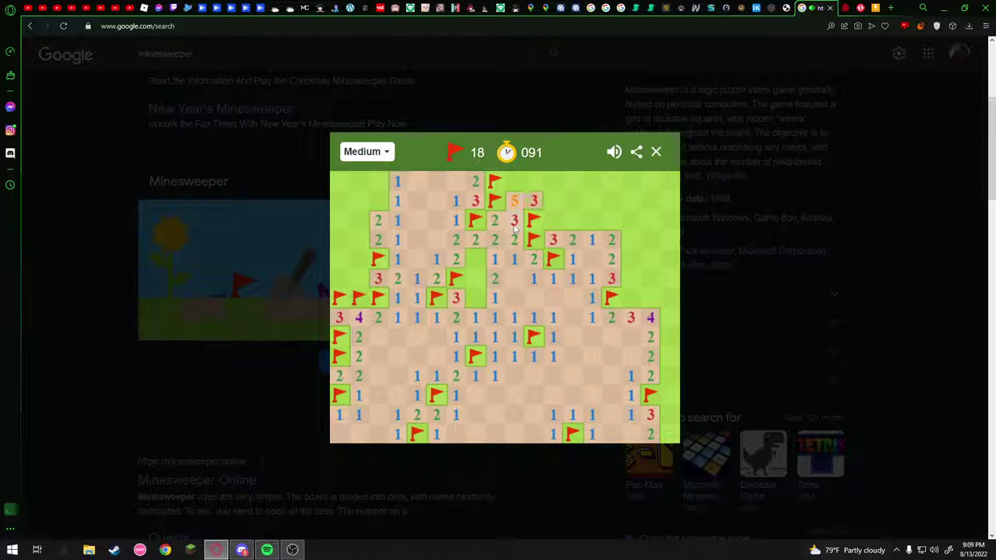
right_click(514, 181)
right_click(533, 182)
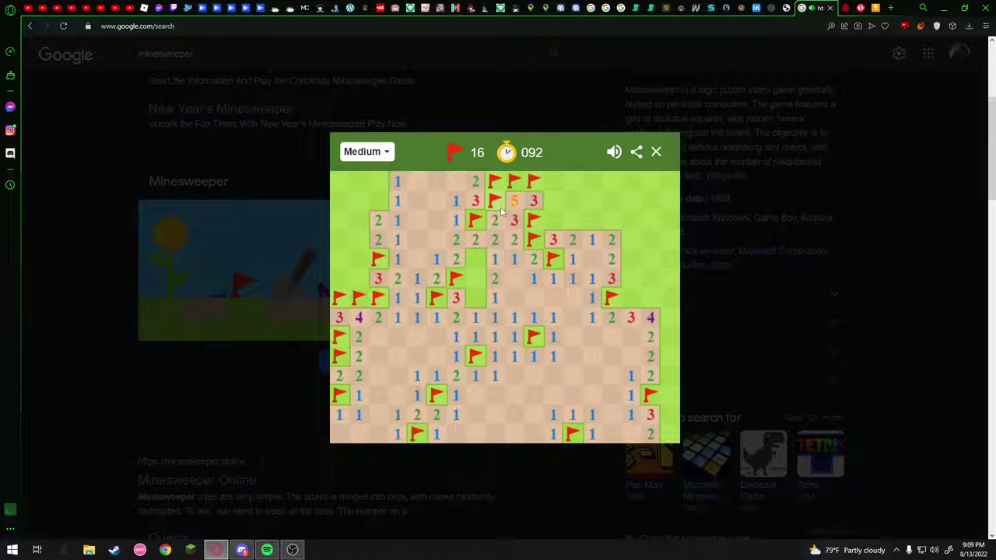
- Open the area from column 12, row 3, flag column 14, row 3, and column 16, row 4, and clear column 16, row 5
click(556, 223)
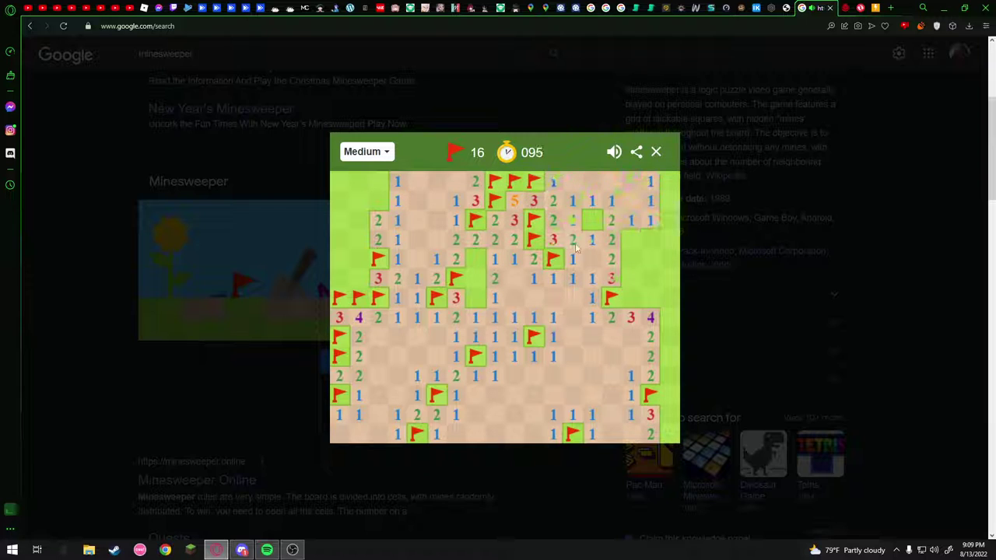
right_click(592, 221)
right_click(631, 240)
click(627, 259)
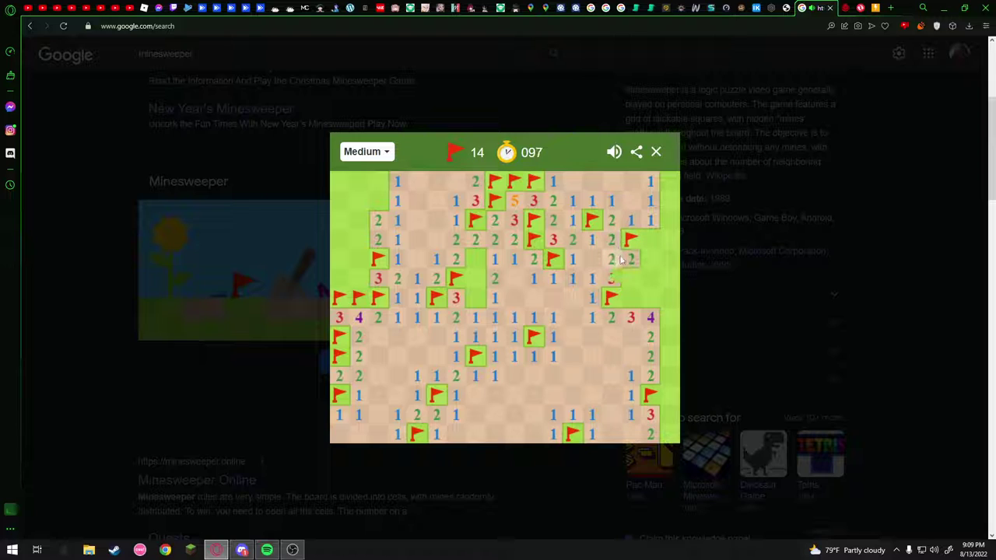
- Flag column 16, rows 6 and 7, clear the safe squares in columns 17 and 18, rows 2 to 6, and flag column 18, row 1
right_click(627, 279)
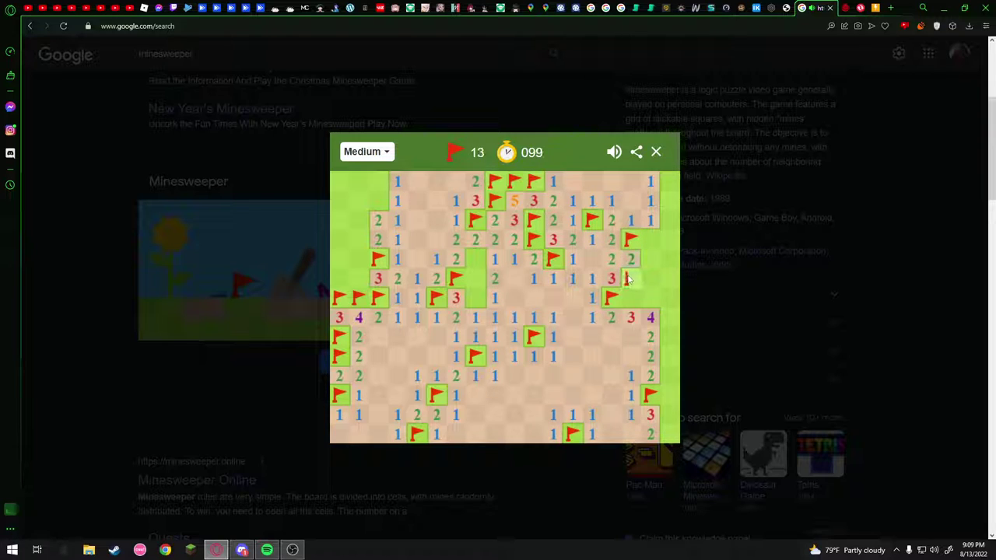
click(630, 260)
right_click(627, 301)
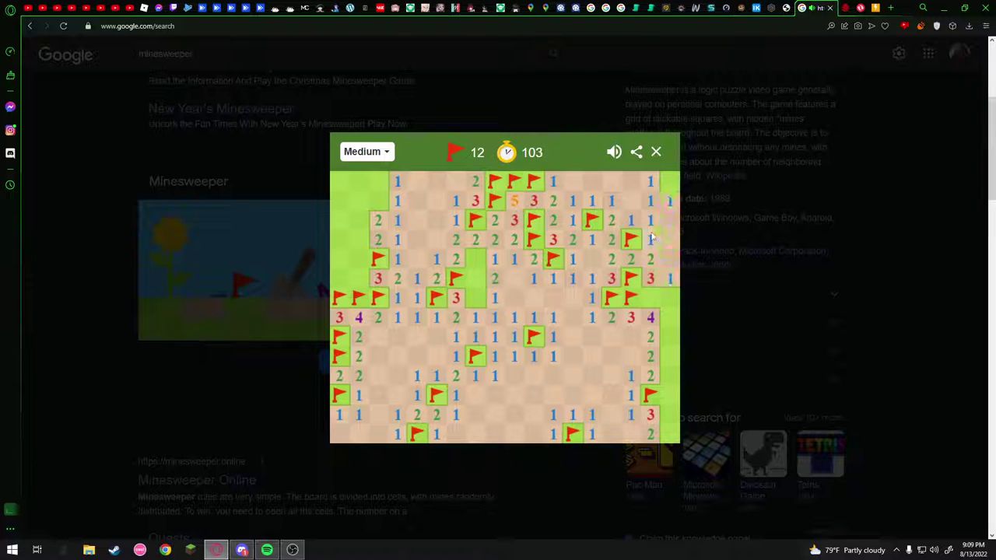
right_click(669, 182)
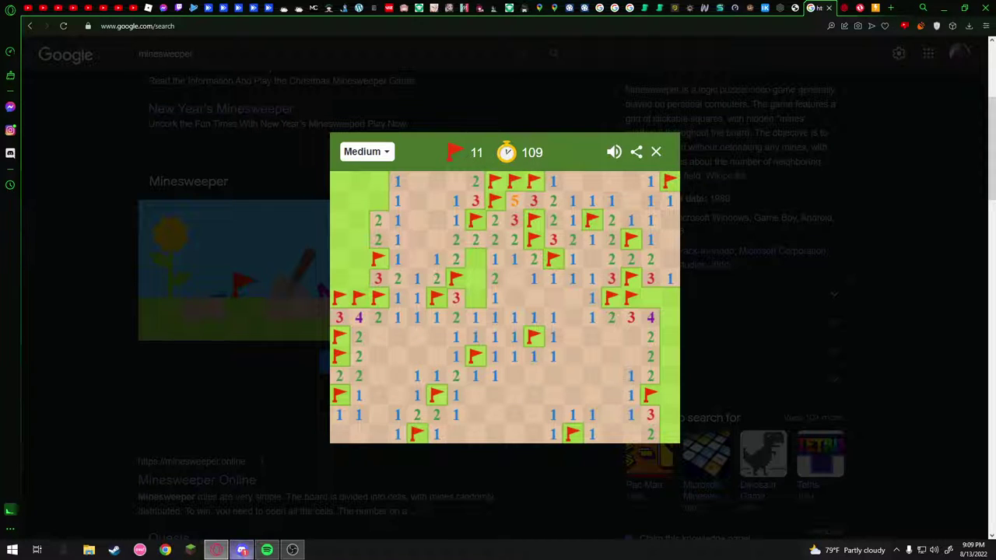
- Switch to Discord to view the shared face drawing in the call, and return to Minesweeper in the browser
click(218, 550)
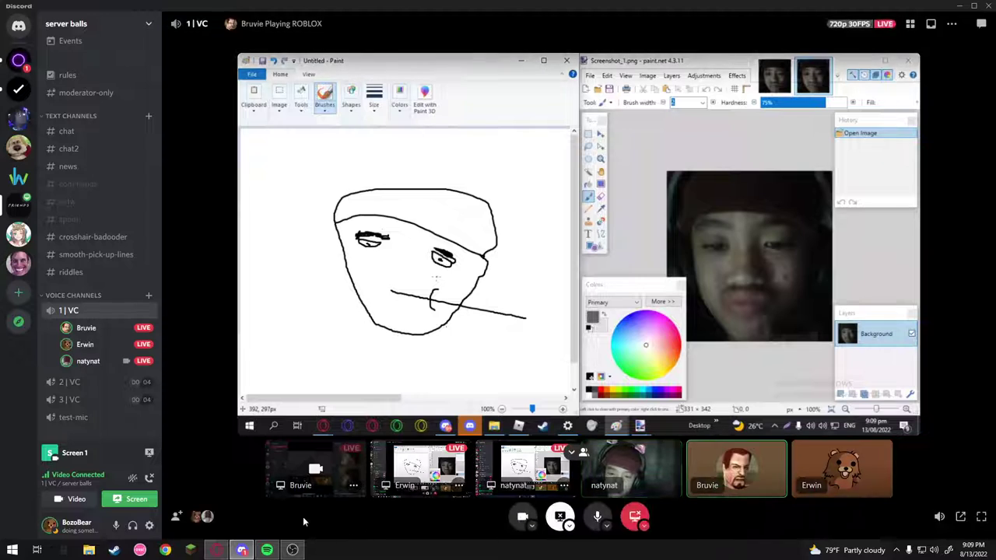
click(225, 550)
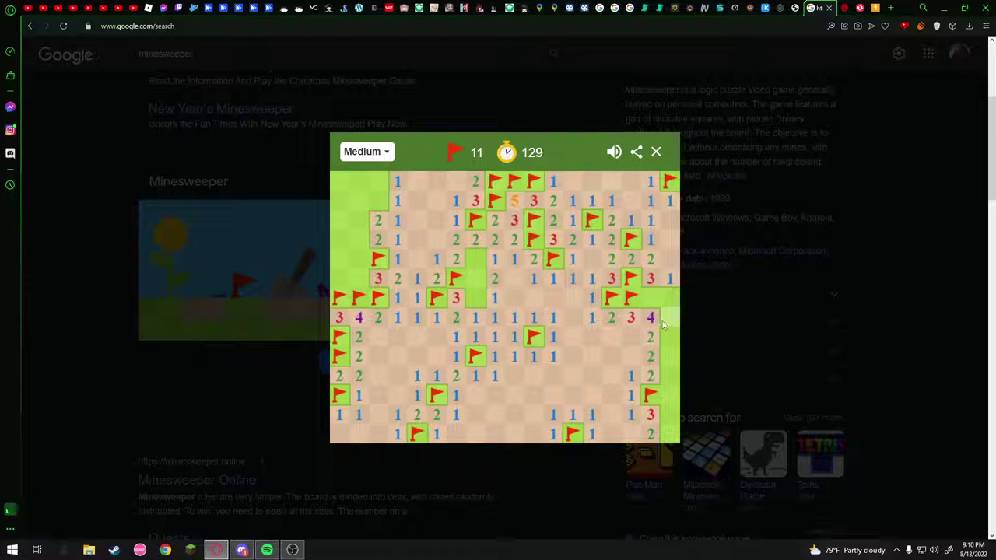
click(242, 550)
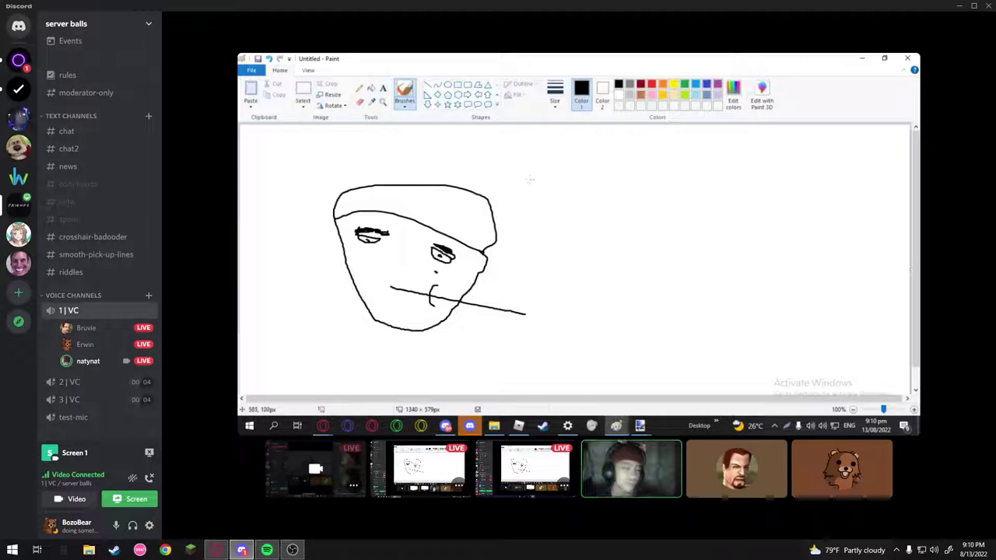
mouse_move(248, 512)
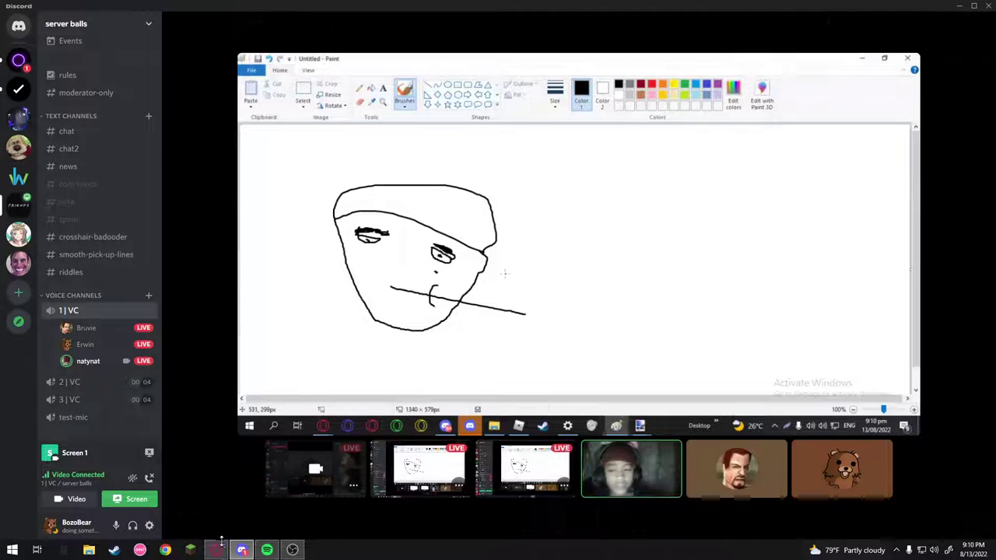
mouse_move(220, 550)
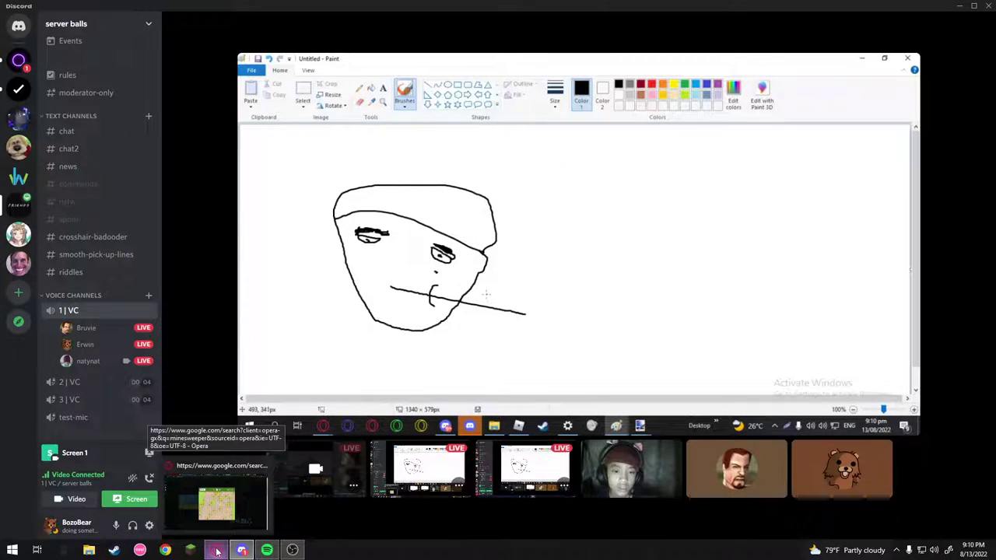
click(226, 504)
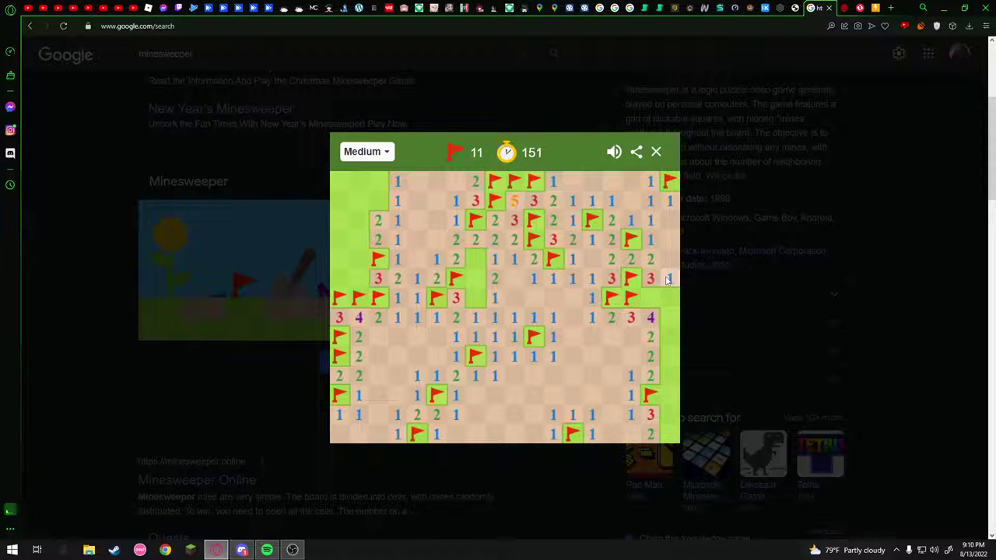
- Flag the mines in column 18, rows 14, 13, 11 and 9, and clear the safe squares in rows 12 and 10
right_click(667, 434)
right_click(666, 415)
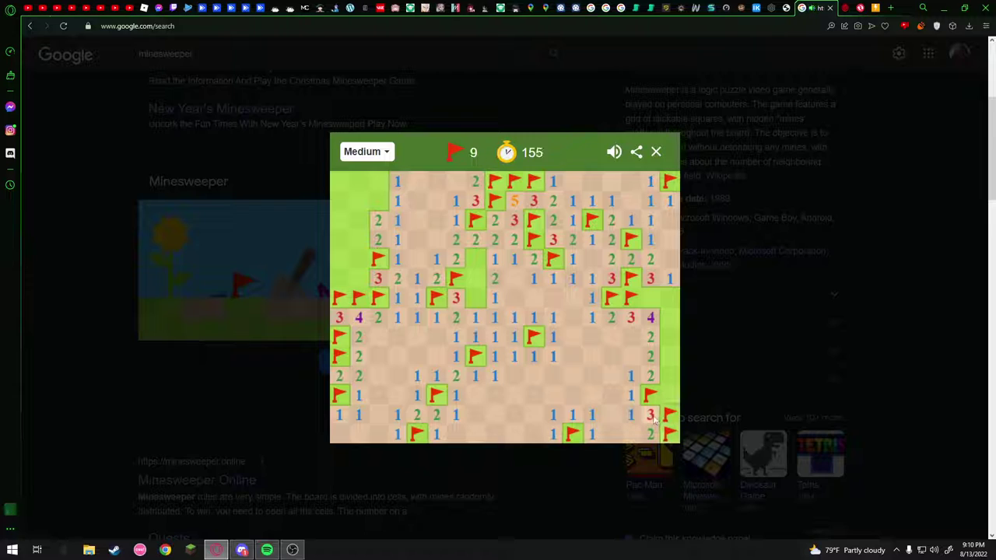
click(668, 395)
right_click(668, 375)
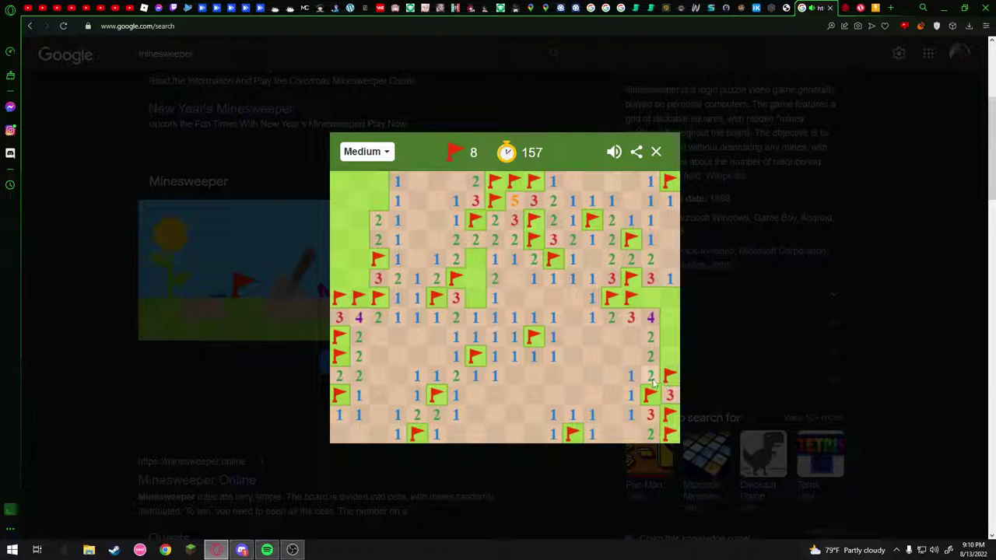
right_click(668, 339)
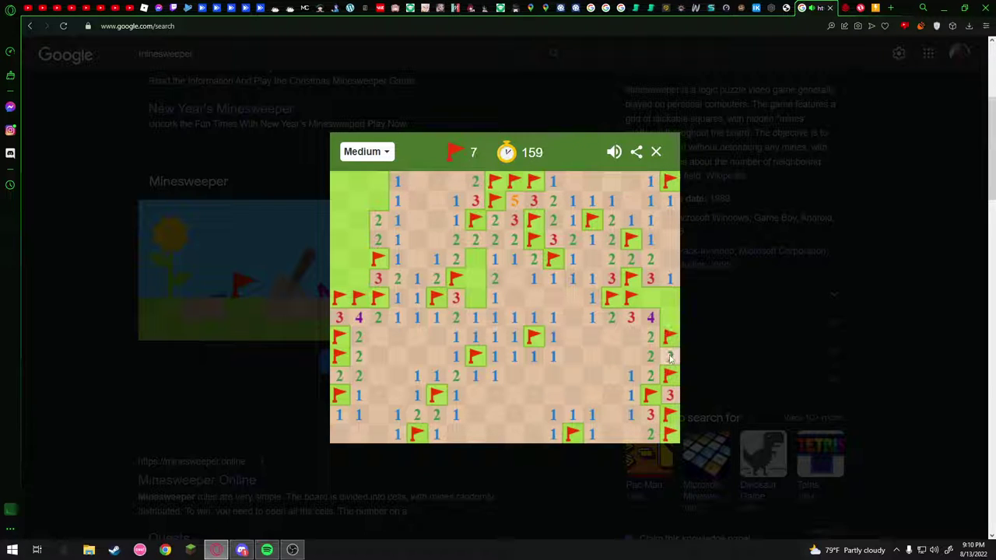
- Flag column 18, row 8, and column 17, row 7, and clear the safe square in column 18, row 7
right_click(661, 319)
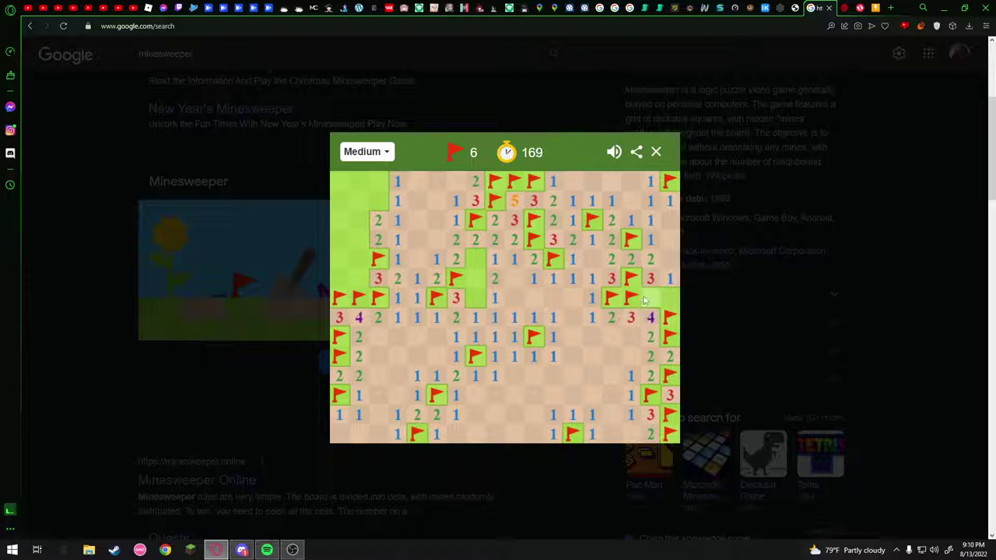
right_click(651, 298)
click(654, 318)
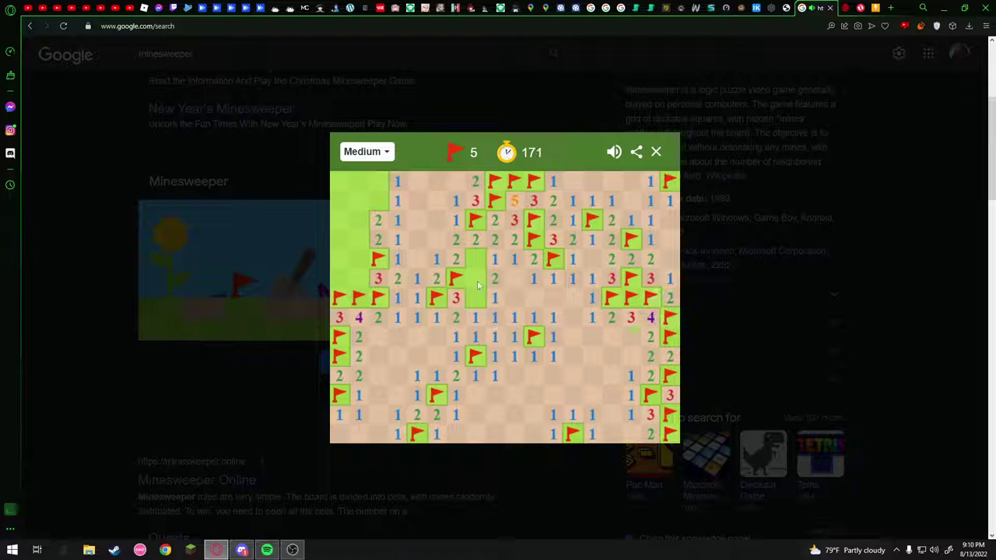
- Clear the safe squares in columns 1 and 2, rows 5 and 6, flag columns 1 and 2, row 4, and clear column 2, row 3
click(379, 280)
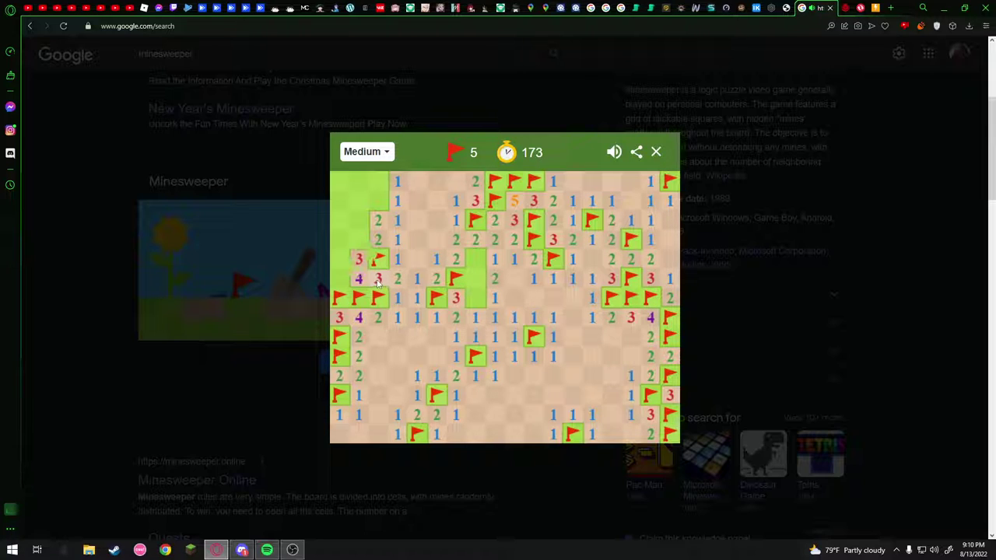
right_click(339, 239)
right_click(358, 240)
click(376, 241)
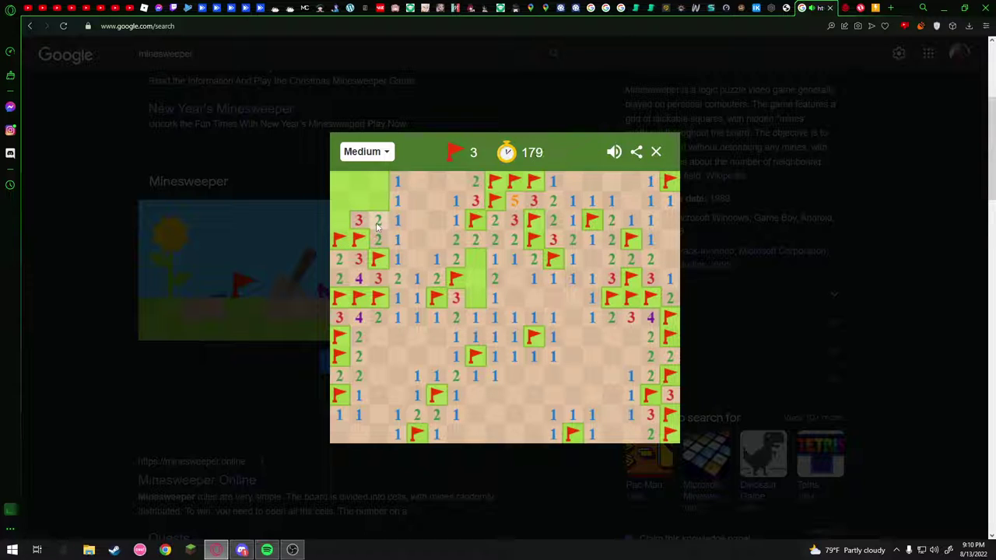
- Flag column 3, row 2, and clear the remaining safe squares in columns 1 to 3, rows 1 to 3
click(377, 222)
right_click(376, 202)
click(363, 213)
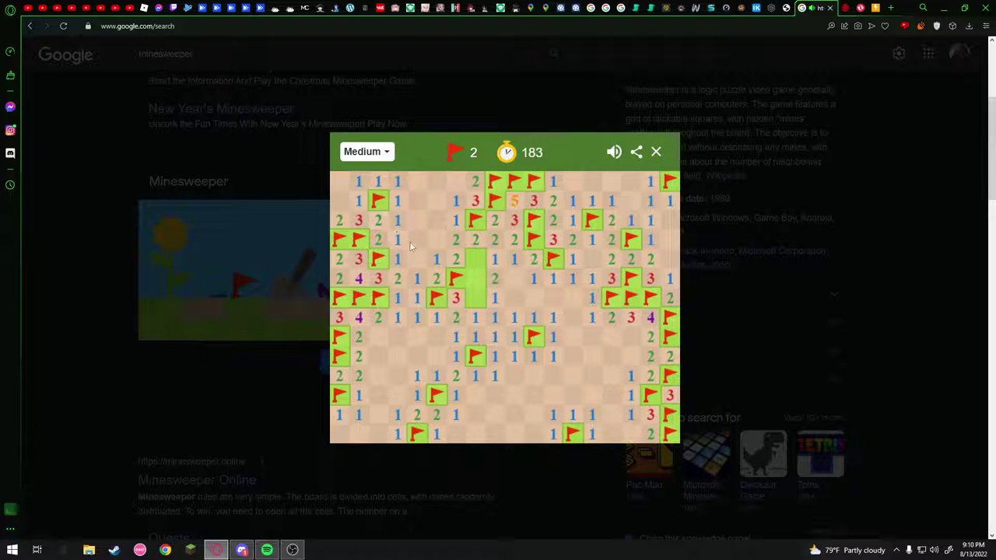
- Flag column 8, row 5, and dig column 8, row 6, to complete the board
right_click(474, 260)
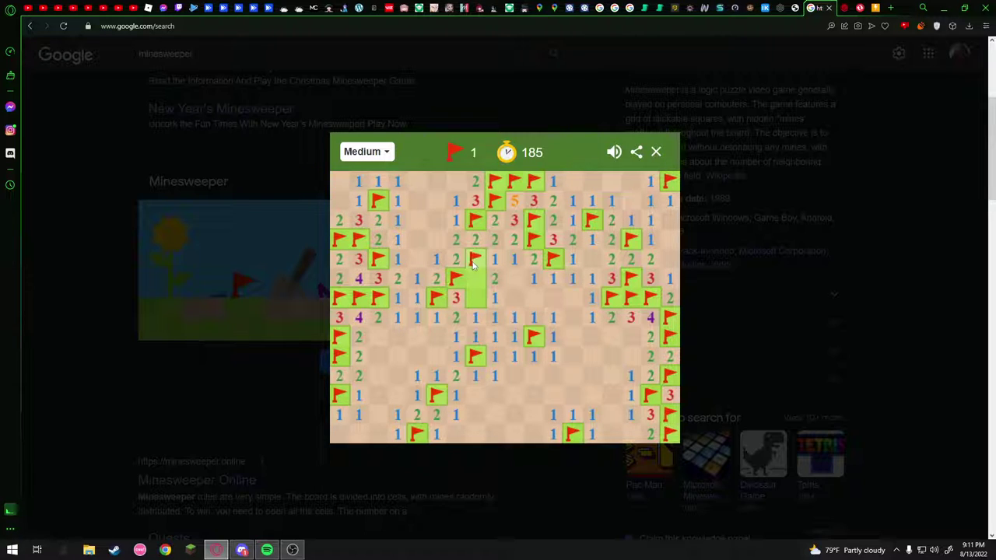
click(455, 299)
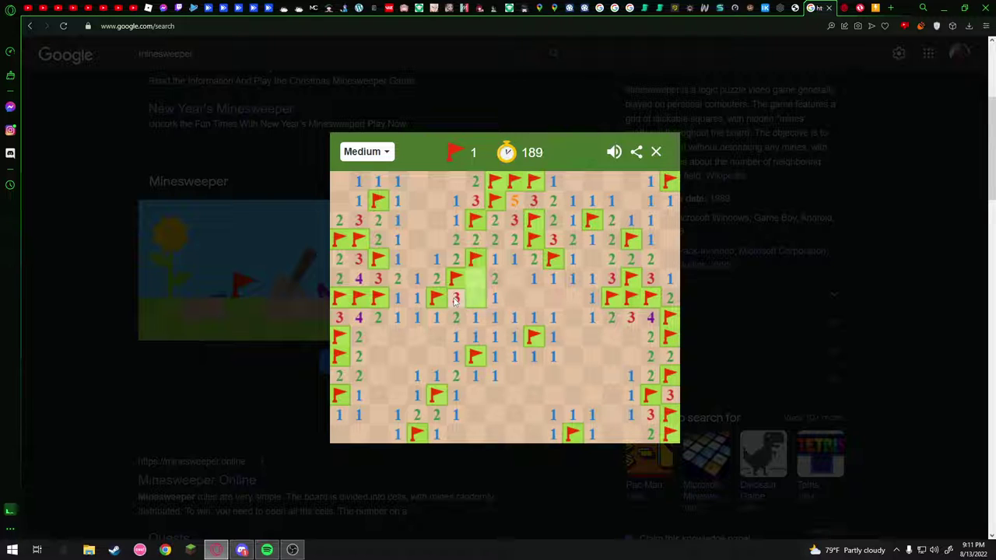
click(475, 279)
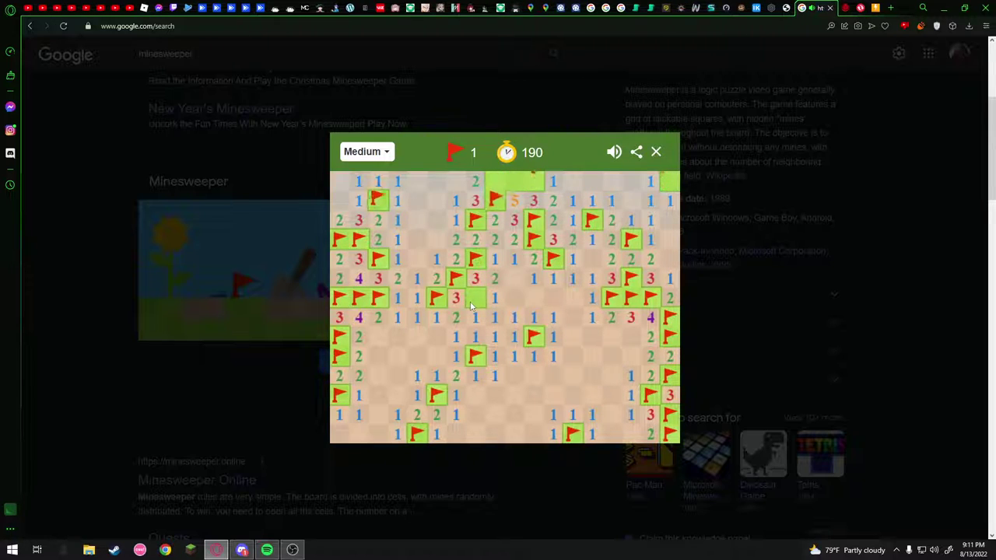
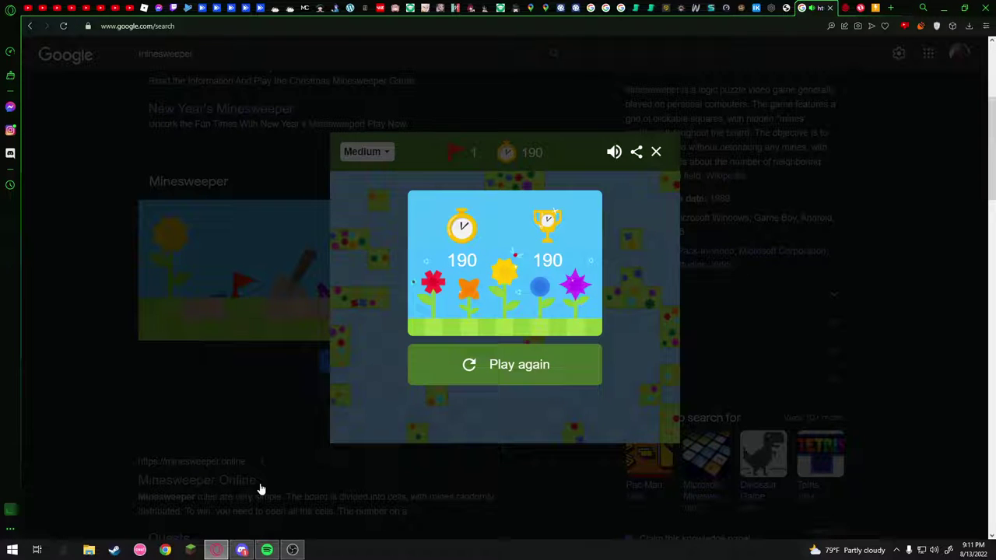
- Switch to Discord, view the newly posted pictures in the chat channel, and return to Minesweeper in the browser
click(241, 550)
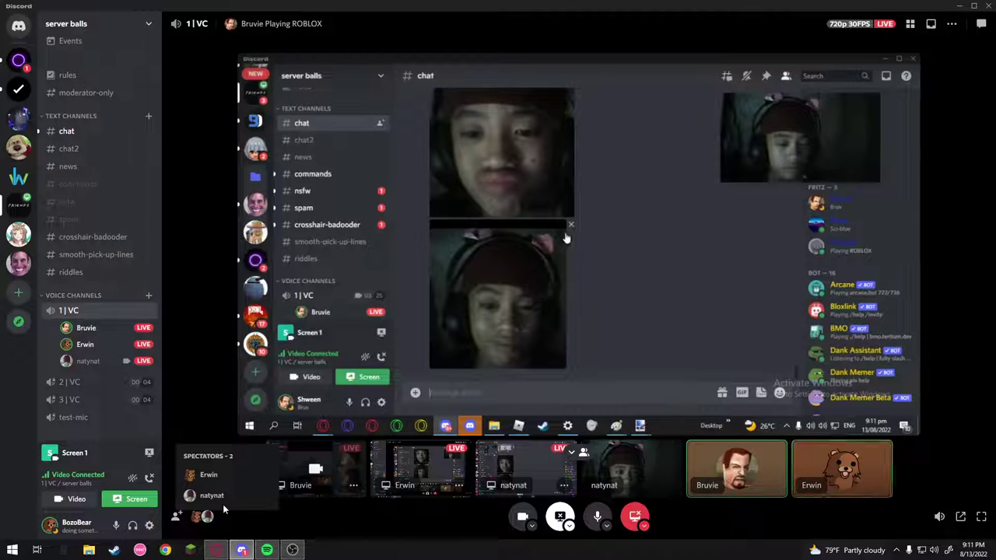
click(112, 138)
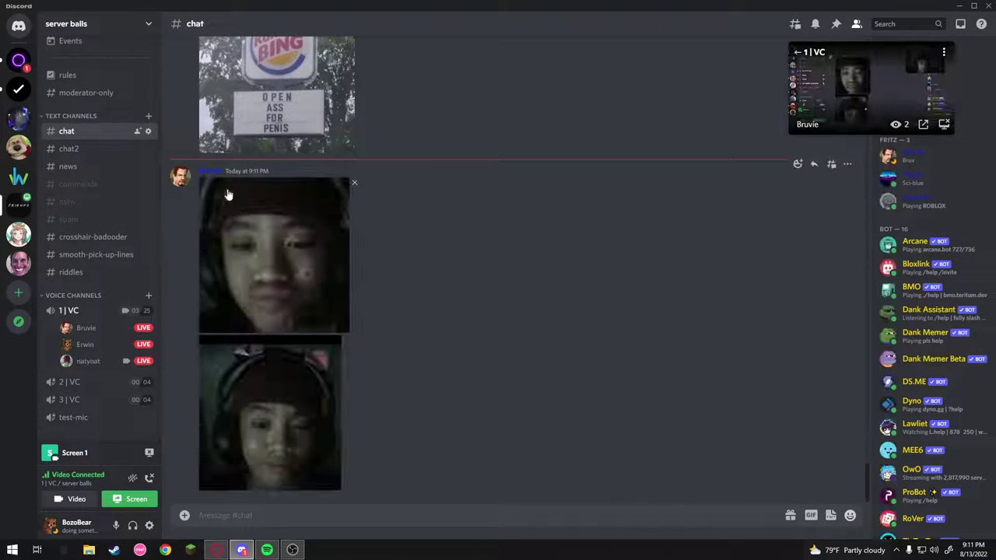
click(330, 283)
click(330, 281)
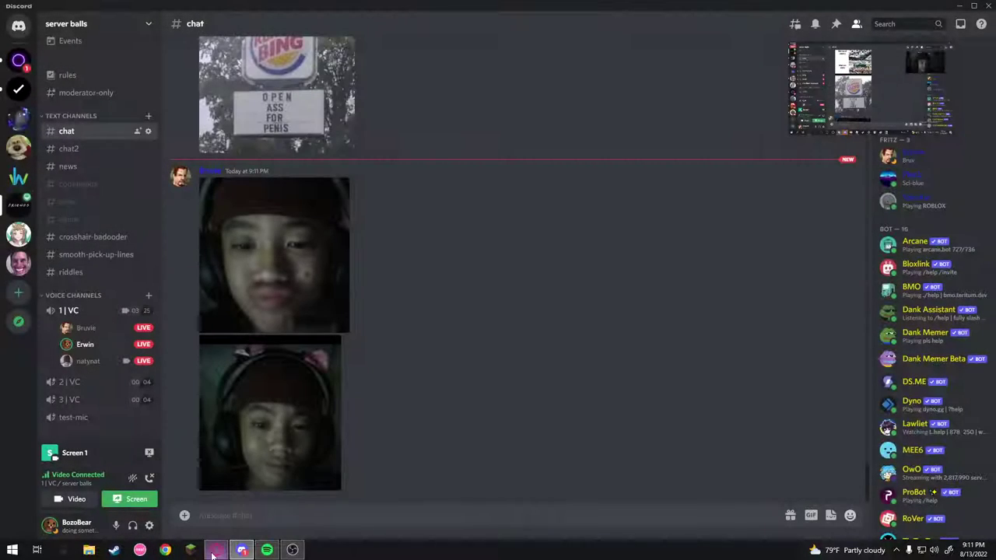
click(217, 550)
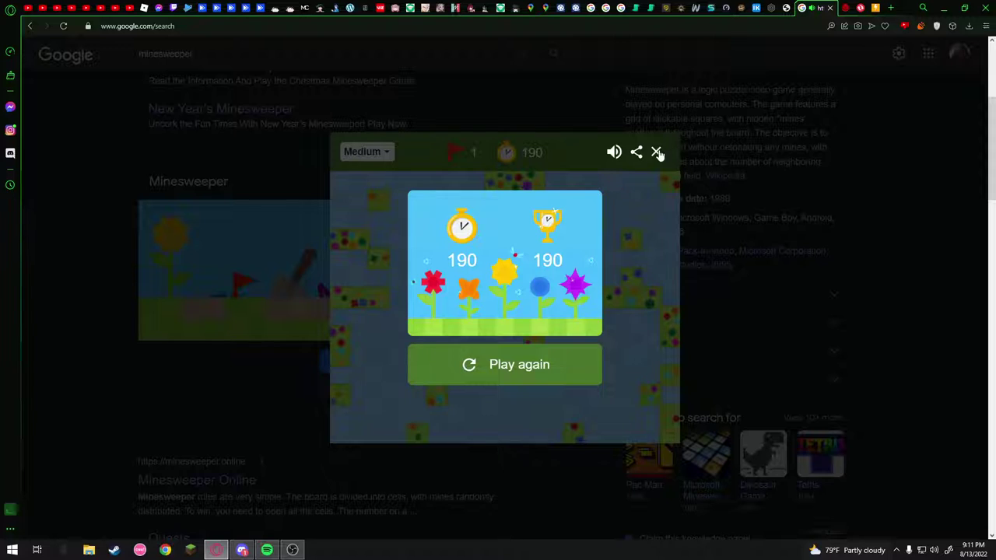
- Close Minesweeper and open Tic tac toe from Google's games and toys
click(656, 152)
scroll(177, 400, down, 2)
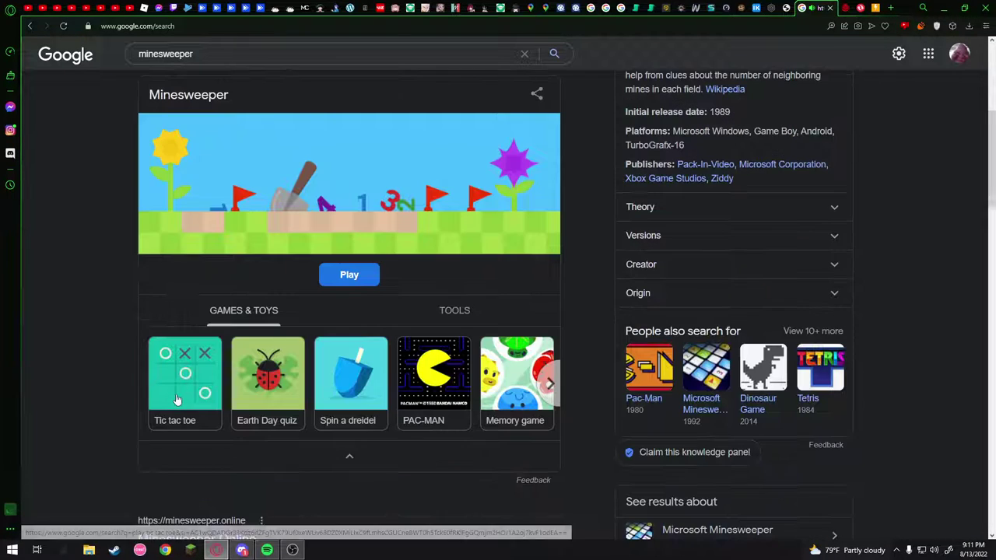
click(186, 385)
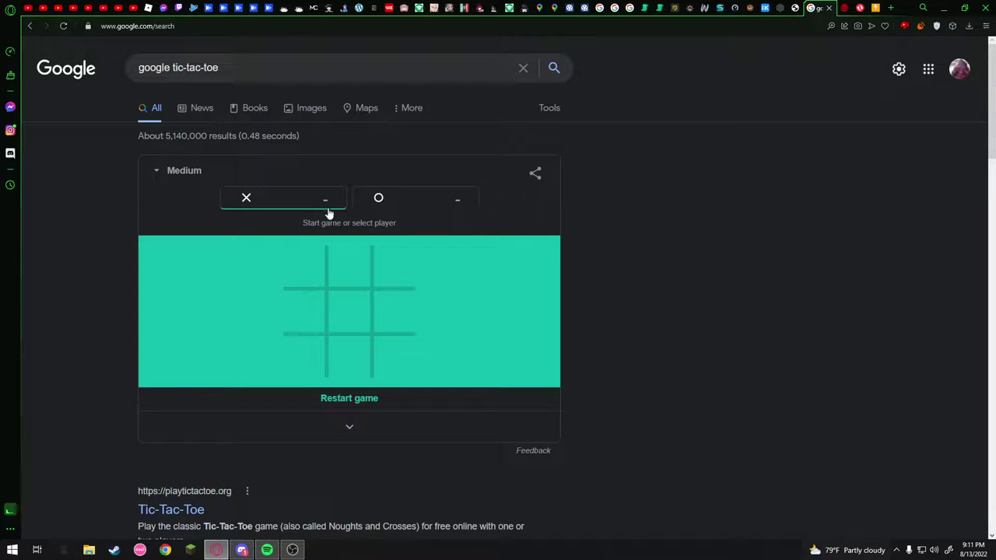
- Play a Medium tic-tac-toe round as X, marking the top-right, bottom-left and bottom-right squares of the grid
click(381, 276)
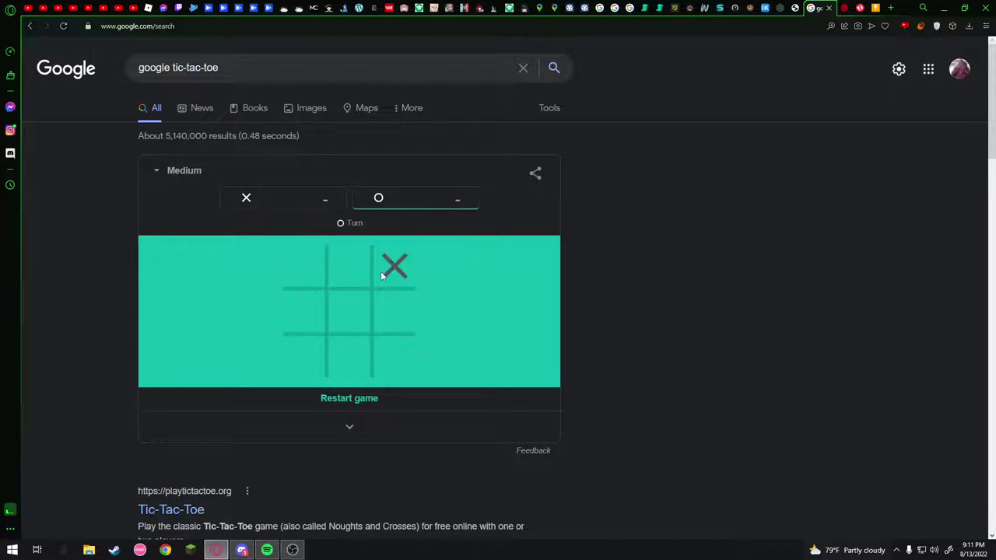
click(315, 358)
click(394, 356)
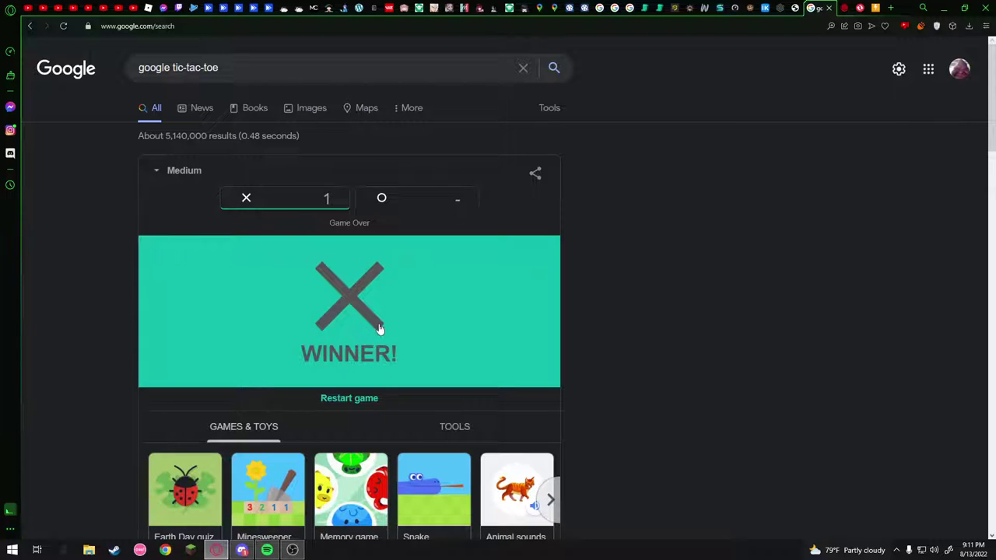
- Start a second tic-tac-toe round as X, marking the grid's top-right and bottom-right squares, and play it through
click(380, 328)
click(382, 276)
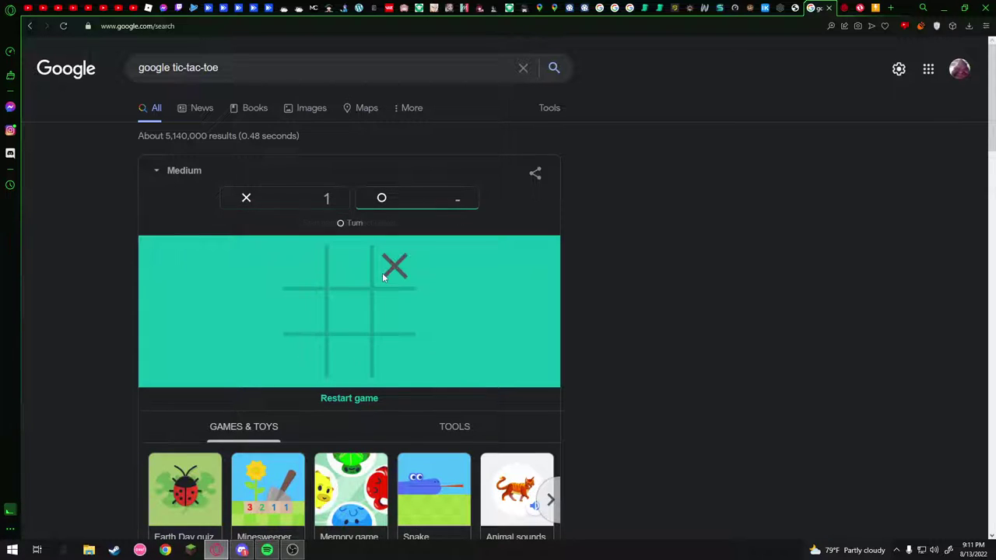
click(382, 359)
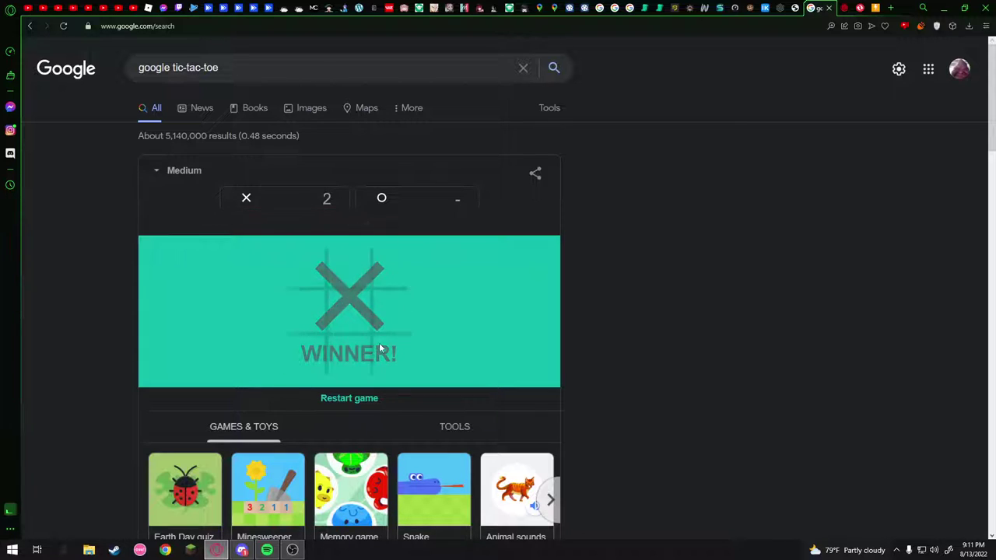
- Play a third tic-tac-toe round as X, marking the grid's top-right, bottom-left, bottom-middle and top-left squares
click(379, 342)
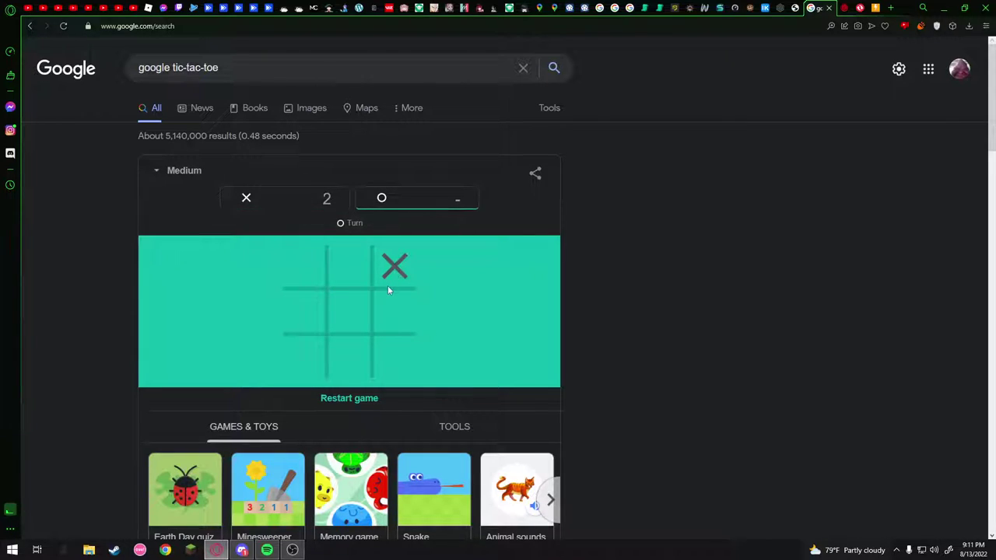
click(297, 363)
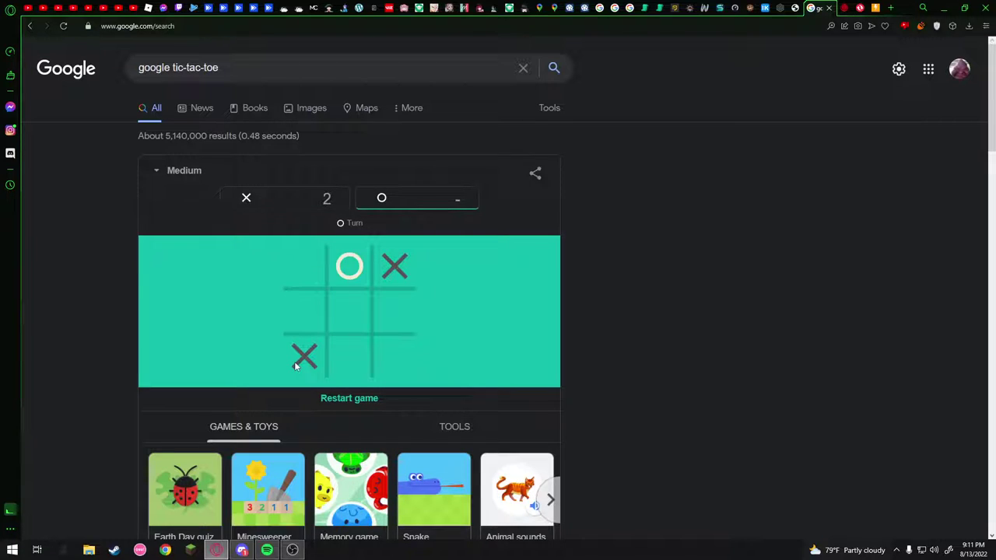
click(348, 355)
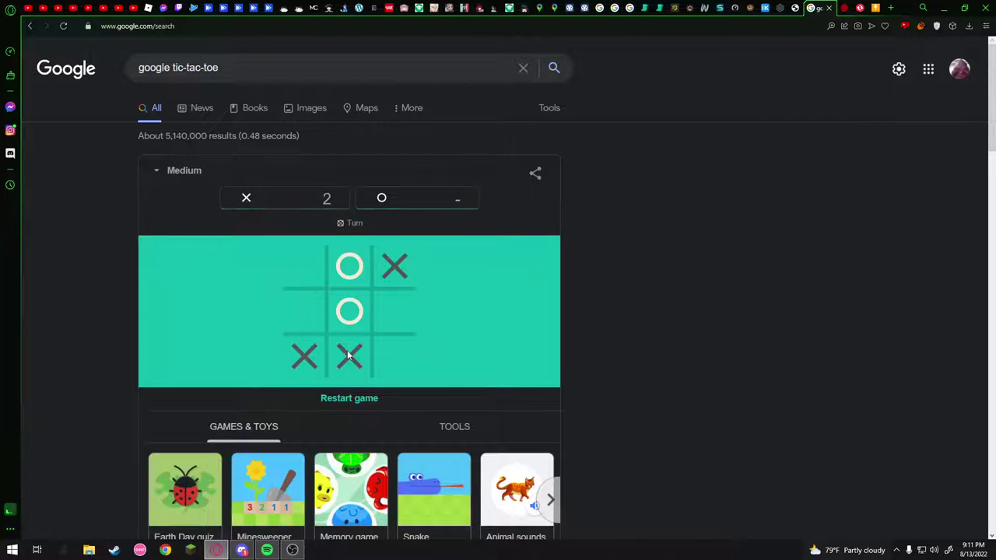
click(314, 269)
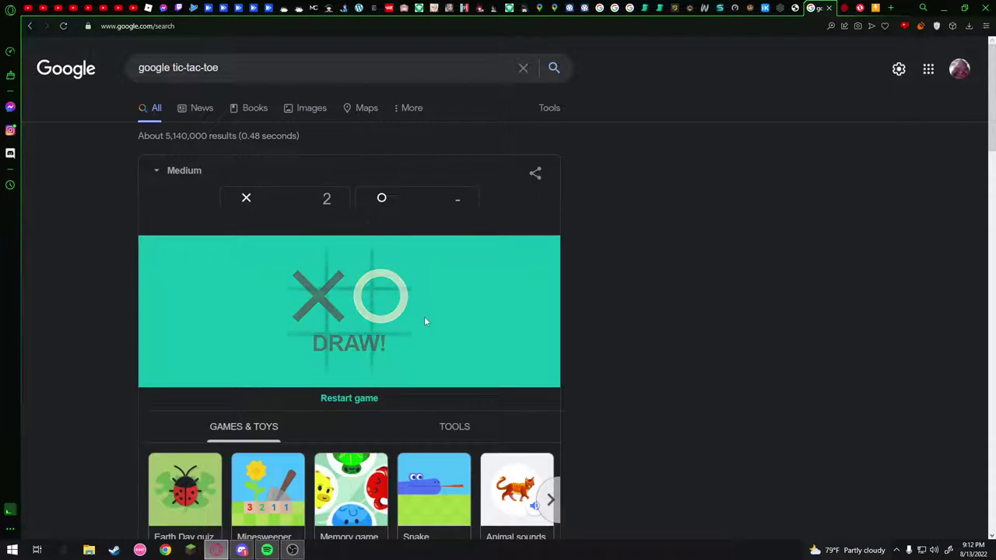
- Play a fourth tic-tac-toe round as X, marking the grid's bottom-left, top-right, bottom-right and middle-right squares, and dismiss the result
click(315, 356)
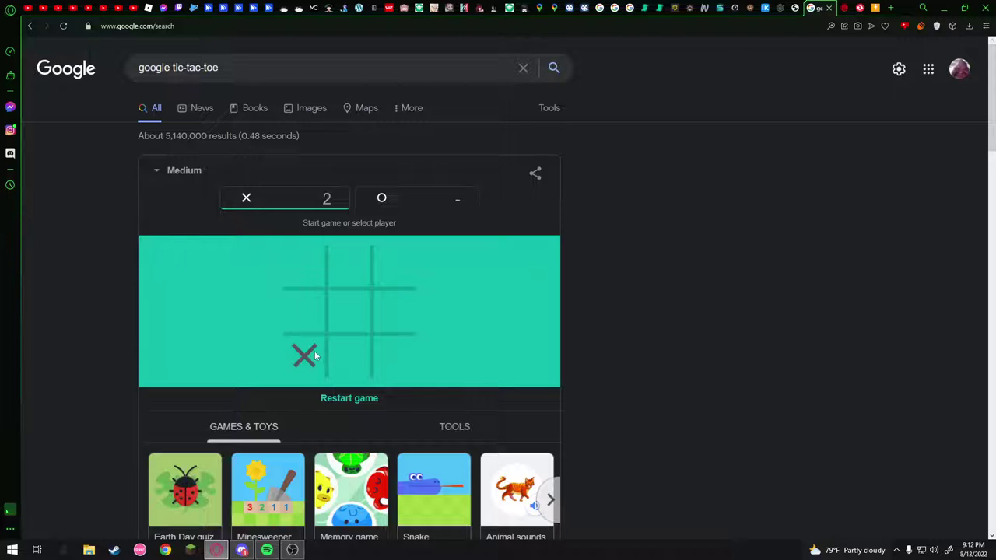
click(399, 269)
click(393, 360)
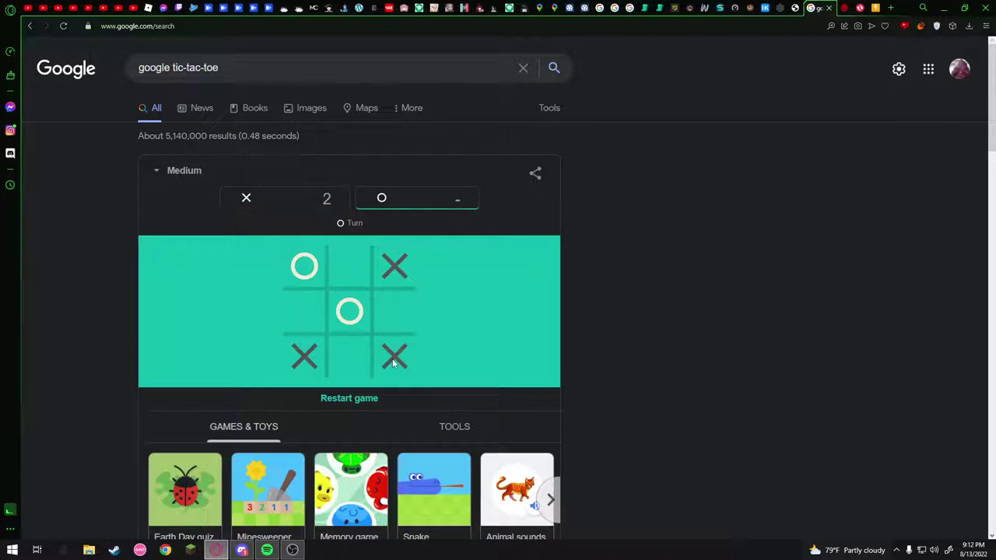
click(398, 321)
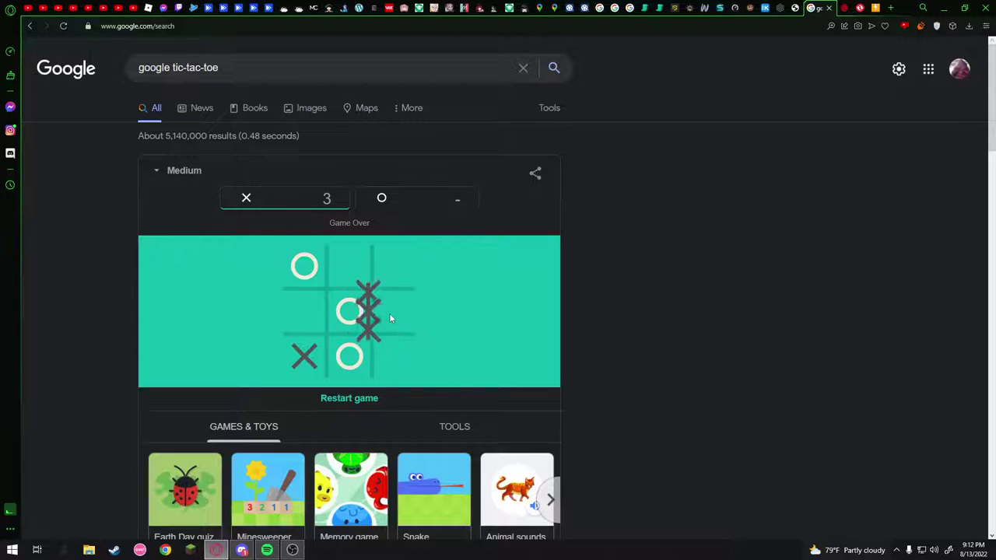
click(376, 325)
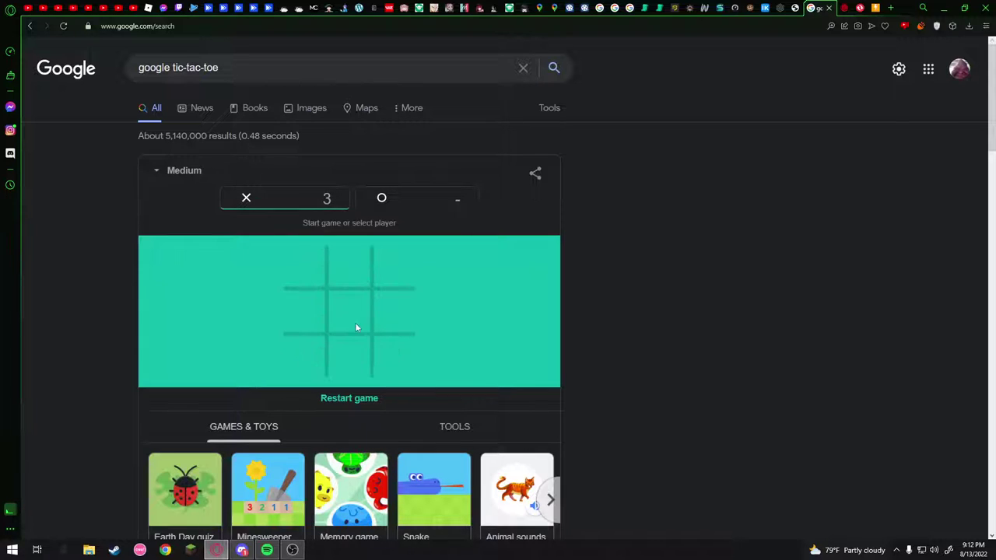
- Play a fifth tic-tac-toe round as X, marking the grid's bottom-left, top-right, top-left and middle-left squares
click(307, 347)
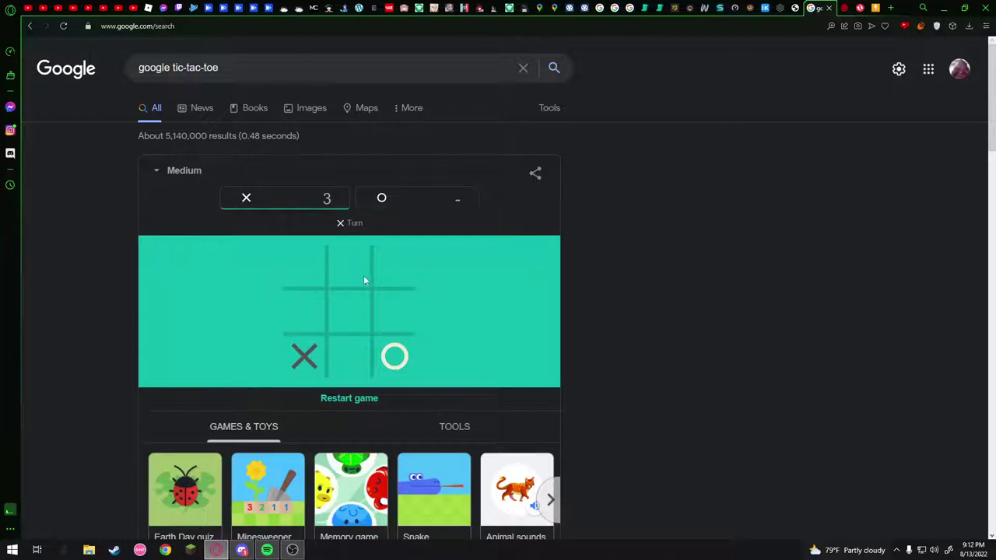
click(404, 272)
click(308, 270)
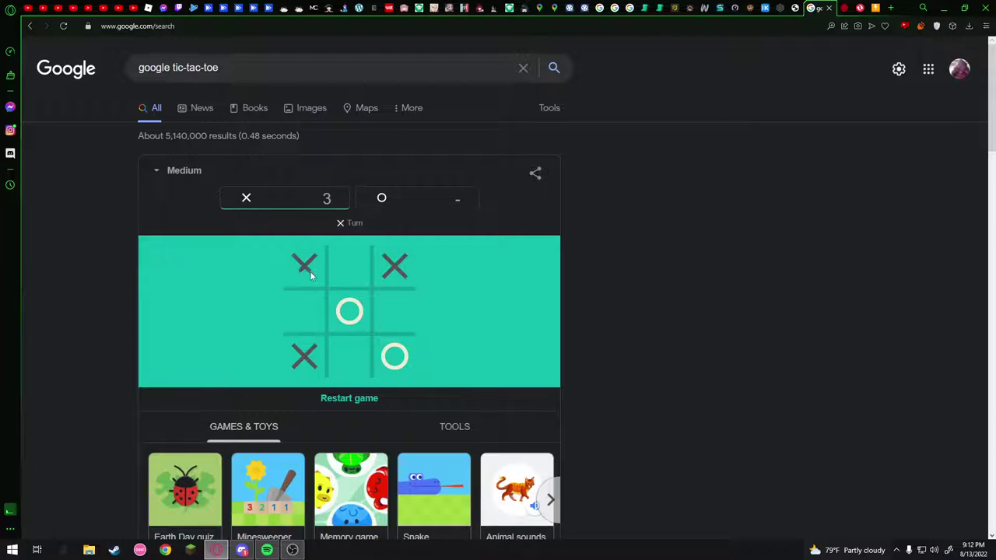
click(306, 320)
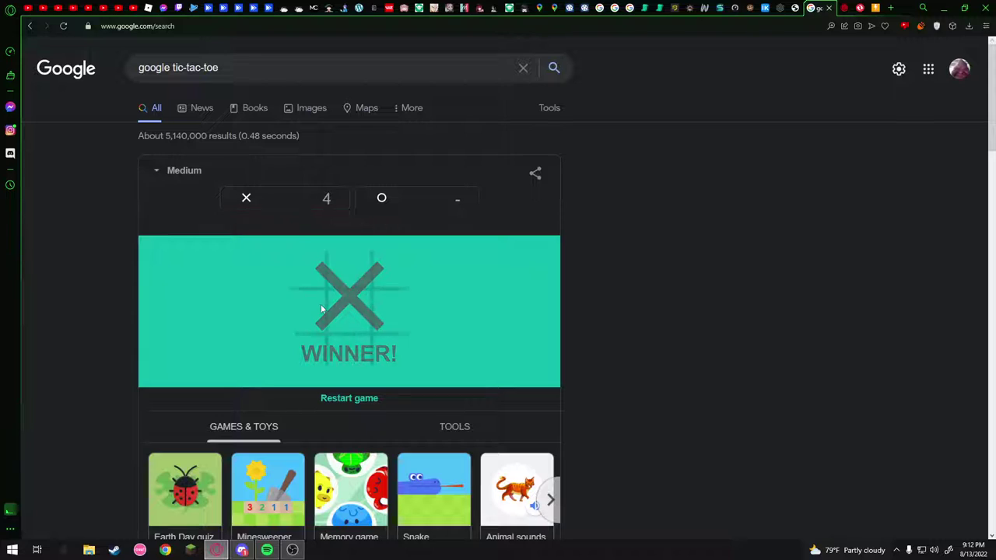
- Play a sixth tic-tac-toe round as X through to its end, marking the grid's bottom-left, top-right and bottom-right squares
click(308, 350)
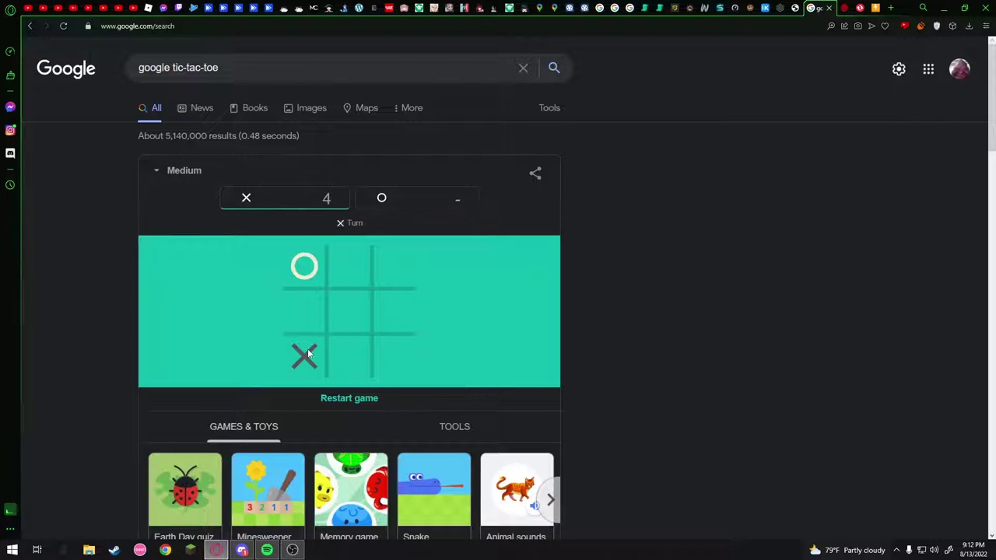
click(386, 269)
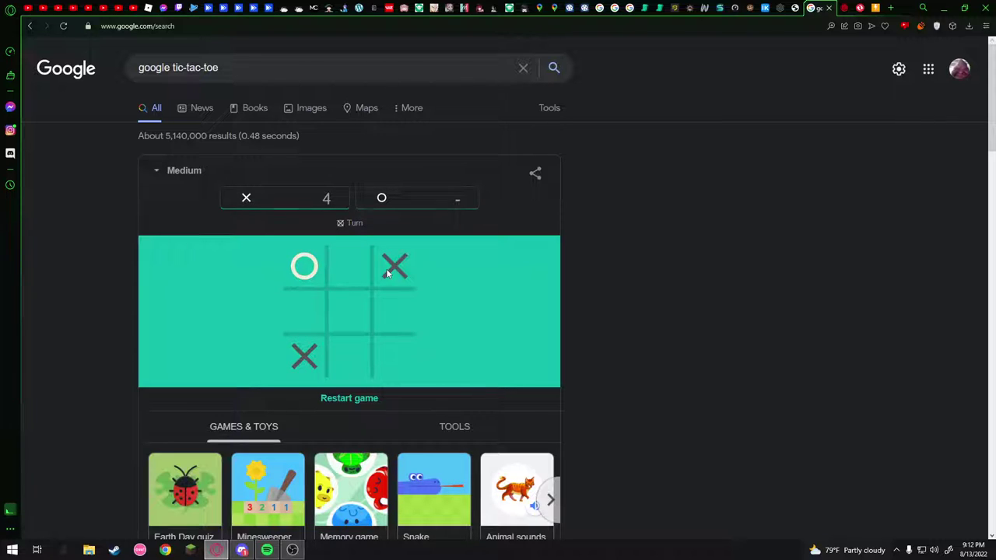
click(389, 357)
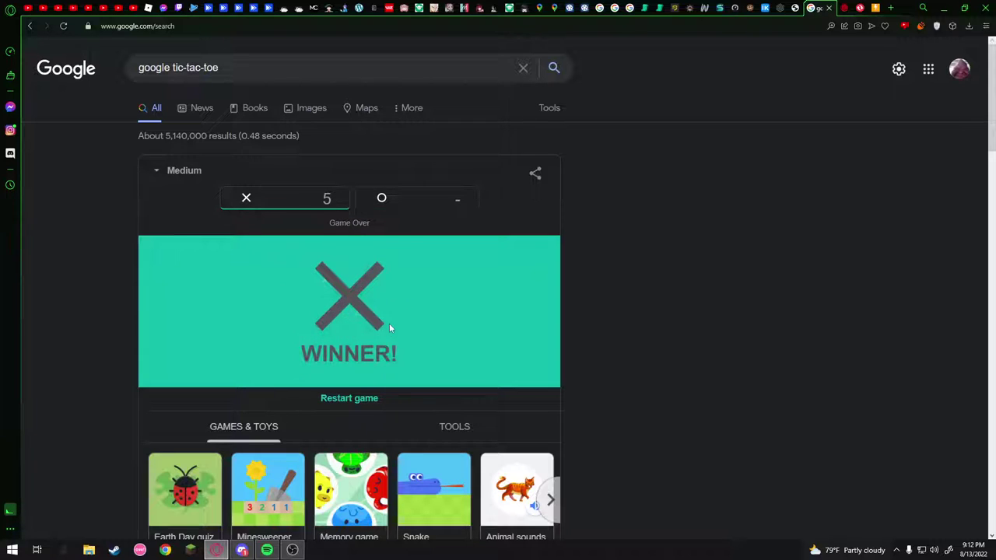
click(389, 323)
- Play a seventh tic-tac-toe round as X, marking the grid's top-right, bottom-right, centre and bottom-left squares
click(398, 260)
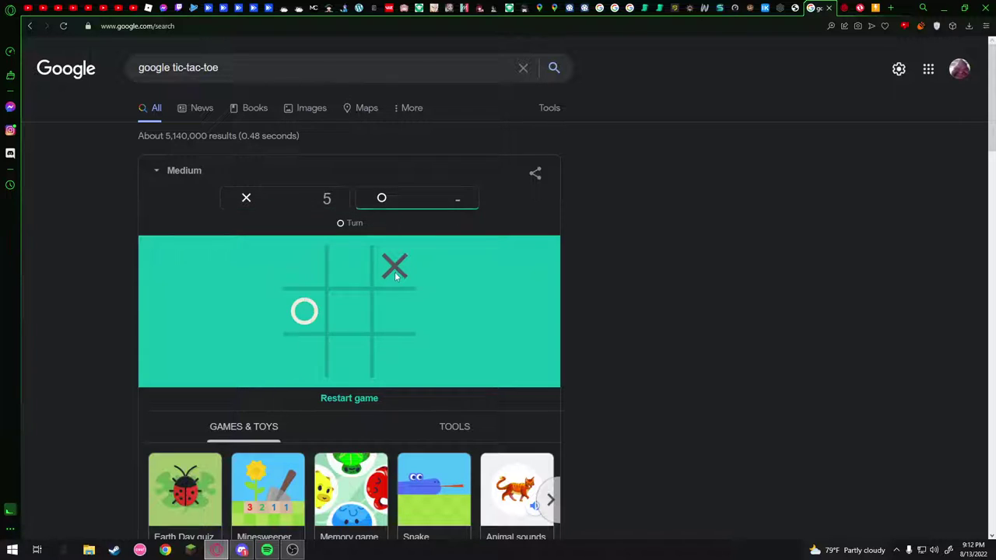
click(392, 370)
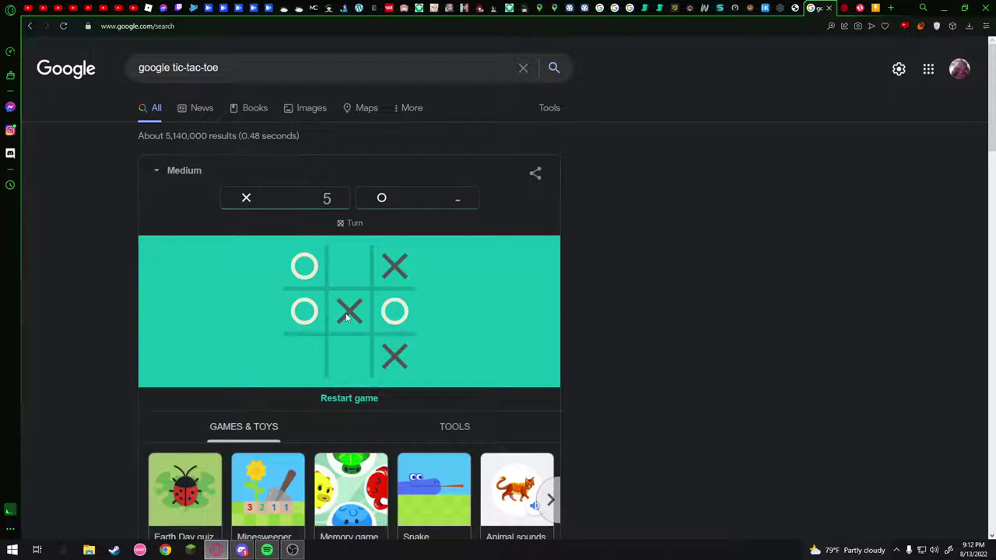
click(311, 363)
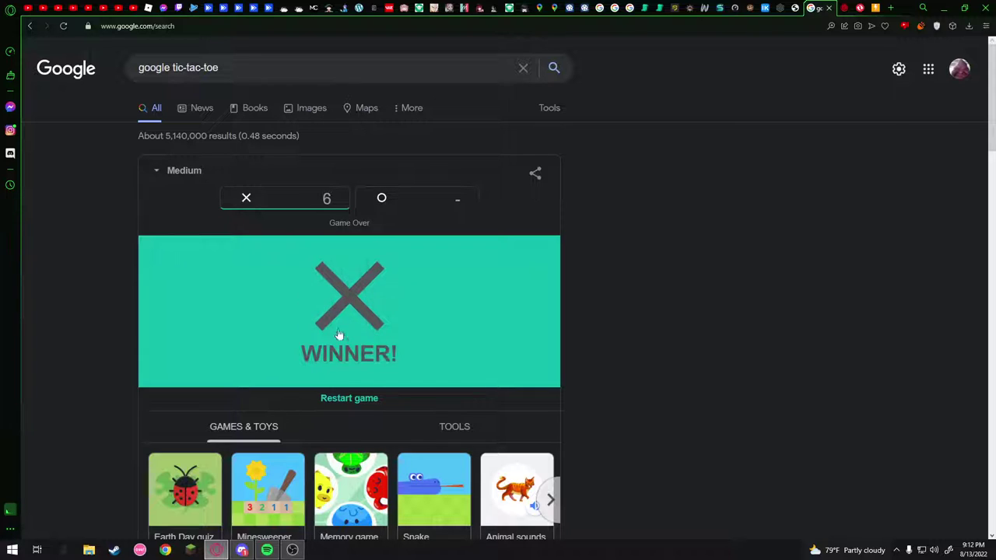
- Play an eighth tic-tac-toe round as X, marking the grid's top-right, bottom-right, top-left and centre squares
click(402, 275)
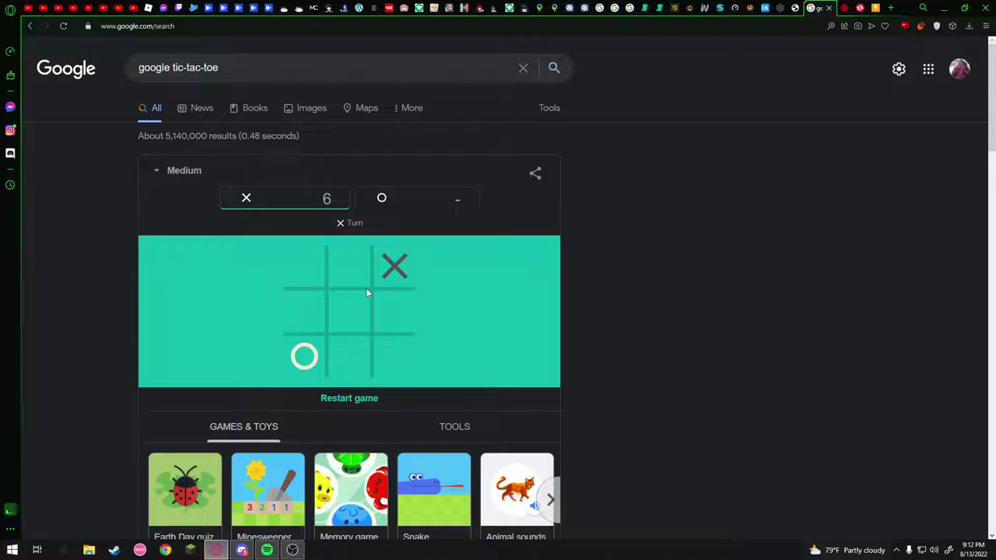
click(384, 358)
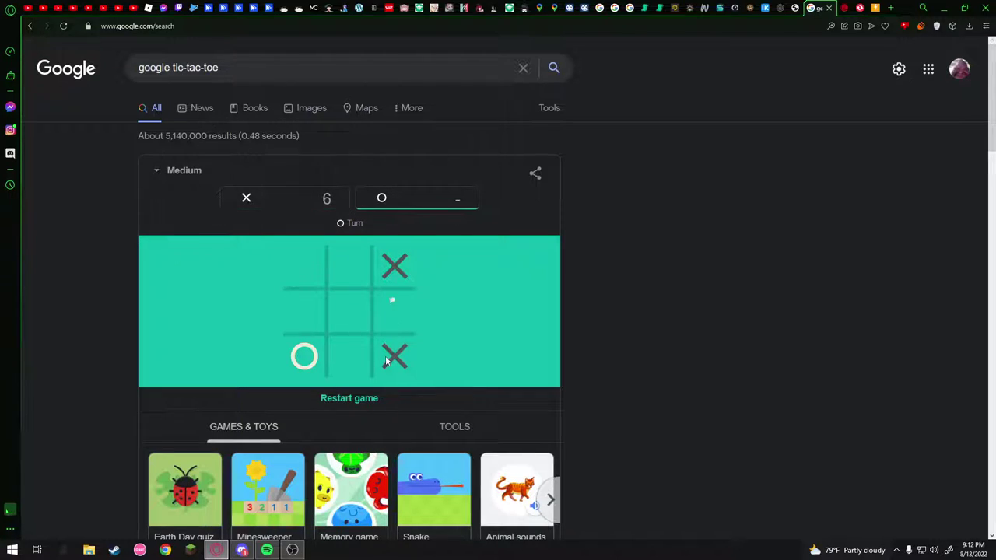
click(308, 269)
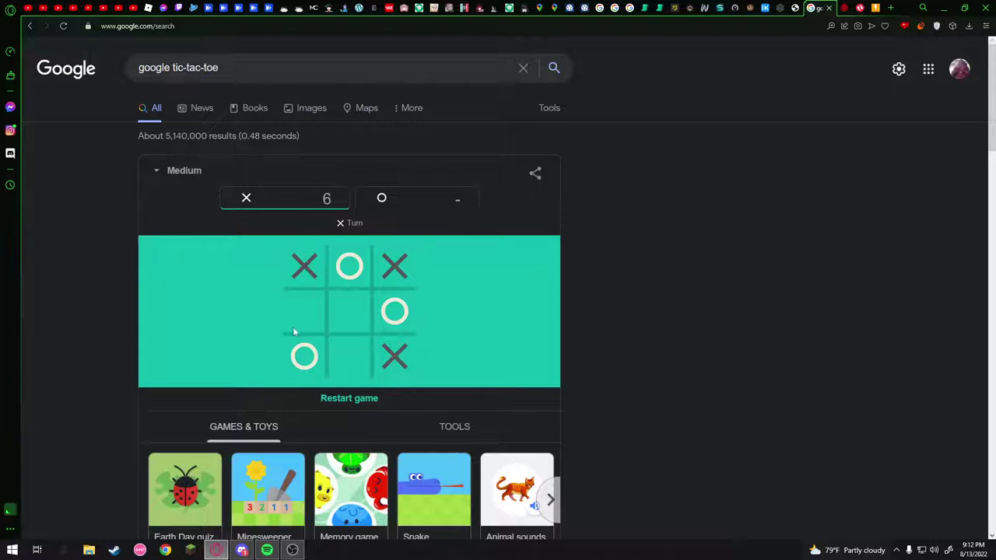
click(350, 317)
- Play a ninth tic-tac-toe round as X, marking the grid's top-right, bottom-left, top-left, bottom-middle and middle-right squares
click(394, 265)
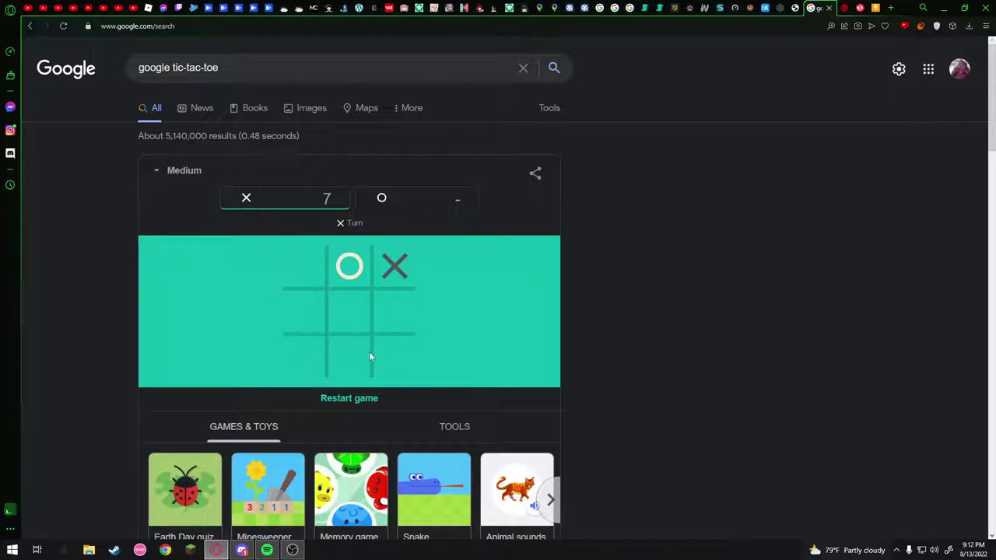
click(301, 354)
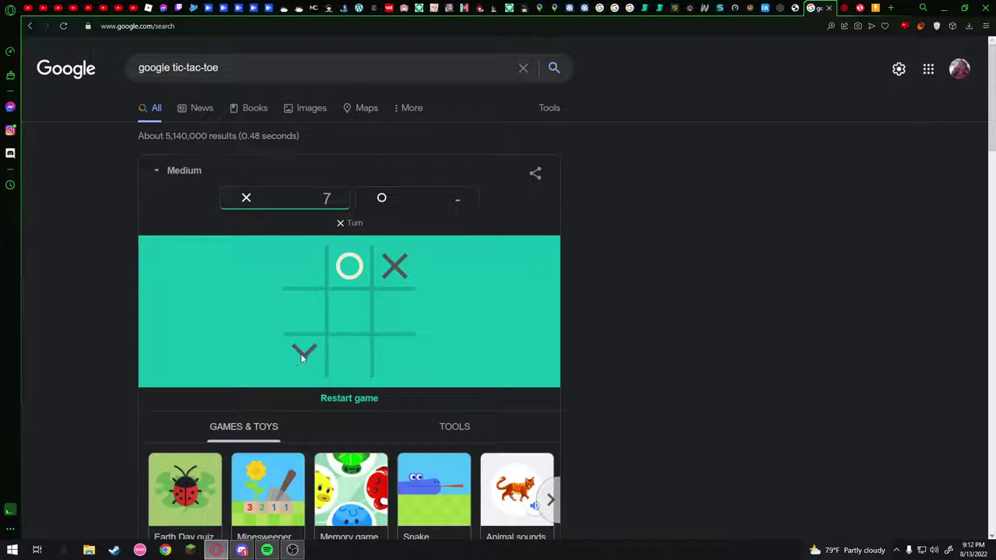
click(361, 363)
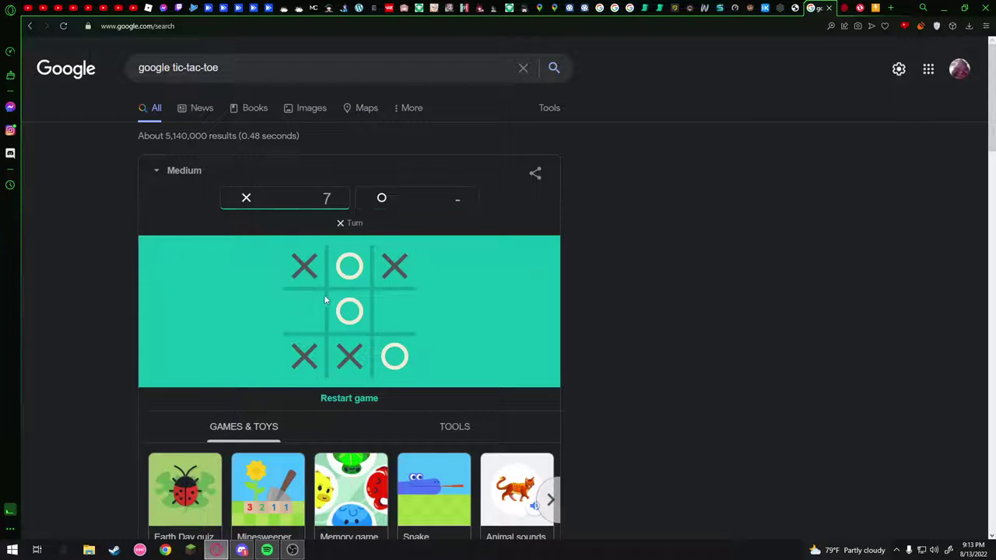
click(387, 316)
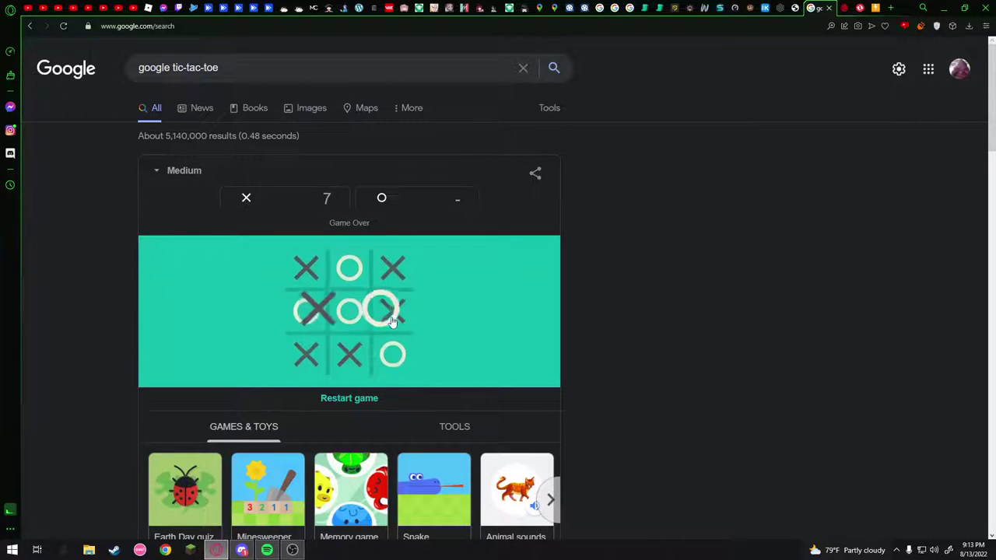
- Start a tenth tic-tac-toe round as X, marking the grid's middle-right and bottom-left squares, and play it through
click(383, 316)
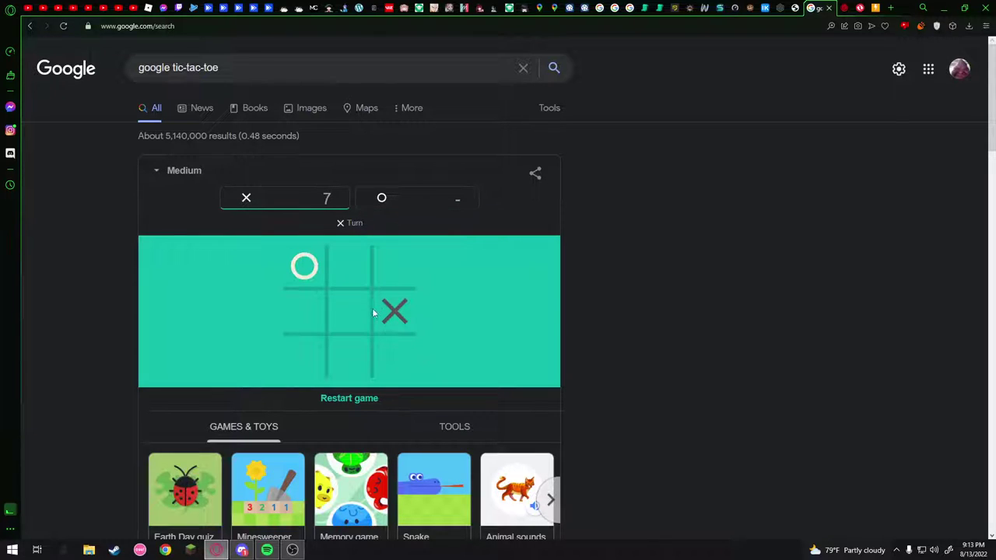
click(300, 362)
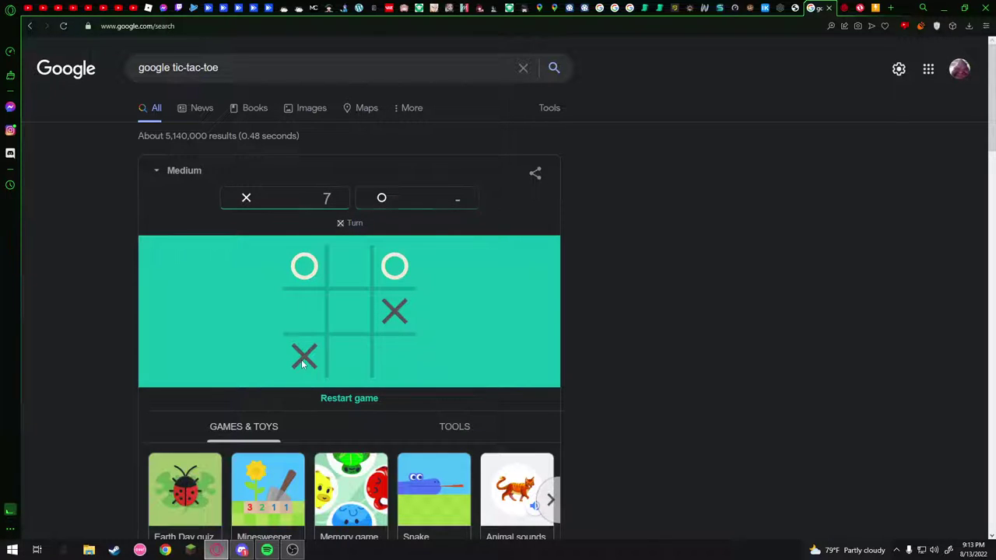
click(354, 273)
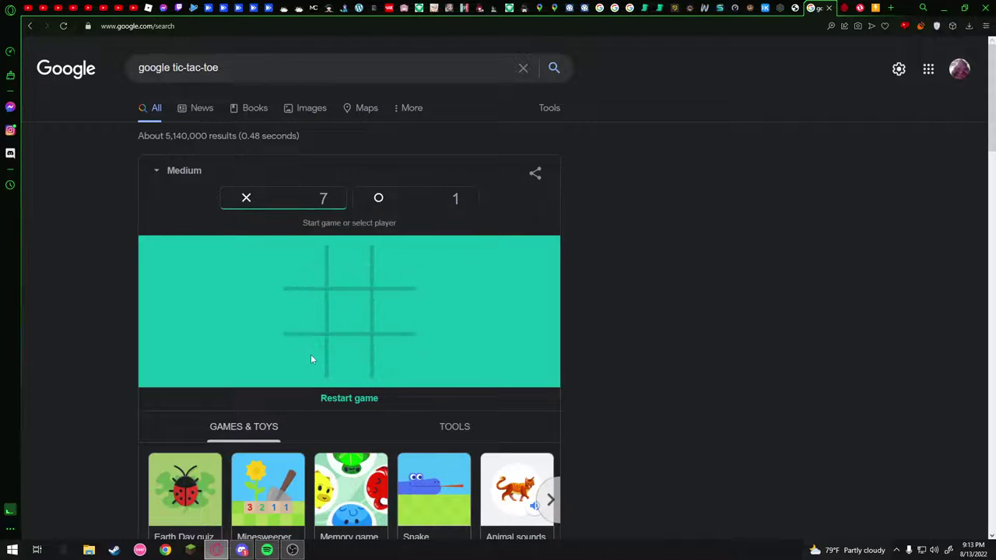
- Play an eleventh tic-tac-toe round as X, marking the bottom-left, top-right, middle-left, bottom-right and top-middle squares, and dismiss the result
click(304, 358)
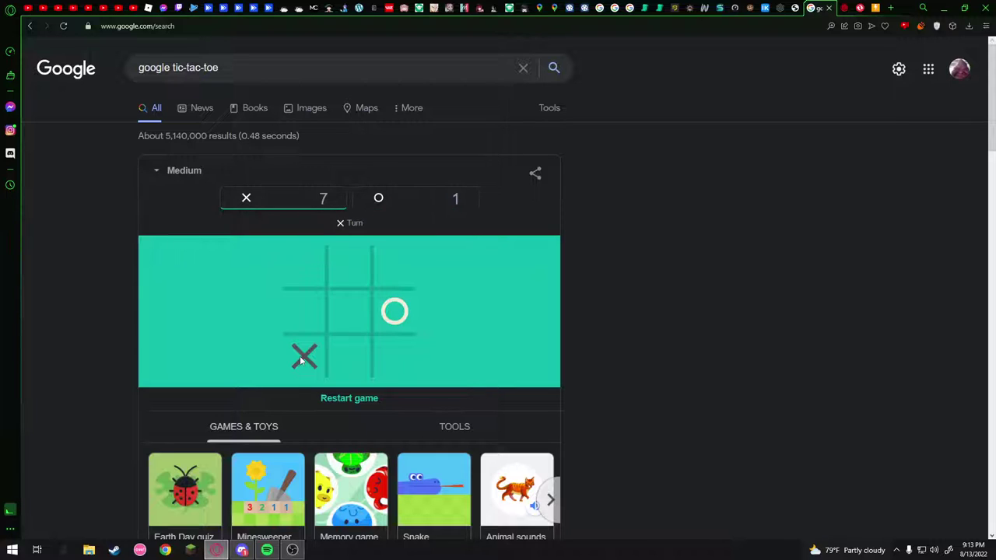
click(392, 267)
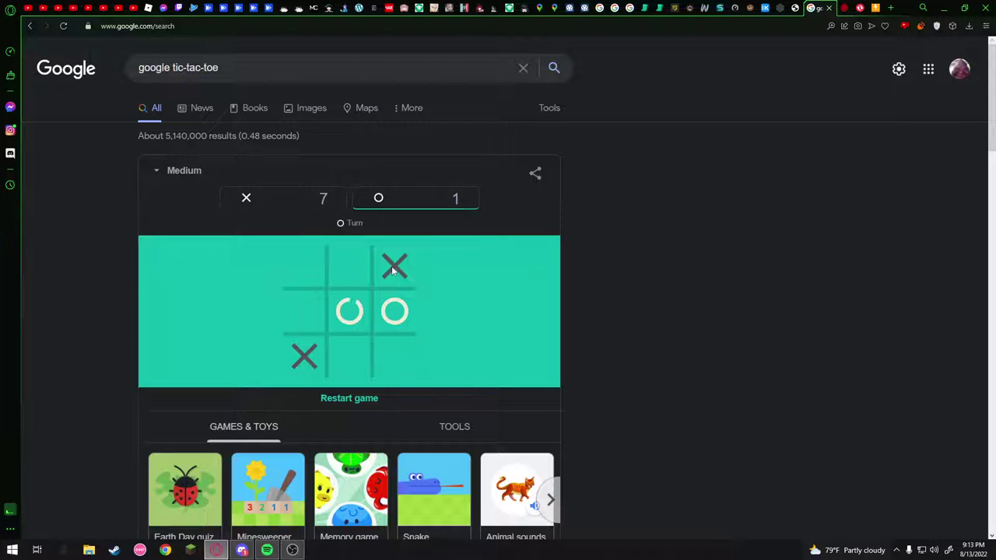
click(311, 319)
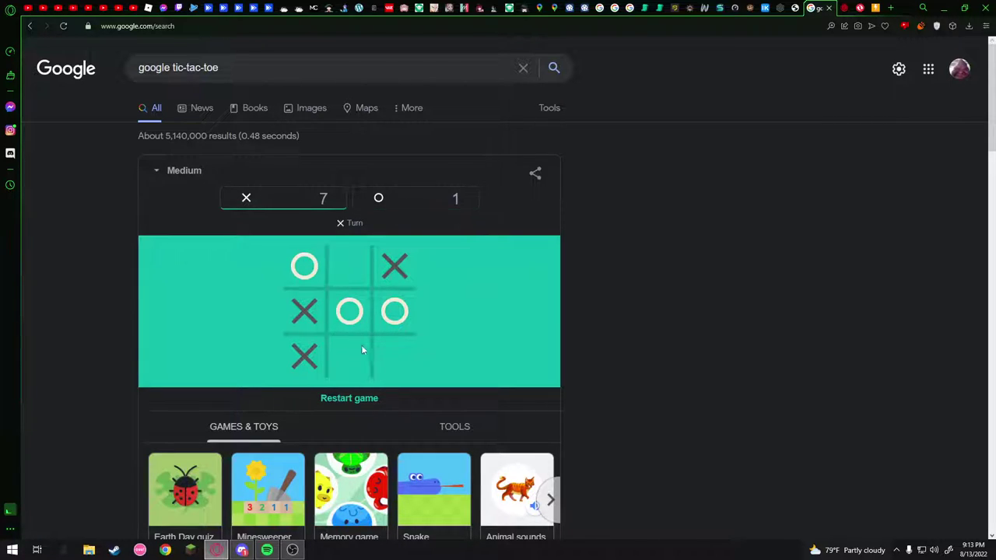
click(400, 364)
click(349, 266)
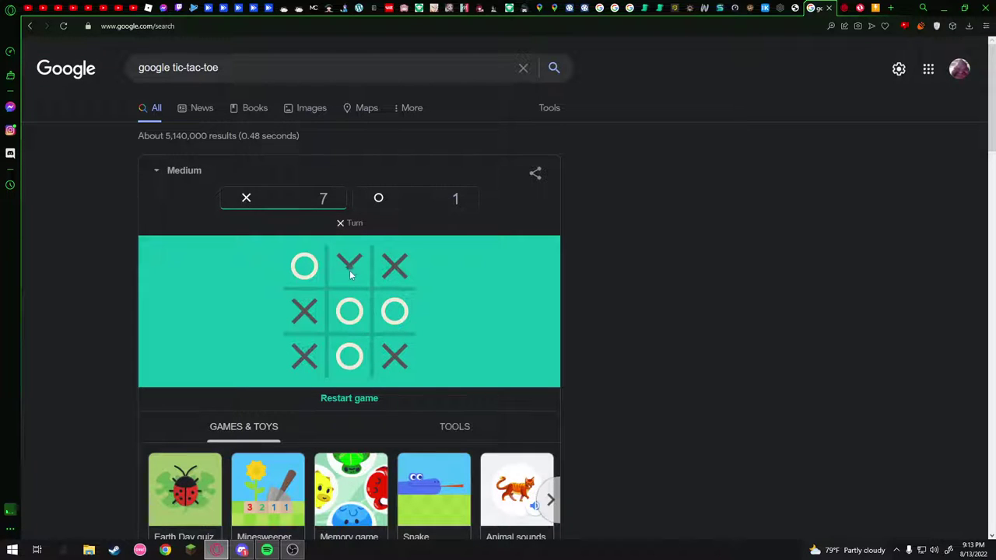
click(340, 292)
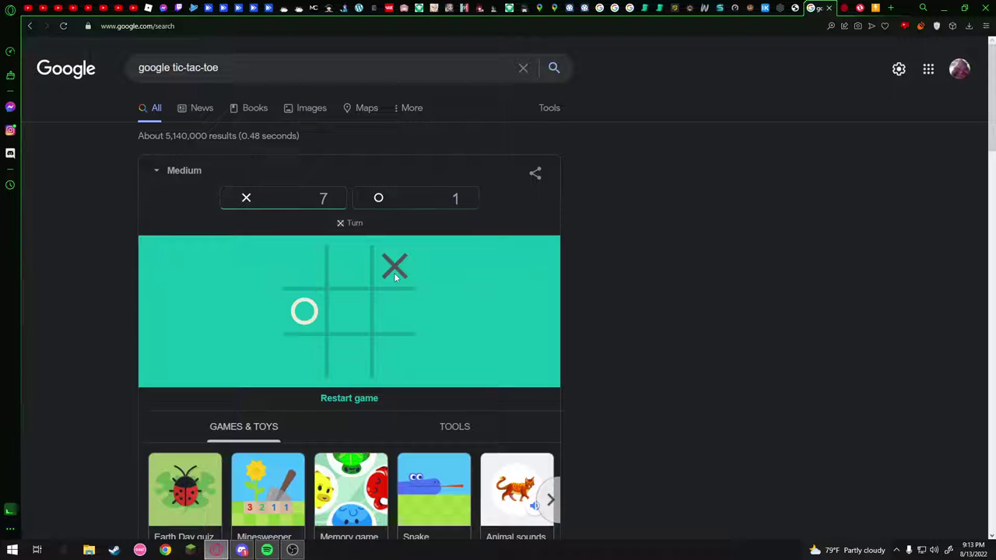
- Play a twelfth tic-tac-toe round as X, marking the grid's top-right, bottom-right, centre and bottom-left squares
click(393, 356)
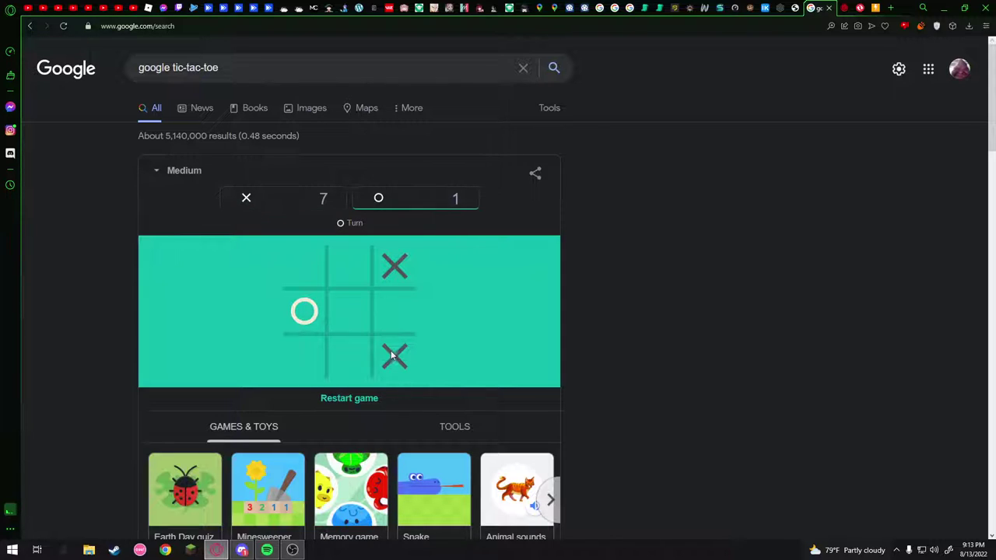
click(352, 314)
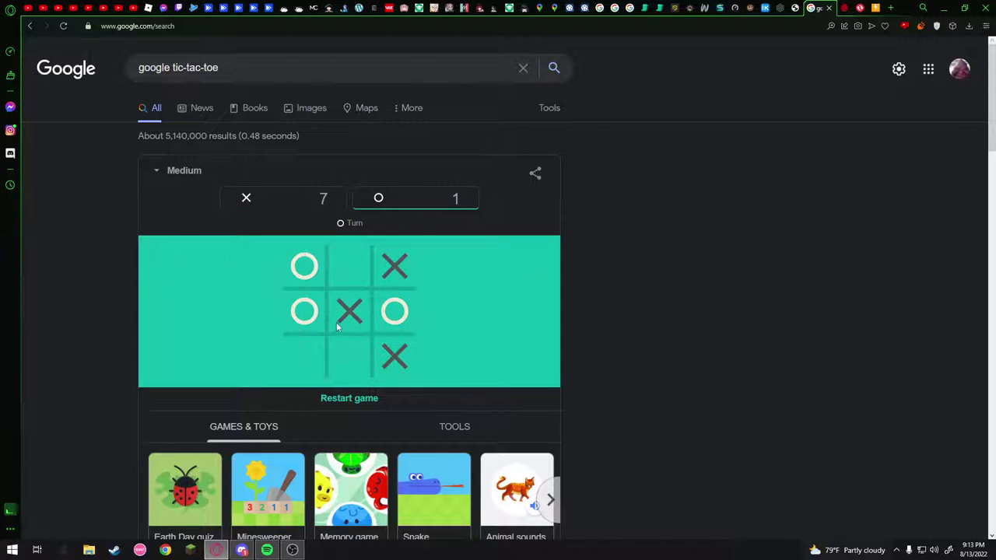
click(311, 350)
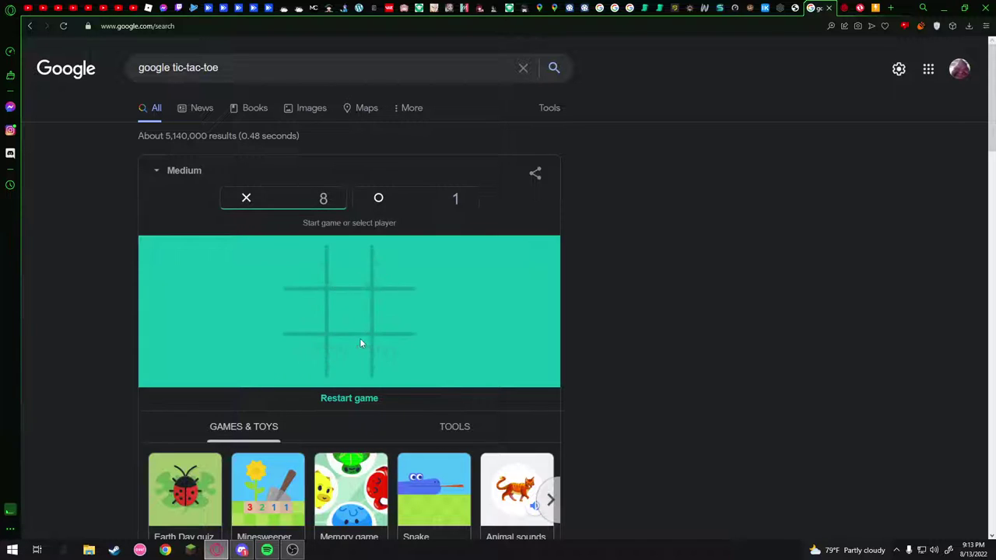
- Start a thirteenth tic-tac-toe round as X, marking the grid's top-right, bottom-left and top-left squares
click(391, 278)
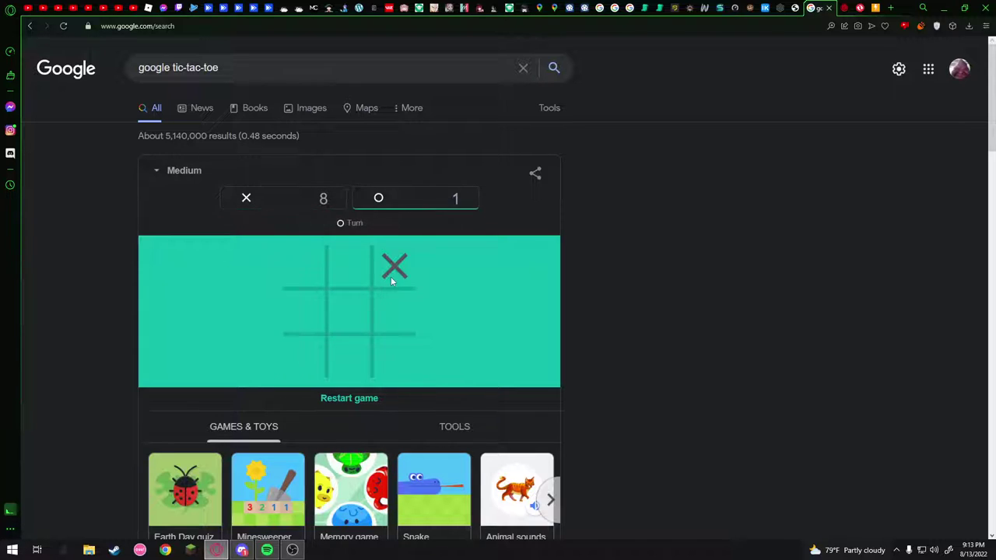
click(312, 354)
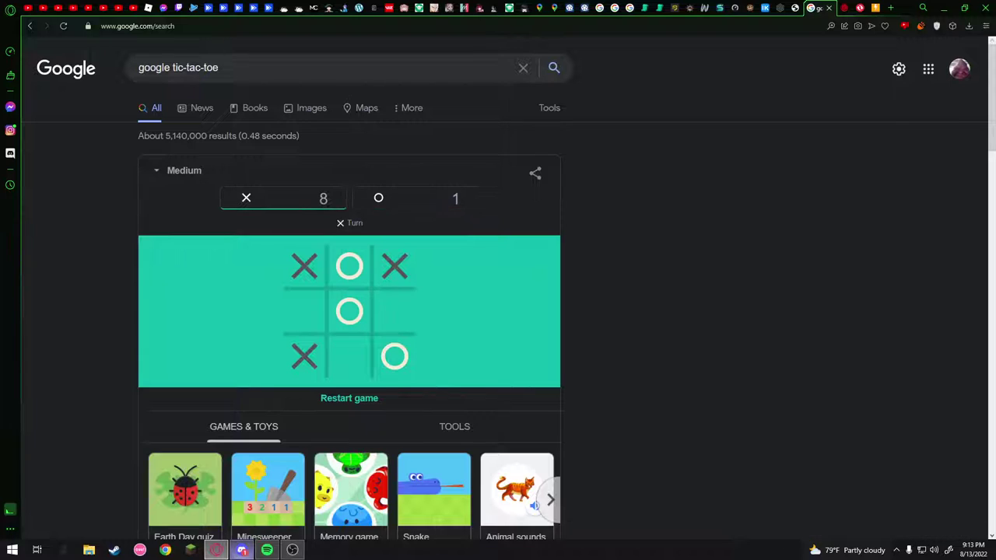
- Switch to Discord and open the 1 | VC call to view the shared Paint drawing stream
click(241, 550)
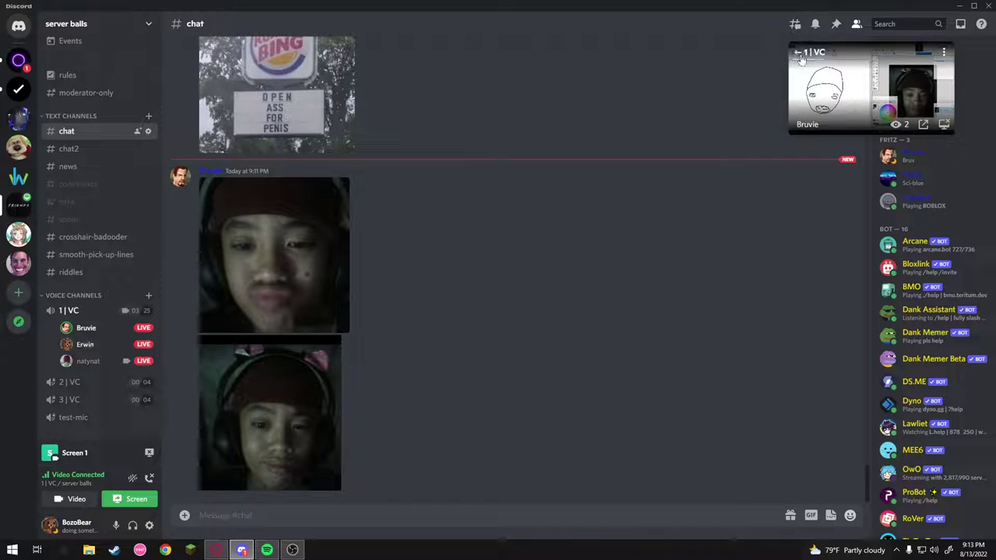
click(856, 86)
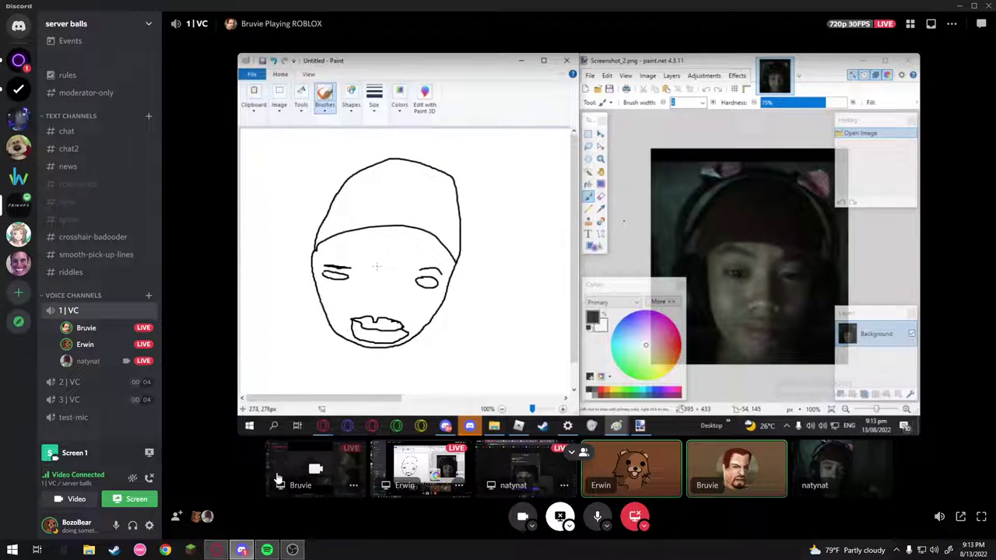
- Switch back to the browser and finish the thirteenth tic-tac-toe round by marking the grid's middle-left square, and dismiss the result
click(218, 550)
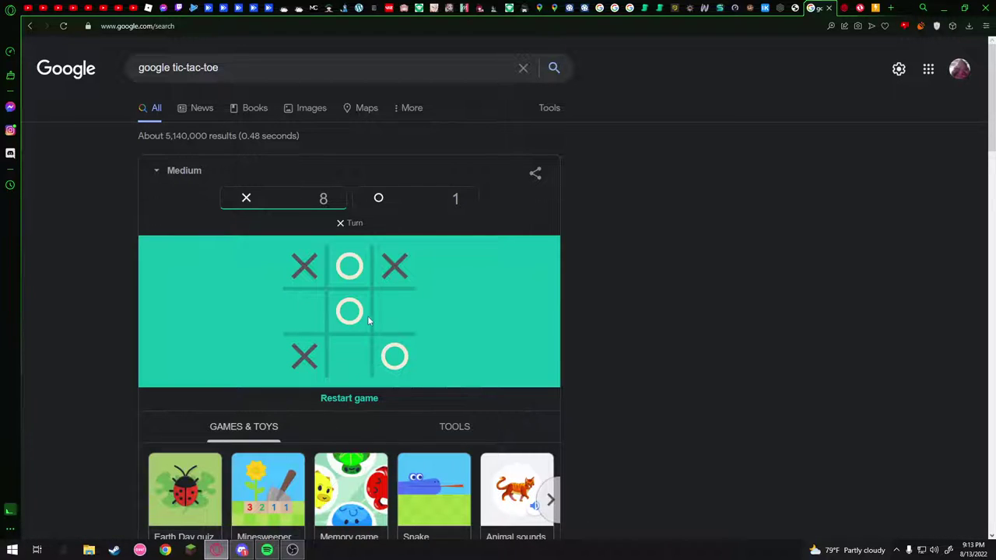
click(313, 320)
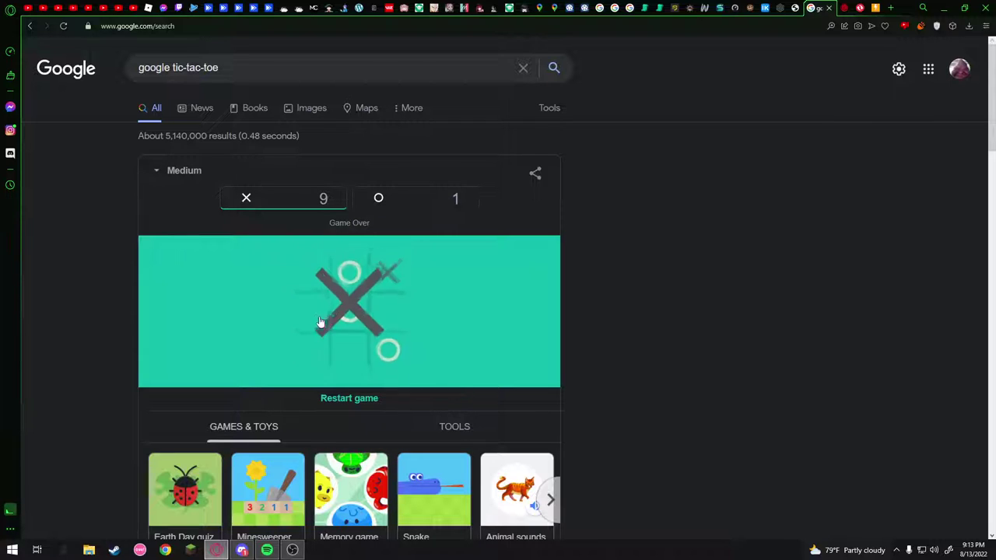
click(347, 314)
- Play a fourteenth tic-tac-toe round as X, marking the grid's top-right, bottom-left, top-left and middle-left squares
click(395, 265)
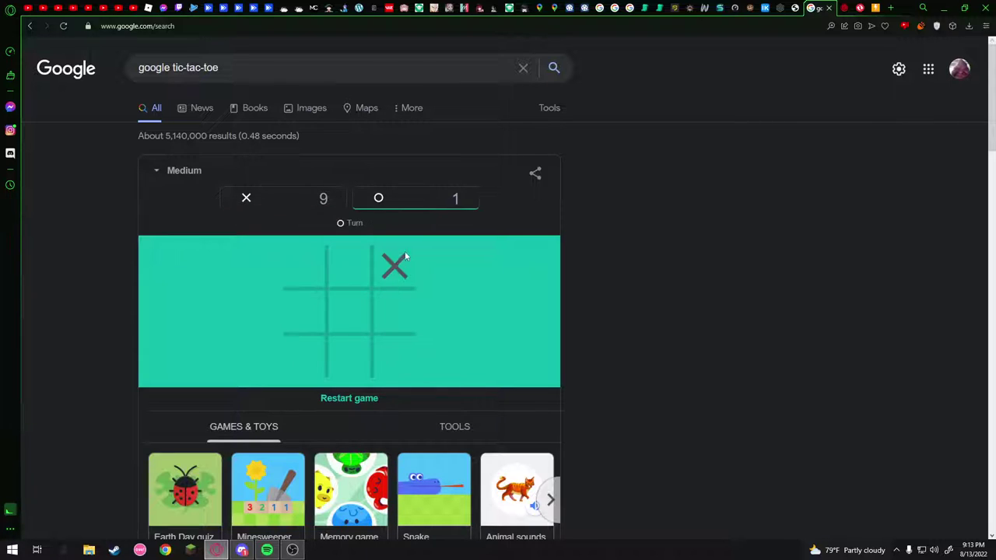
click(310, 357)
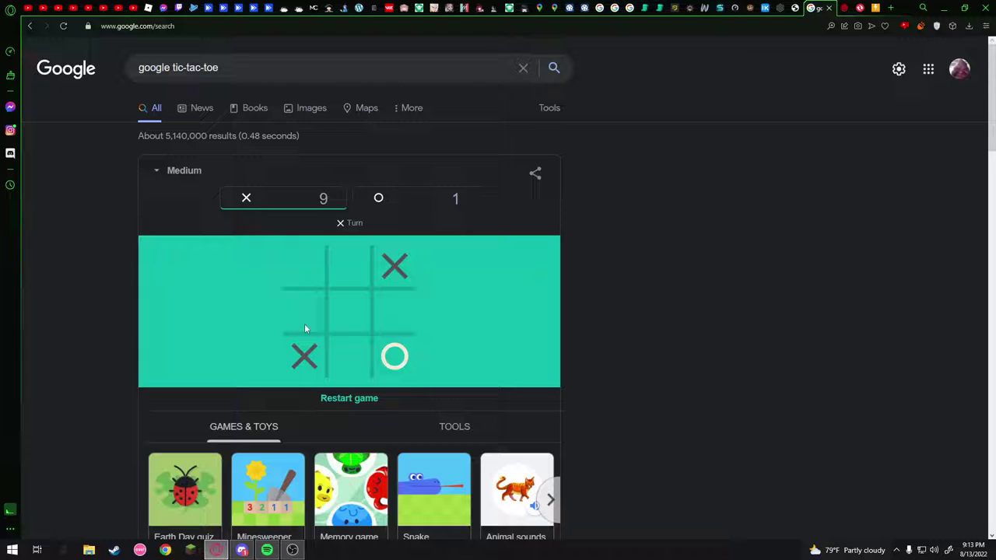
click(307, 266)
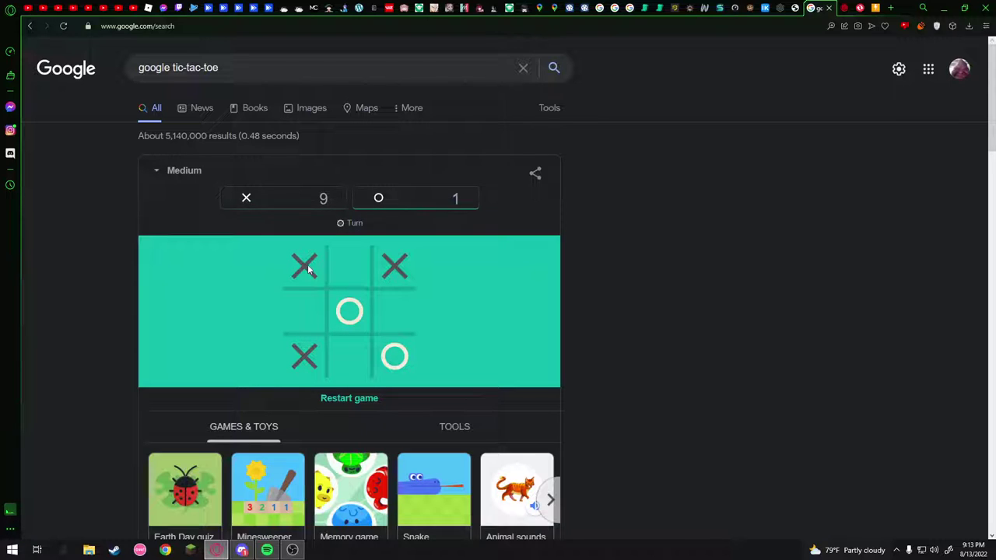
click(305, 313)
- Check the Discord call, return to the browser and play a fifteenth tic-tac-toe round as X, marking the grid's top-right, bottom-right and bottom-left squares
click(218, 551)
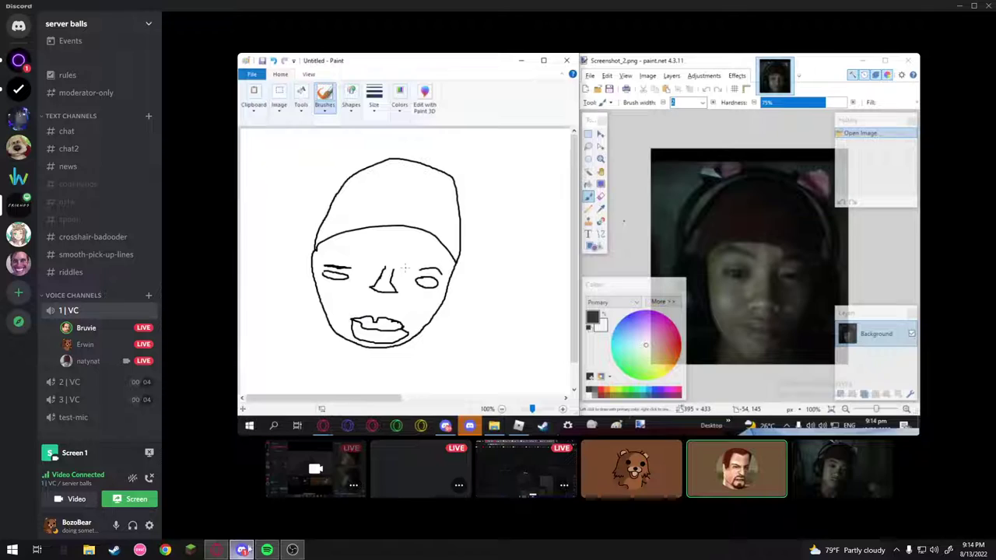
click(218, 550)
click(384, 291)
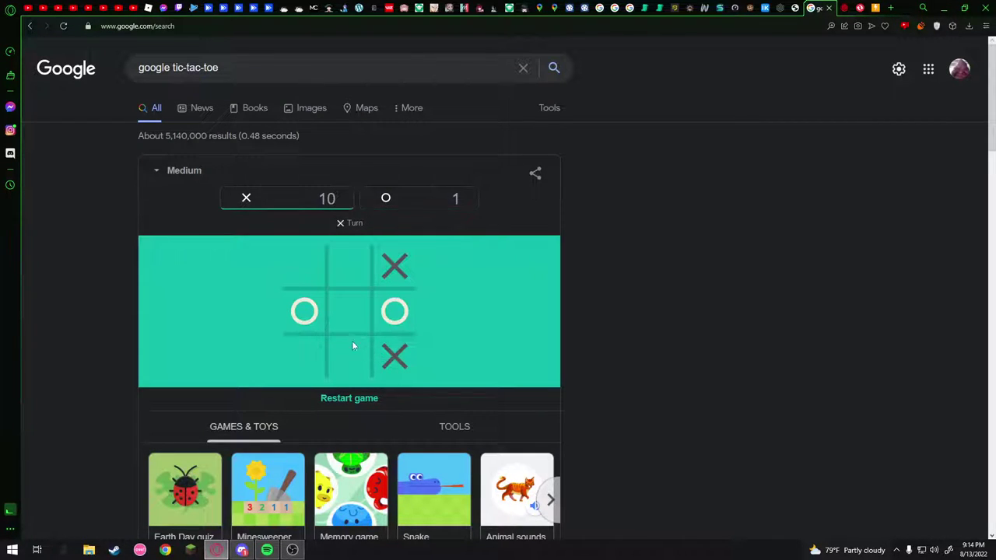
click(303, 355)
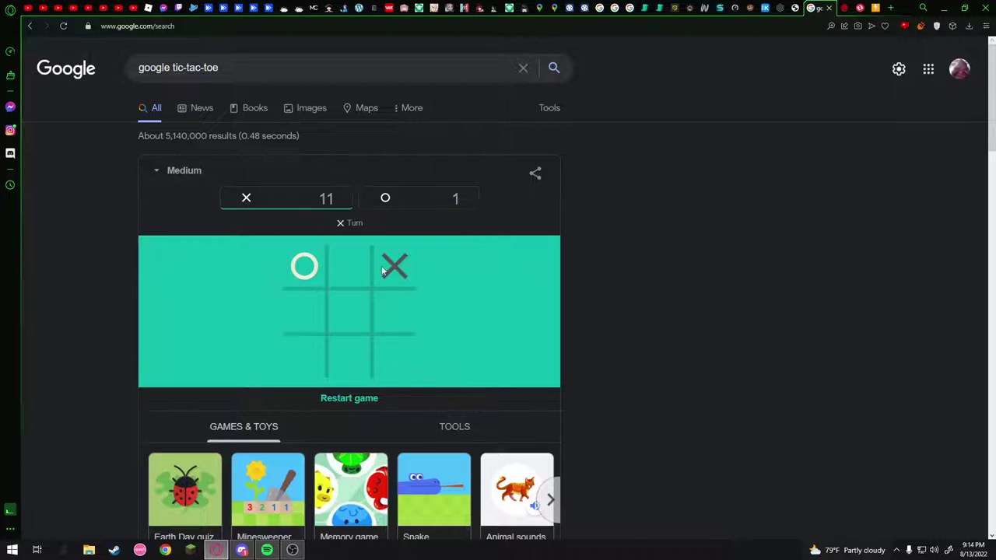
- Continue the sixteenth tic-tac-toe round as X, marking the grid's bottom-left, bottom-right, top-middle and middle-left squares, and dismiss the result
click(304, 363)
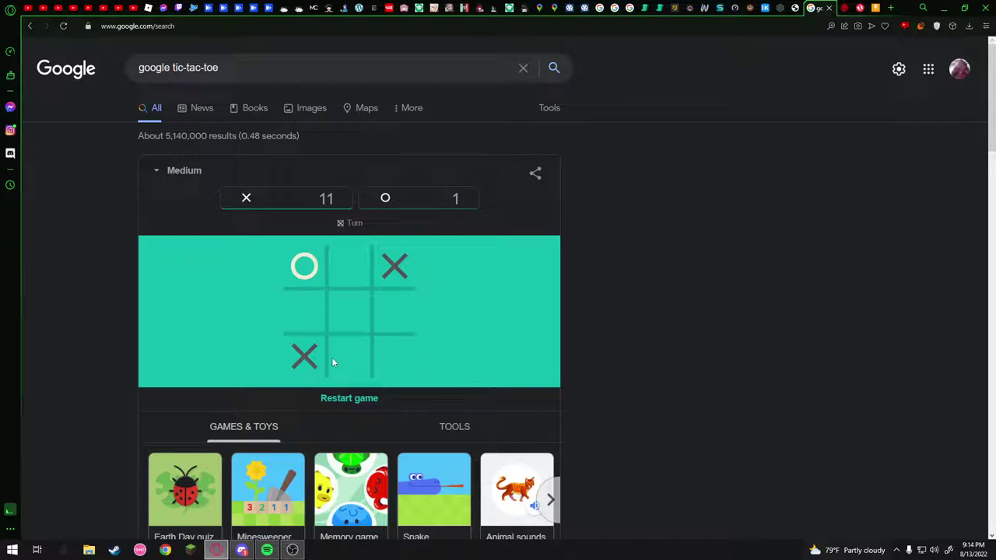
click(384, 357)
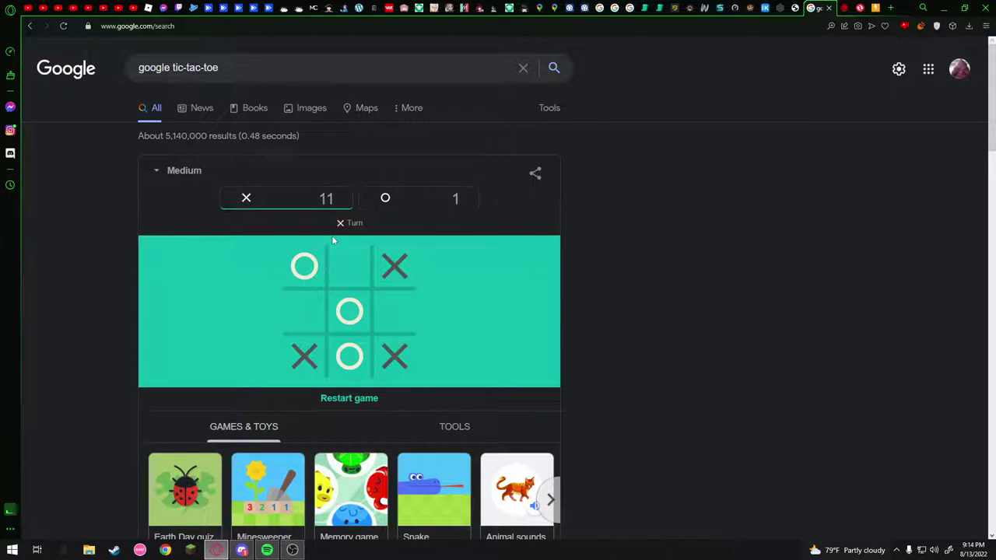
click(352, 282)
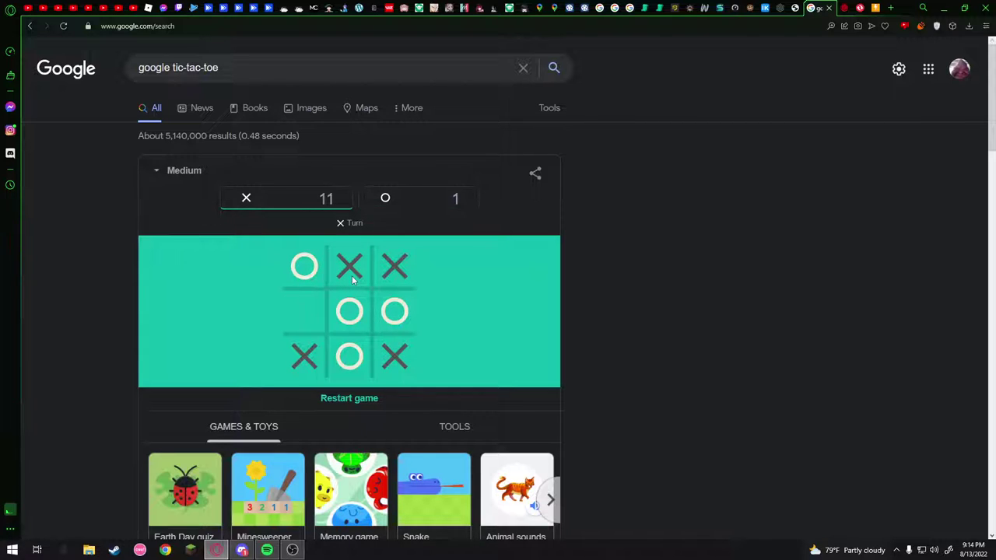
click(301, 314)
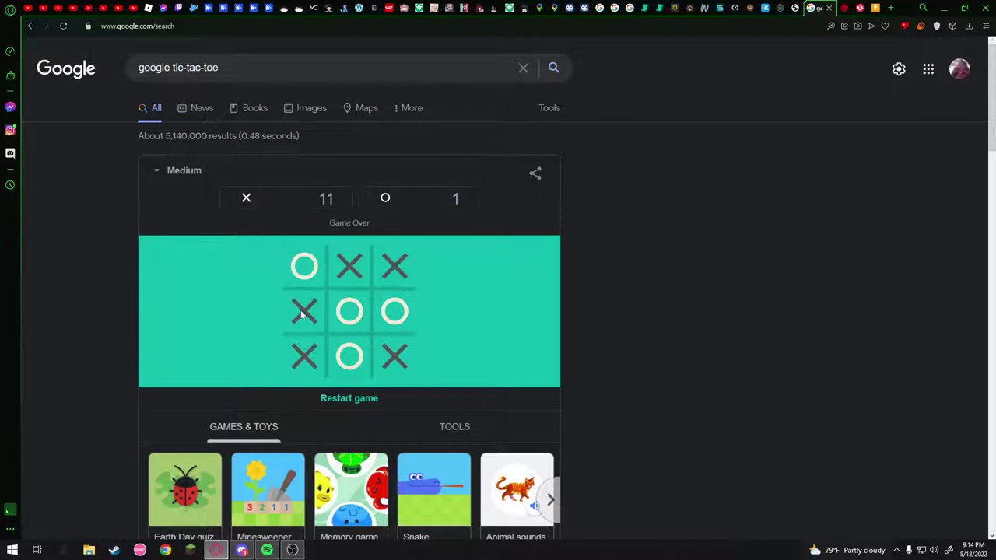
click(363, 318)
- Play a seventeenth tic-tac-toe round as X, marking the grid's top-right, top-left, bottom-right and bottom-middle squares
click(384, 270)
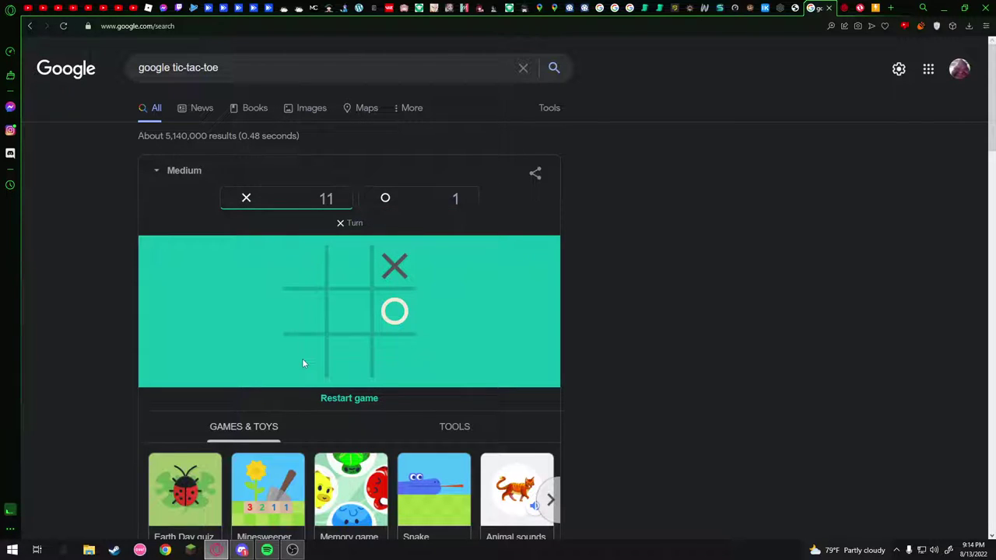
click(294, 265)
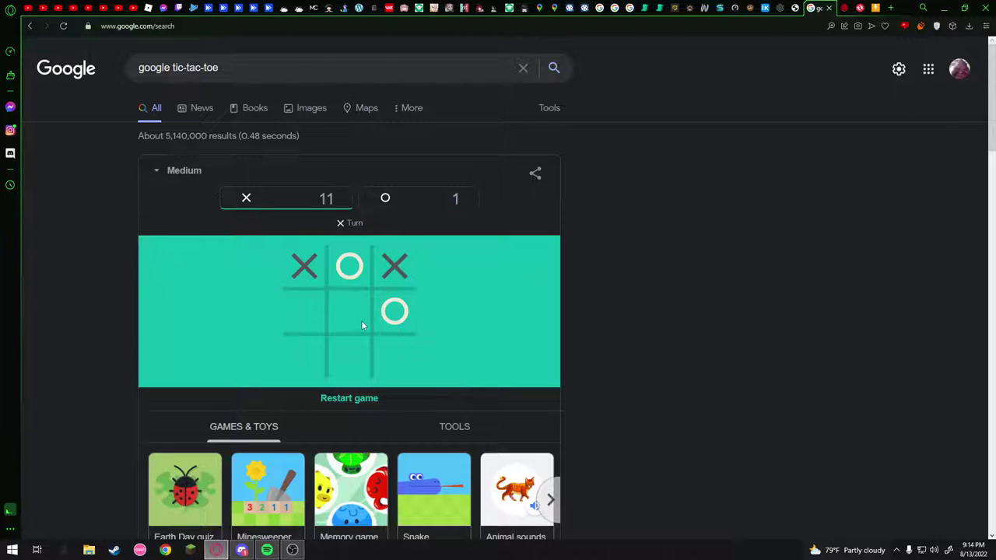
click(381, 366)
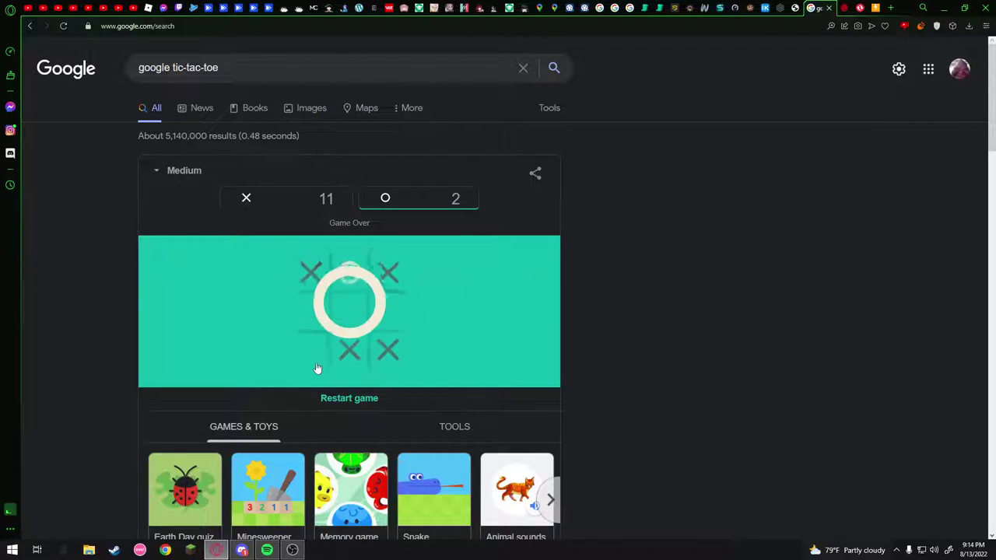
- Play an eighteenth tic-tac-toe round as X, marking the top-right, bottom-right, middle-left, bottom-middle and top-left squares, and dismiss the result
click(401, 265)
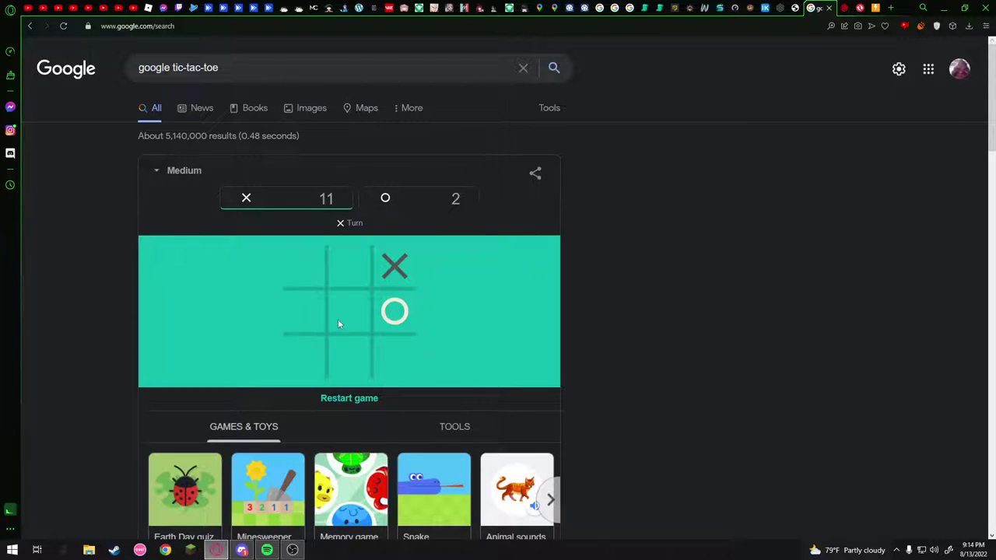
click(395, 357)
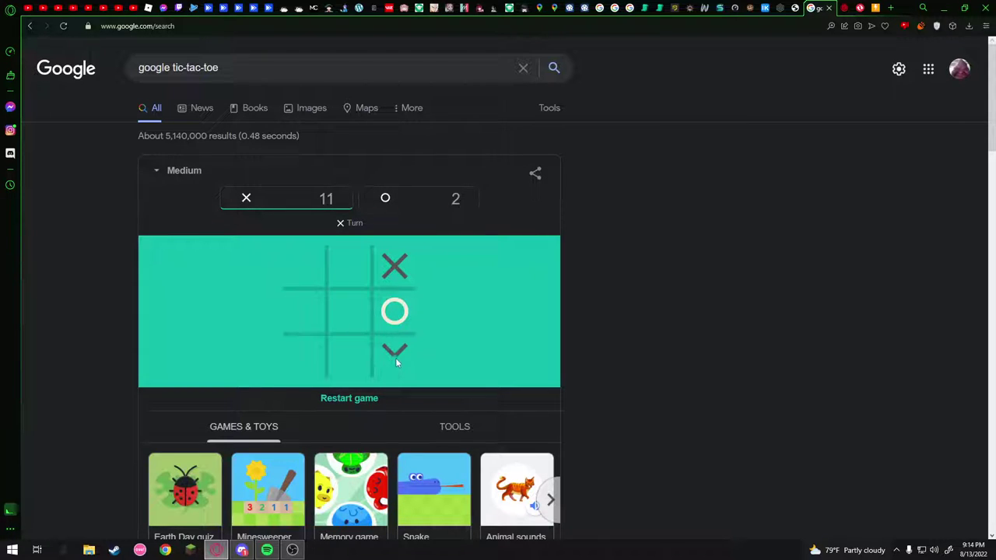
click(309, 322)
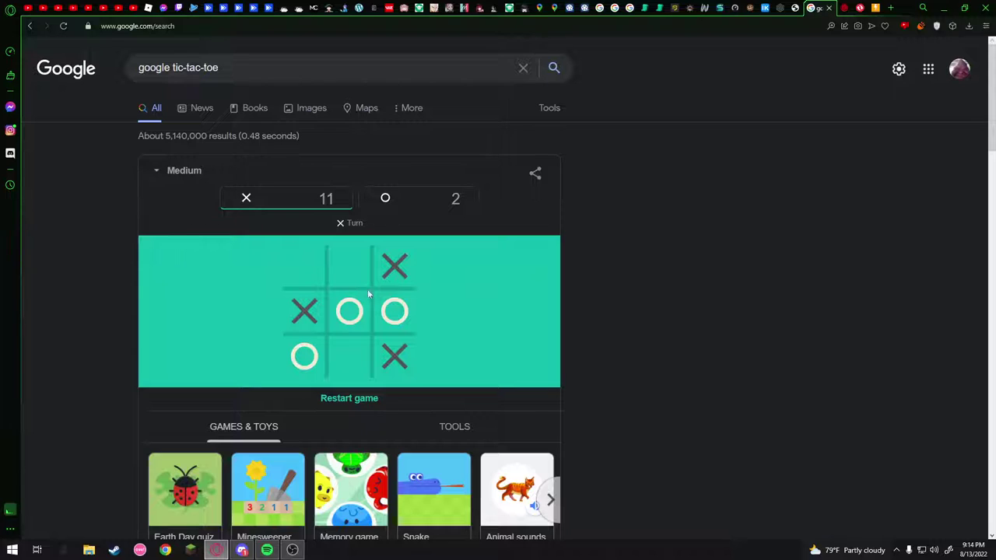
click(351, 359)
click(314, 278)
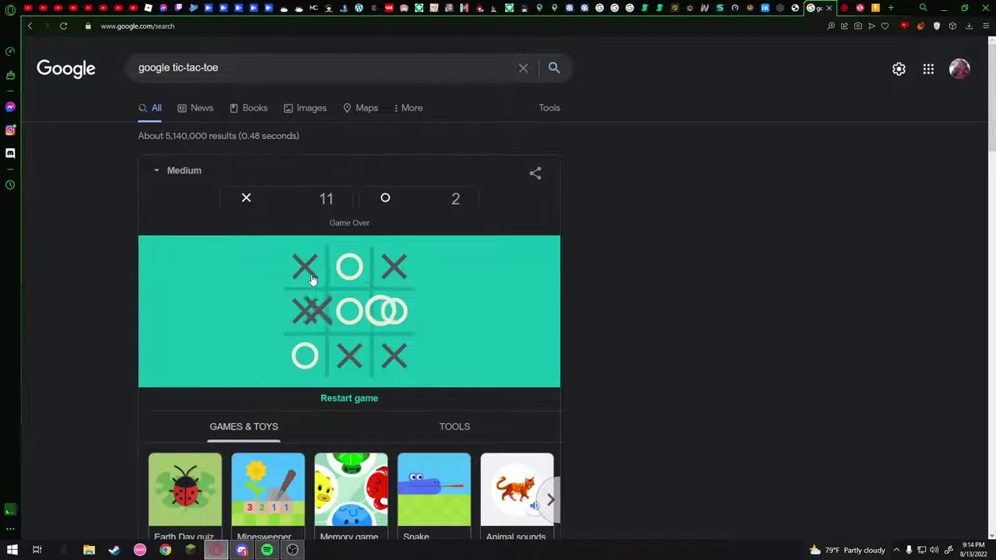
click(431, 336)
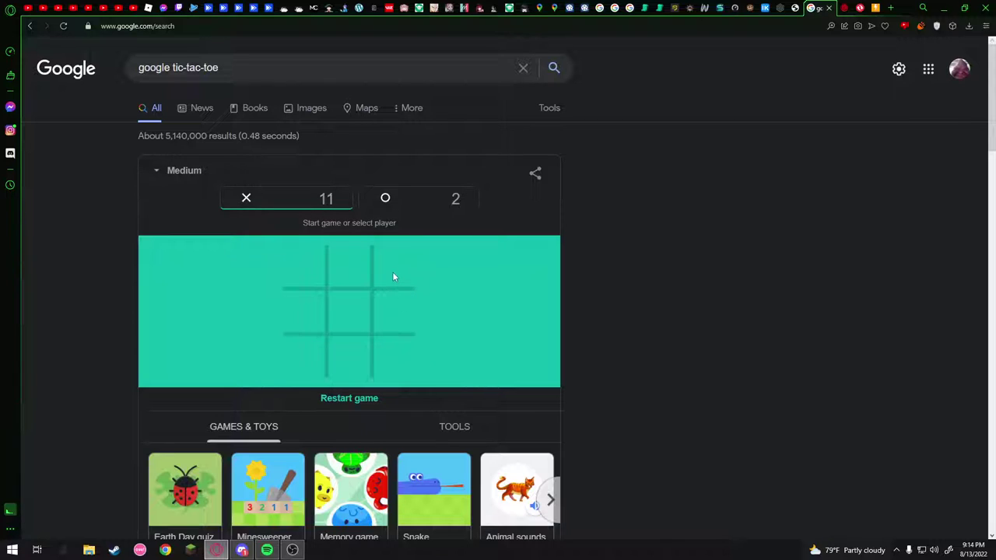
- Play a nineteenth tic-tac-toe round as X, marking the grid's top-right, bottom-left, bottom-right and middle-right squares
click(393, 275)
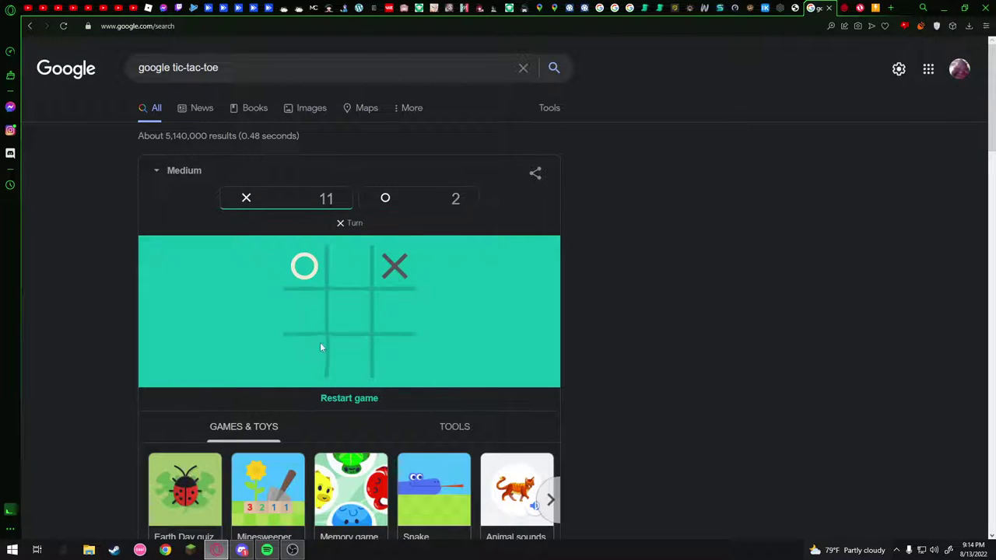
click(397, 358)
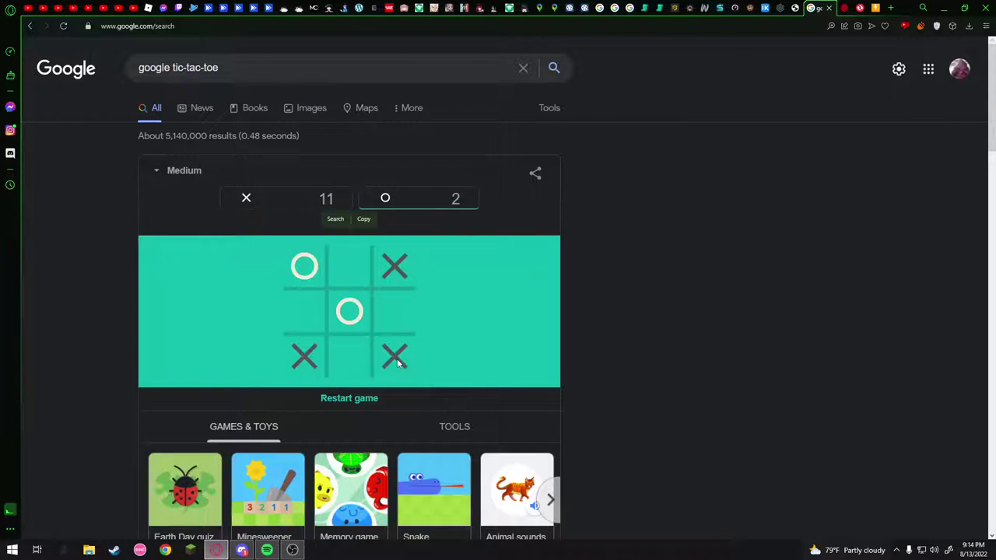
click(391, 311)
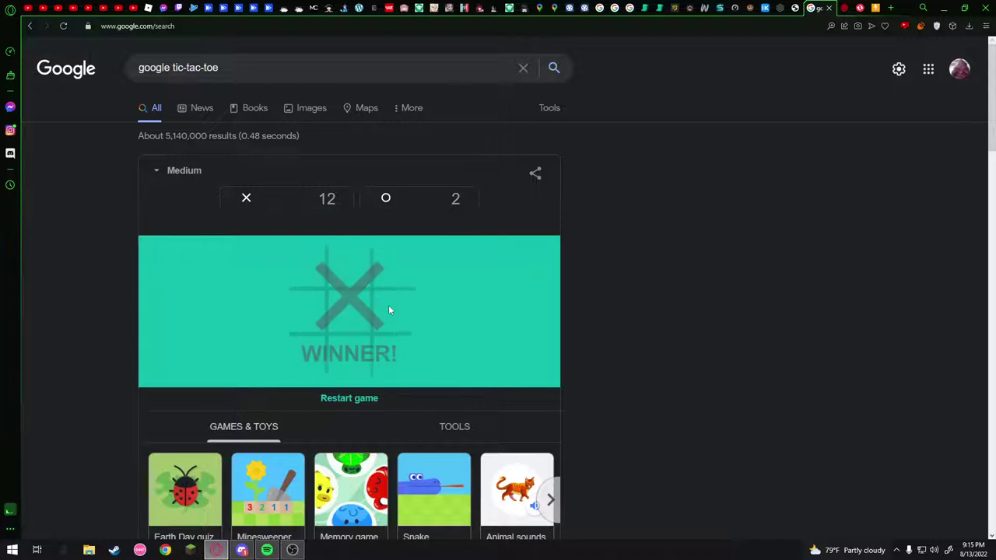
- Play a twentieth tic-tac-toe round as X, marking the grid's top-right, bottom-left, top-left and middle-left squares
click(401, 266)
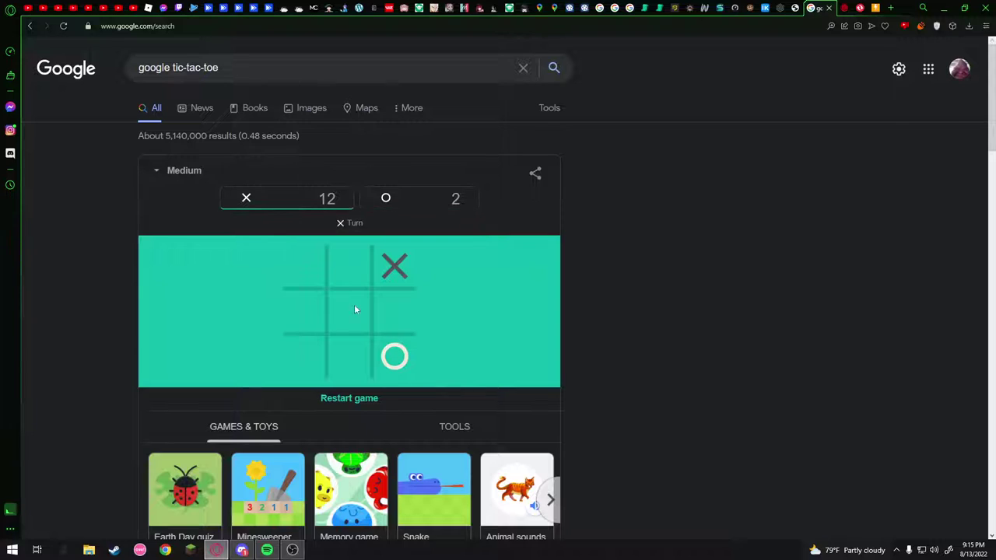
click(285, 356)
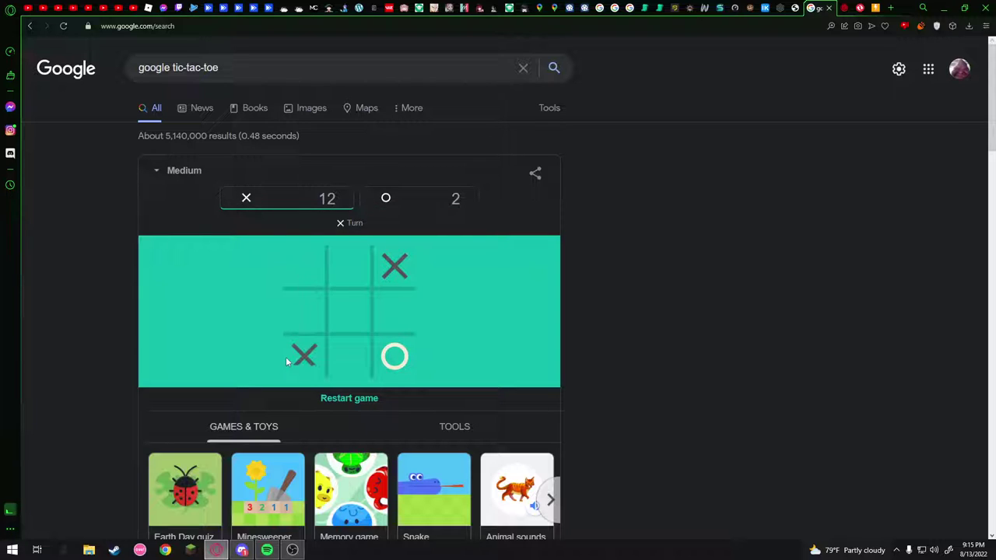
click(314, 268)
click(295, 311)
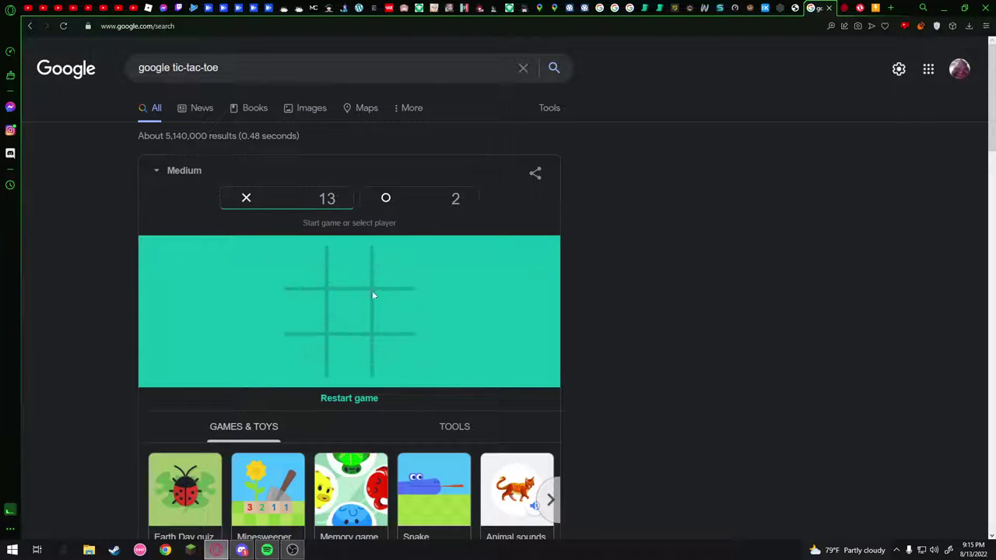
- Play a twenty-first tic-tac-toe round as X, marking the grid's top-right, bottom-right, bottom-left and bottom-middle squares, and dismiss the result
click(395, 267)
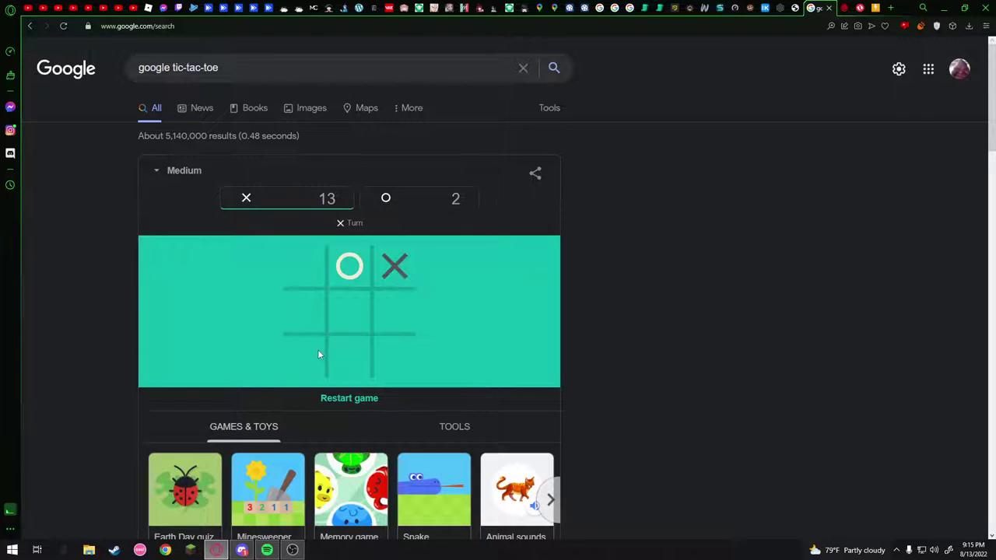
click(396, 363)
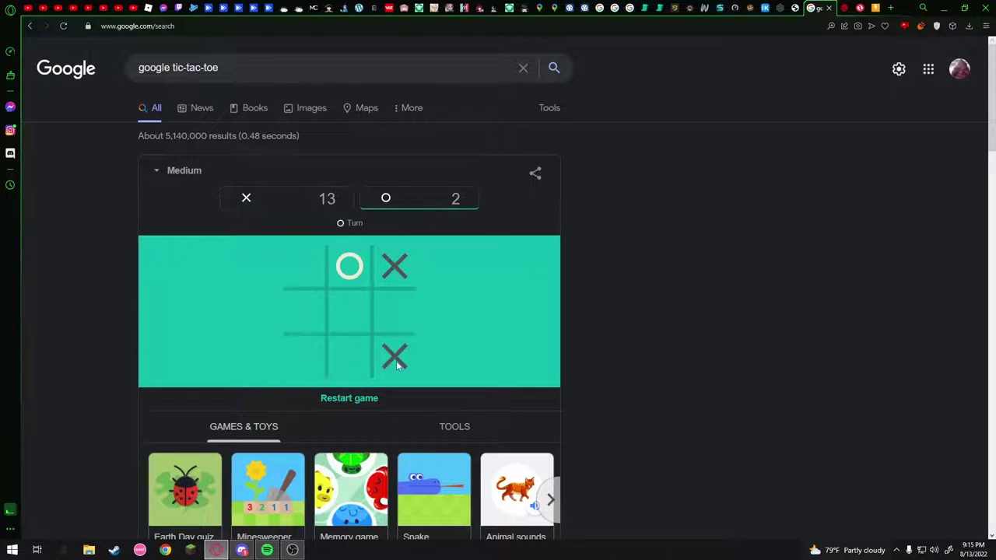
click(307, 355)
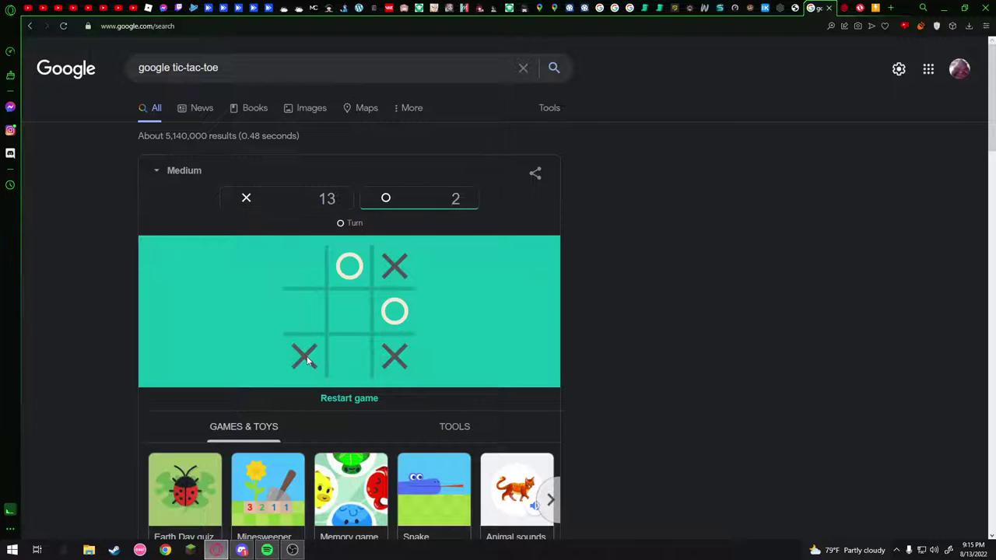
click(349, 356)
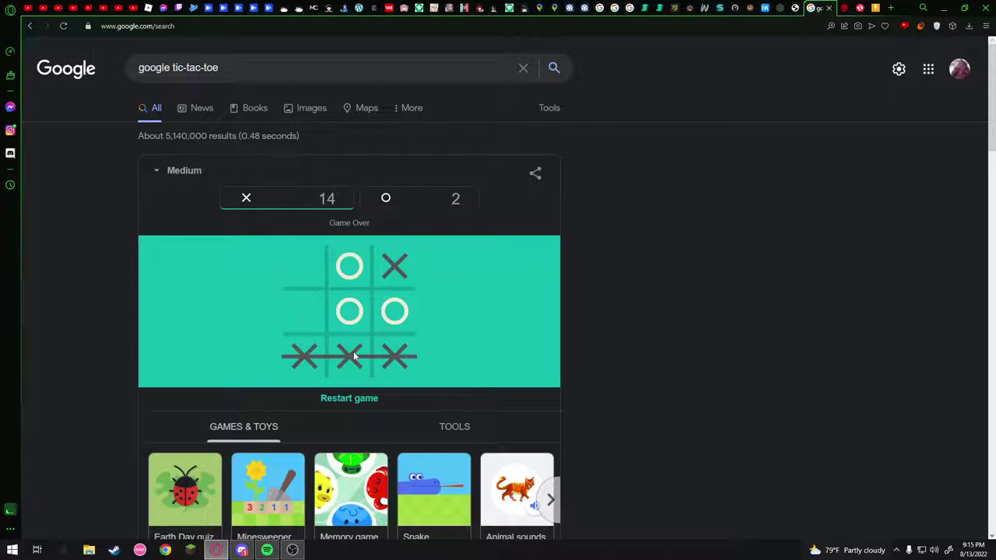
click(353, 357)
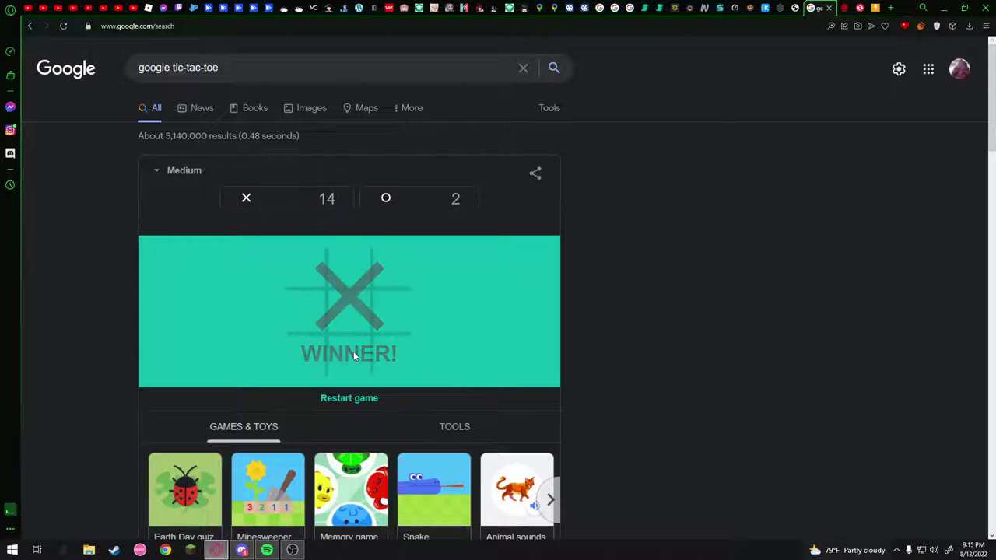
- Play a twenty-second tic-tac-toe round as X, marking the grid's top-right, bottom-right, top-left and top-middle squares, and dismiss the result
click(383, 256)
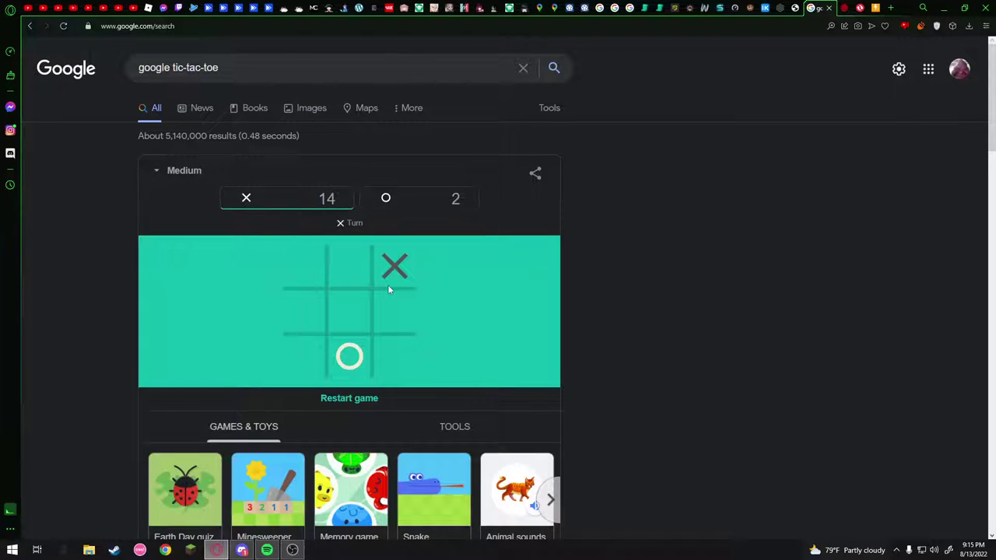
click(395, 354)
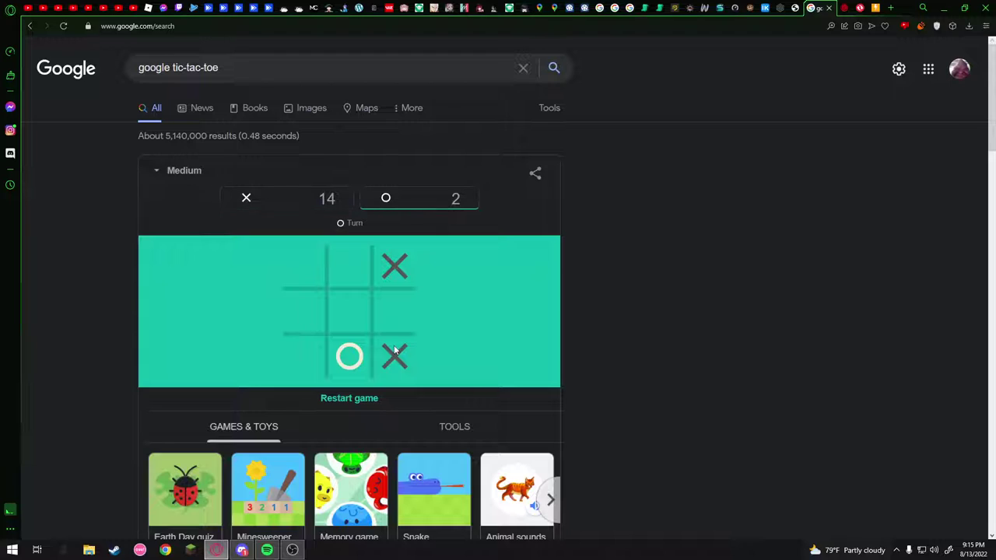
click(303, 267)
click(360, 276)
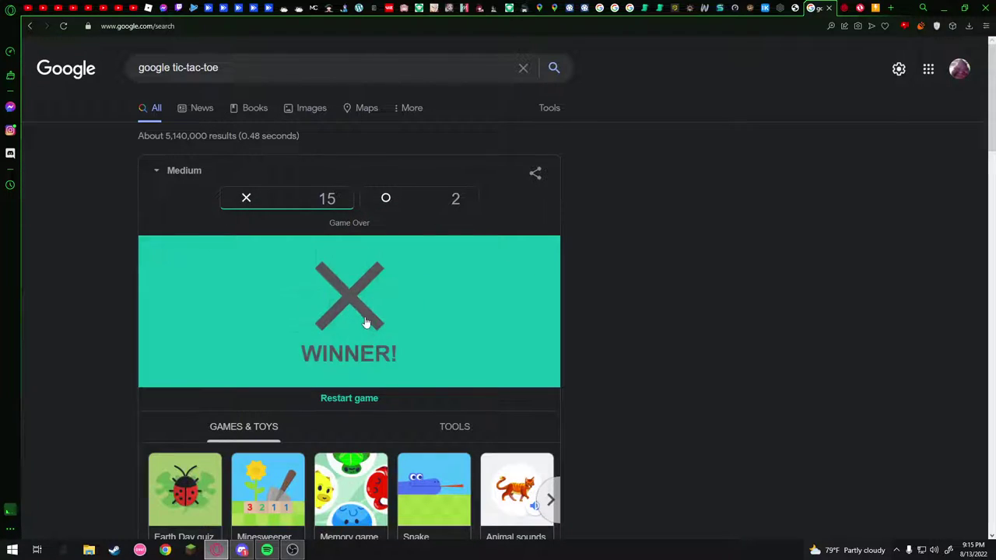
click(365, 318)
- Play a twenty-third tic-tac-toe round as X, marking the grid's top-right, bottom-left, bottom-right and middle-right squares
click(393, 261)
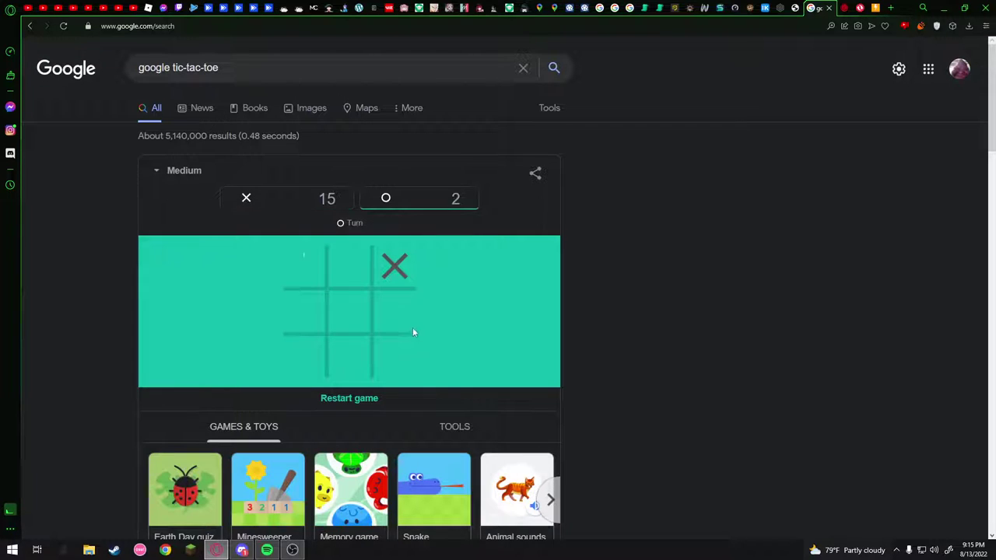
click(308, 360)
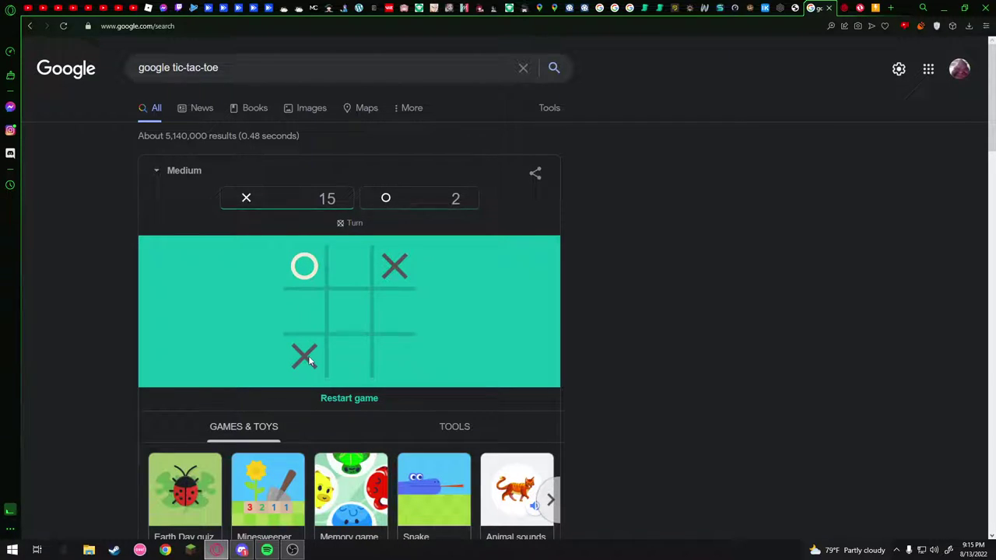
click(393, 354)
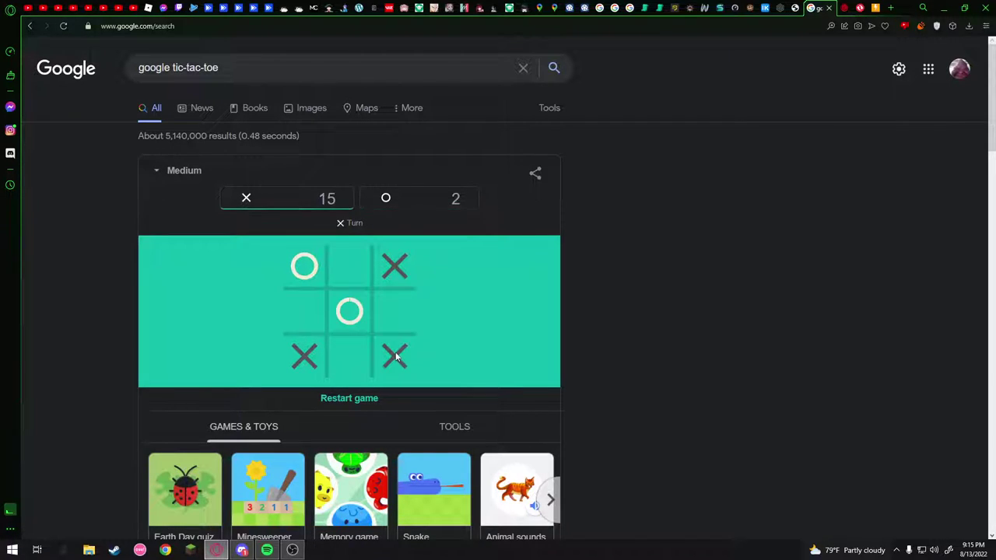
click(392, 311)
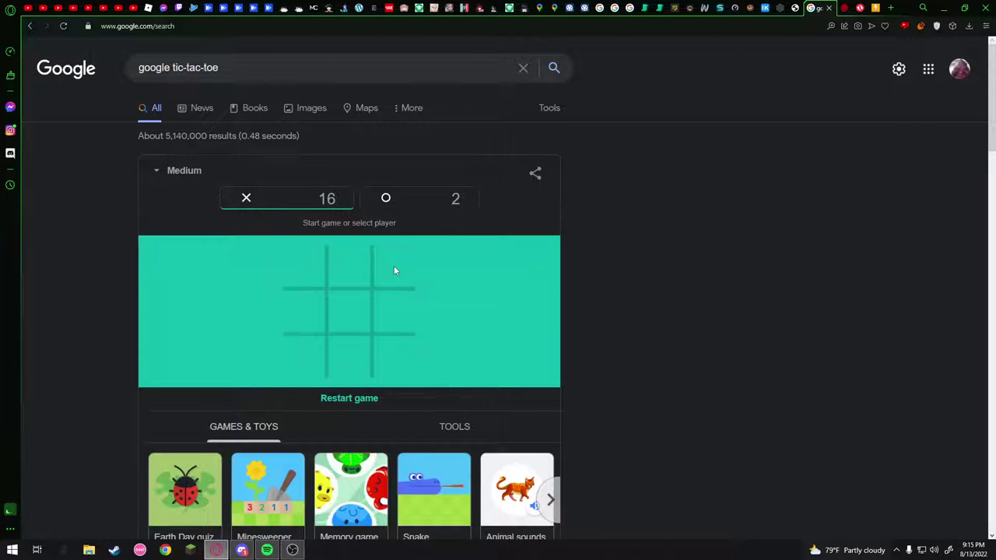
- Play a tic-tac-toe round as X, marking the top-right, top-left, bottom-right and top-middle squares
click(394, 265)
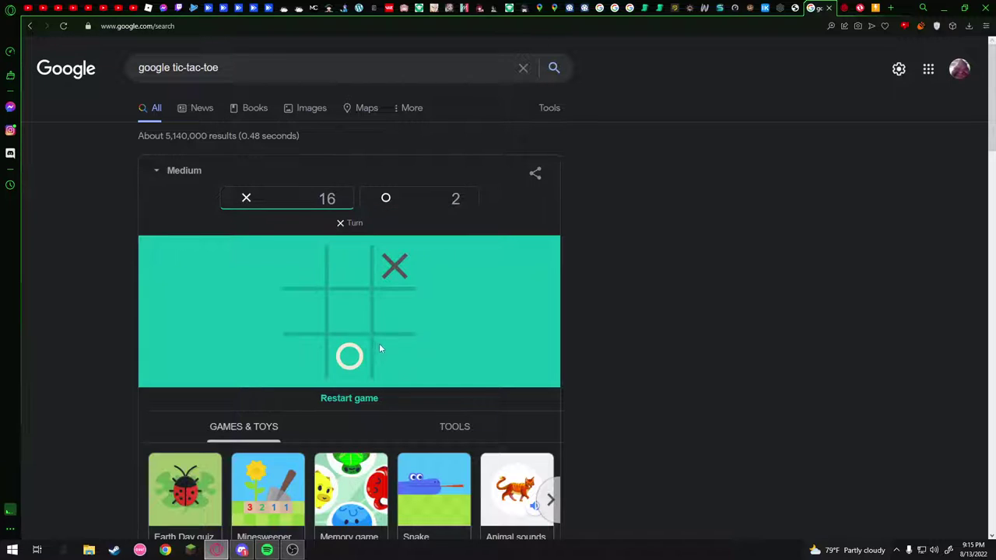
click(292, 264)
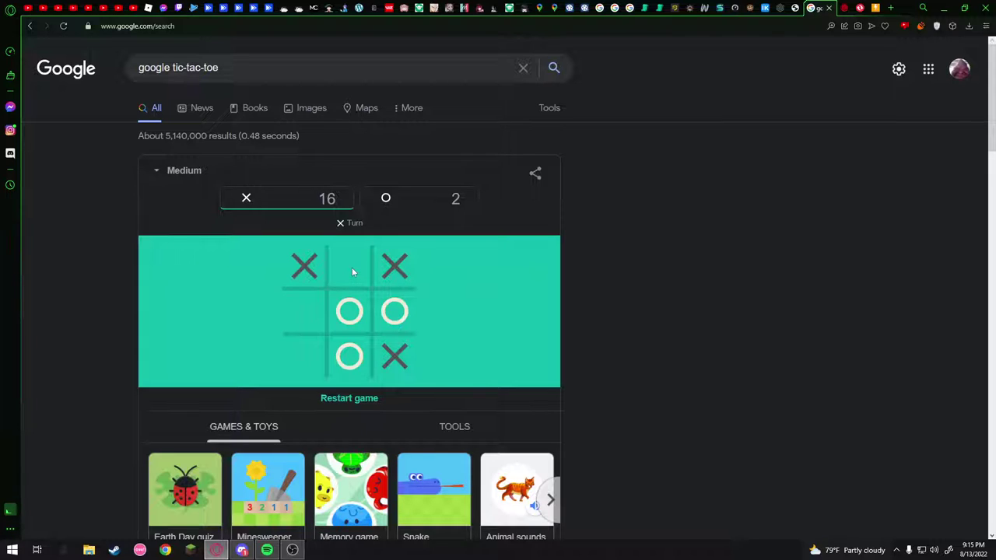
click(353, 271)
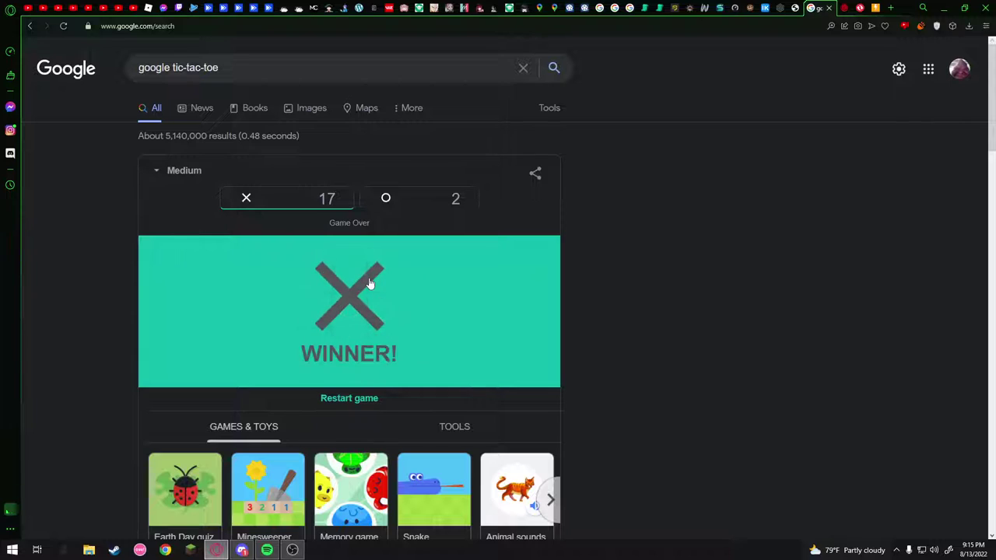
- Play another round as X, taking the top-right corner and completing the bottom row
click(394, 267)
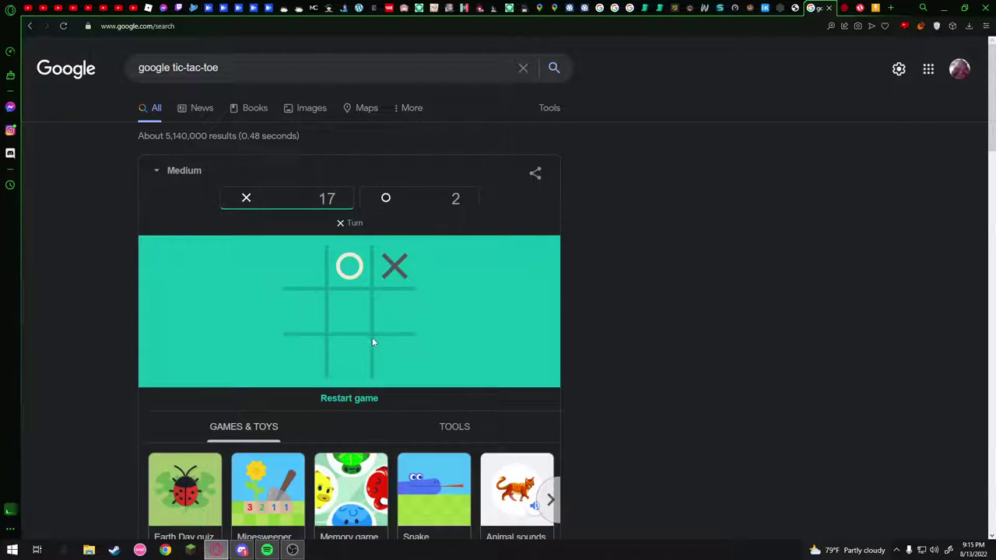
click(390, 355)
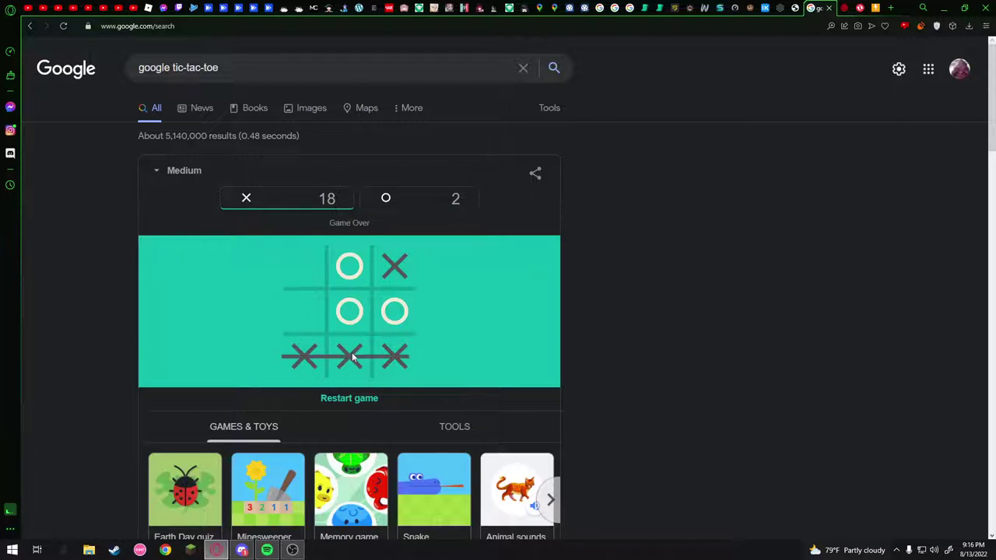
- Switch to Discord, open the server's chat channel and look through the member list down to the bots
click(215, 550)
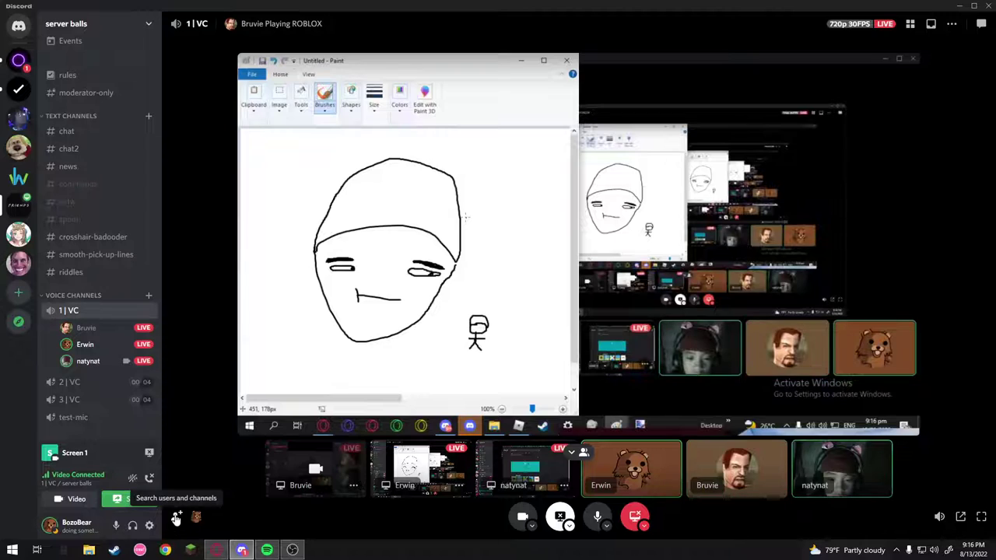
mouse_move(215, 554)
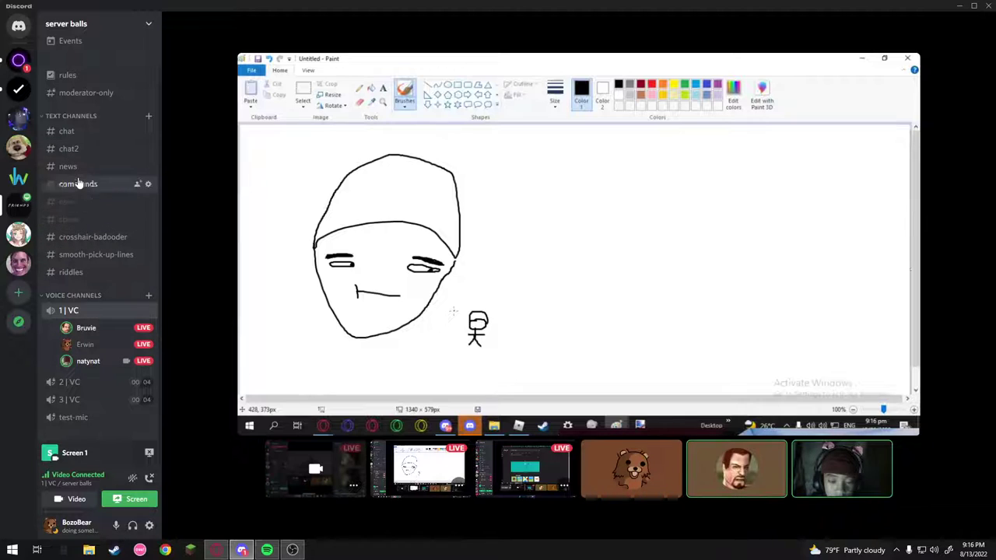
click(67, 131)
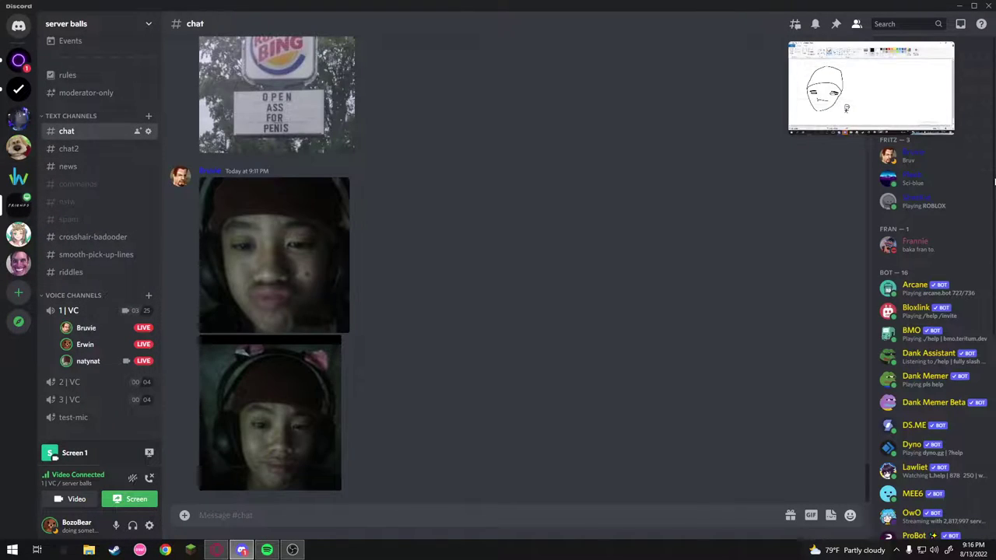
scroll(988, 186, down, 4)
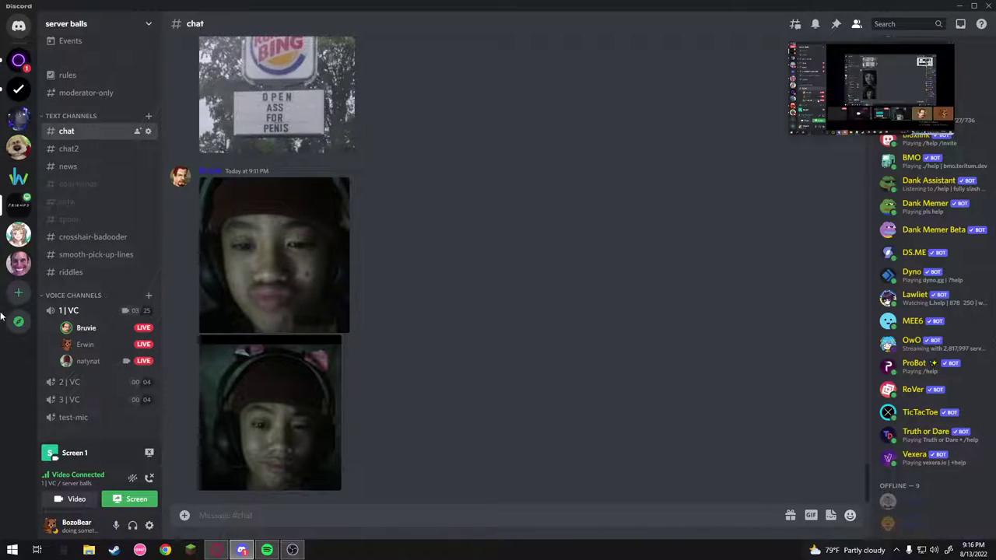
- Create a text channel named tic-tac-toe in the server's Text Channels category
click(137, 182)
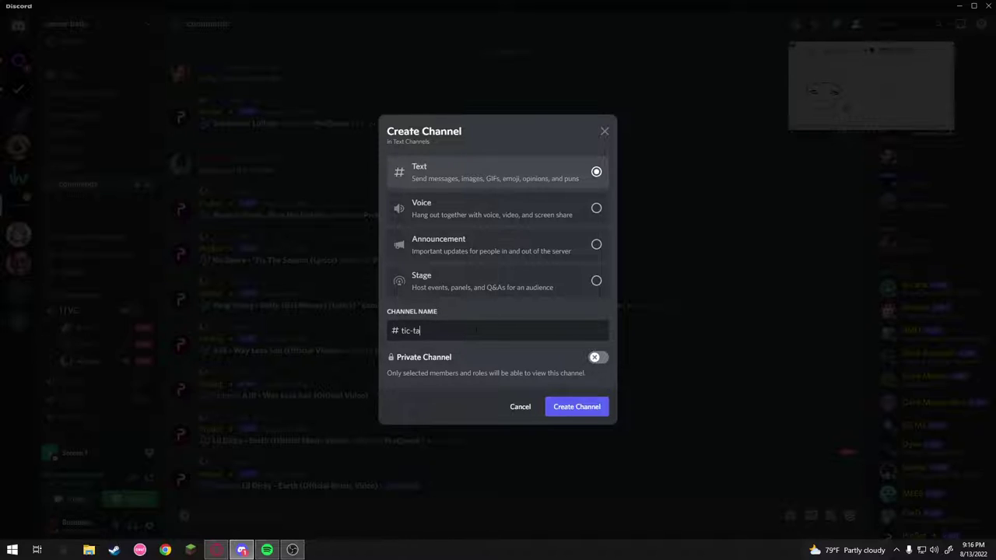
click(555, 410)
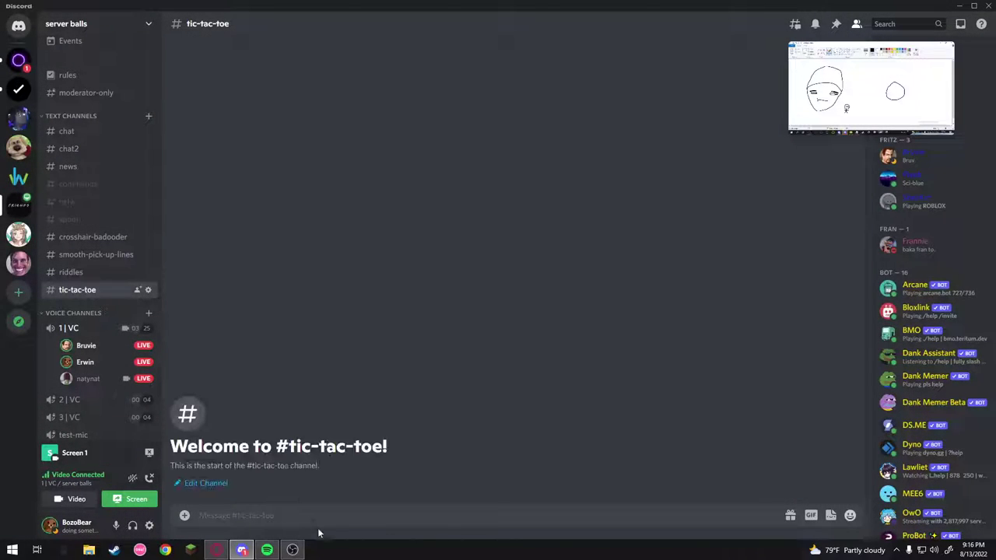
- Send a /tictactoe challenge in the tic-tac-toe channel, setting the voice-channel member with video on as opponent
text(/tic)
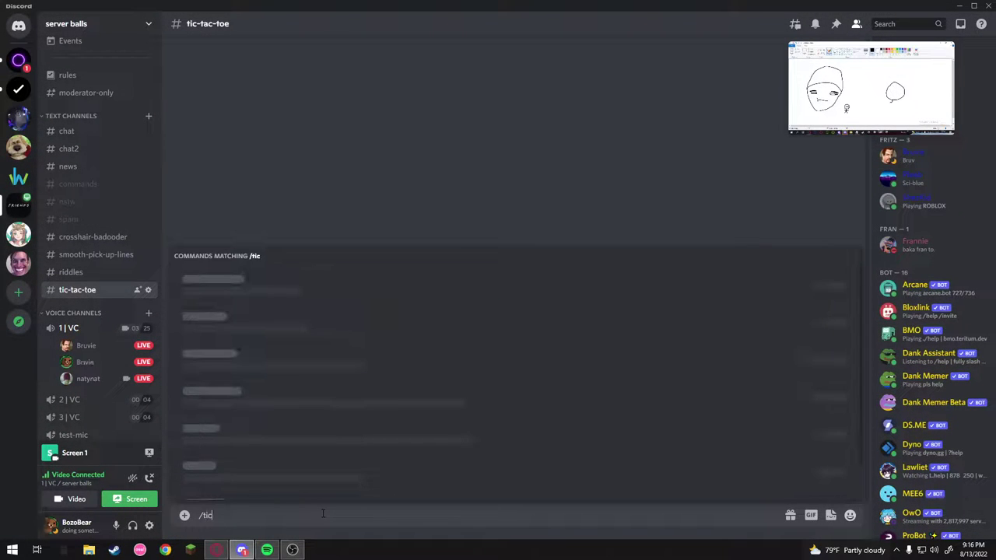
key(Tab)
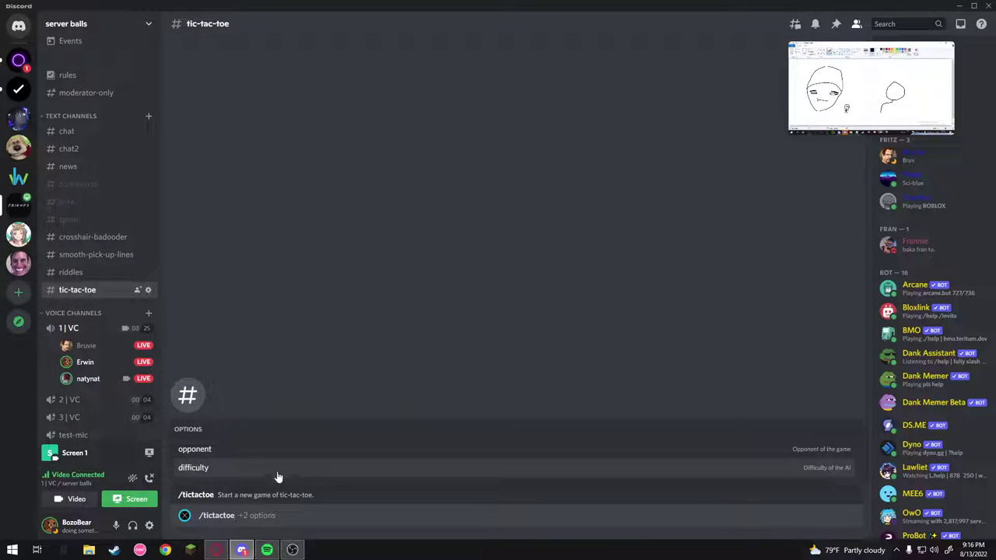
click(274, 462)
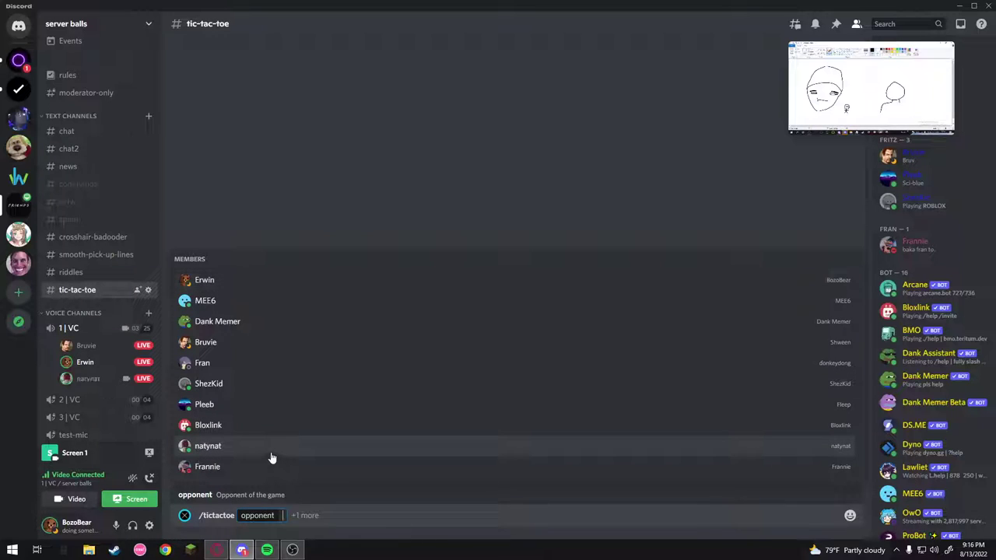
text(na)
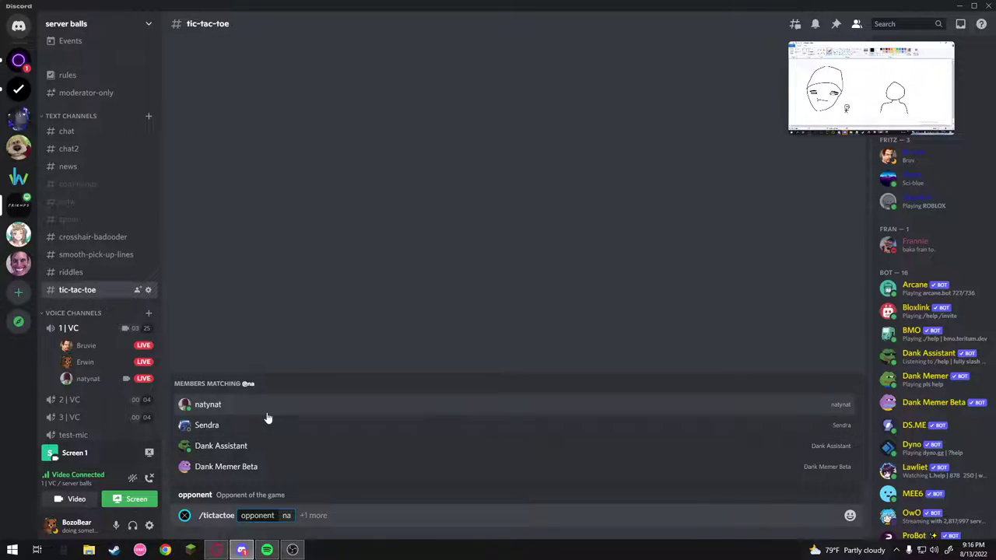
click(266, 411)
key(Return)
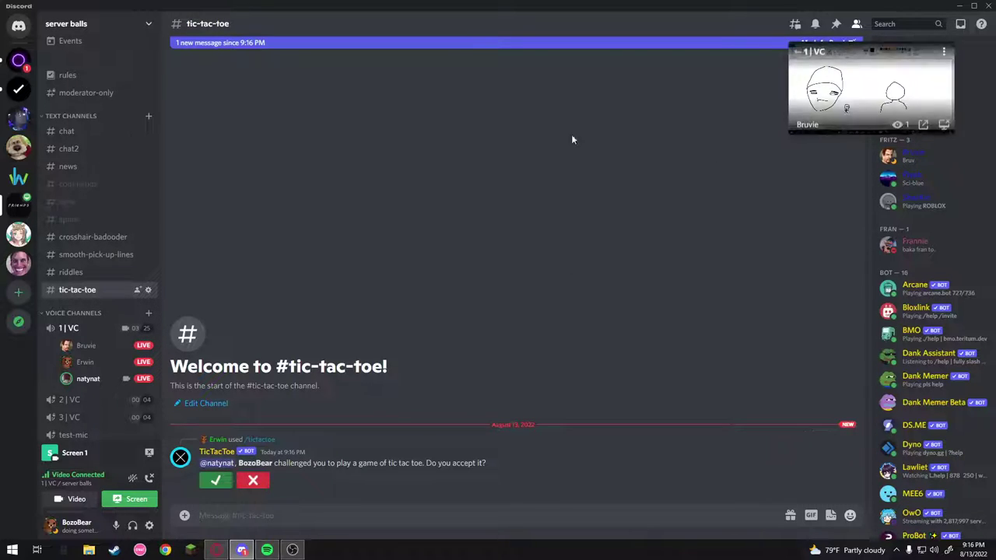
- Check the voice channel's screen share, move the floating stream preview over the channel list and return to the tic-tac-toe channel
click(225, 381)
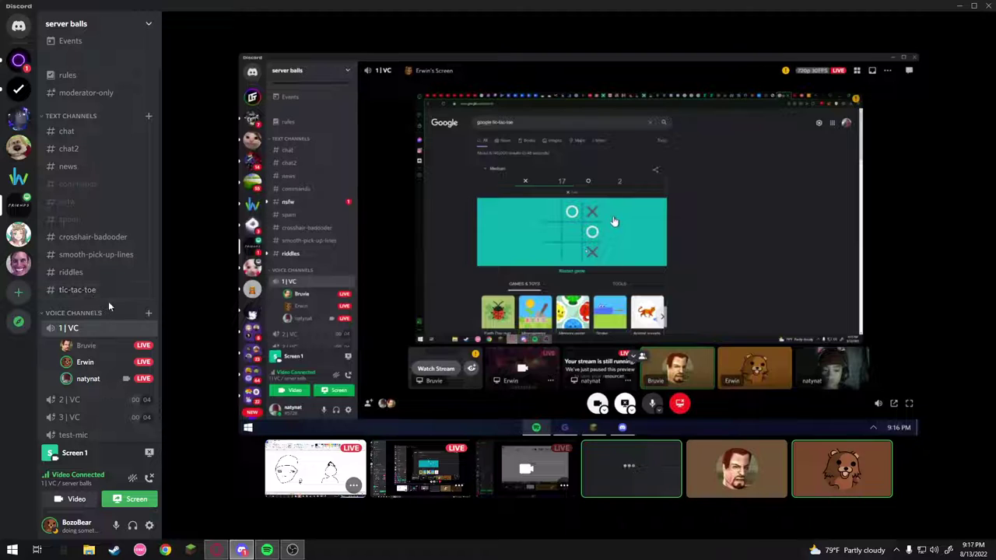
click(107, 302)
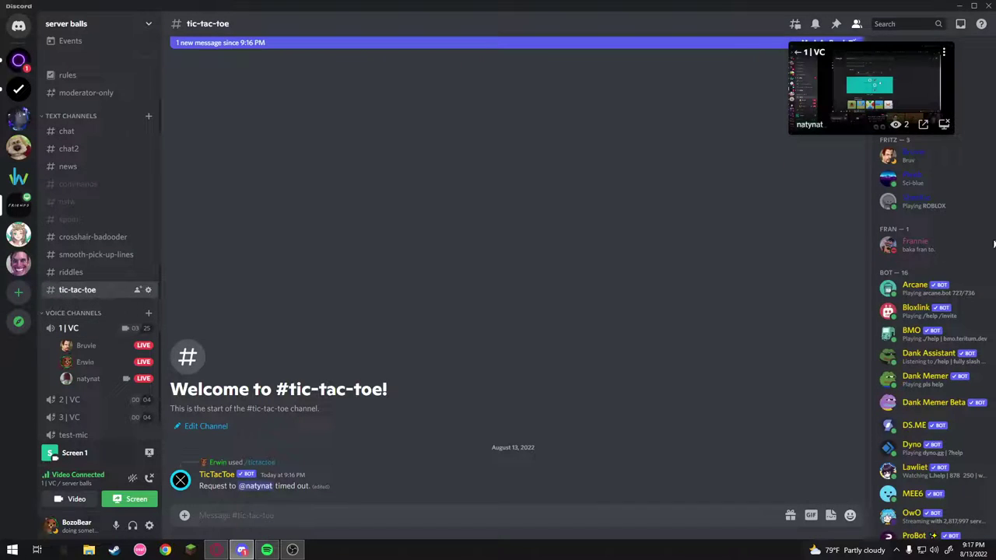
drag(880, 126, 133, 126)
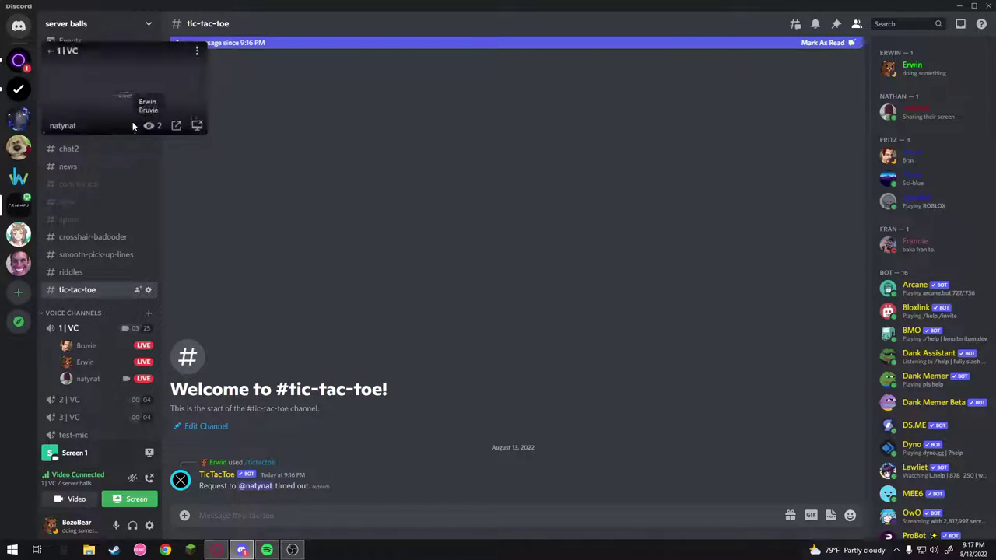
click(55, 54)
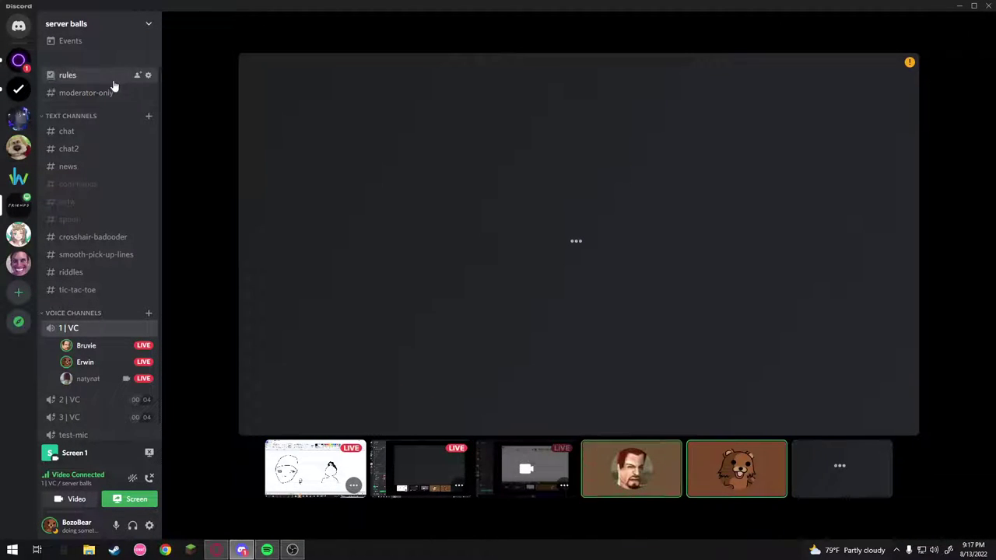
click(118, 289)
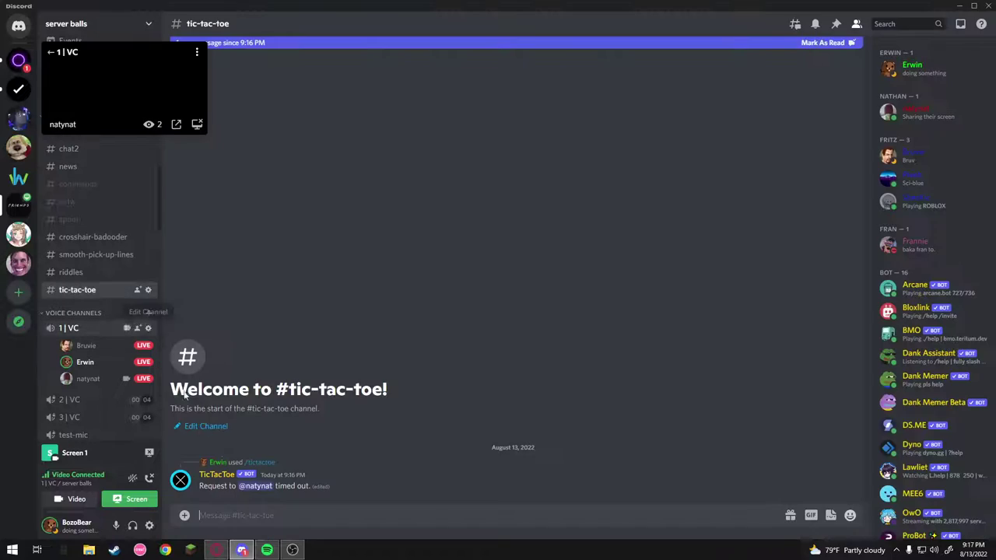
- Send a second /tictactoe challenge, choosing as opponent a server member found with "sh"
text(/tic)
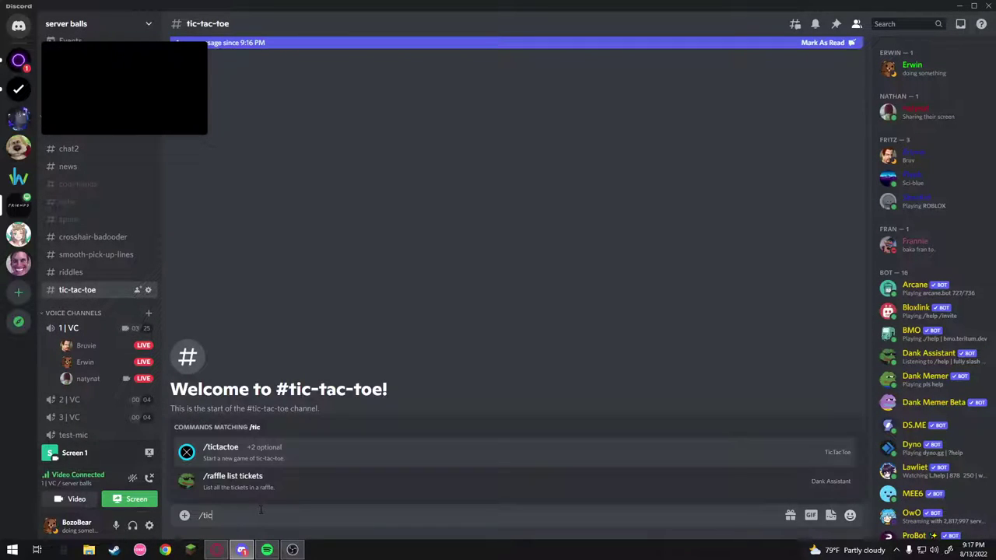
click(341, 466)
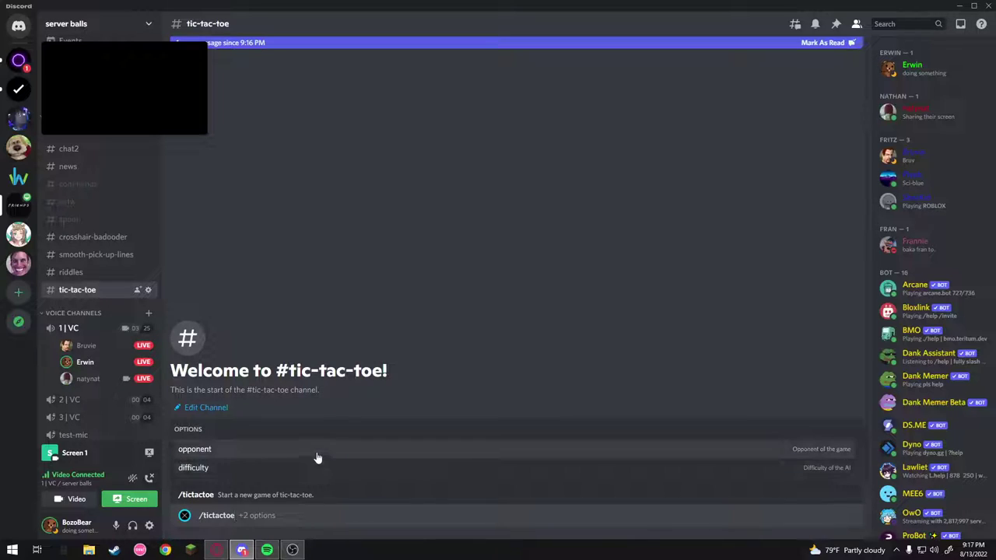
click(316, 452)
text(f)
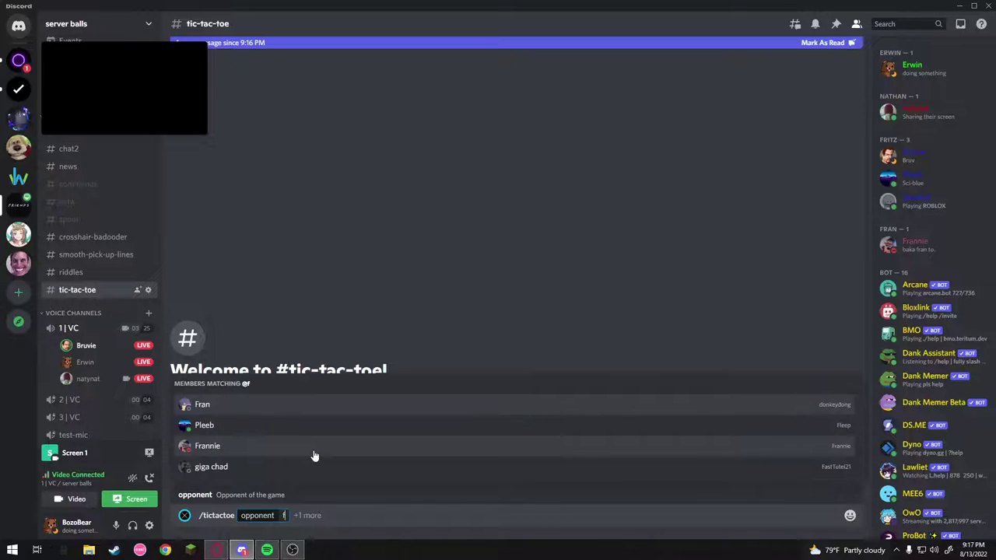
key(BackSpace)
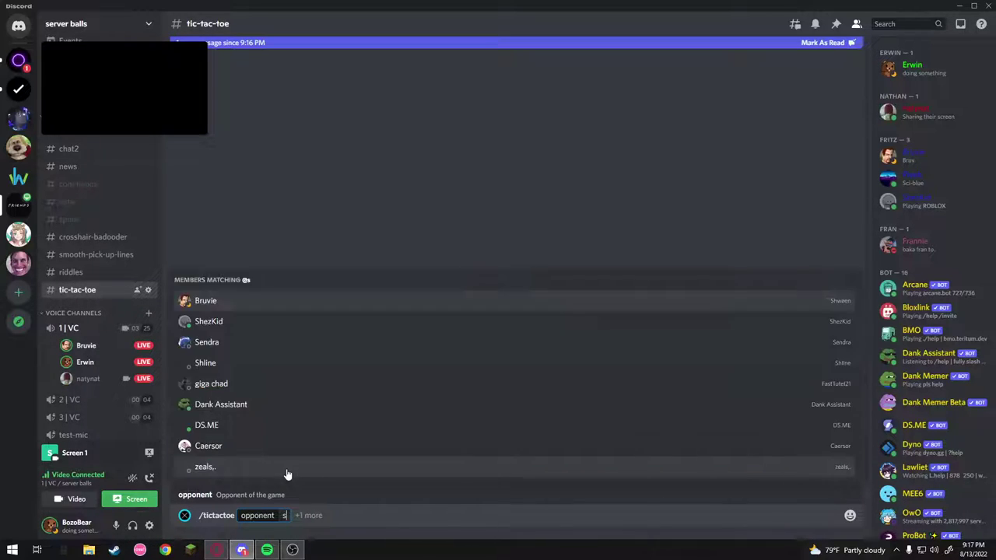
text(sh)
click(286, 430)
key(Return)
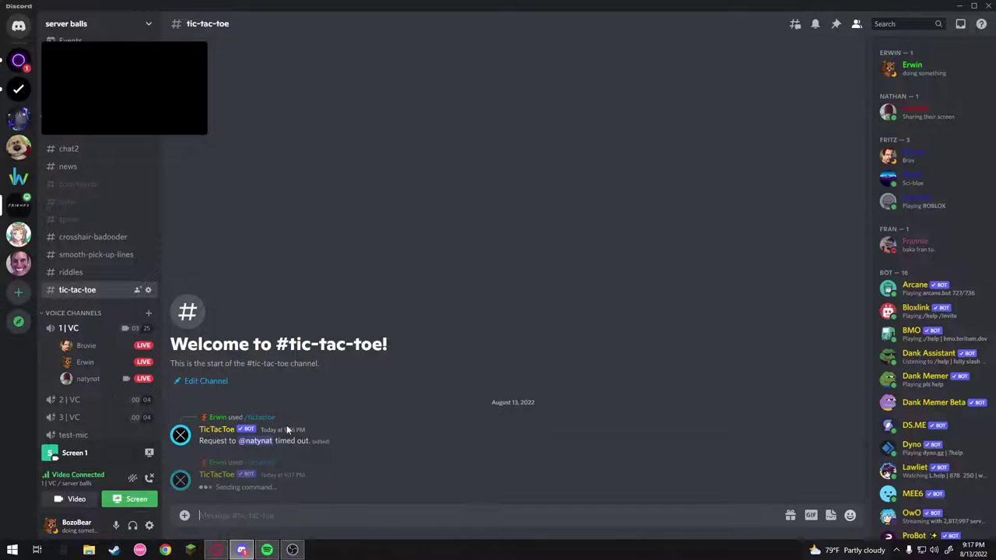
- Go back to the voice channel and watch the stream showing the Paint drawing
click(72, 62)
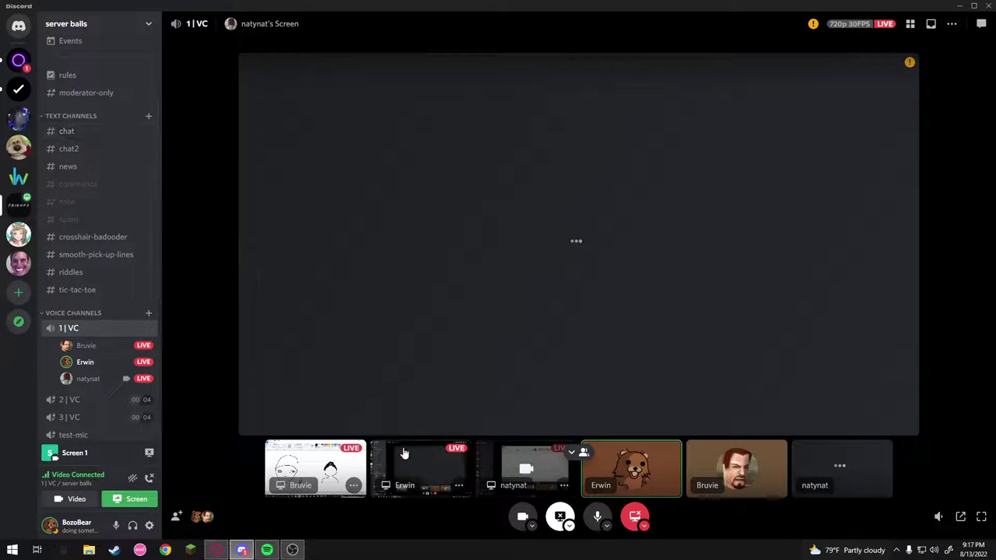
click(343, 456)
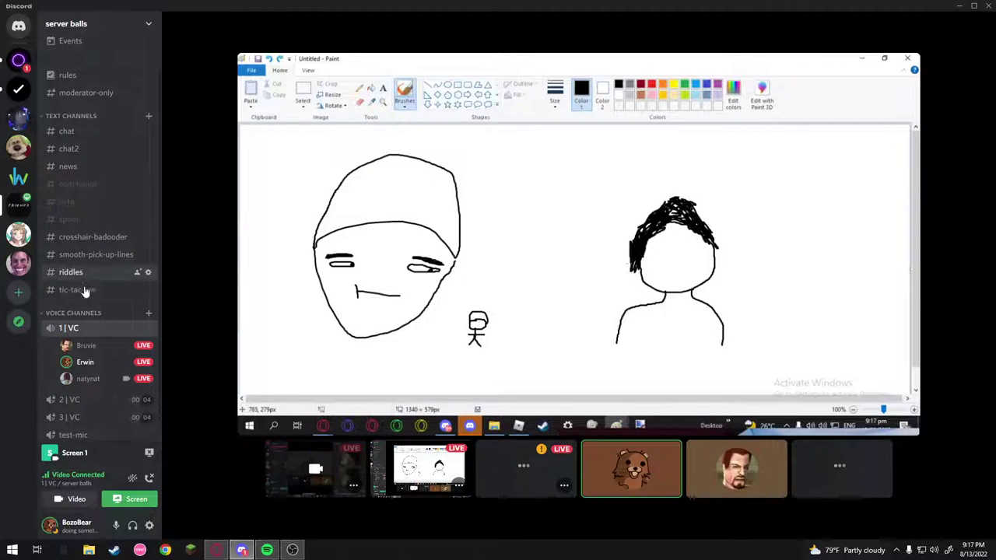
- Switch to the browser, watch the YouTube video "If I Laugh the Video Ends AND I Start Ballin'" and raise the volume
key(alt+Tab)
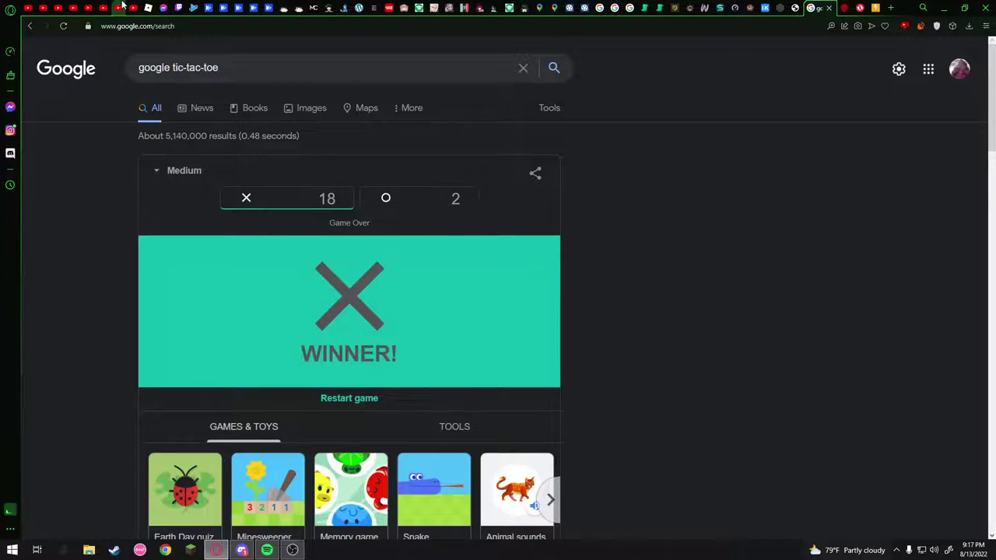
click(122, 6)
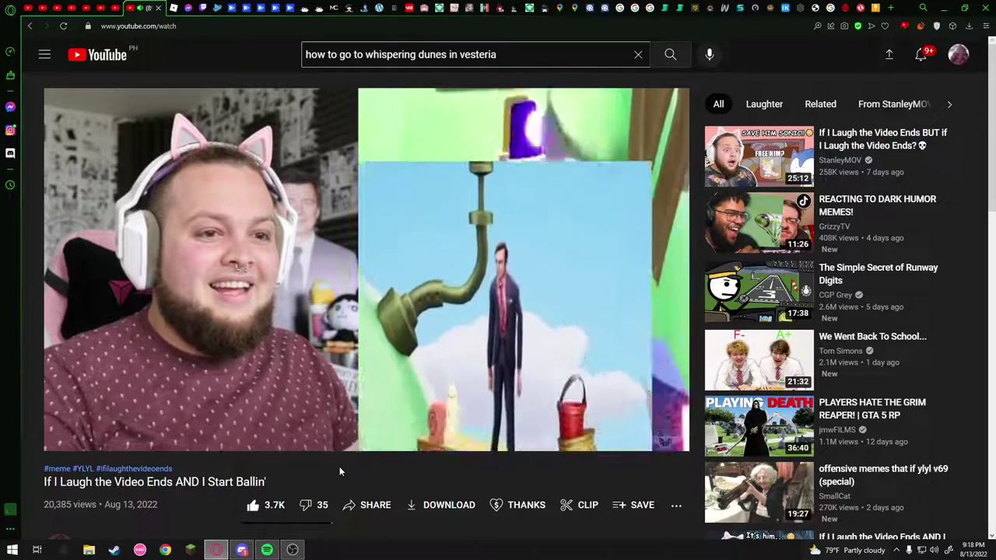
key(XF86AudioRaiseVolume)
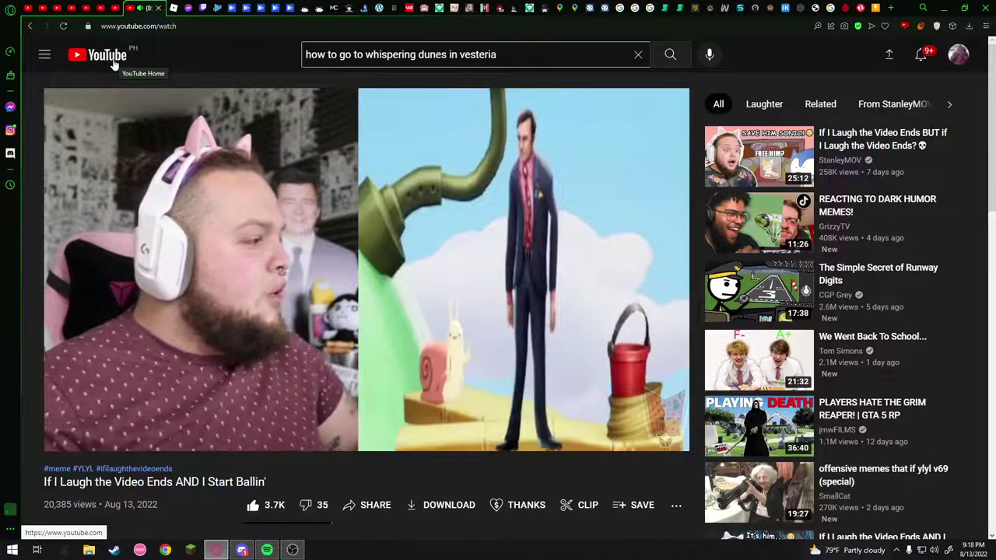
key(alt+Tab)
key(alt+Tab)
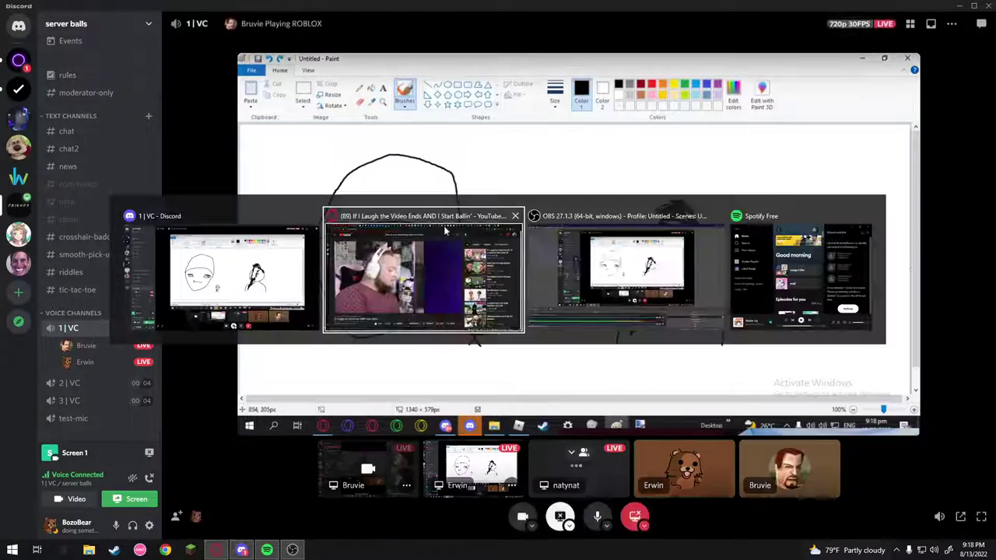
key(alt+Tab)
key(alt+Tab)
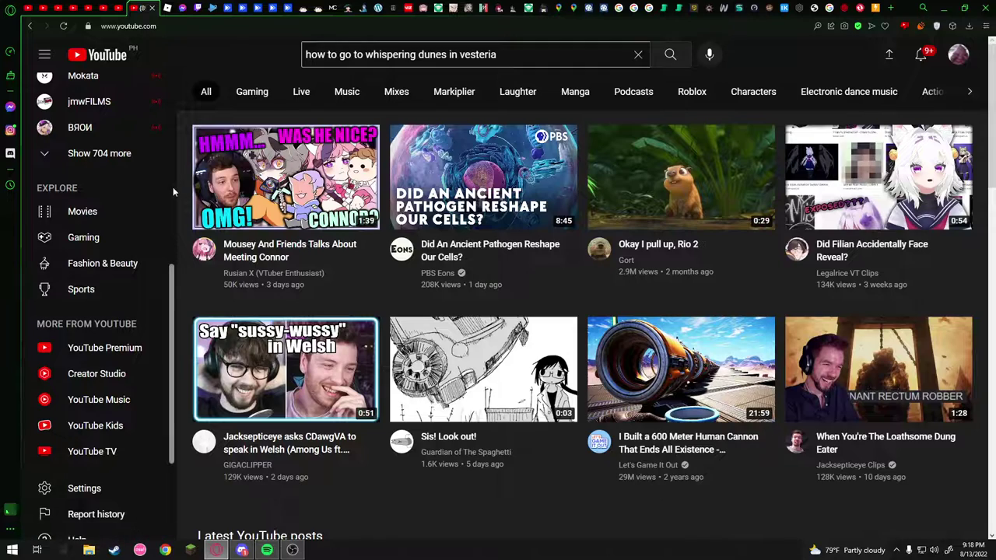
- Open the YouTube video "Mousey And Friends Talks About Meeting Connor" and look through its comments
click(227, 182)
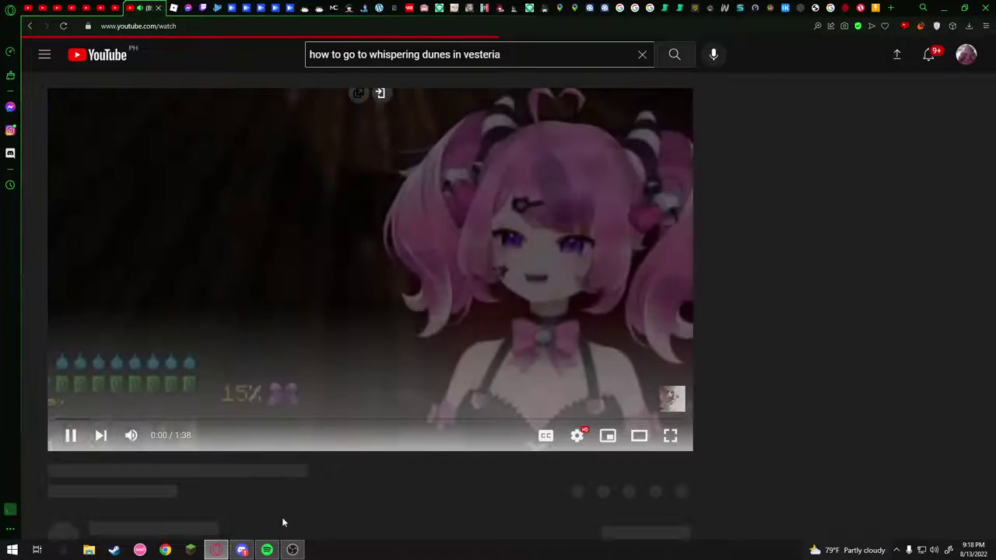
scroll(311, 490, down, 7)
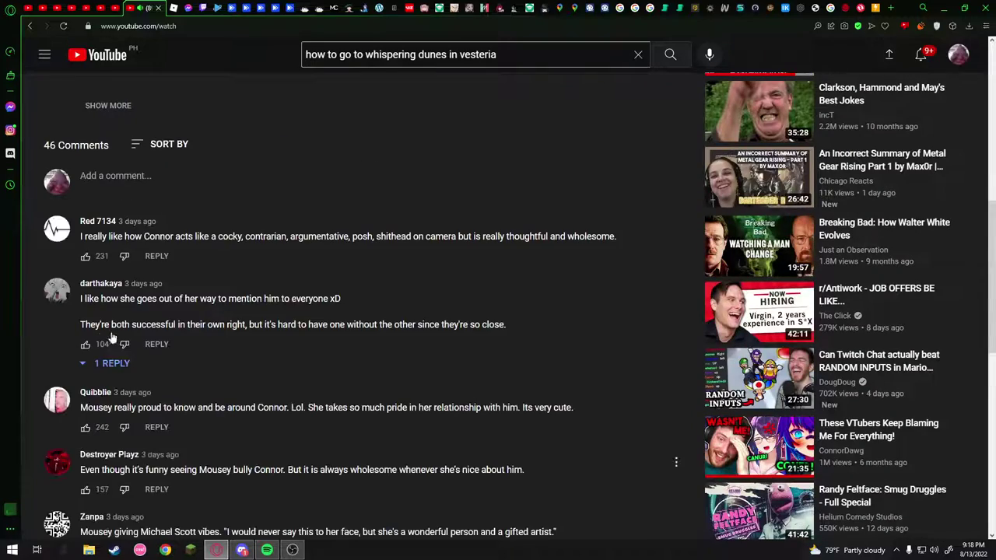
- Watch "Mousey And Friends Talks About Meeting Connor", glance at its comments and raise the volume
scroll(325, 476, up, 7)
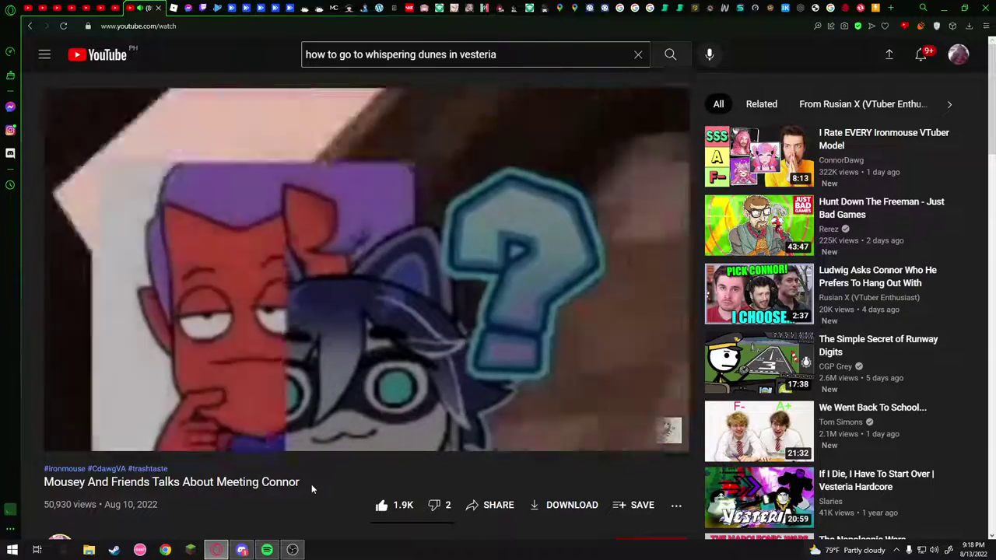
scroll(312, 488, down, 4)
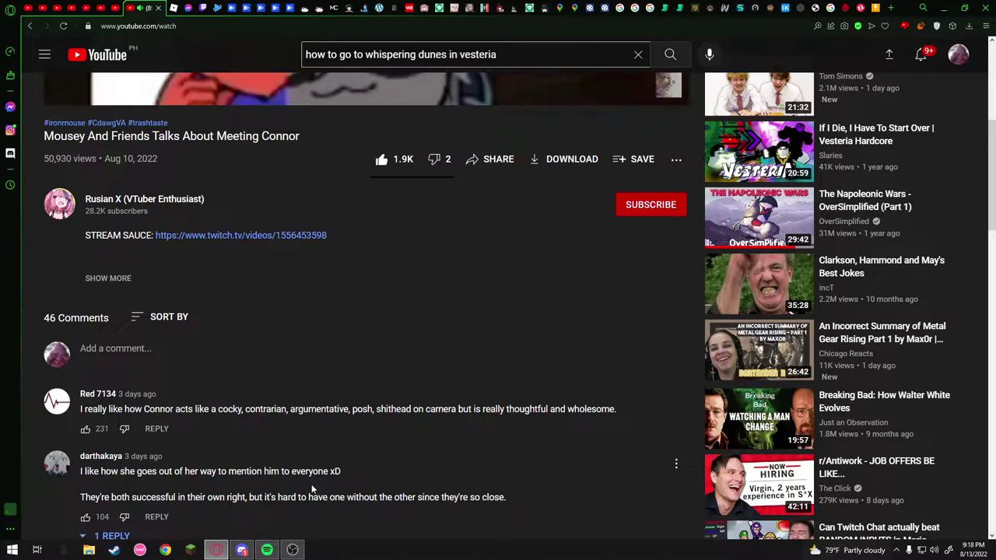
scroll(312, 489, up, 4)
key(alt+Tab)
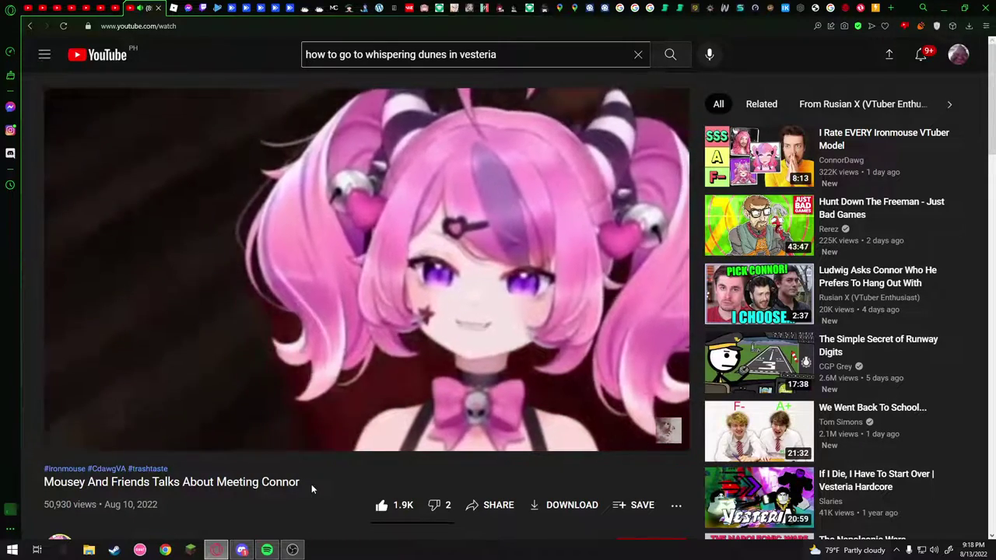
key(XF86AudioRaiseVolume)
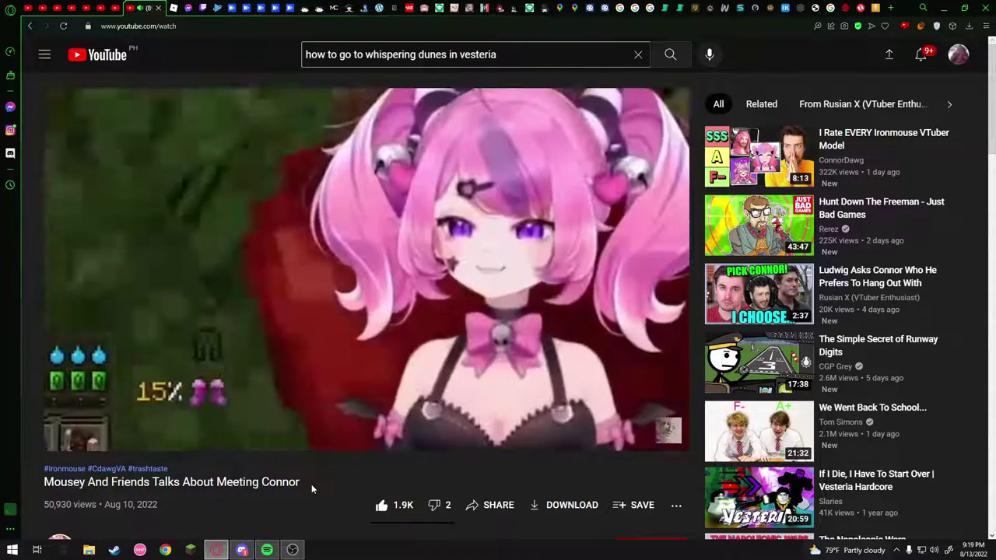
key(super+Tab)
key(Escape)
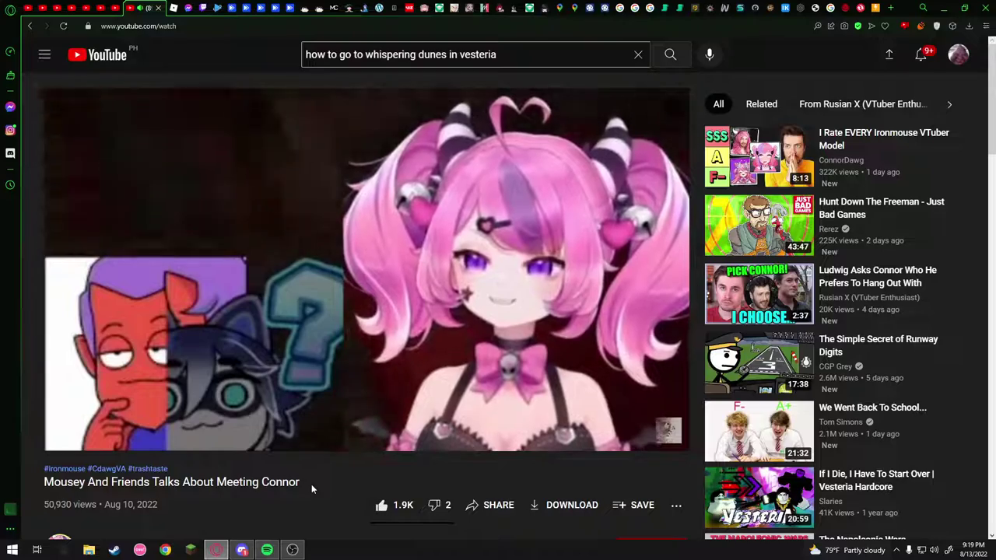
- Check the Paint drawing stream in Discord, then return to the YouTube video and read its comments
key(alt+Tab)
key(alt+Tab)
key(alt+Tab)
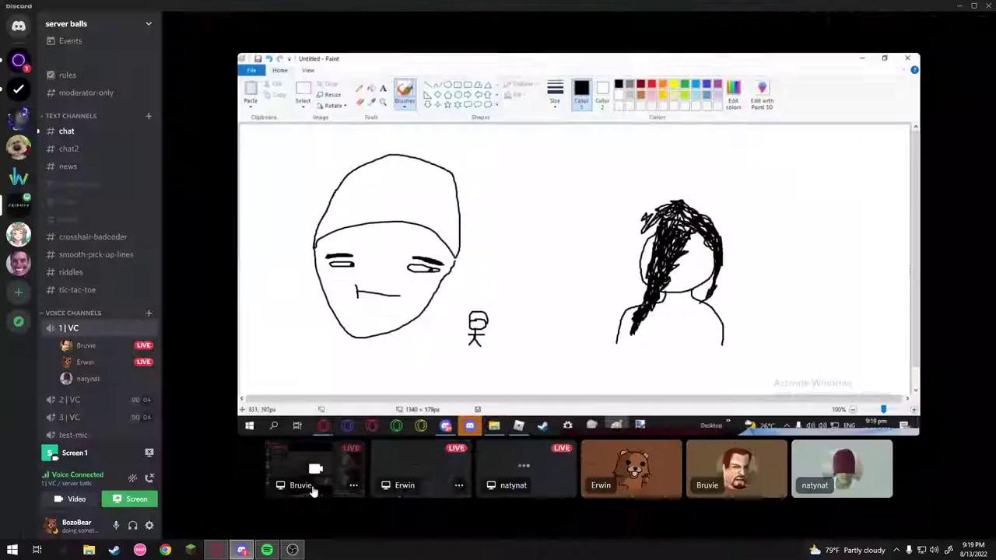
key(alt+Tab)
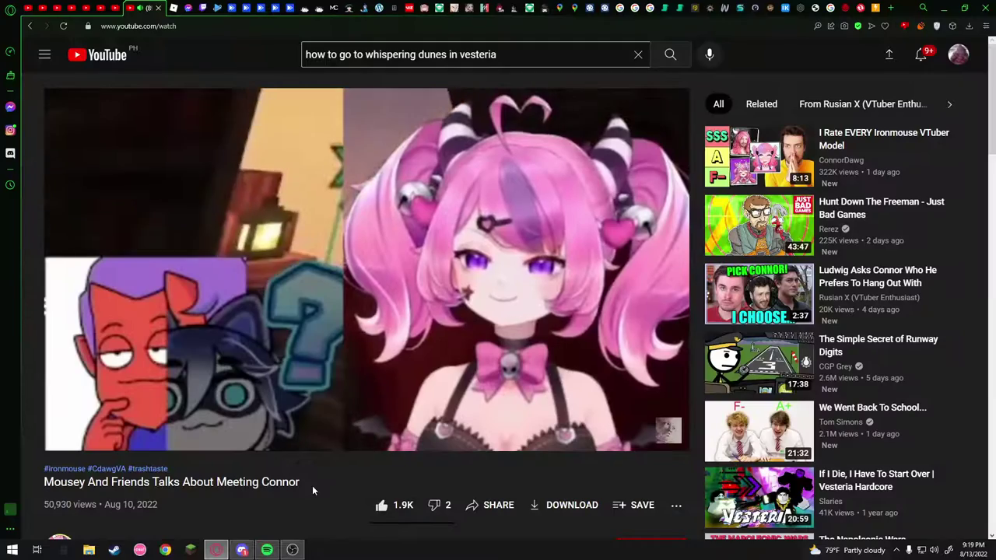
scroll(312, 490, down, 5)
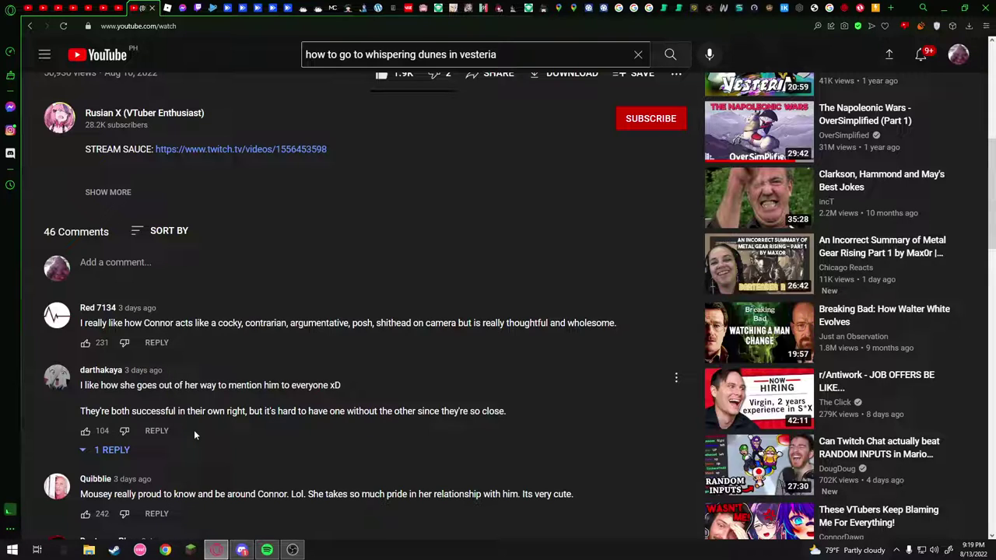
scroll(195, 435, down, 1)
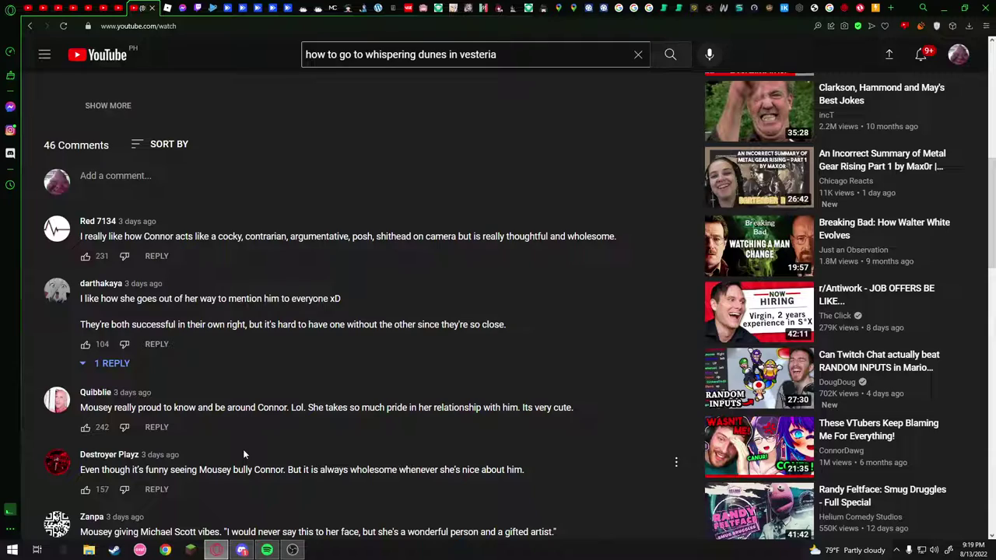
scroll(243, 454, up, 6)
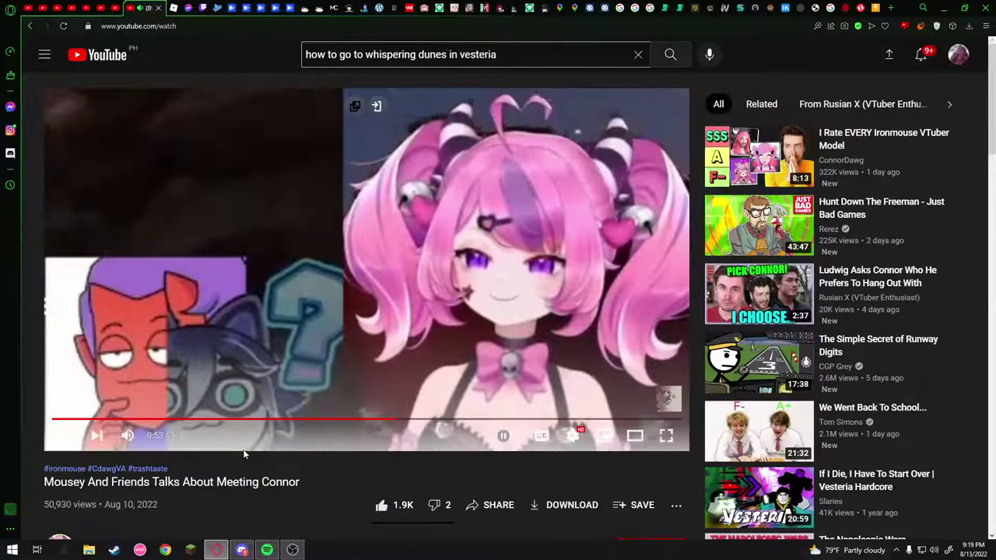
- Check the Discord stream briefly, then go back to the YouTube home page and look through the recommended videos
key(alt+Tab)
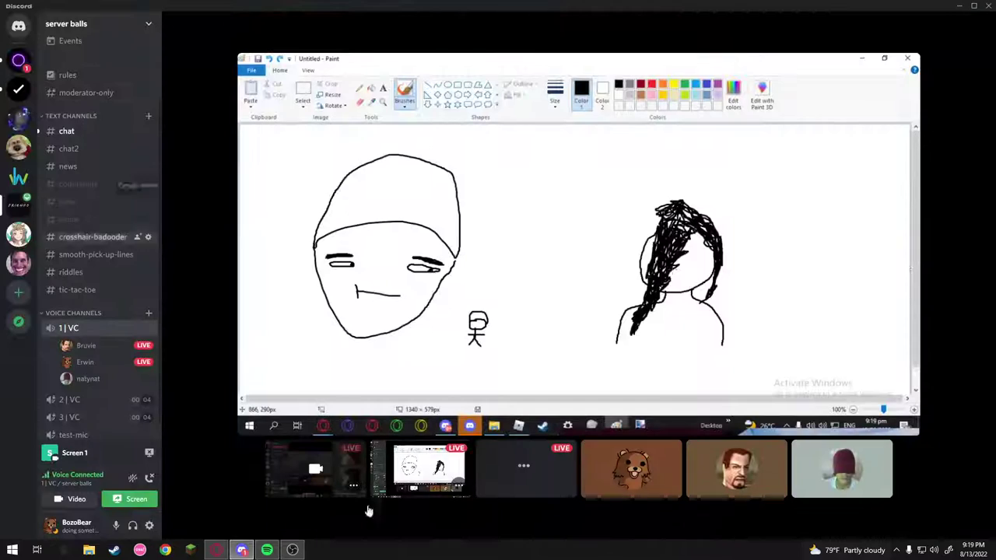
key(alt+Tab)
key(alt+Left)
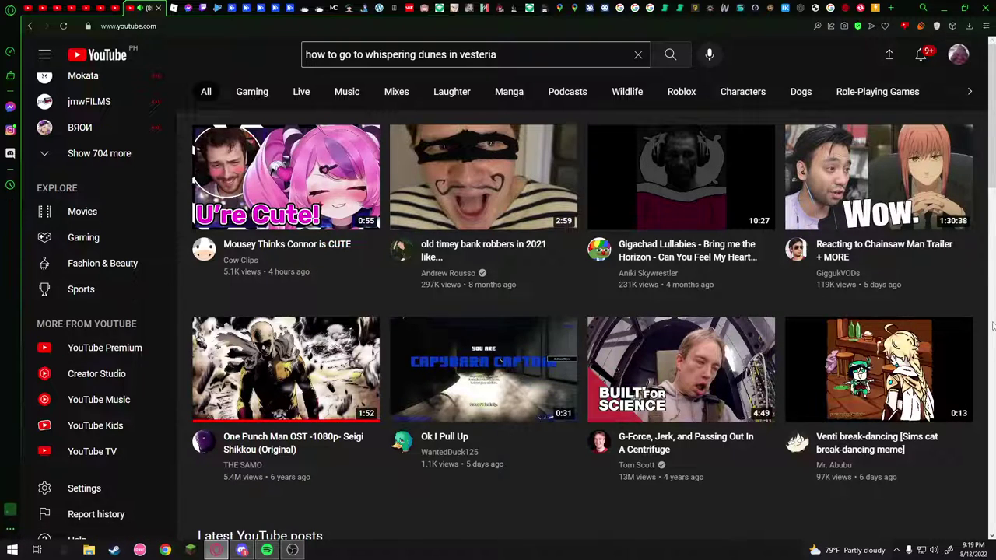
scroll(993, 278, down, 1)
- View the shared Paint drawing in the Discord call, then find and open Paint with a blank canvas
key(alt+Tab)
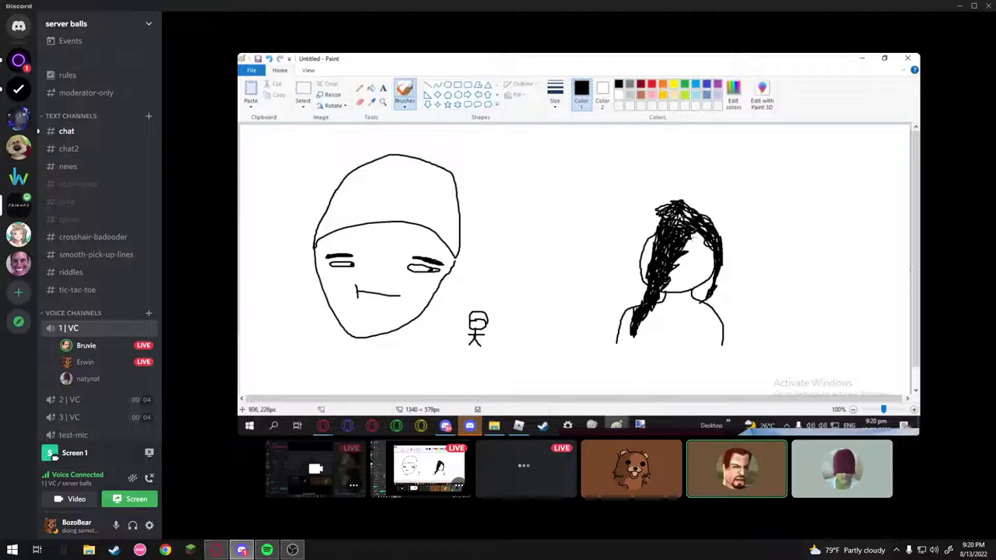
mouse_move(691, 272)
key(super)
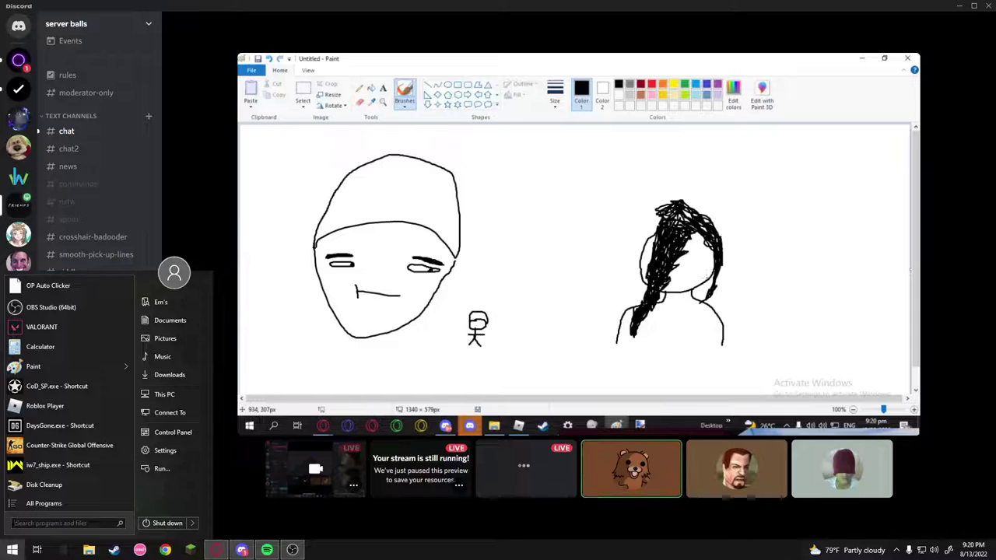
text(painty)
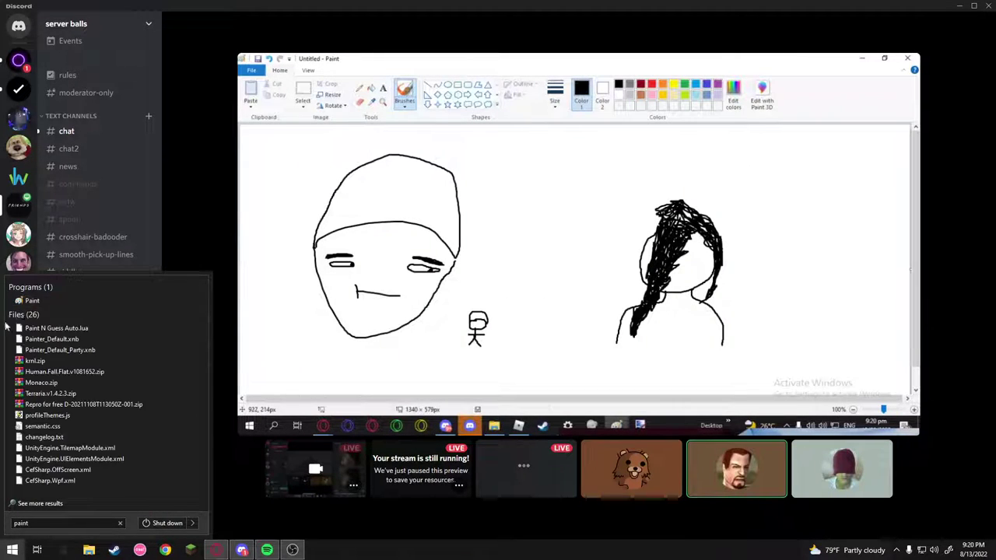
click(87, 295)
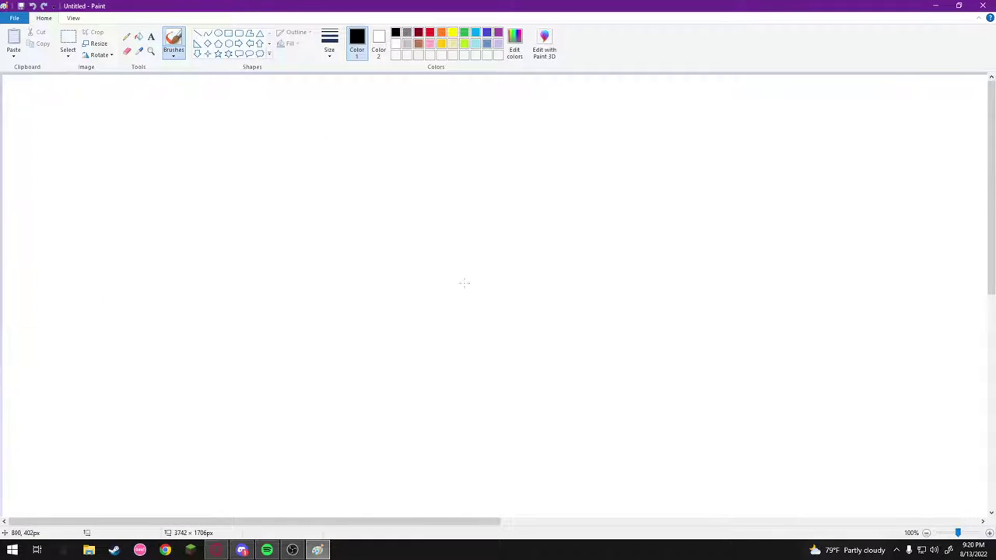
- Draw a closed round head outline on the Paint canvas, using the drawing in the Discord stream as reference
key(alt+Tab)
key(alt+Tab)
mouse_move(647, 191)
mouse_down()
mouse_move(609, 204)
mouse_move(640, 326)
mouse_move(702, 214)
mouse_up()
key(alt+Tab)
key(alt+Tab)
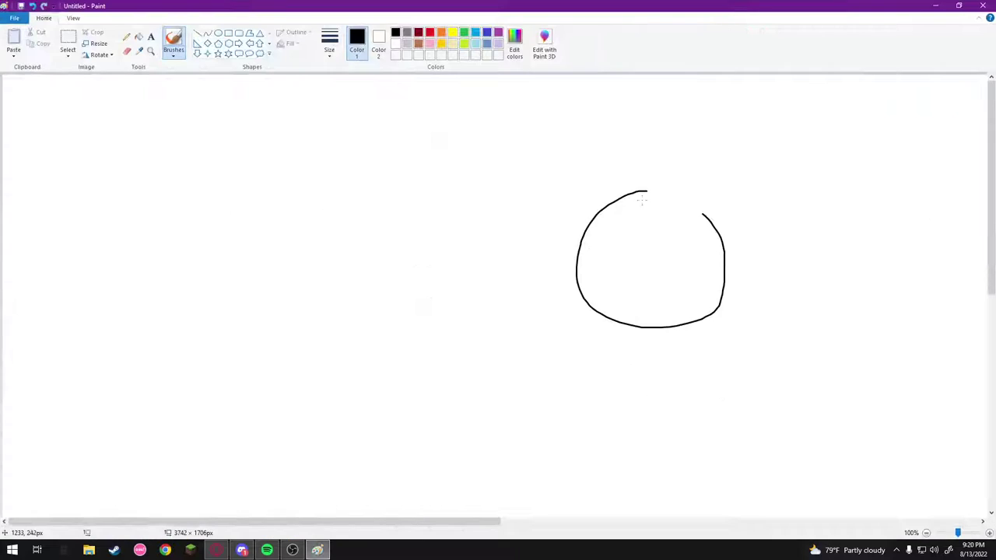
drag(647, 190, 702, 213)
key(alt+Tab)
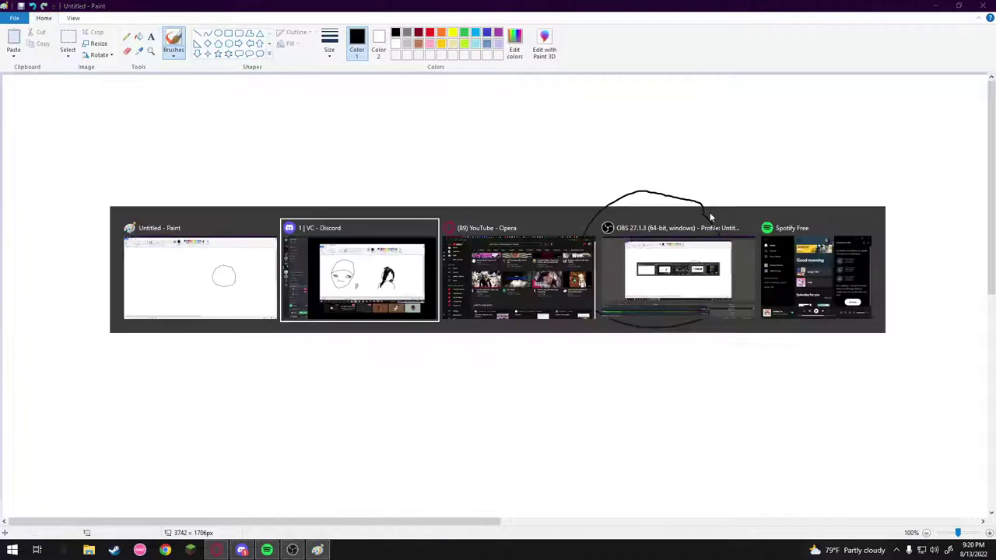
key(alt+Tab)
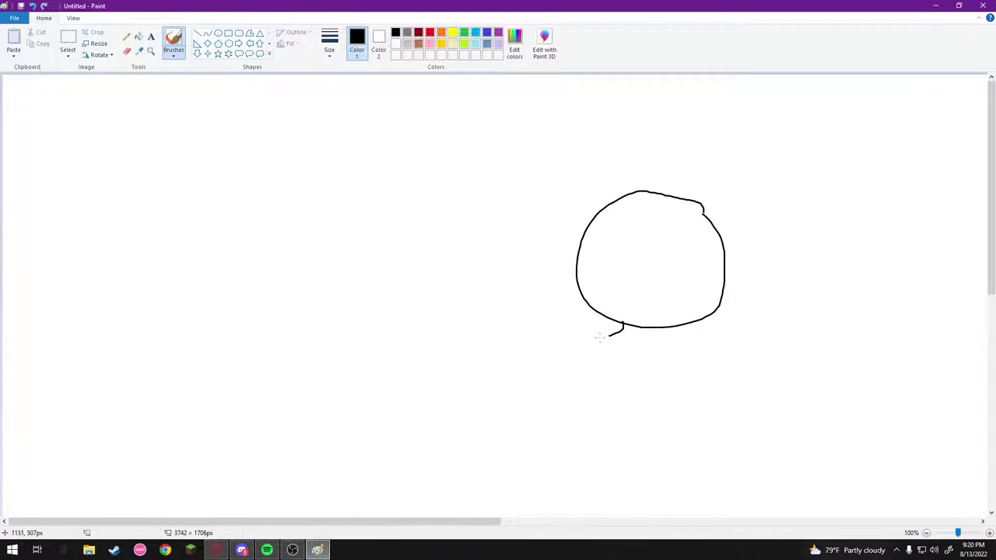
- Draw the neck, shoulder and arm lines on both sides below the head
mouse_move(612, 335)
mouse_down()
mouse_move(555, 343)
mouse_move(532, 402)
mouse_up()
drag(521, 451, 521, 509)
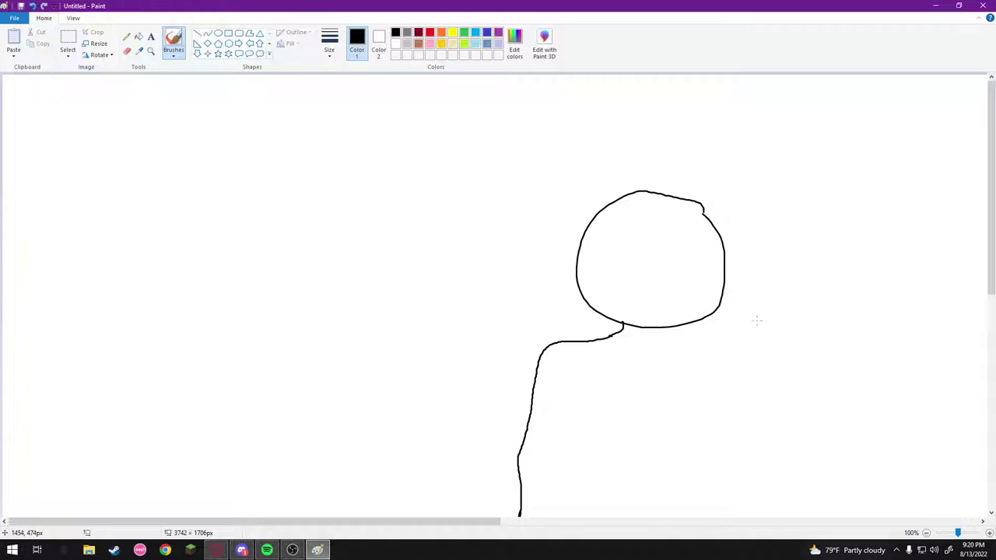
mouse_move(710, 338)
mouse_down()
mouse_move(734, 384)
mouse_move(735, 446)
mouse_up()
key(ctrl+a)
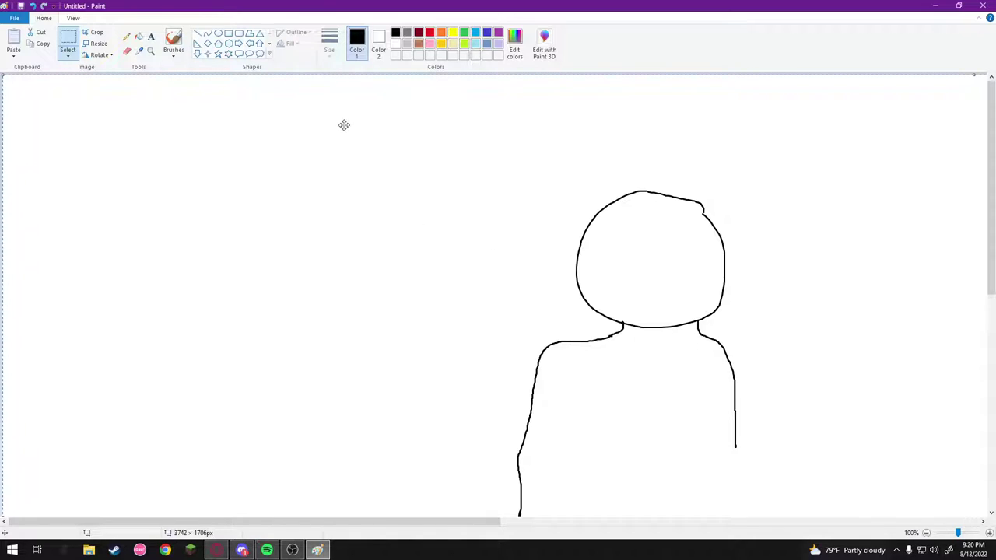
- Switch to the Pencil, undo the last line and redraw the figure's right-side neck, shoulder and arm with a thicker stroke
click(126, 36)
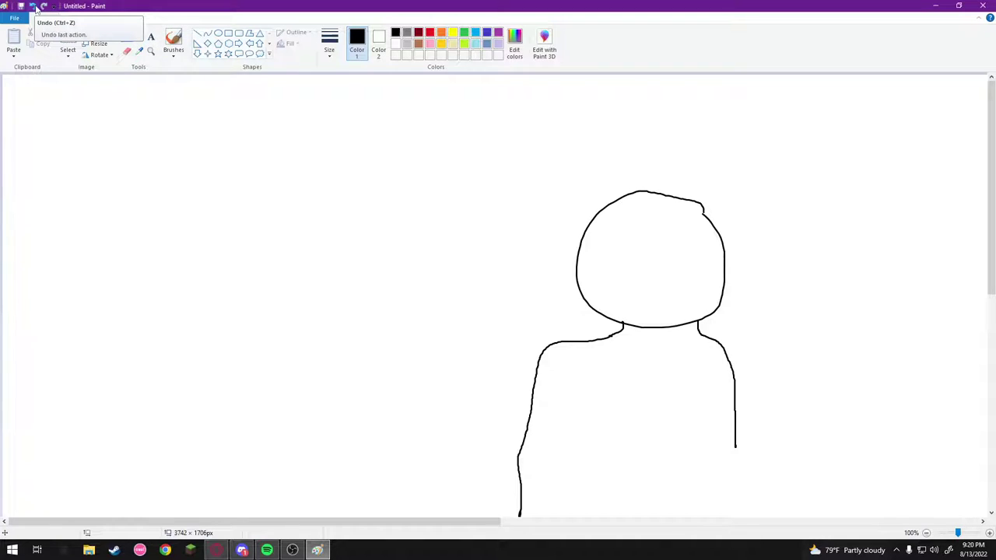
key(ctrl+s)
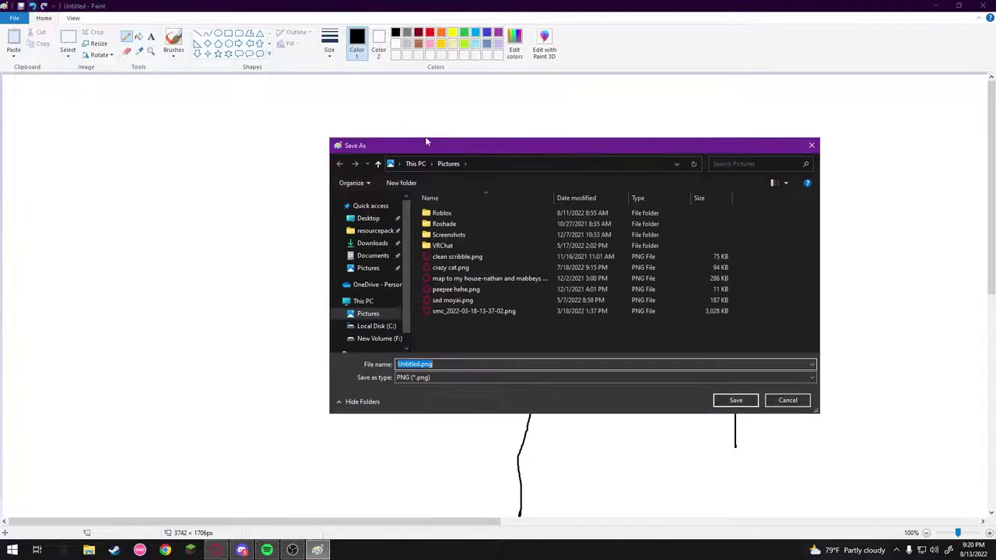
click(814, 145)
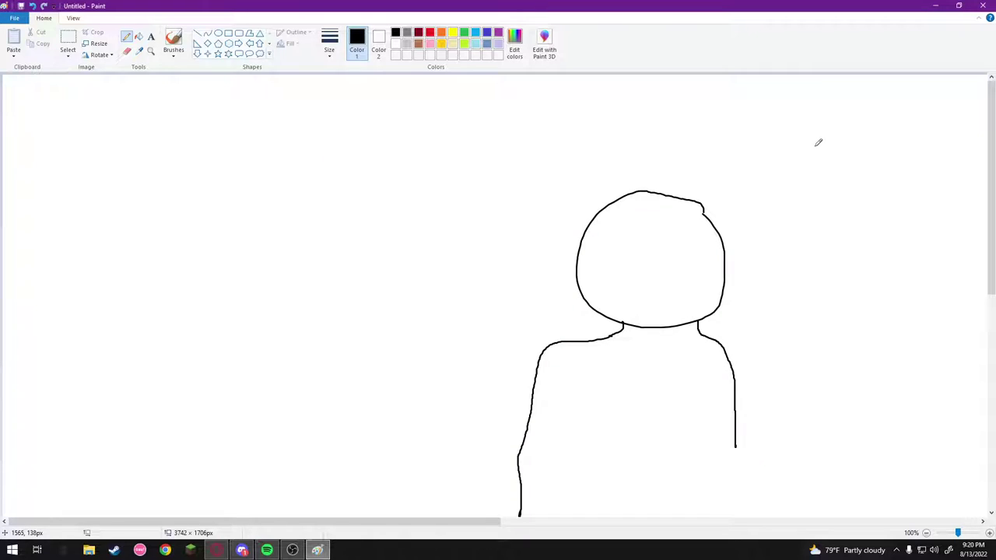
key(ctrl+z)
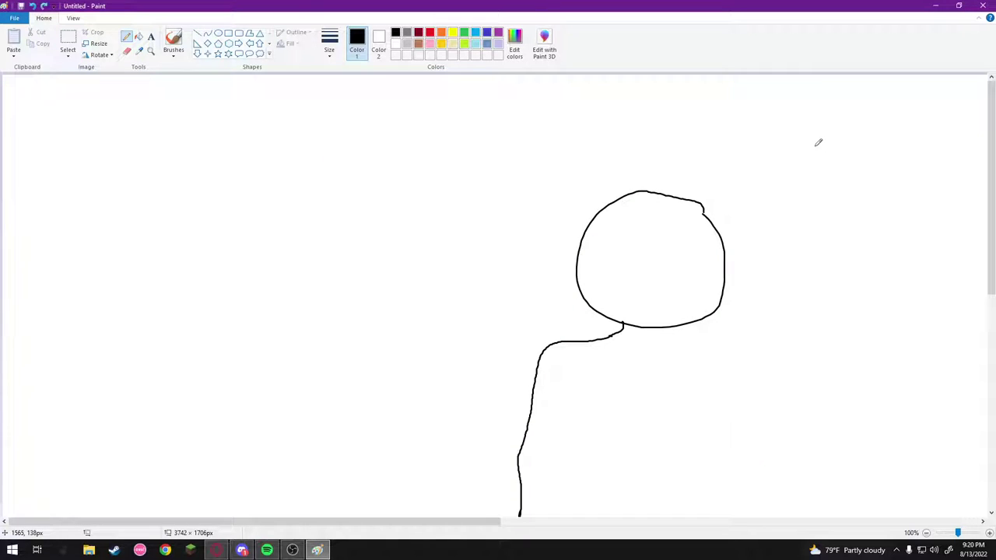
click(329, 42)
click(343, 134)
mouse_move(683, 322)
mouse_down()
mouse_move(735, 348)
mouse_move(748, 363)
mouse_move(748, 502)
mouse_up()
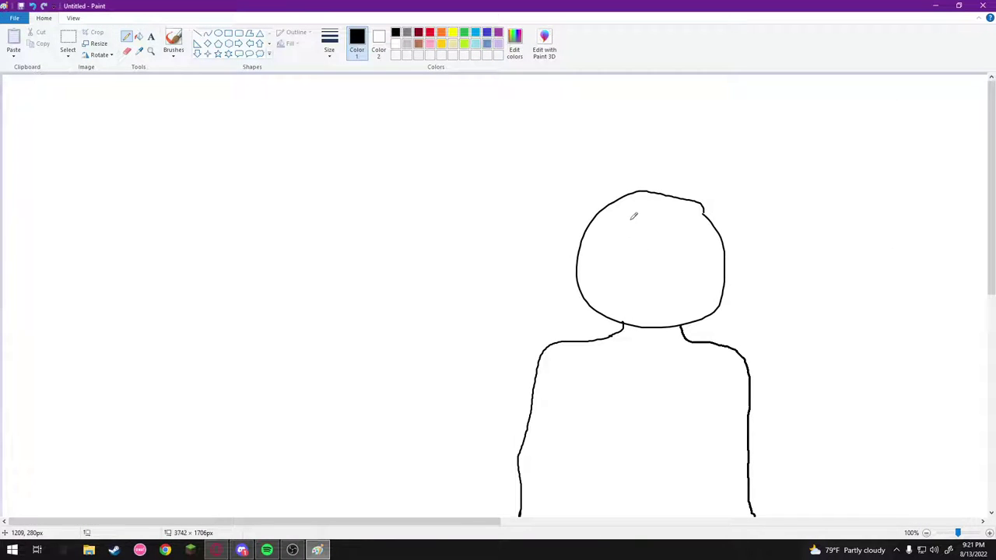
- Scribble a long black lock of hair from the left half of the face down onto the chest, checking the Discord stream for reference
drag(630, 220, 591, 402)
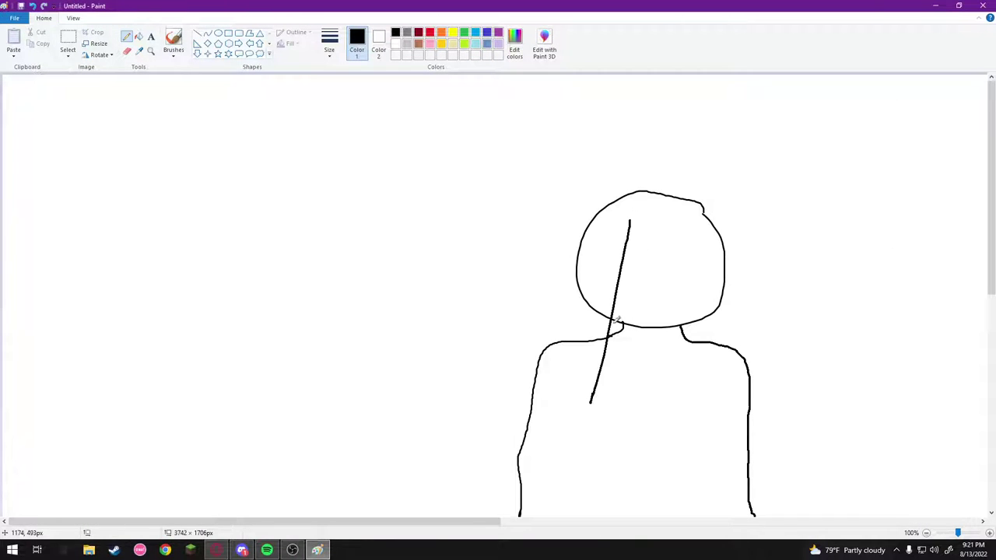
mouse_move(632, 238)
mouse_down()
mouse_move(626, 354)
mouse_move(636, 232)
mouse_move(609, 366)
mouse_move(643, 249)
mouse_up()
mouse_move(612, 346)
mouse_down()
mouse_move(618, 257)
mouse_move(580, 448)
mouse_move(639, 276)
mouse_up()
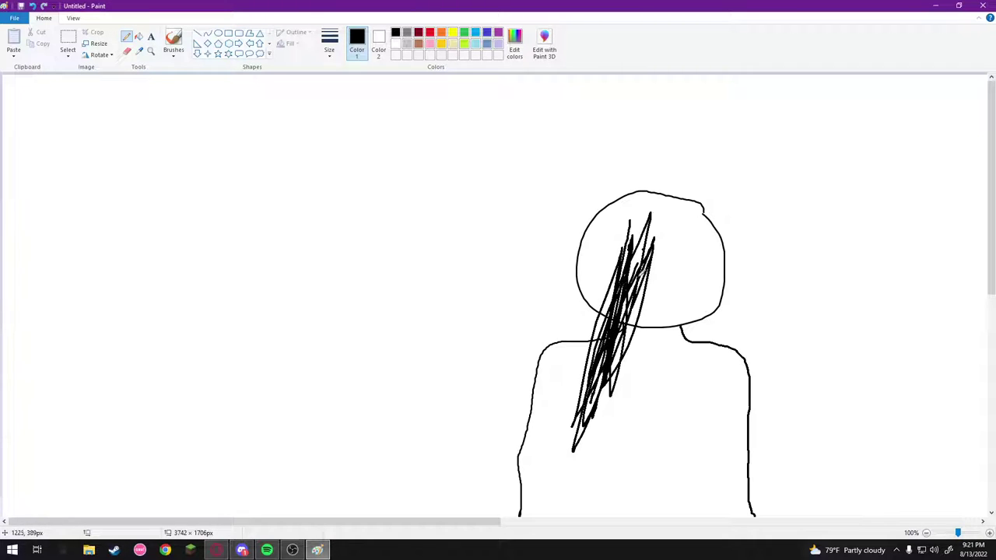
key(alt+Tab)
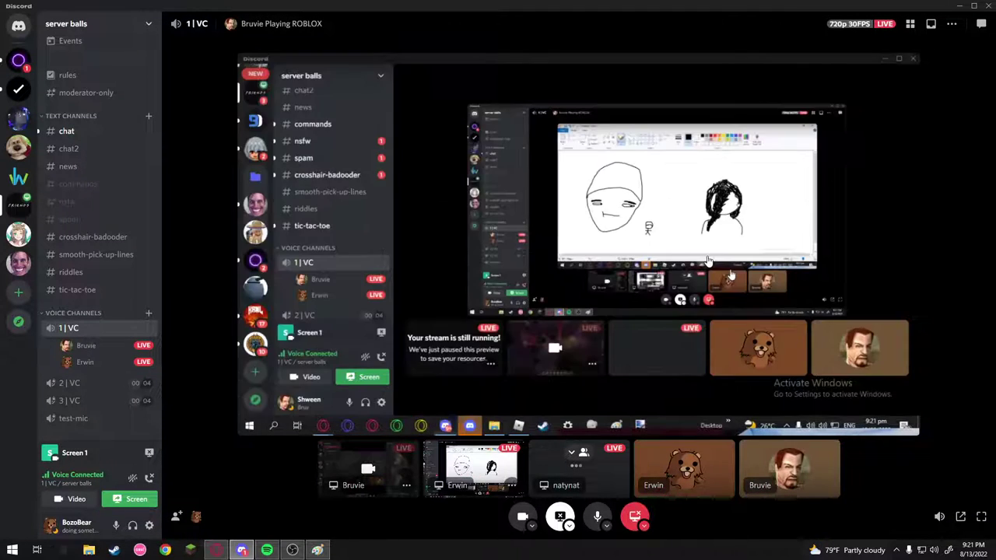
key(alt+Tab)
- Scribble a fringe from the left lock to the head's upper right edge, undoing the overshooting stroke, and start the right-side hair
drag(648, 233, 710, 206)
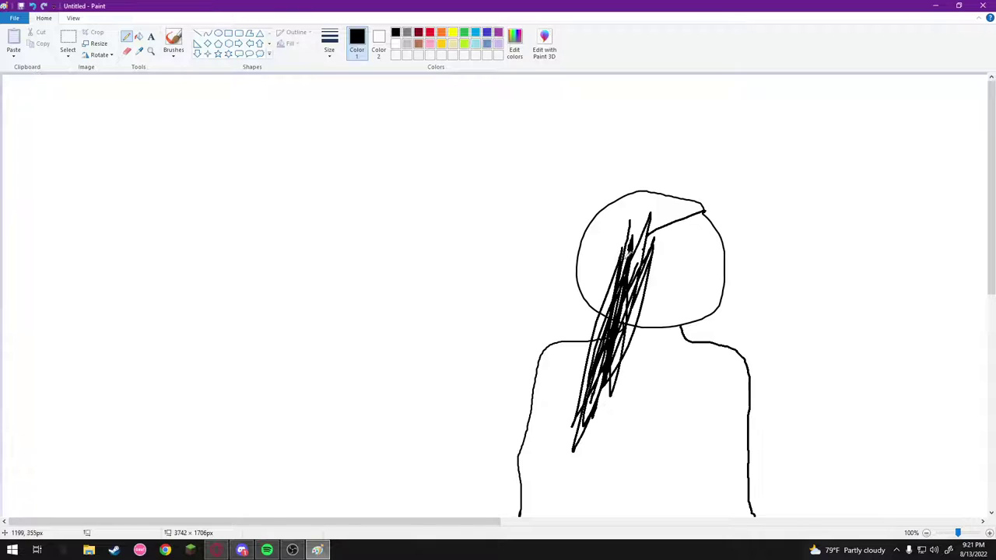
mouse_move(647, 224)
mouse_down()
mouse_move(686, 209)
mouse_move(672, 226)
mouse_move(692, 189)
mouse_move(651, 253)
mouse_up()
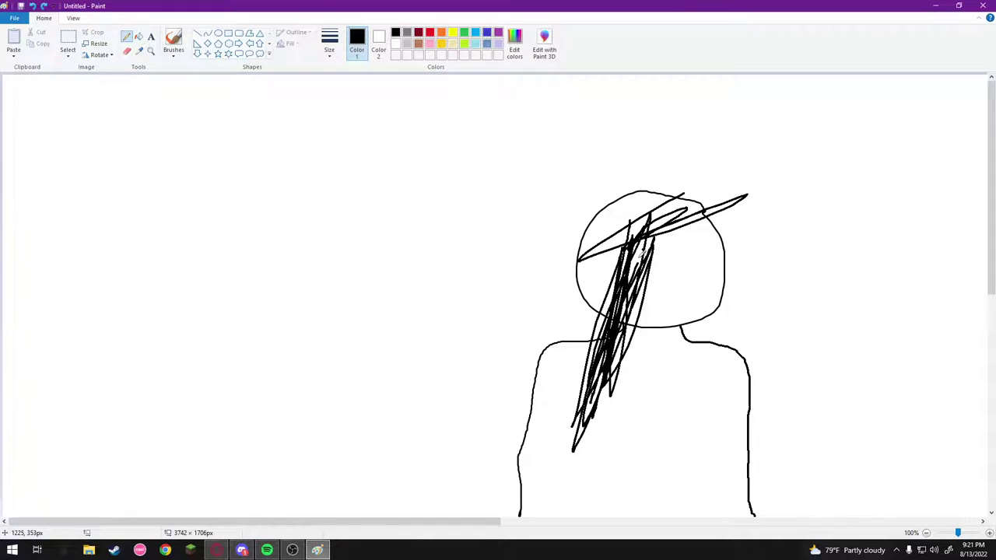
key(ctrl+z)
mouse_move(642, 251)
mouse_down()
mouse_move(692, 214)
mouse_move(634, 238)
mouse_move(695, 210)
mouse_move(664, 233)
mouse_move(681, 208)
mouse_move(706, 210)
mouse_move(724, 258)
mouse_move(724, 311)
mouse_up()
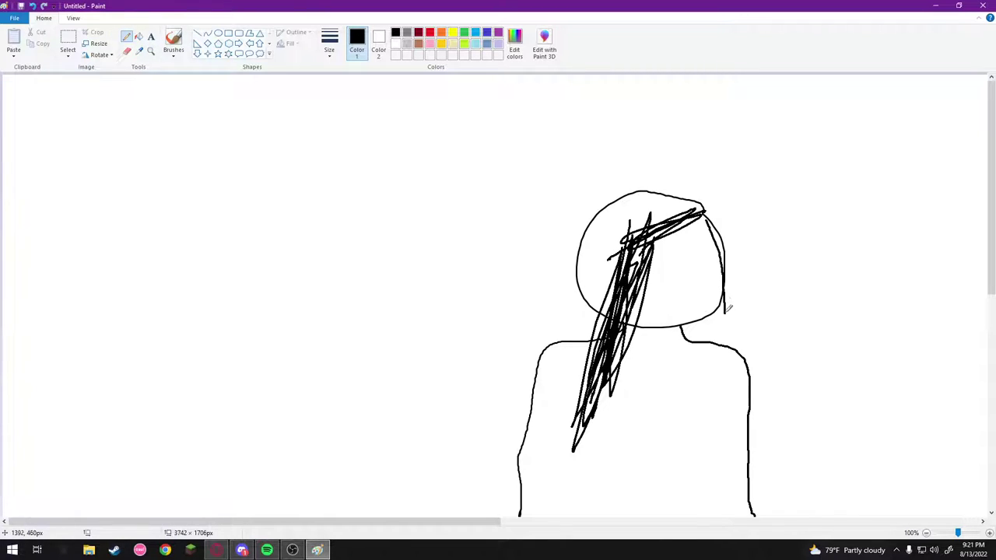
- Draw overlapping long hair strands along the right side of the head, hanging down over the shoulder
drag(717, 195, 735, 289)
drag(723, 221, 722, 296)
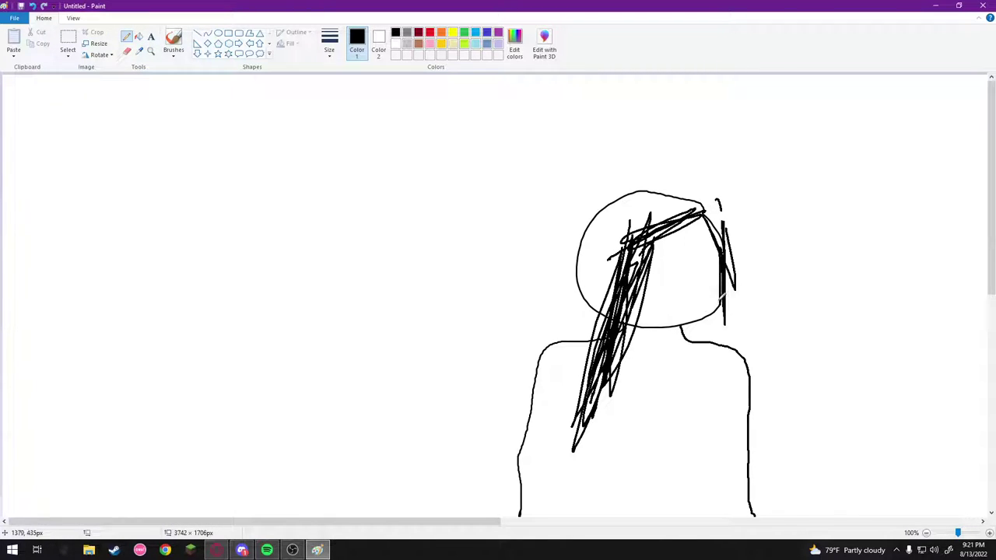
drag(724, 234, 735, 364)
drag(732, 303, 745, 399)
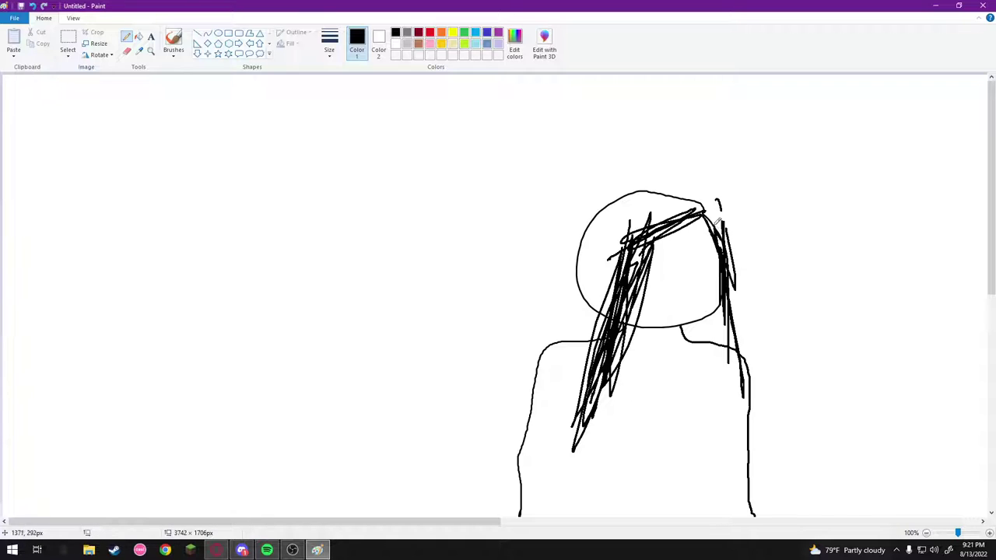
drag(725, 325, 737, 447)
mouse_move(742, 280)
mouse_down()
mouse_move(744, 412)
mouse_move(733, 397)
mouse_up()
mouse_move(700, 217)
mouse_down()
mouse_move(748, 319)
mouse_move(746, 293)
mouse_move(752, 382)
mouse_up()
drag(754, 284, 761, 392)
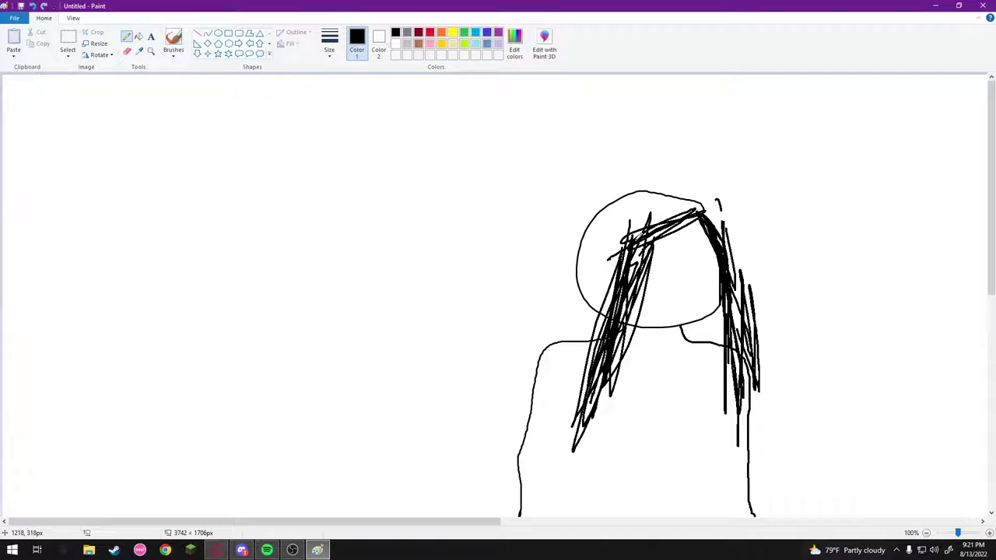
- Scribble dense black hair over the left side of the head, from the crown down past the left shoulder
mouse_move(635, 239)
mouse_down()
mouse_move(611, 365)
mouse_move(622, 249)
mouse_move(583, 412)
mouse_move(650, 252)
mouse_move(642, 230)
mouse_move(688, 213)
mouse_move(657, 216)
mouse_move(673, 209)
mouse_up()
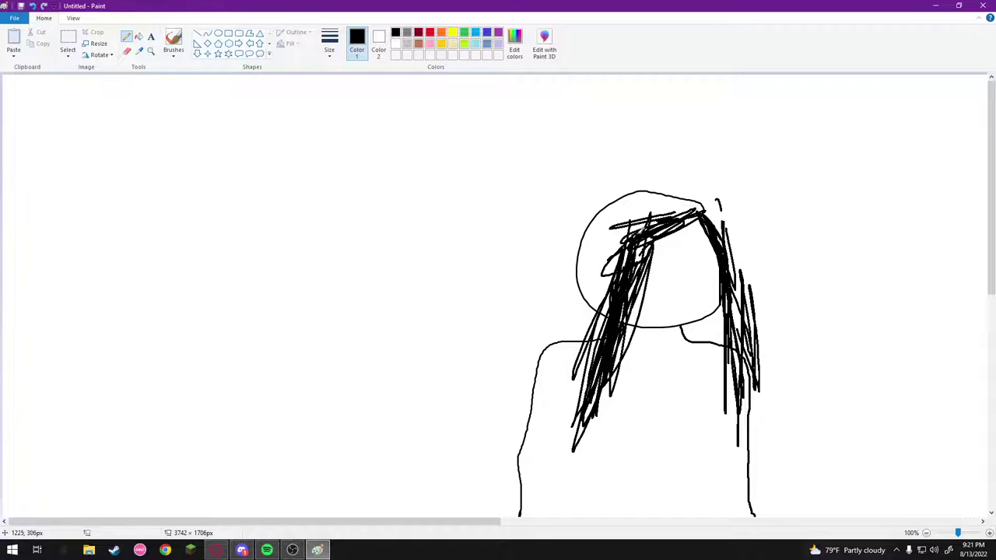
mouse_move(650, 243)
mouse_down()
mouse_move(607, 264)
mouse_move(564, 374)
mouse_move(627, 204)
mouse_move(558, 346)
mouse_move(580, 260)
mouse_move(535, 354)
mouse_move(615, 187)
mouse_move(593, 307)
mouse_up()
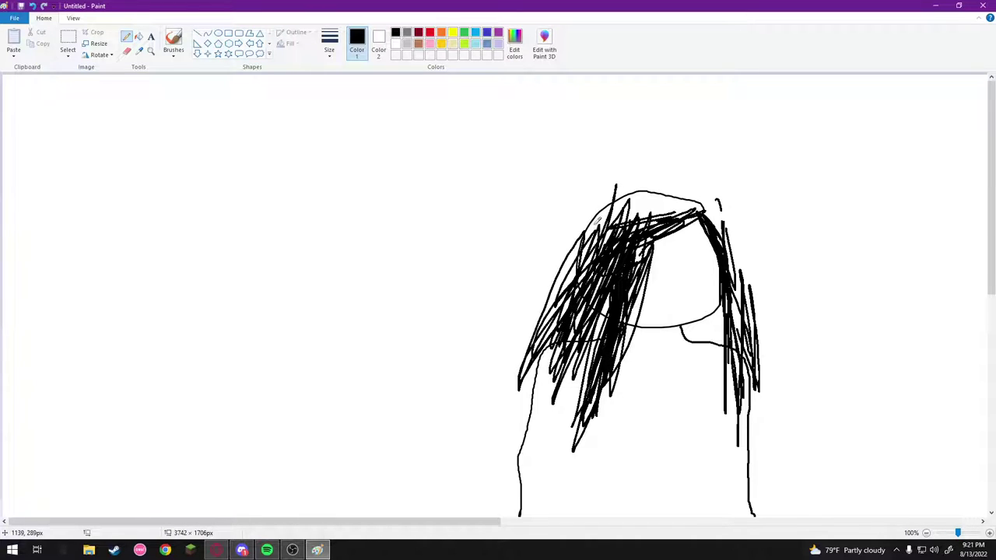
mouse_move(594, 226)
mouse_down()
mouse_move(557, 313)
mouse_move(597, 202)
mouse_move(532, 338)
mouse_move(592, 210)
mouse_move(570, 302)
mouse_up()
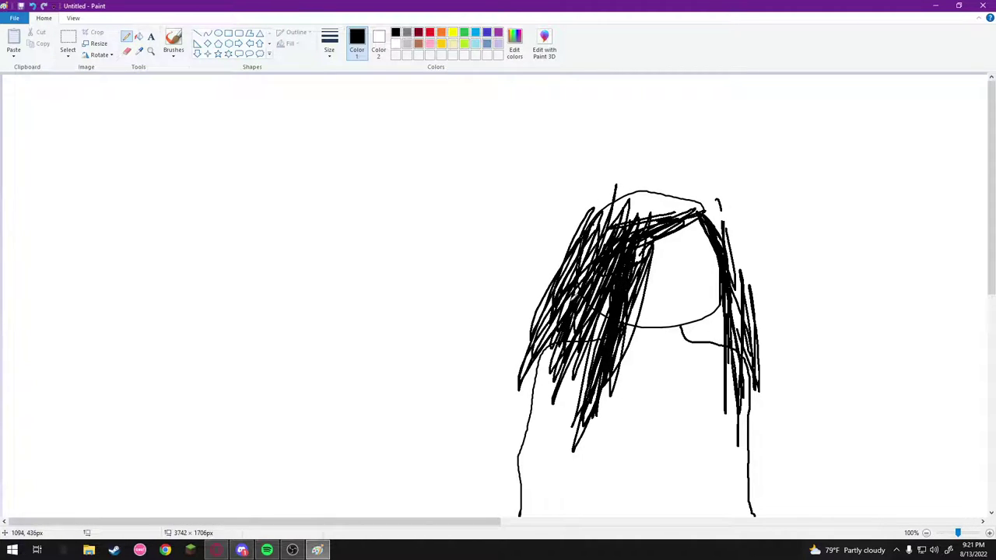
mouse_move(607, 213)
mouse_down()
mouse_move(583, 218)
mouse_move(555, 304)
mouse_up()
drag(607, 220, 576, 214)
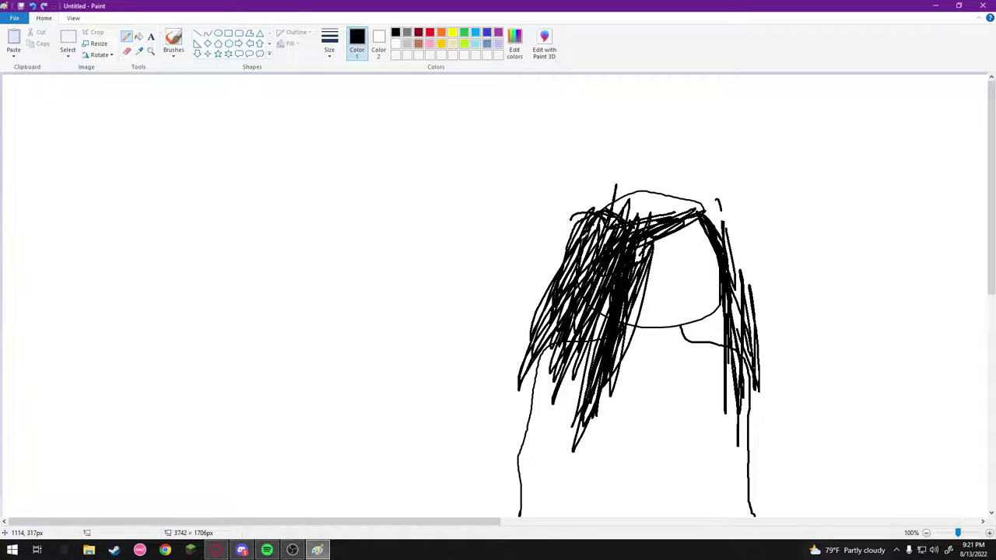
mouse_move(574, 269)
mouse_down()
mouse_move(581, 231)
mouse_move(547, 320)
mouse_up()
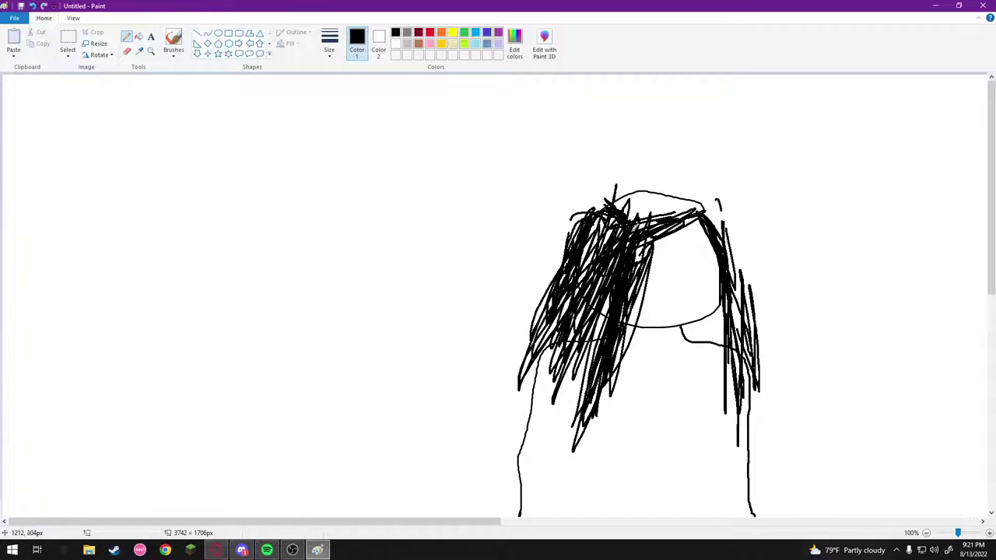
- Scribble black hair across the crown and upper right of the head, adding strands along the fringe and both sides
mouse_move(634, 246)
mouse_down()
mouse_move(623, 204)
mouse_move(639, 186)
mouse_move(632, 196)
mouse_move(643, 192)
mouse_move(644, 204)
mouse_move(668, 209)
mouse_move(703, 199)
mouse_move(673, 203)
mouse_move(666, 193)
mouse_up()
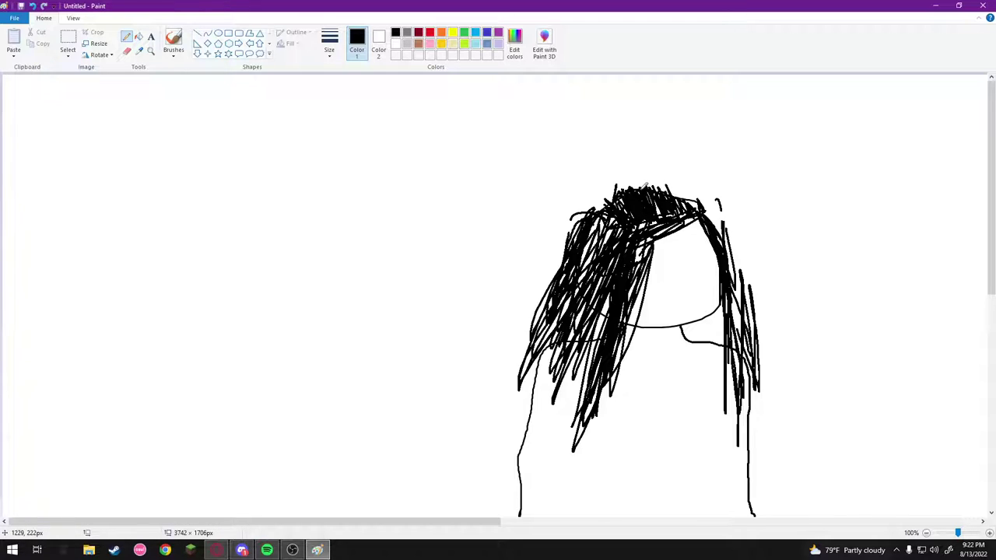
mouse_move(702, 202)
mouse_down()
mouse_move(728, 247)
mouse_move(710, 199)
mouse_up()
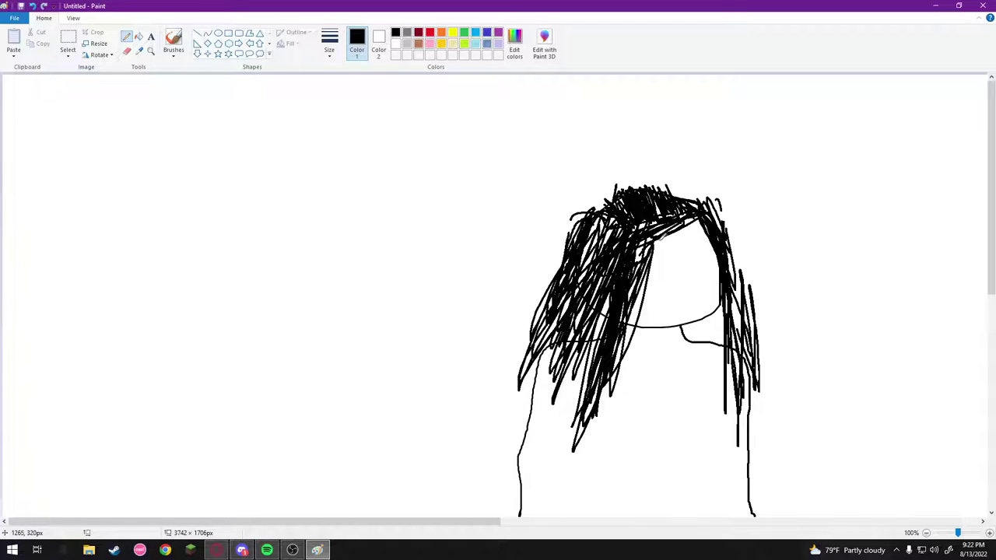
mouse_move(658, 233)
mouse_down()
mouse_move(684, 219)
mouse_move(703, 229)
mouse_move(694, 221)
mouse_move(718, 203)
mouse_move(744, 250)
mouse_move(732, 286)
mouse_up()
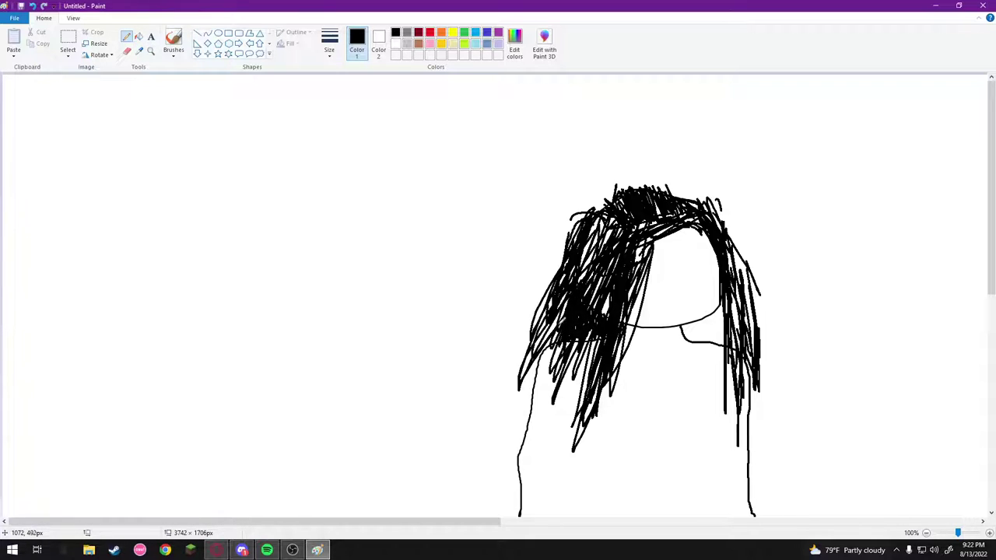
- Darken the gaps in the lower left hair, behind the neck, across the crown and down the right-side strands
drag(560, 329, 551, 327)
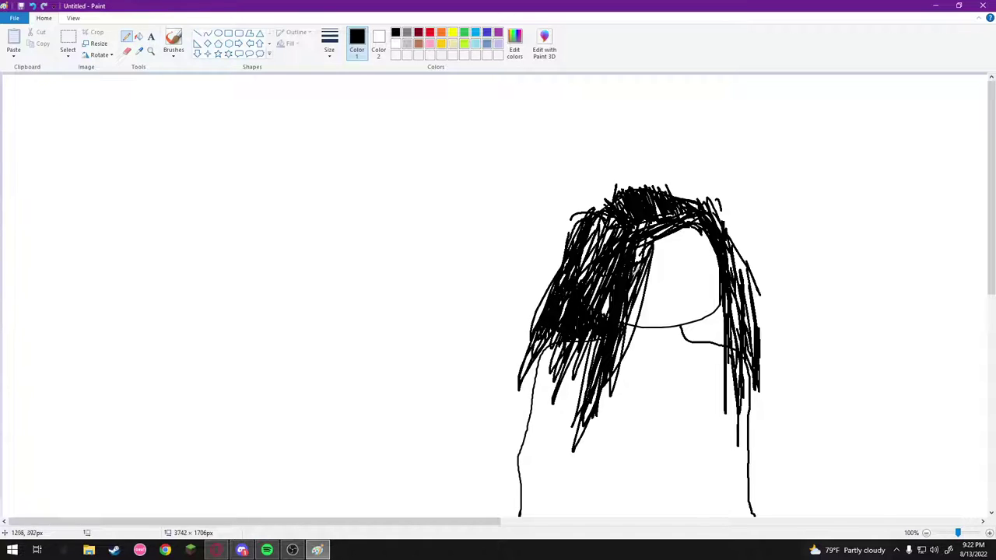
mouse_move(725, 294)
mouse_down()
mouse_move(714, 335)
mouse_move(723, 312)
mouse_move(728, 331)
mouse_move(711, 335)
mouse_move(705, 319)
mouse_move(710, 334)
mouse_move(698, 342)
mouse_move(703, 322)
mouse_move(685, 329)
mouse_move(699, 335)
mouse_move(705, 320)
mouse_move(711, 334)
mouse_move(727, 331)
mouse_up()
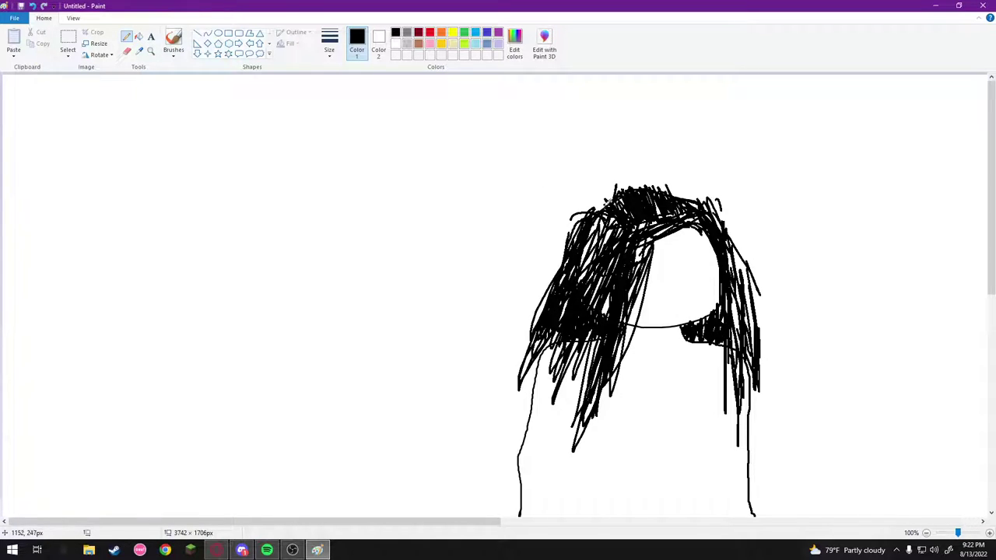
mouse_move(611, 234)
mouse_down()
mouse_move(607, 225)
mouse_move(633, 215)
mouse_move(599, 226)
mouse_move(619, 199)
mouse_move(601, 189)
mouse_move(625, 197)
mouse_move(671, 185)
mouse_move(714, 228)
mouse_up()
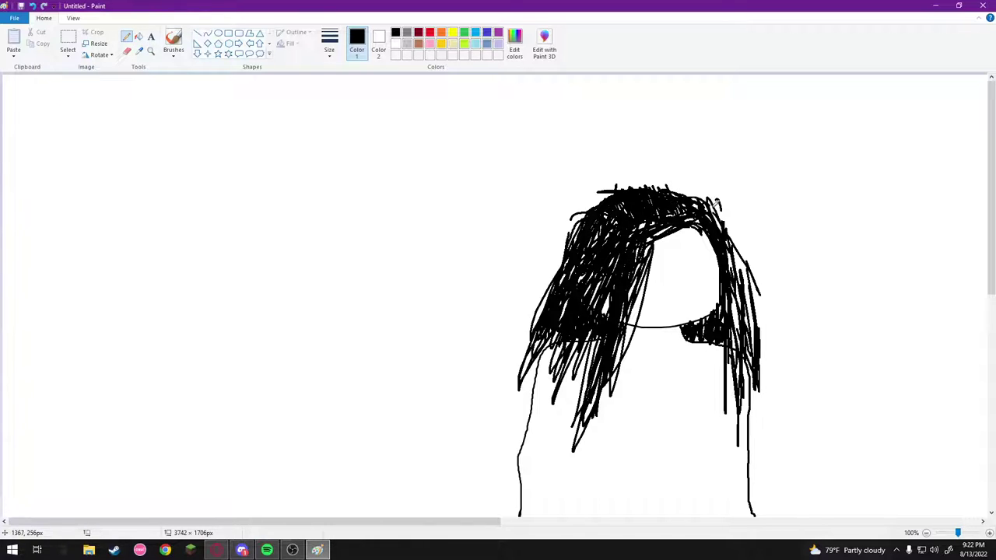
mouse_move(736, 251)
mouse_down()
mouse_move(753, 291)
mouse_move(739, 357)
mouse_move(741, 309)
mouse_move(725, 288)
mouse_move(755, 284)
mouse_up()
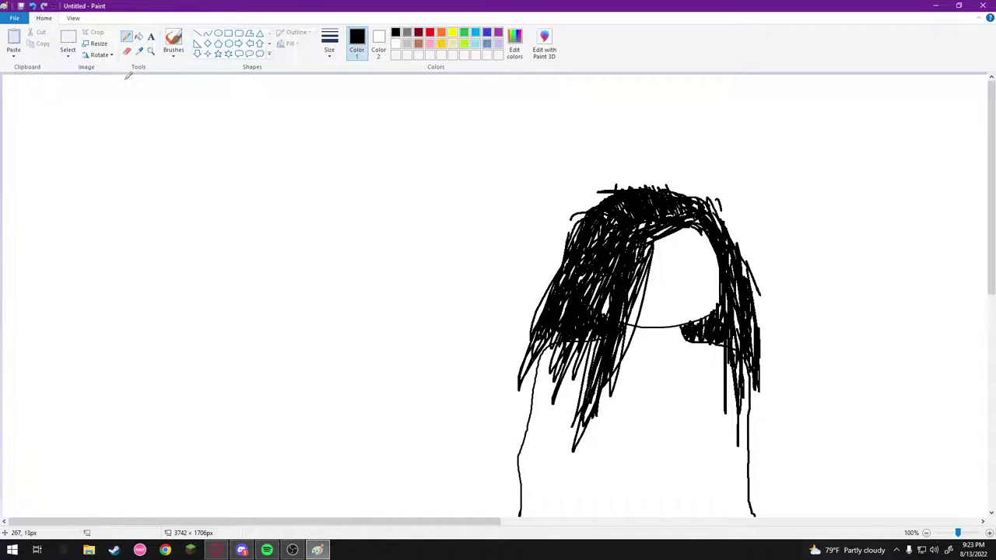
- Fill the narrow gap at the inner edge of the left lock with black, checking the Discord stream for reference
click(139, 37)
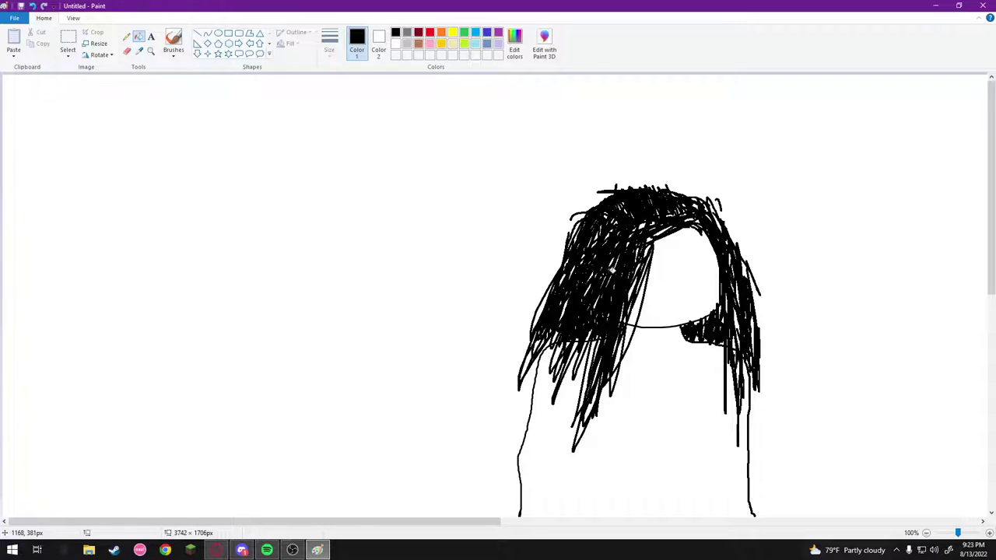
key(alt+Tab)
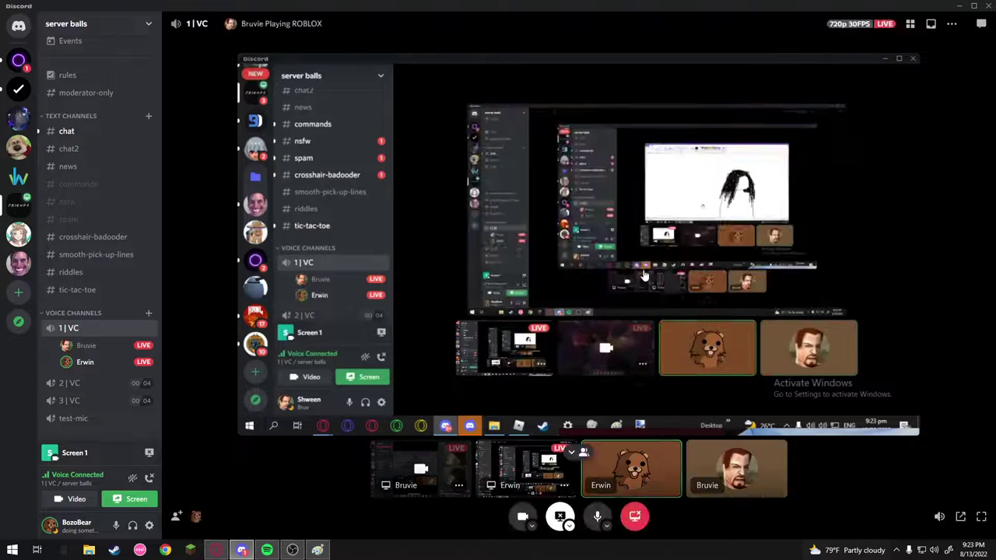
key(alt+Tab)
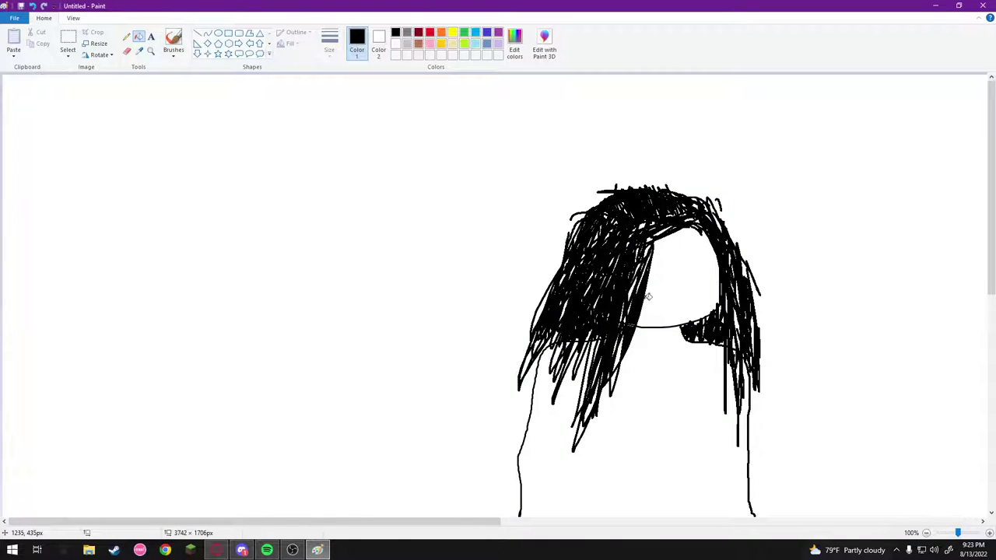
scroll(634, 330, down, 5)
scroll(606, 382, up, 5)
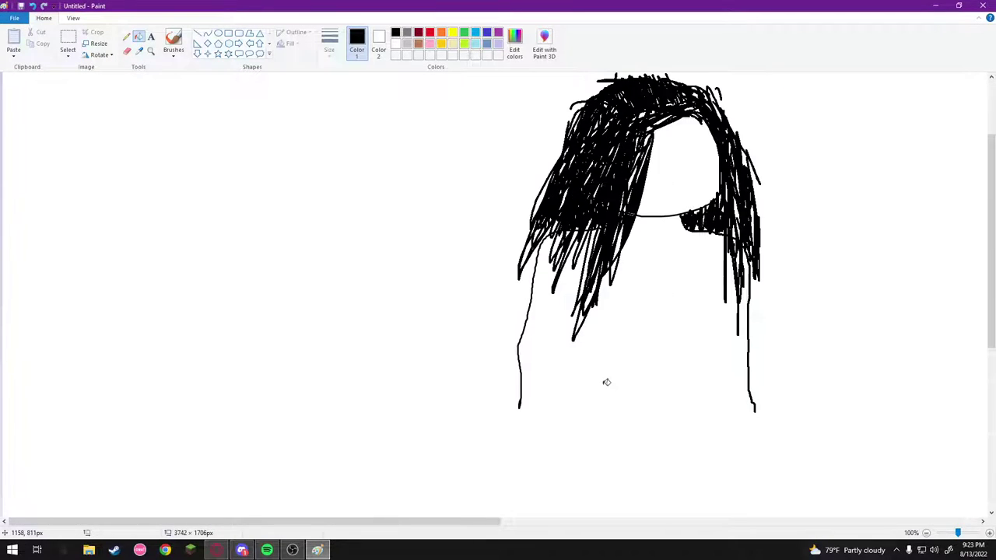
- Check the Discord stream, try to fill a gap at the right hair's outer edge with black, and undo the fill
key(alt+Tab)
key(alt+Tab)
click(757, 154)
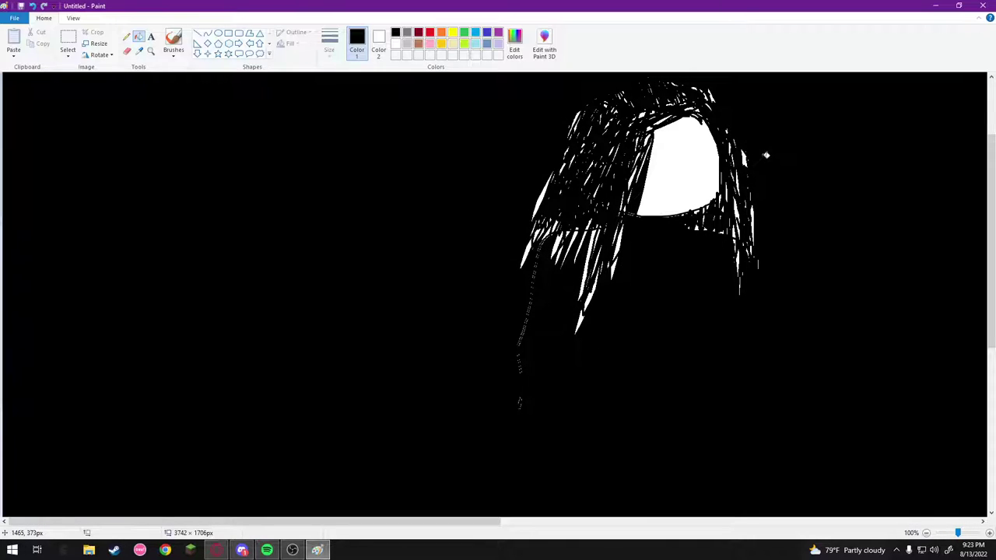
key(ctrl+z)
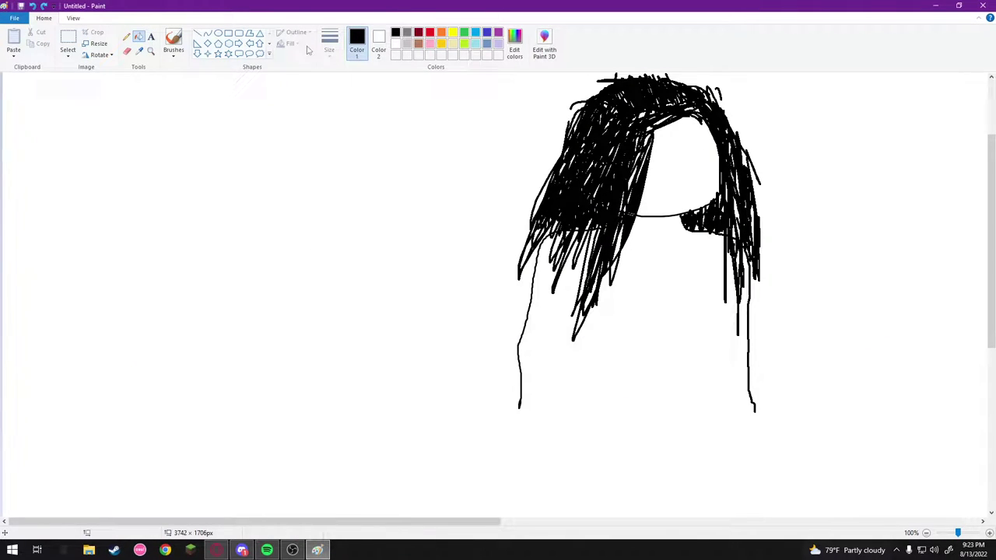
- Try a short vertical black eye stroke on the face with the Pencil at the thickest line size
click(126, 38)
click(327, 48)
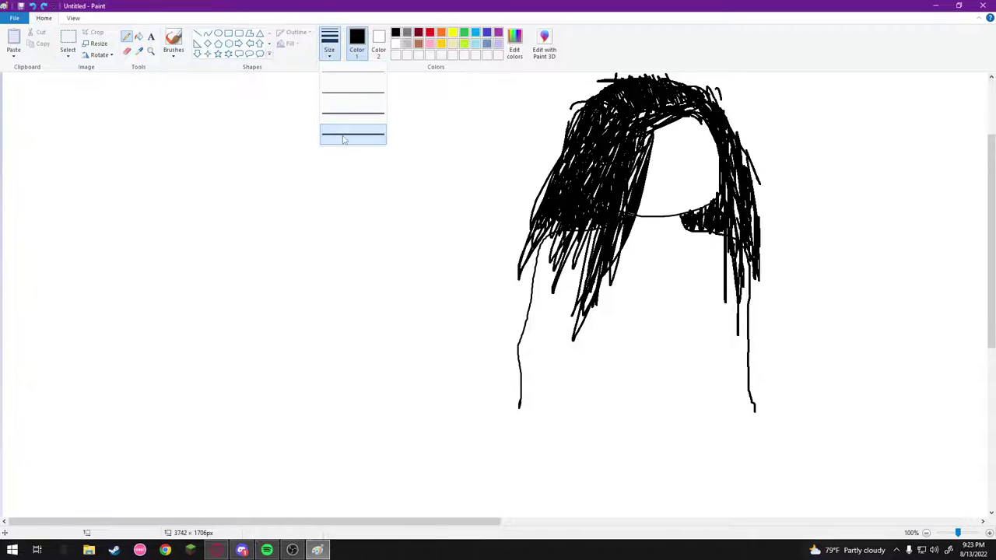
click(345, 139)
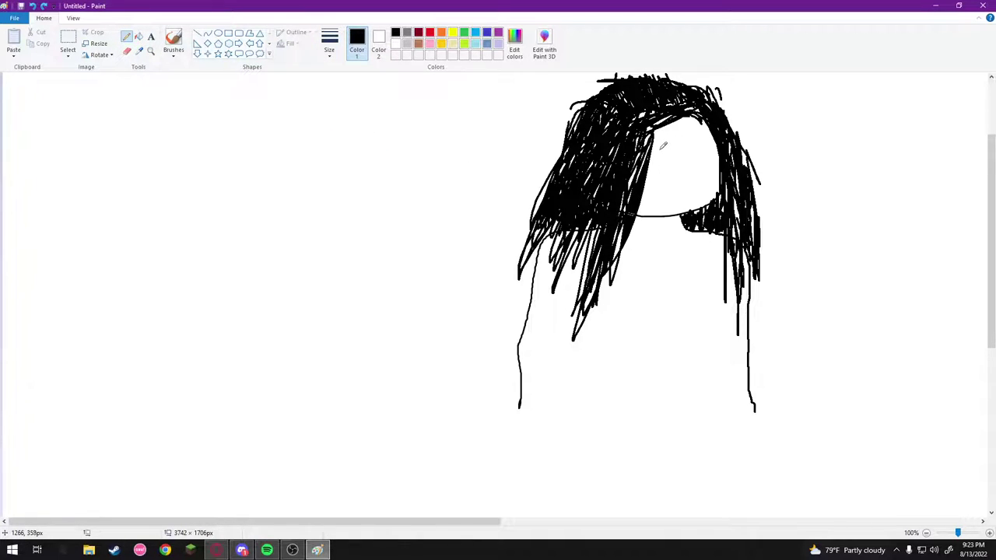
drag(663, 146, 663, 160)
key(ctrl+z)
- Paint two vertical red eyes and a curved red smile on the face with the Airbrush, undoing misplaced strokes
click(429, 33)
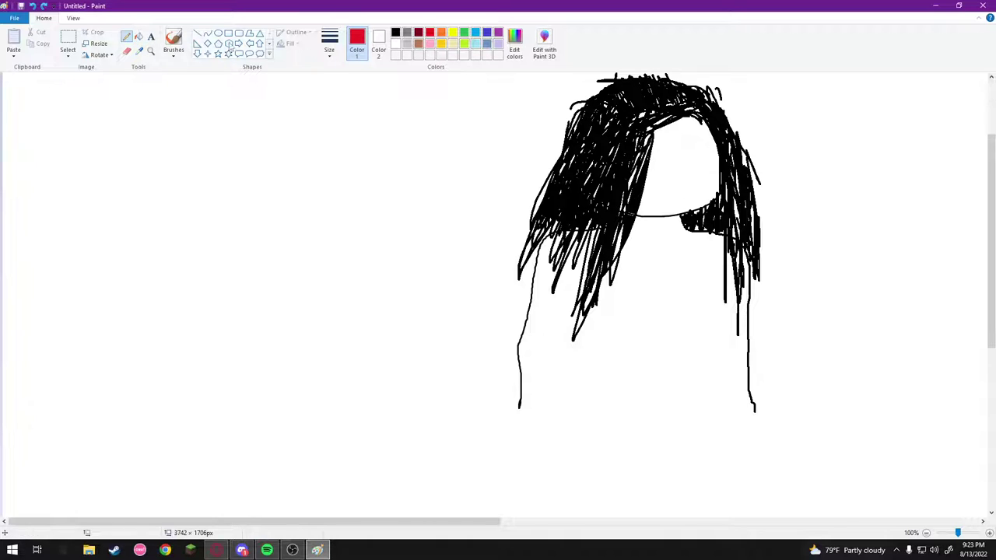
click(175, 40)
click(176, 57)
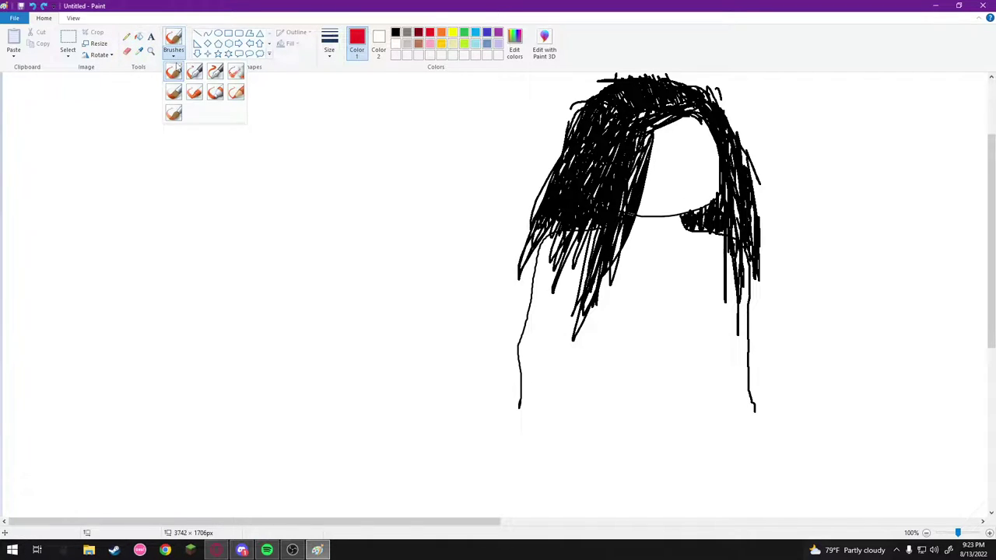
click(235, 76)
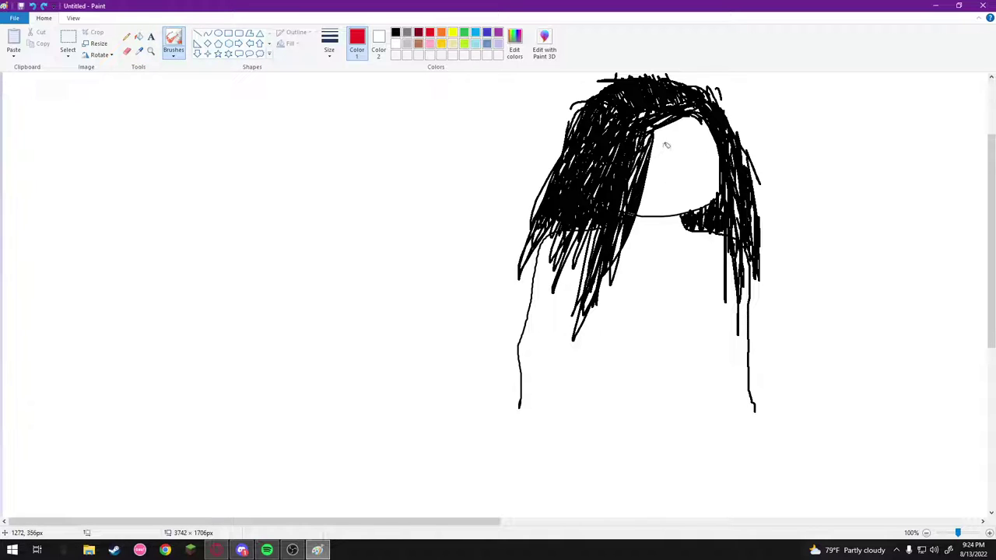
mouse_move(663, 146)
mouse_down()
mouse_move(692, 143)
mouse_move(691, 159)
mouse_move(658, 177)
mouse_move(714, 171)
mouse_up()
key(ctrl+z)
mouse_move(648, 178)
mouse_down()
mouse_move(707, 173)
mouse_move(658, 183)
mouse_move(670, 187)
mouse_move(705, 176)
mouse_up()
key(ctrl+z)
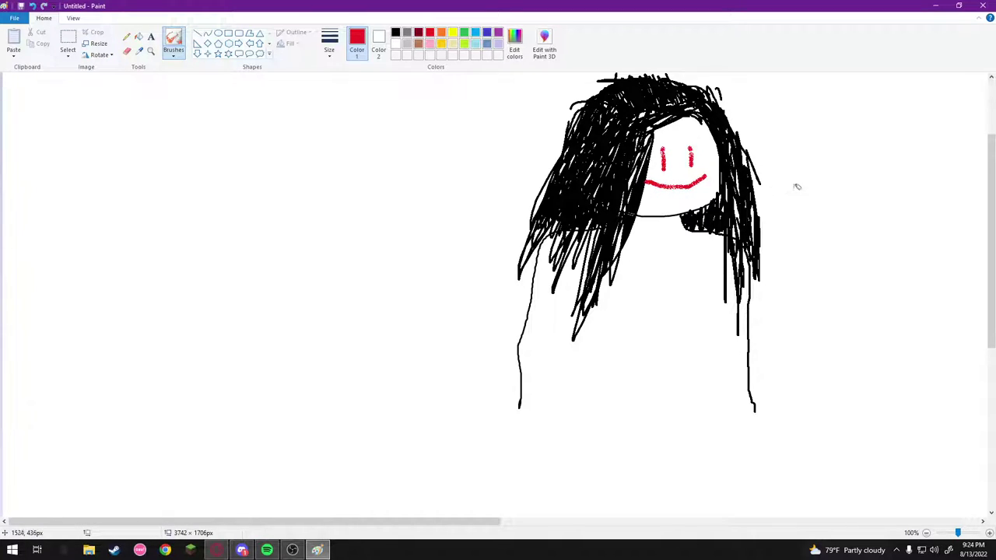
- Draw small red marks beside the left shoulder with the standard Brush, undo the last stroke and choose the thickest line size
click(126, 38)
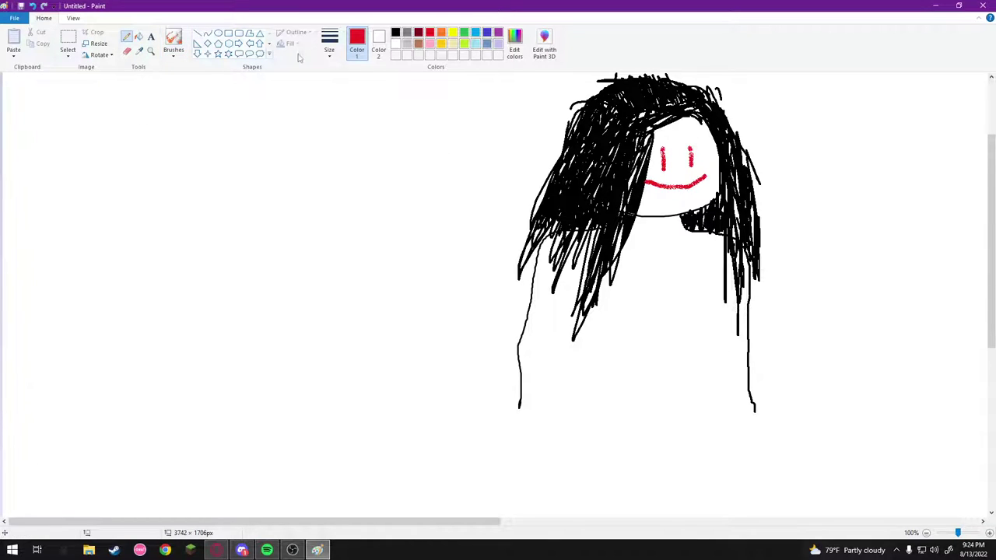
click(173, 52)
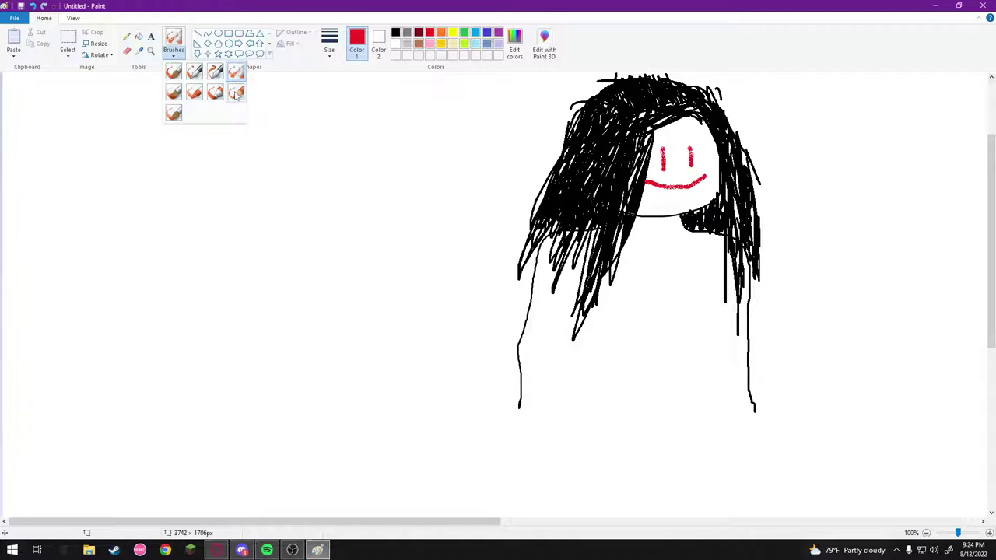
click(178, 73)
mouse_move(514, 237)
mouse_down()
mouse_move(480, 282)
mouse_move(458, 259)
mouse_up()
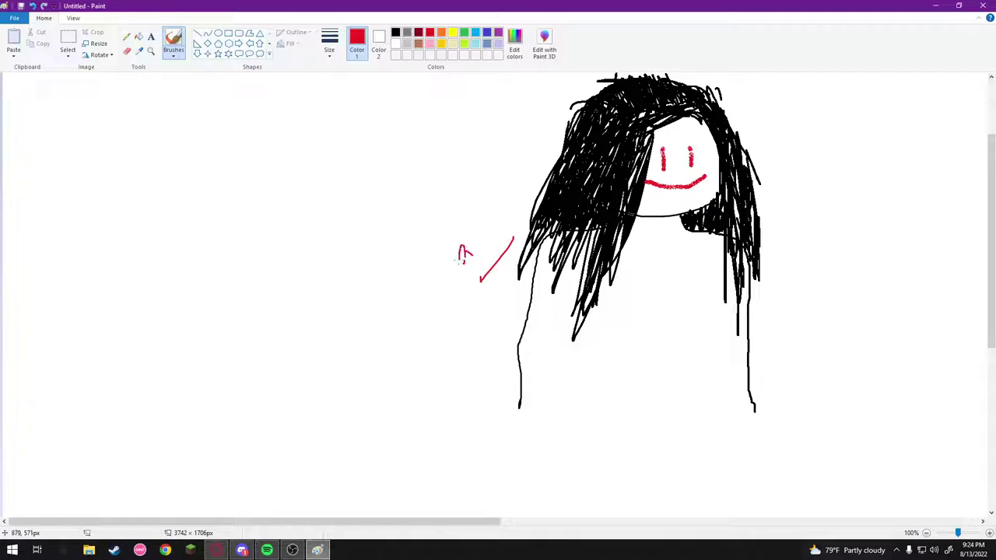
key(ctrl+z)
click(329, 43)
click(353, 137)
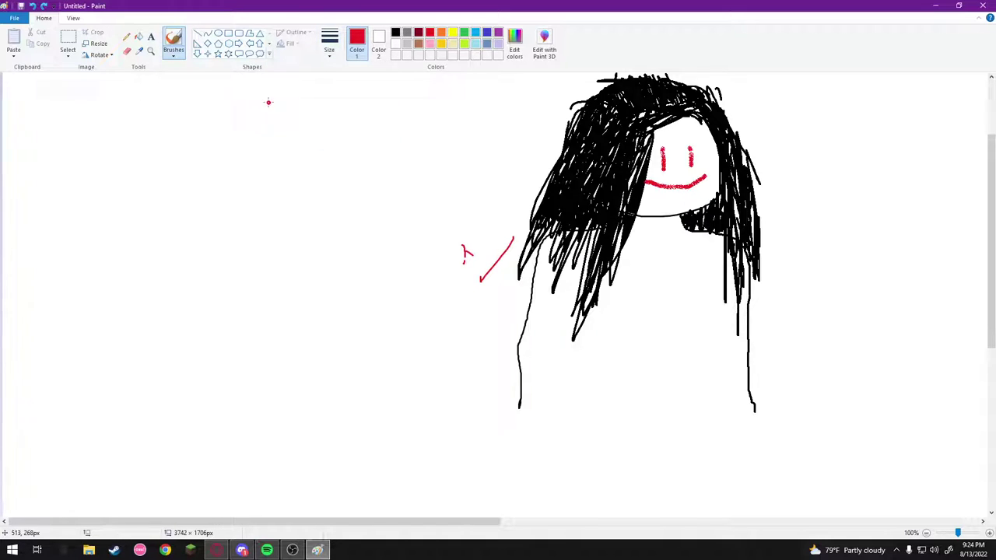
- Draw the upper outline of a bent, raised right-side arm in black with the Pencil at the thickest size
click(126, 36)
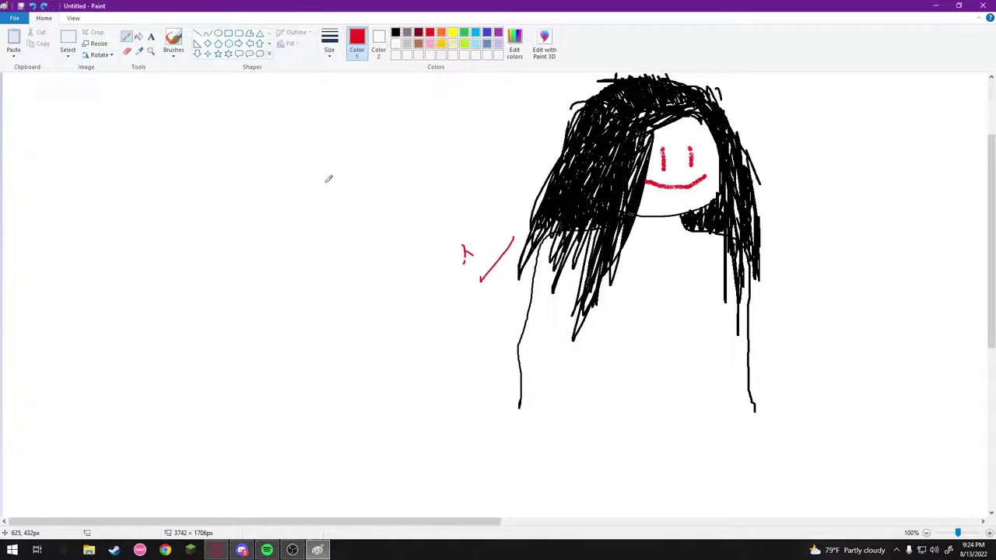
click(329, 45)
click(347, 143)
click(396, 32)
mouse_move(747, 249)
mouse_down()
mouse_move(791, 329)
mouse_move(815, 246)
mouse_up()
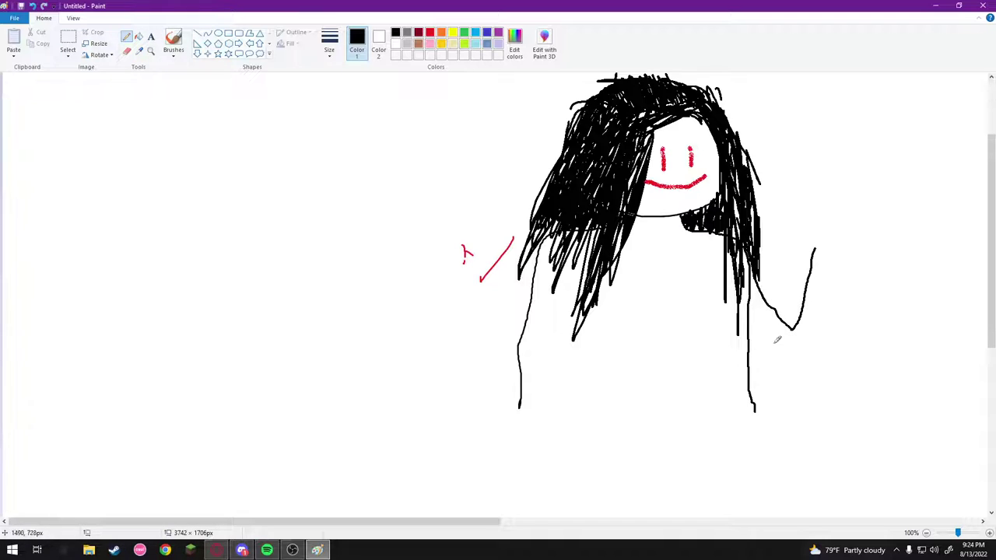
- Draw the lower outline of the raised arm parallel to the upper one, undoing misplaced lines until the curve fits
mouse_move(747, 319)
mouse_down()
mouse_move(769, 359)
mouse_move(785, 363)
mouse_move(763, 357)
mouse_move(783, 368)
mouse_move(818, 338)
mouse_move(799, 369)
mouse_move(853, 252)
mouse_up()
key(ctrl+z)
key(ctrl+z)
mouse_move(760, 346)
mouse_down()
mouse_move(798, 362)
mouse_move(823, 354)
mouse_up()
key(ctrl+z)
mouse_move(750, 325)
mouse_down()
mouse_move(793, 364)
mouse_move(807, 359)
mouse_move(823, 321)
mouse_up()
key(ctrl+z)
mouse_move(749, 326)
mouse_down()
mouse_move(783, 356)
mouse_move(804, 354)
mouse_move(837, 251)
mouse_up()
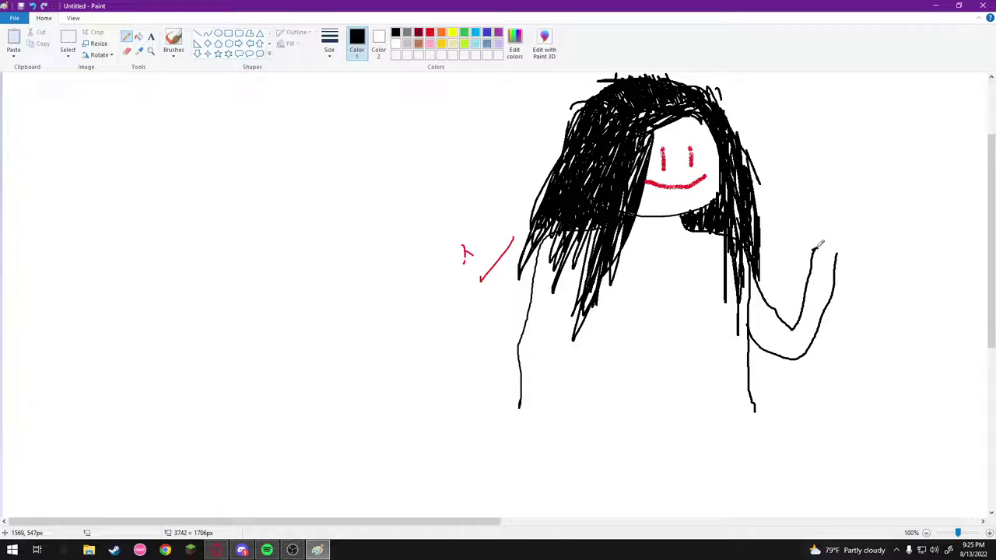
- Draw a fist with thumb and upright fingers at the end of the raised forearm, undoing and redrawing the finger strokes
mouse_move(814, 249)
mouse_down()
mouse_move(812, 229)
mouse_move(826, 228)
mouse_up()
mouse_move(838, 254)
mouse_down()
mouse_move(850, 249)
mouse_move(844, 232)
mouse_up()
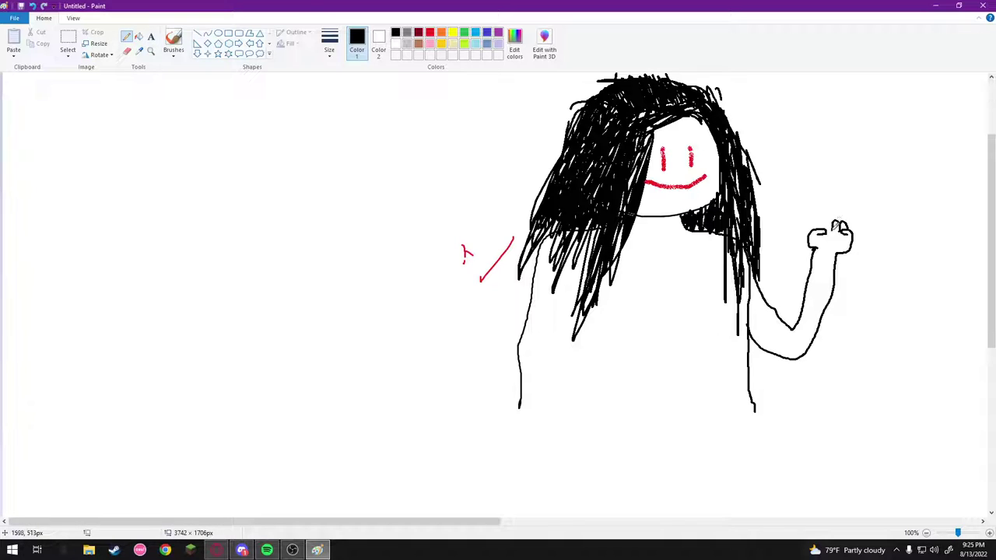
key(ctrl+z)
key(ctrl+z)
mouse_move(853, 226)
mouse_down()
mouse_move(854, 209)
mouse_move(840, 207)
mouse_move(837, 226)
mouse_move(852, 212)
mouse_move(840, 211)
mouse_move(841, 229)
mouse_move(841, 209)
mouse_move(830, 227)
mouse_move(825, 209)
mouse_move(821, 228)
mouse_up()
key(ctrl+z)
key(ctrl+z)
drag(819, 213, 812, 232)
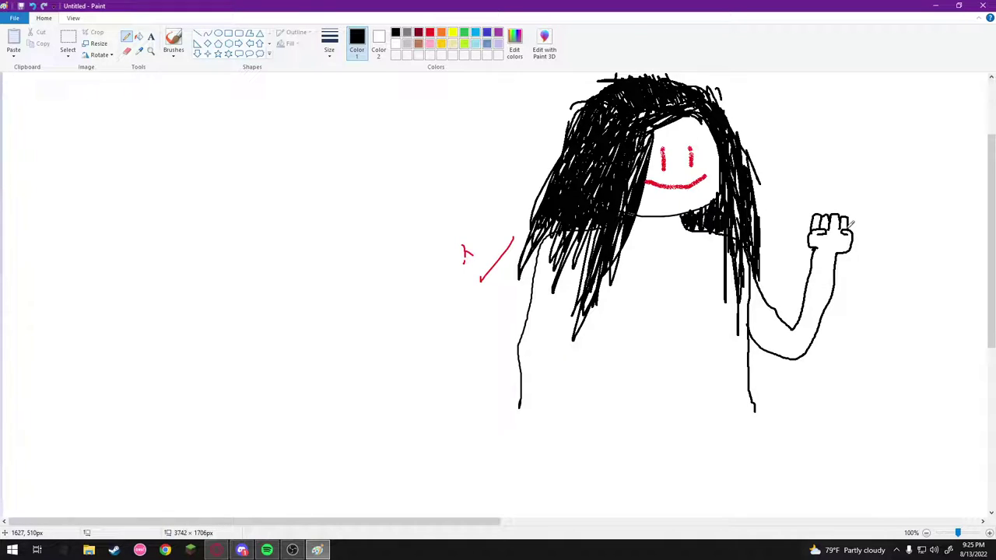
- Square off the fist's right edge with the Eraser and Pencil, and outline a half-round blade extending left from the fist
click(127, 51)
drag(844, 253, 851, 252)
drag(851, 252, 852, 227)
mouse_move(810, 222)
mouse_down()
mouse_move(792, 211)
mouse_move(769, 222)
mouse_move(804, 216)
mouse_move(791, 209)
mouse_move(765, 221)
mouse_move(812, 232)
mouse_move(787, 204)
mouse_move(763, 222)
mouse_move(813, 227)
mouse_move(810, 216)
mouse_up()
key(ctrl+z)
key(ctrl+z)
key(ctrl+z)
key(ctrl+z)
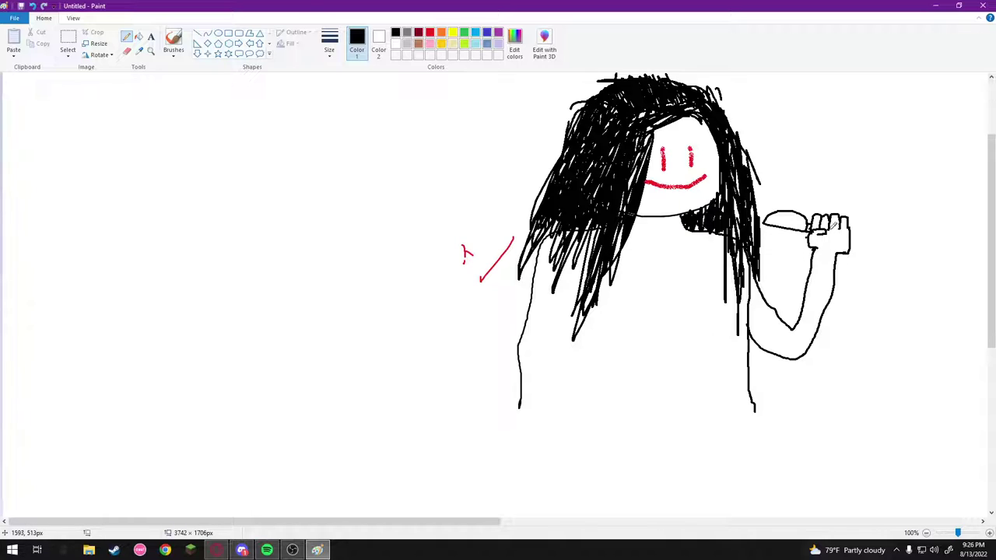
- Close off the outermost finger of the fist and draw a black line along the blade's lower edge to form a narrow strip
drag(831, 226, 844, 225)
drag(764, 217, 811, 226)
- Try to flood-fill the blade's lower strip with dark gray, undoing any fill that recolours the black outlines
click(407, 32)
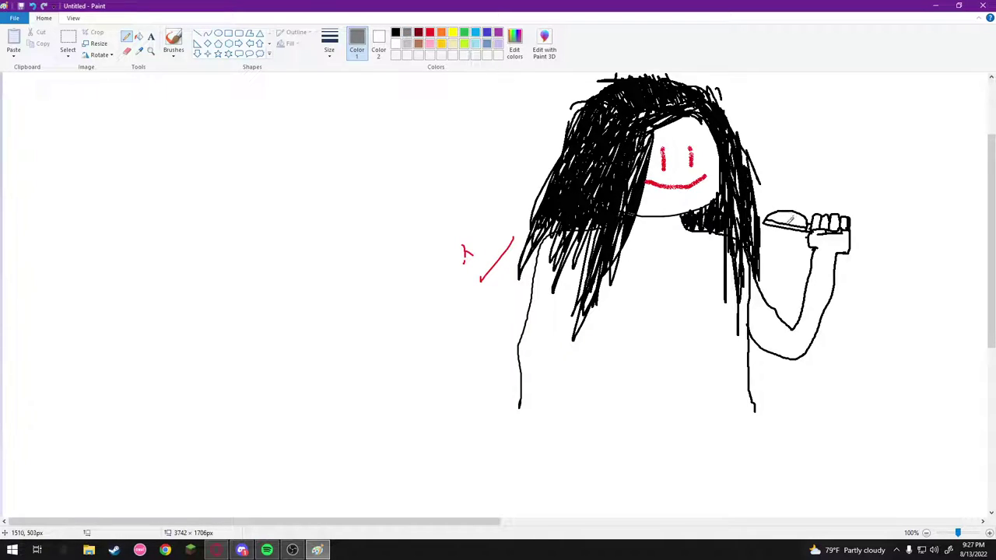
drag(792, 223, 795, 225)
click(139, 37)
click(792, 224)
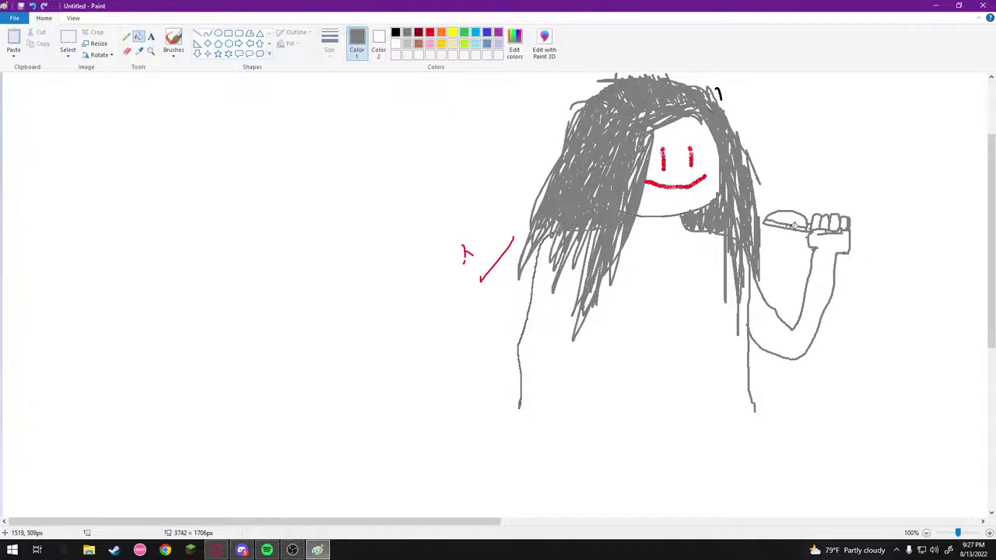
key(ctrl+z)
key(ctrl+y)
key(ctrl+z)
key(ctrl+y)
key(ctrl+z)
key(ctrl+y)
key(ctrl+z)
click(778, 224)
key(ctrl+z)
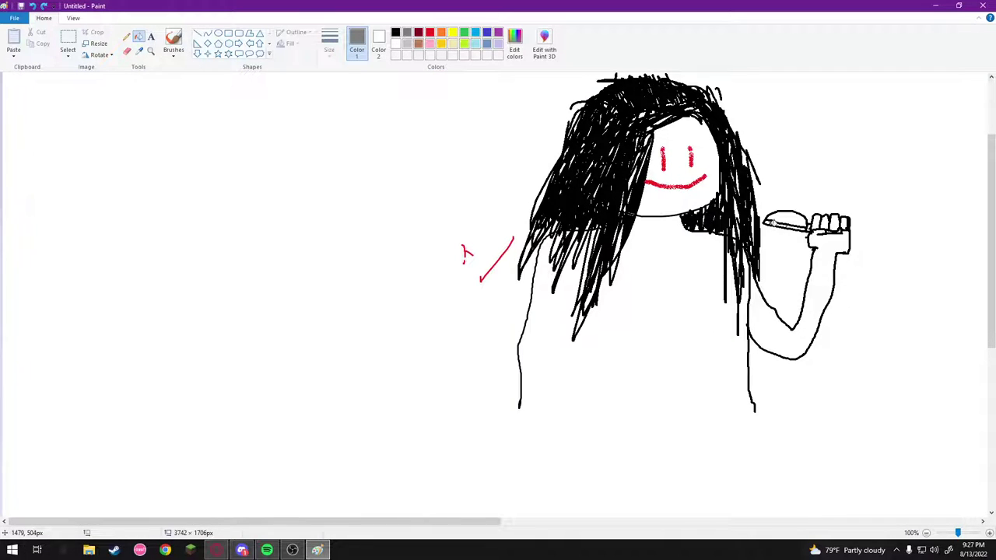
key(ctrl+y)
key(ctrl+z)
key(ctrl+y)
key(ctrl+z)
key(ctrl+y)
key(ctrl+z)
key(ctrl+y)
key(ctrl+z)
key(ctrl+y)
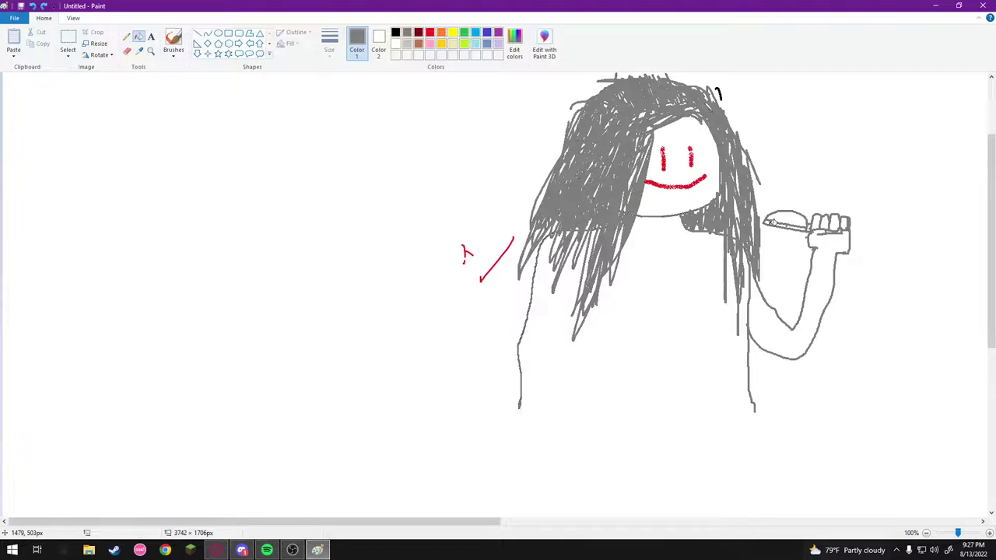
key(ctrl+z)
key(ctrl+y)
key(ctrl+z)
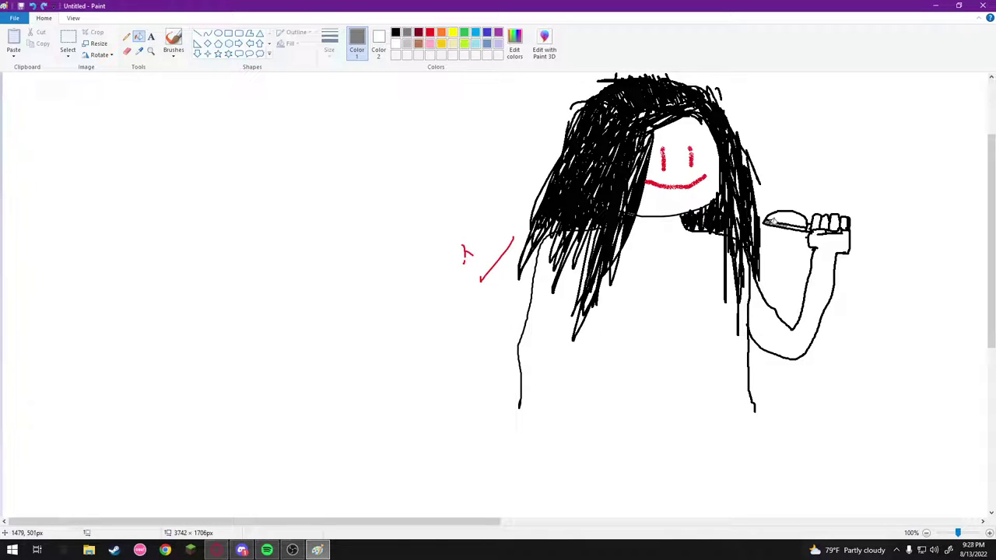
key(ctrl+y)
key(ctrl+z)
key(ctrl+y)
key(ctrl+z)
key(ctrl+y)
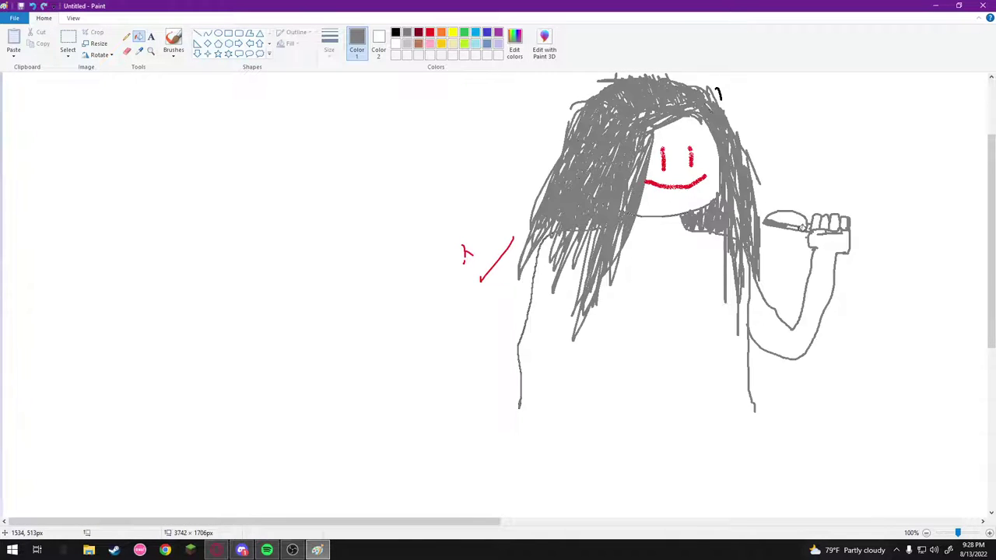
- Fill the blade's lower strip with dark gray and its upper part with light gray, undoing any fill that hits the outlines
key(ctrl+z)
key(ctrl+y)
key(ctrl+z)
key(ctrl+y)
key(ctrl+z)
key(ctrl+y)
key(ctrl+z)
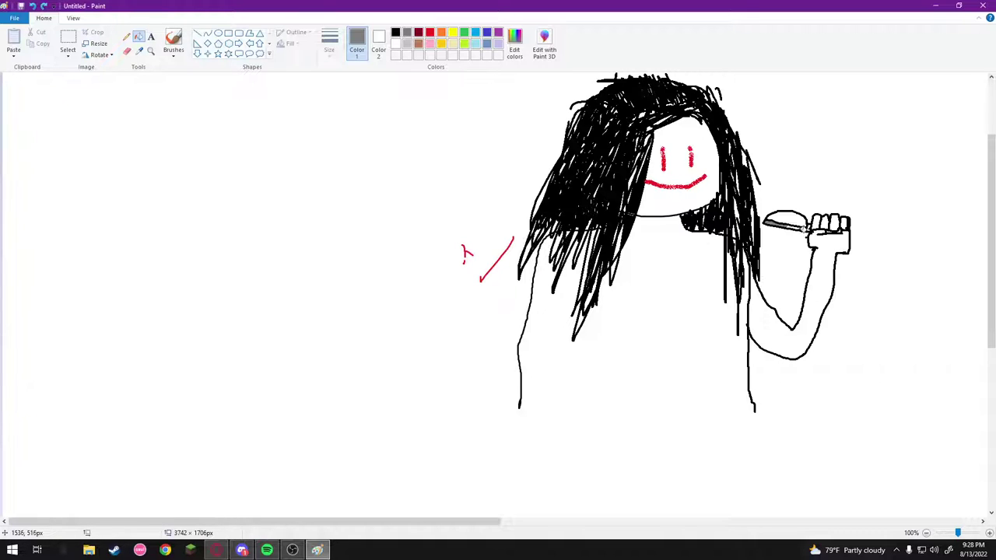
click(801, 228)
key(ctrl+z)
key(ctrl+y)
key(ctrl+z)
click(407, 44)
click(791, 218)
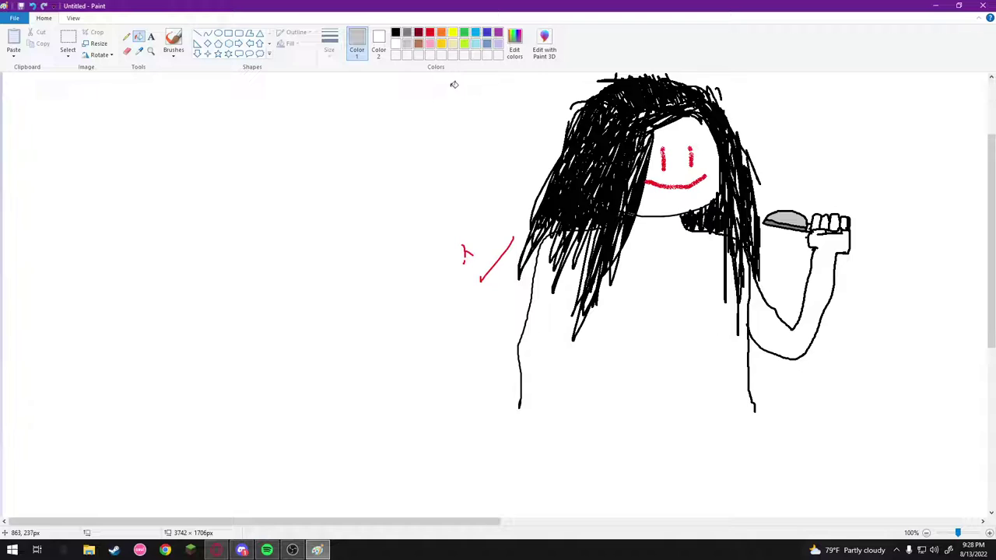
- Draw a wavy black Pencil line across the upper part of the light gray blade
click(429, 32)
click(127, 38)
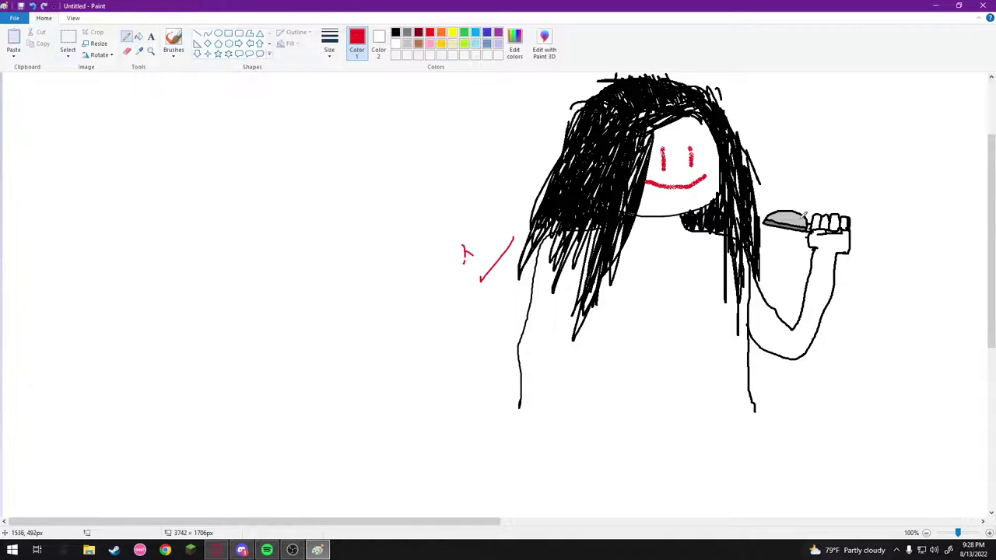
drag(769, 215, 778, 215)
click(395, 32)
drag(775, 211, 807, 211)
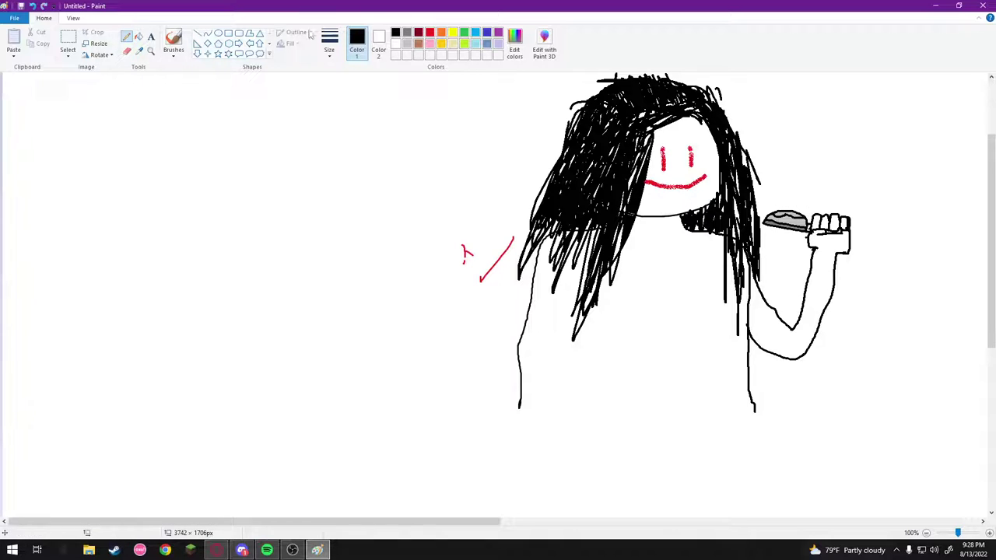
- Flood-fill the blade area above the wavy line with red, undoing and repeating the fill
click(138, 36)
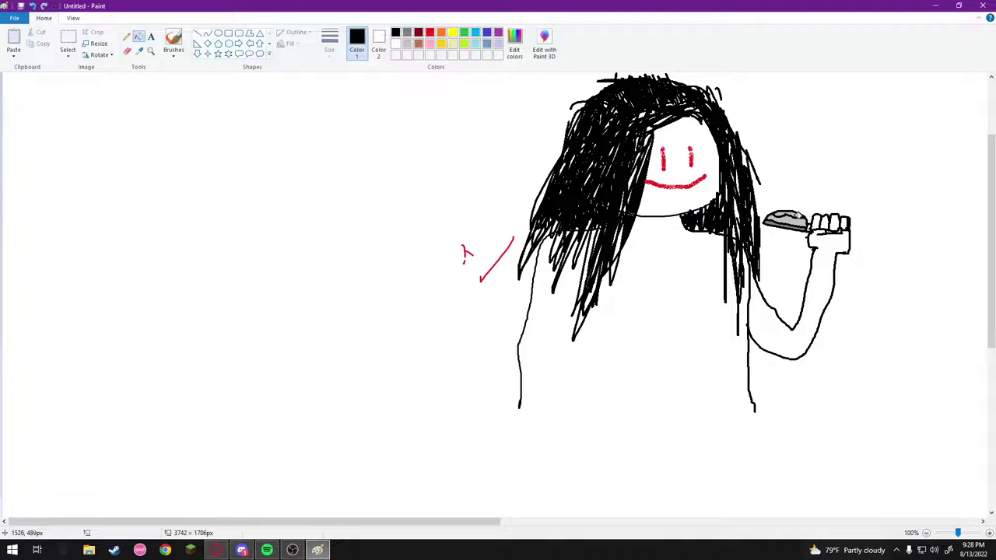
click(430, 32)
click(795, 215)
key(ctrl+z)
key(ctrl+y)
key(ctrl+z)
key(ctrl+y)
key(ctrl+z)
key(ctrl+y)
key(ctrl+z)
click(796, 215)
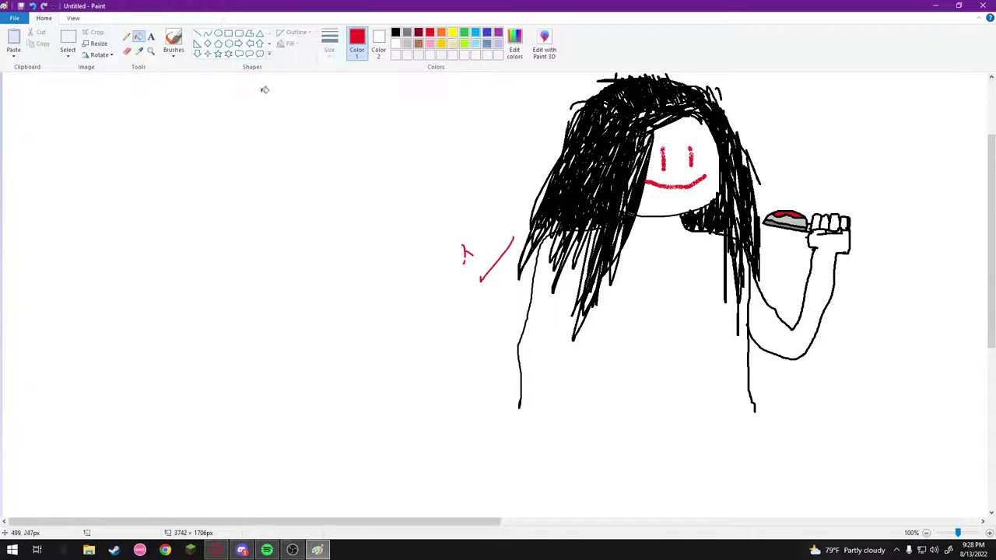
- Try to erase the stray red marks beside the long hair, then undo the erasing and the blade's red fill
click(126, 50)
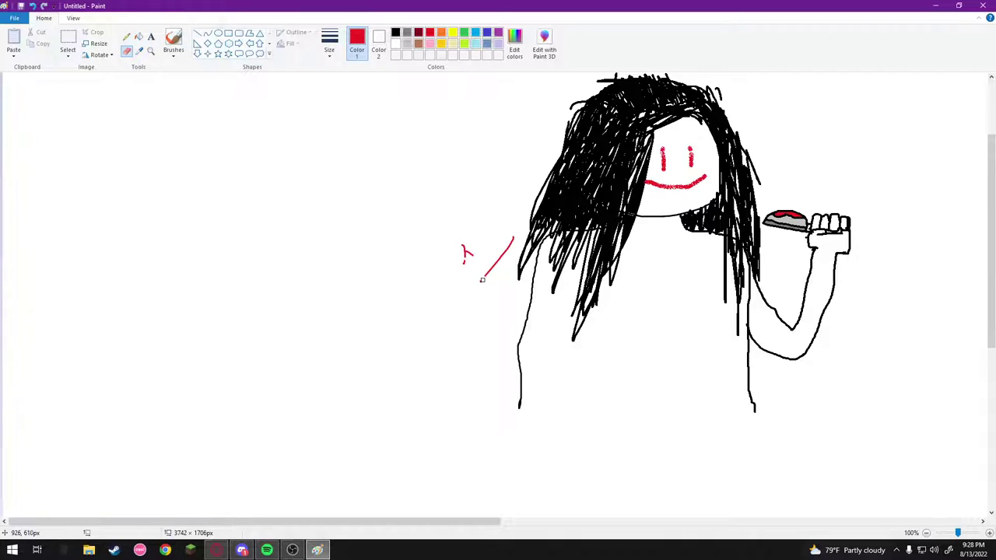
mouse_move(480, 281)
mouse_down()
mouse_move(512, 238)
mouse_move(463, 245)
mouse_up()
key(ctrl+z)
key(ctrl+z)
key(ctrl+z)
key(ctrl+z)
key(ctrl+z)
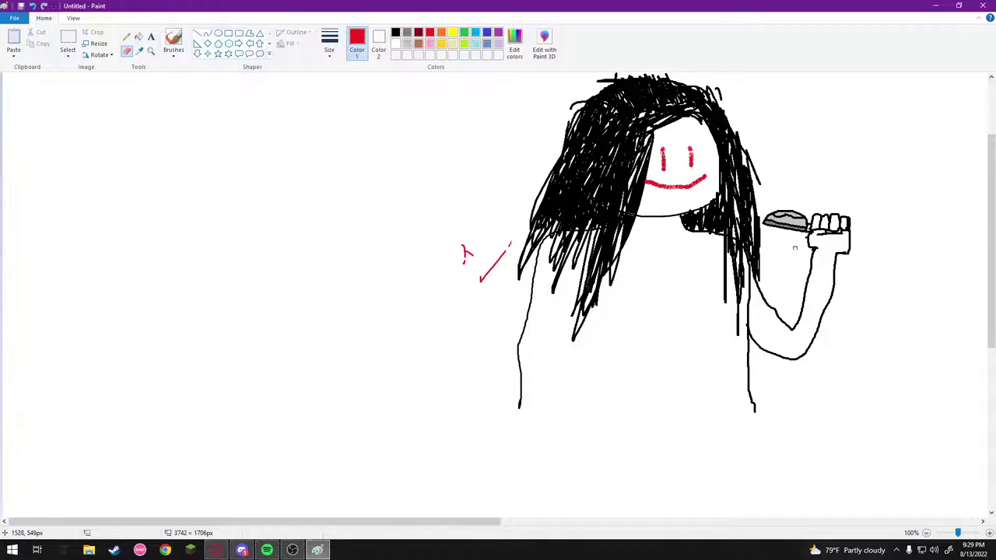
- Refill the blade area above the wavy line with red and erase the stray red marks beside the long hair
click(138, 37)
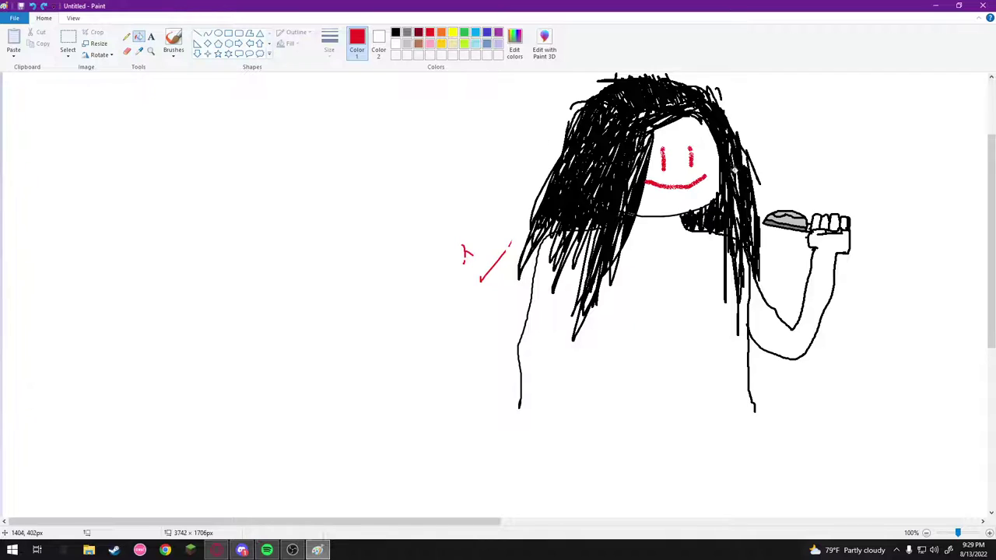
click(797, 215)
key(ctrl+z)
click(127, 50)
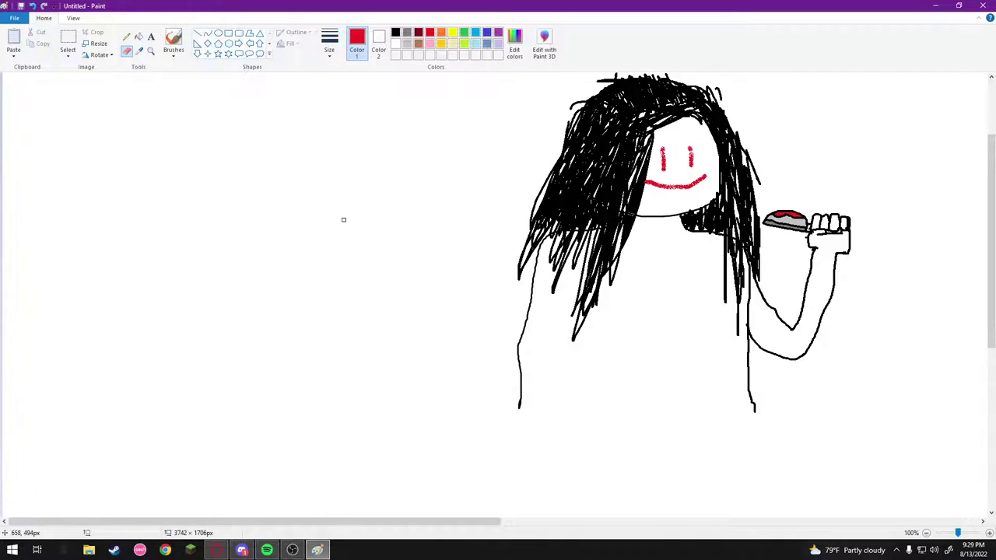
- Switch to Discord to examine the streamed drawing, and return to Paint
key(alt+Tab)
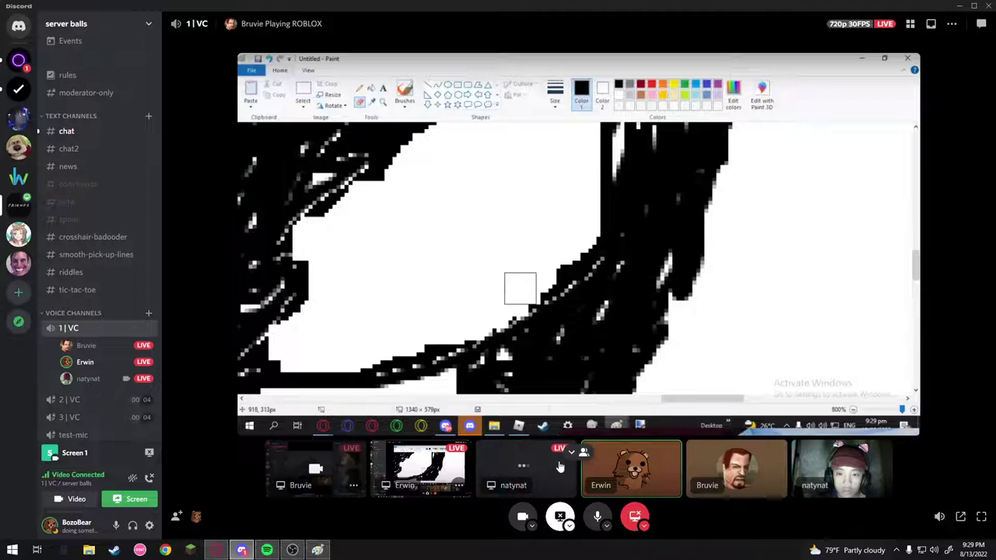
key(alt+Tab)
key(alt+Tab)
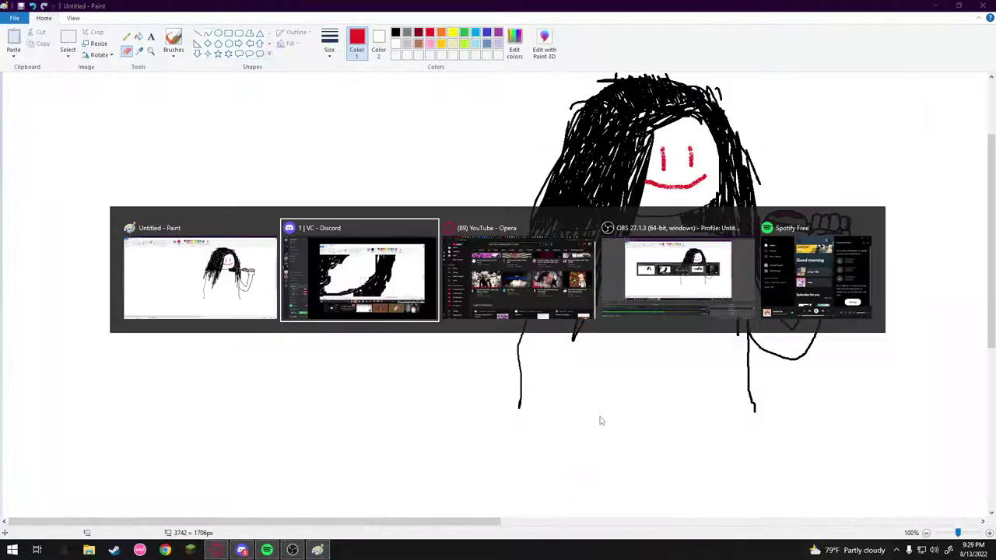
key(alt+Tab)
key(alt+Tab)
key(alt+Tab)
key(alt+Tab)
key(alt+Tab)
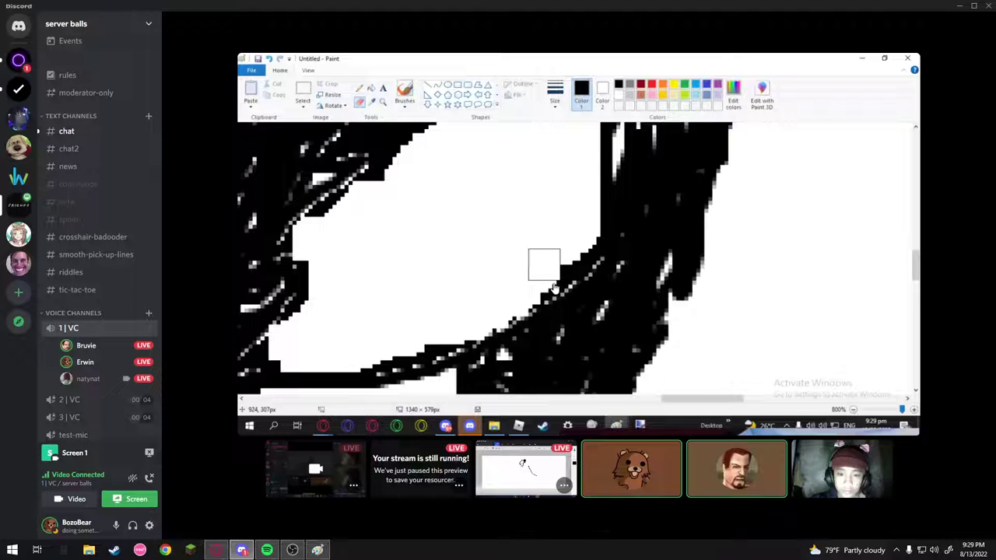
key(alt+Tab)
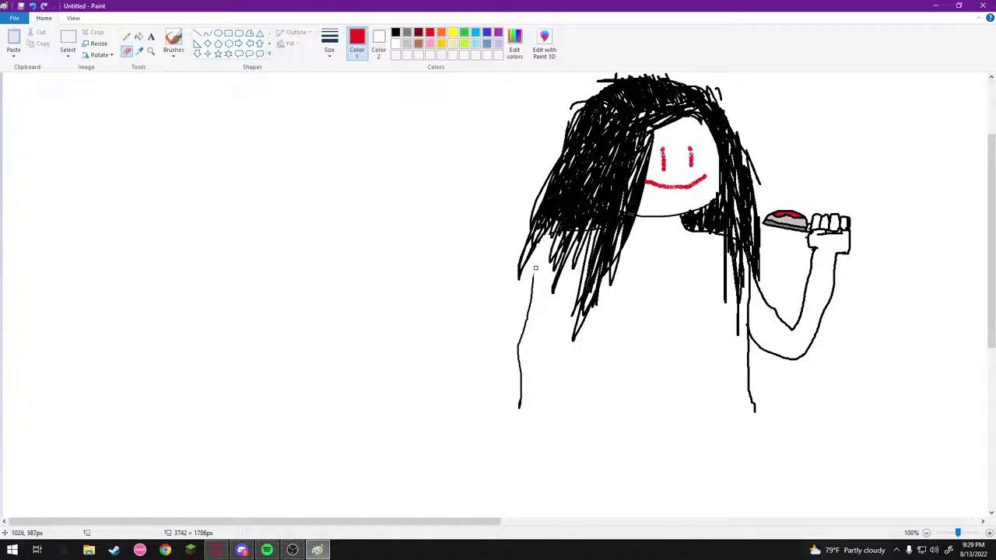
- Erase the torso outline under the longer hair and redraw it in black as a straight vertical line further inward
drag(535, 268, 528, 299)
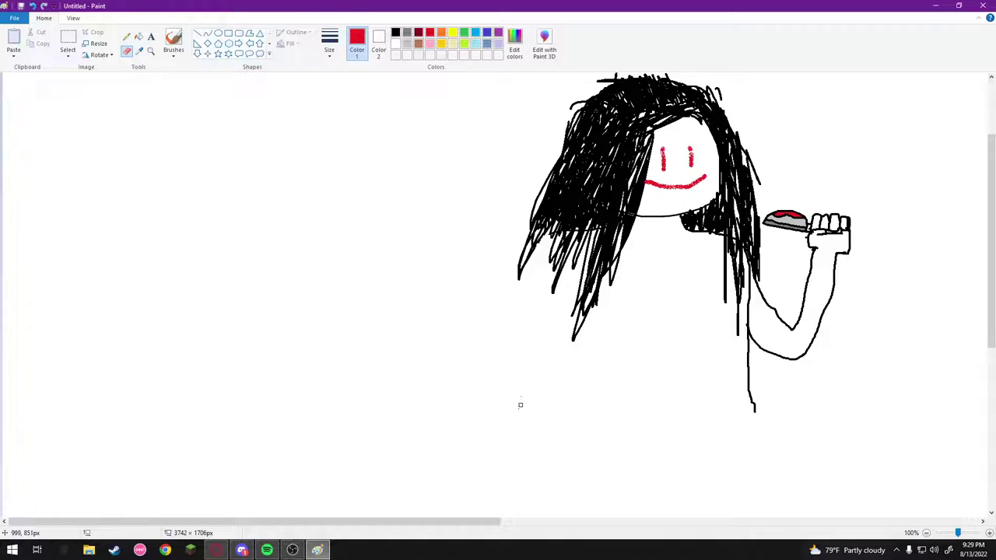
click(126, 35)
click(395, 33)
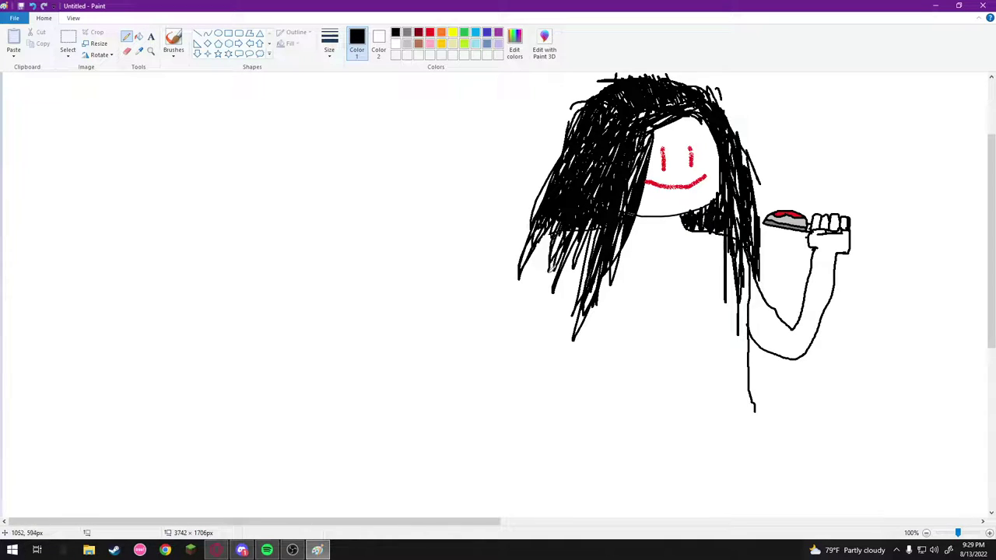
drag(552, 261, 552, 417)
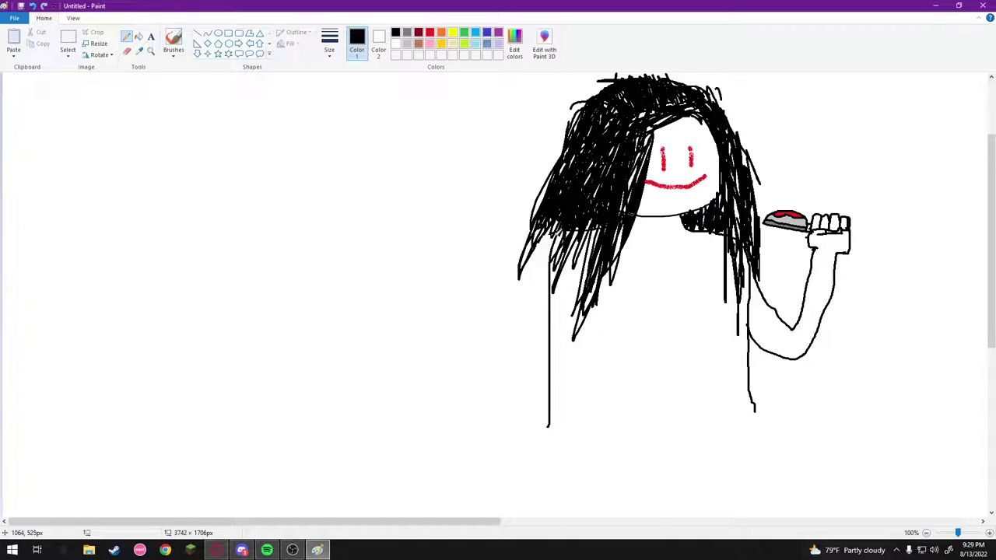
- Draw the outer and inner curves of a bent arm opposite the raised one, undoing inner curves that do not fit
mouse_move(554, 233)
mouse_down()
mouse_move(482, 278)
mouse_move(492, 339)
mouse_move(511, 348)
mouse_up()
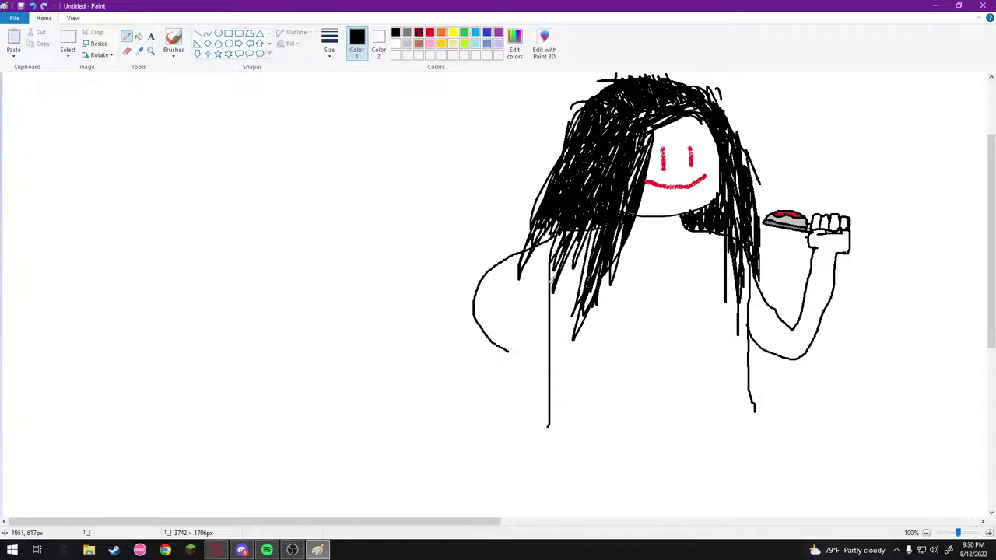
mouse_move(559, 247)
mouse_down()
mouse_move(529, 263)
mouse_move(517, 298)
mouse_move(527, 325)
mouse_up()
key(ctrl+z)
mouse_move(554, 260)
mouse_down()
mouse_move(516, 283)
mouse_move(511, 317)
mouse_move(529, 335)
mouse_up()
key(ctrl+z)
mouse_move(542, 265)
mouse_down()
mouse_move(513, 291)
mouse_move(532, 323)
mouse_up()
- Check the streamed reference drawing in Discord again and return to Paint
key(alt+Tab)
key(alt+Tab)
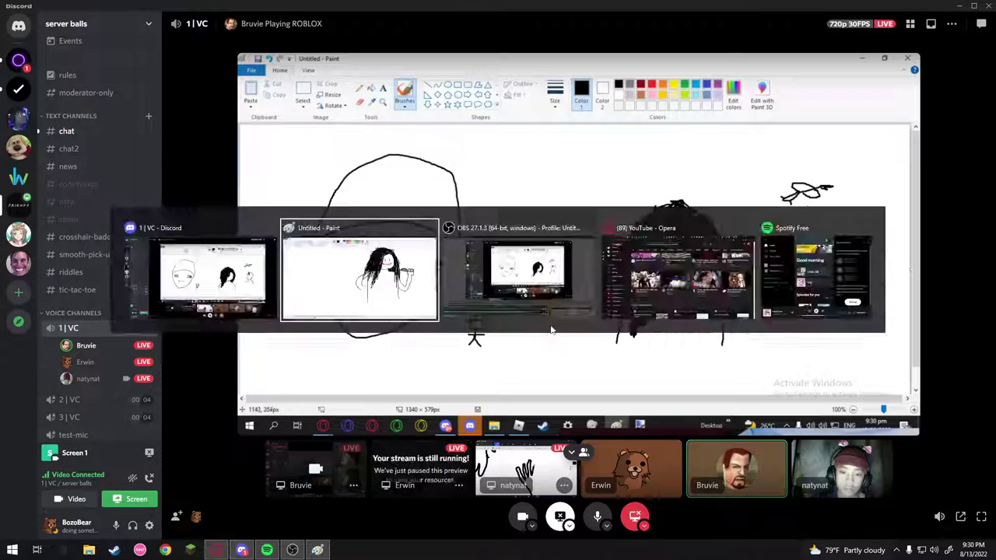
key(alt+Tab)
key(alt+Tab)
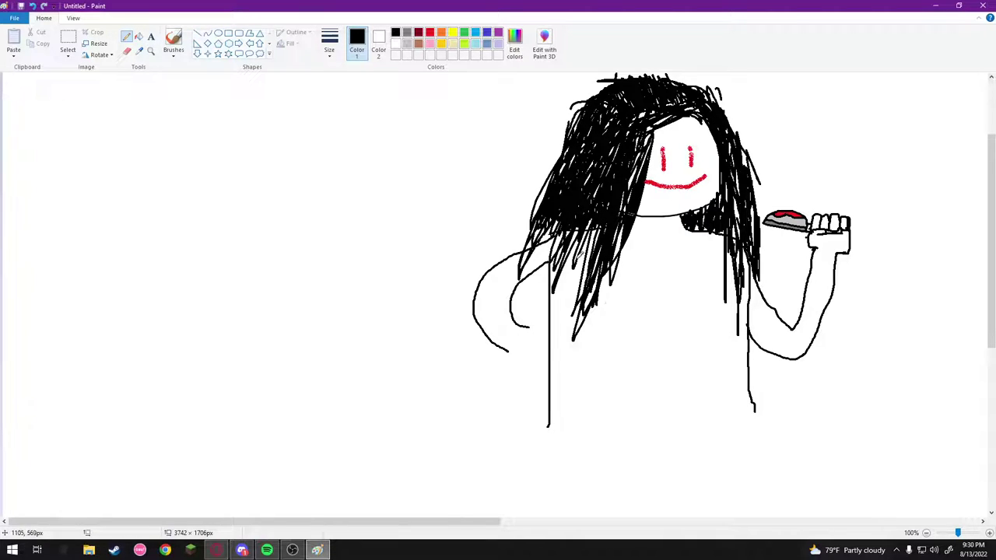
- Try sketching freehand chest ovals and stacked rows of abdominal ovals on the torso, undoing the strokes
mouse_move(631, 250)
mouse_down()
mouse_move(657, 321)
mouse_move(767, 278)
mouse_move(692, 321)
mouse_move(689, 264)
mouse_move(735, 272)
mouse_up()
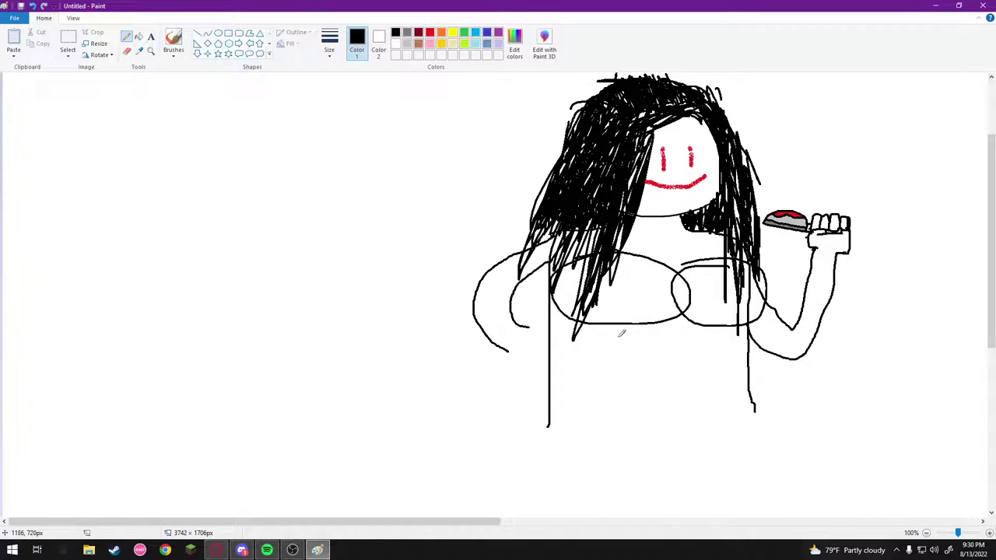
mouse_move(621, 333)
mouse_down()
mouse_move(684, 330)
mouse_move(669, 321)
mouse_move(727, 343)
mouse_move(684, 342)
mouse_move(626, 371)
mouse_move(668, 365)
mouse_move(714, 381)
mouse_move(683, 363)
mouse_up()
mouse_move(637, 388)
mouse_down()
mouse_move(676, 396)
mouse_move(629, 379)
mouse_move(715, 383)
mouse_move(677, 398)
mouse_move(704, 383)
mouse_up()
mouse_move(631, 412)
mouse_down()
mouse_move(658, 403)
mouse_move(655, 424)
mouse_move(643, 402)
mouse_move(711, 414)
mouse_move(688, 409)
mouse_up()
key(ctrl+z)
key(ctrl+z)
key(ctrl+z)
key(ctrl+z)
key(ctrl+z)
key(ctrl+z)
key(ctrl+z)
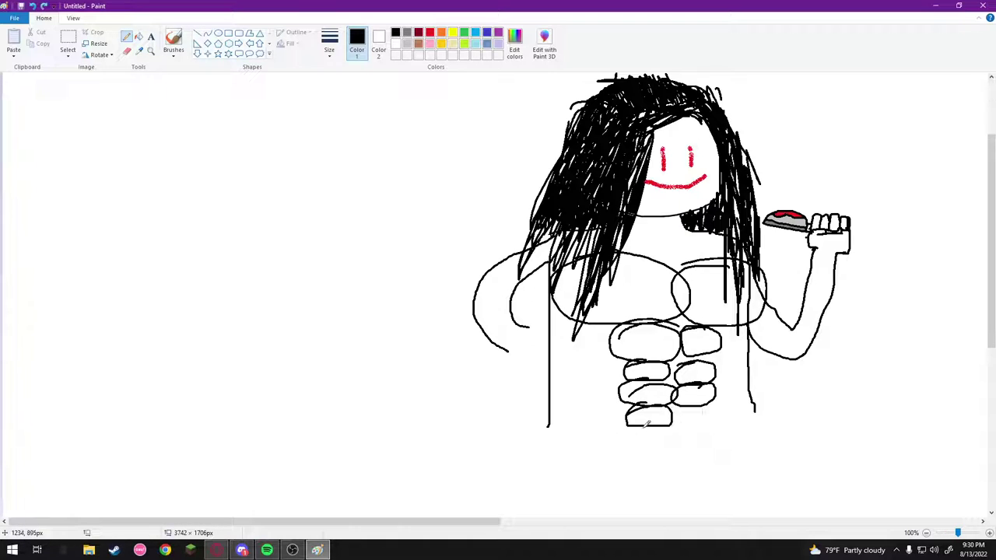
key(ctrl+z)
key(ctrl+z)
key(ctrl+z)
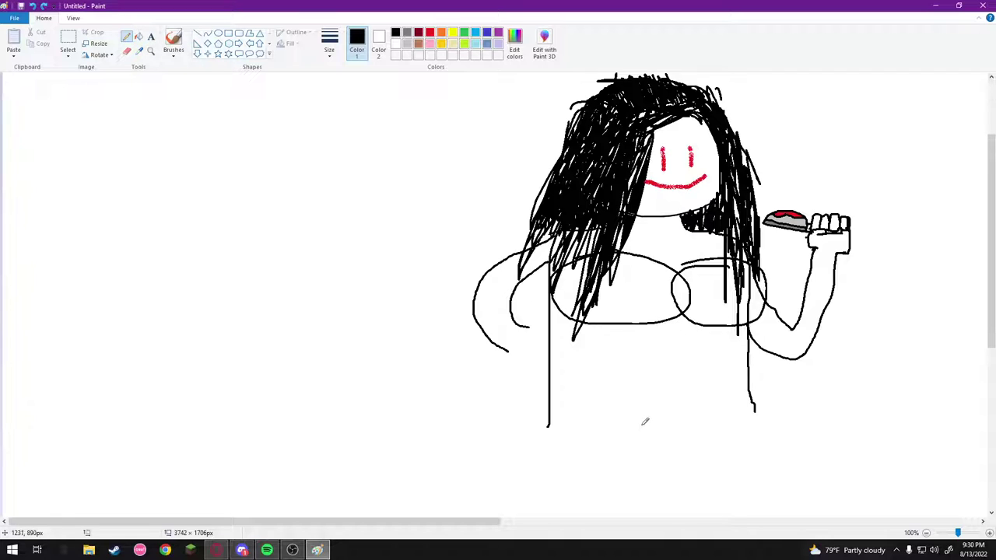
- Look at the shared screen in the Discord call and go back to the Paint canvas
key(alt+Tab)
mouse_move(434, 230)
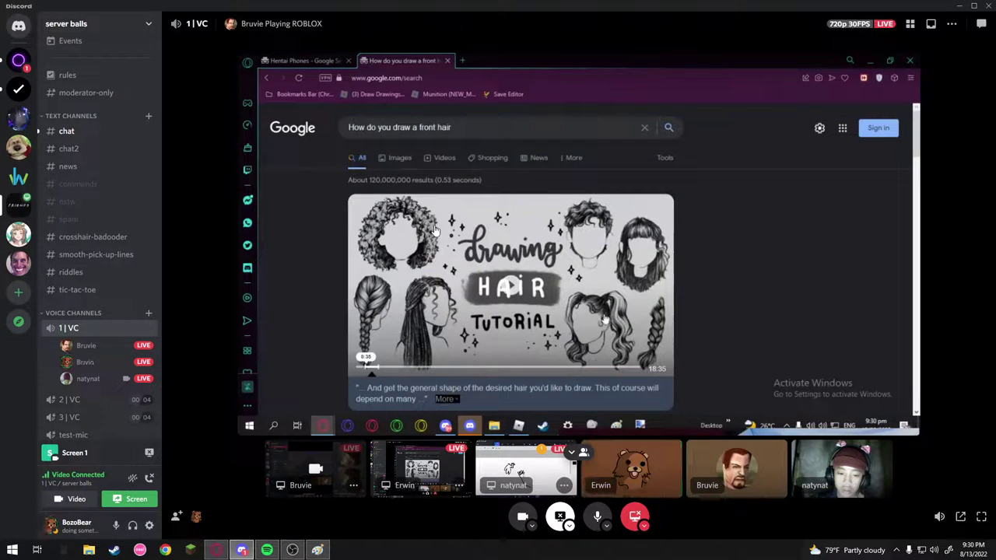
key(alt+Tab)
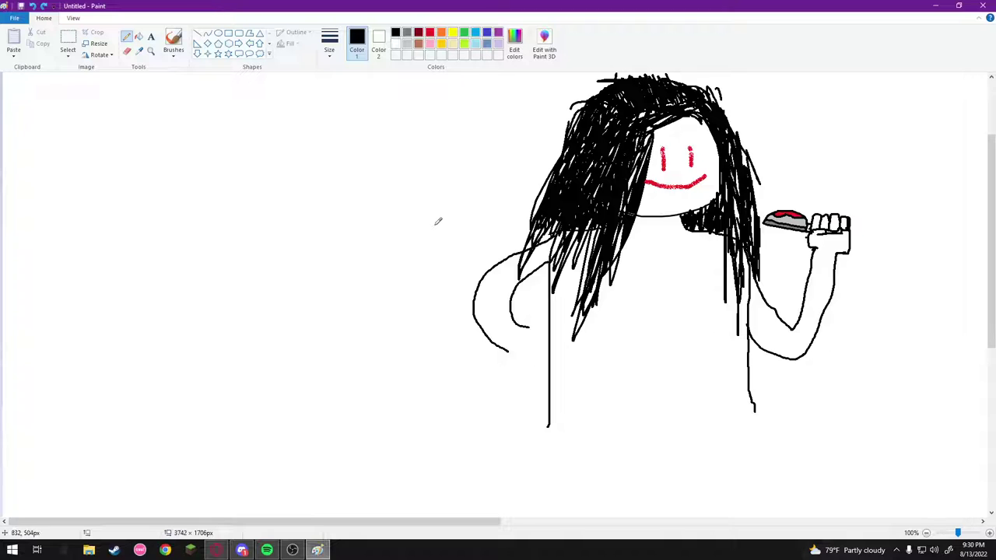
- Draw two side-by-side black ellipses across the chest with the Oval shape, about 199 × 139 px and 192 × 143 px
click(218, 34)
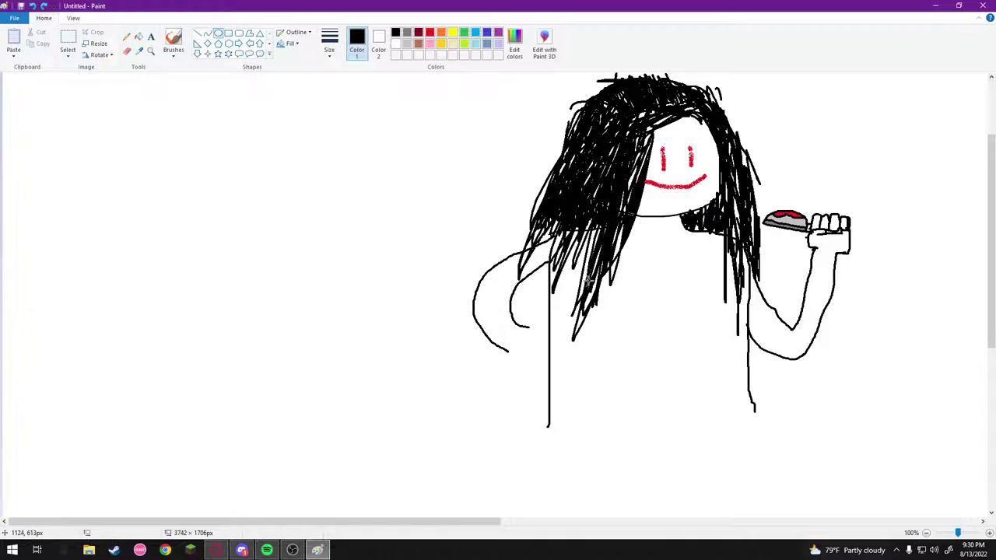
mouse_move(569, 256)
mouse_down()
mouse_move(625, 308)
mouse_move(658, 316)
mouse_move(668, 334)
mouse_up()
drag(669, 257, 673, 262)
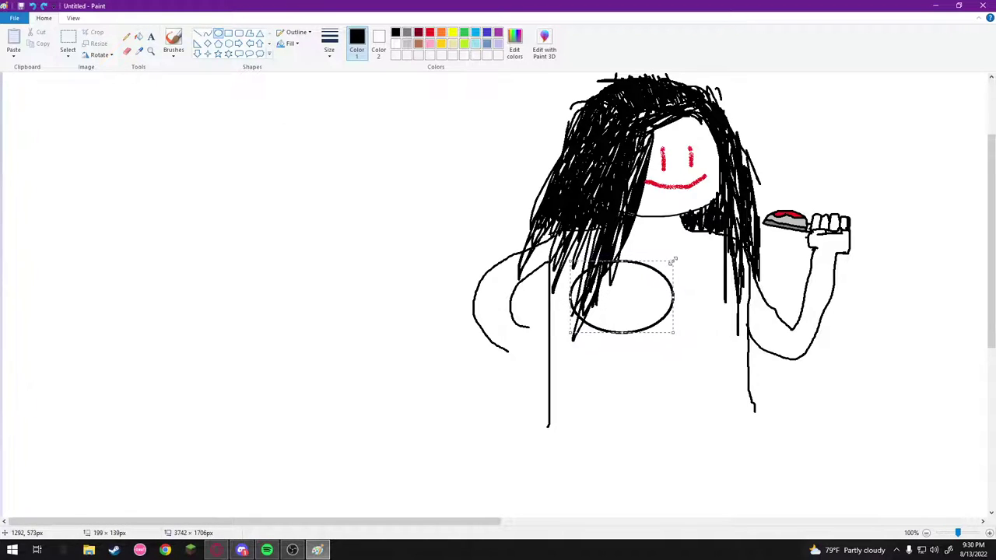
drag(627, 290, 609, 283)
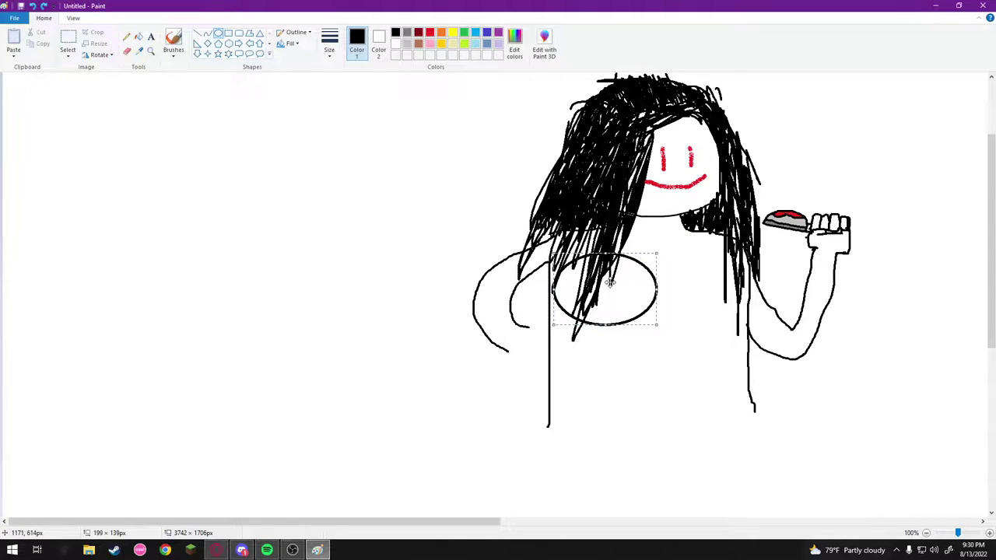
click(662, 264)
drag(655, 253, 759, 325)
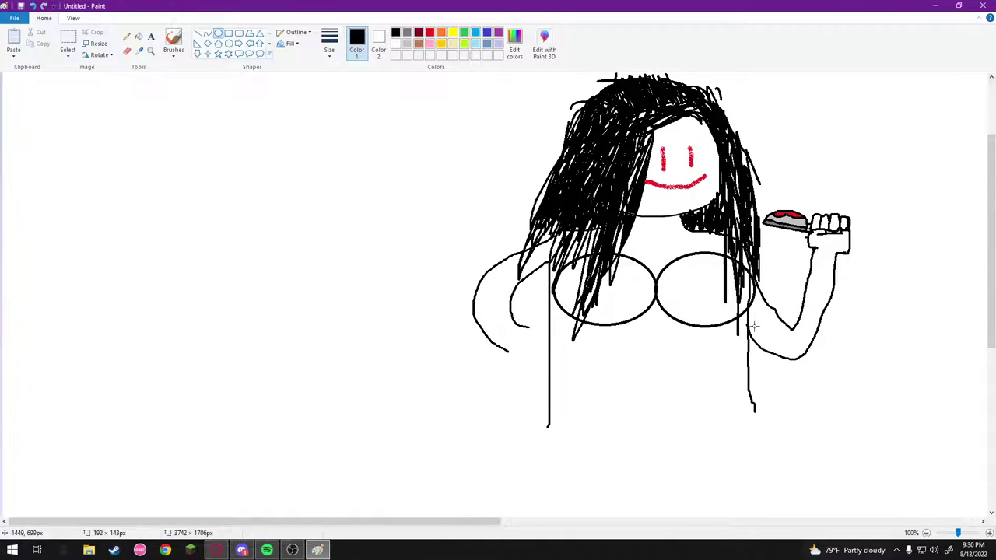
- Try small ovals beneath the chest ellipse on the dagger-free side of the figure, undoing each one
click(622, 348)
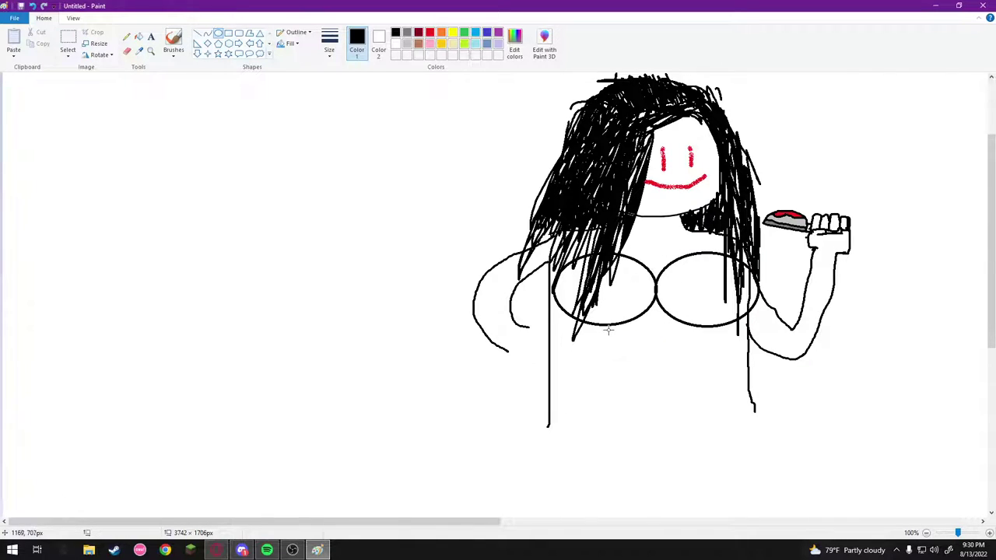
drag(606, 328, 643, 354)
key(ctrl+z)
drag(599, 323, 642, 350)
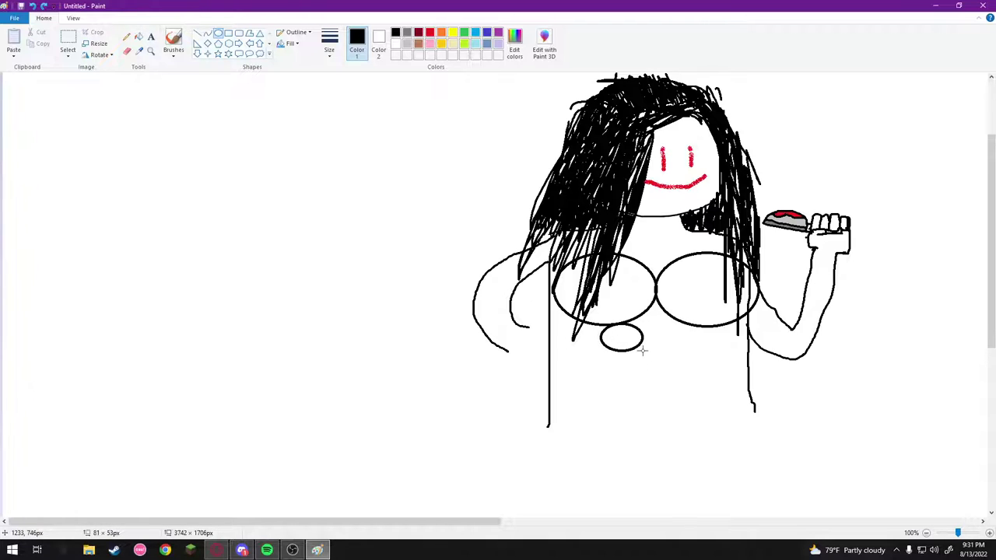
click(657, 343)
key(ctrl+z)
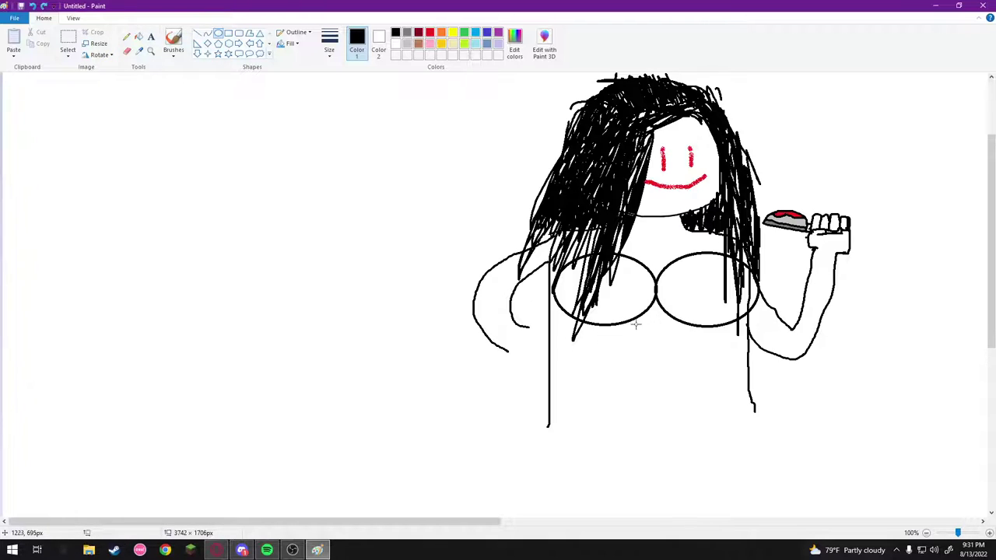
- Draw the first abdominal oval, about 128 × 70 px, under the chest ellipse on the bent-arm side
drag(607, 325, 624, 360)
click(656, 311)
key(Delete)
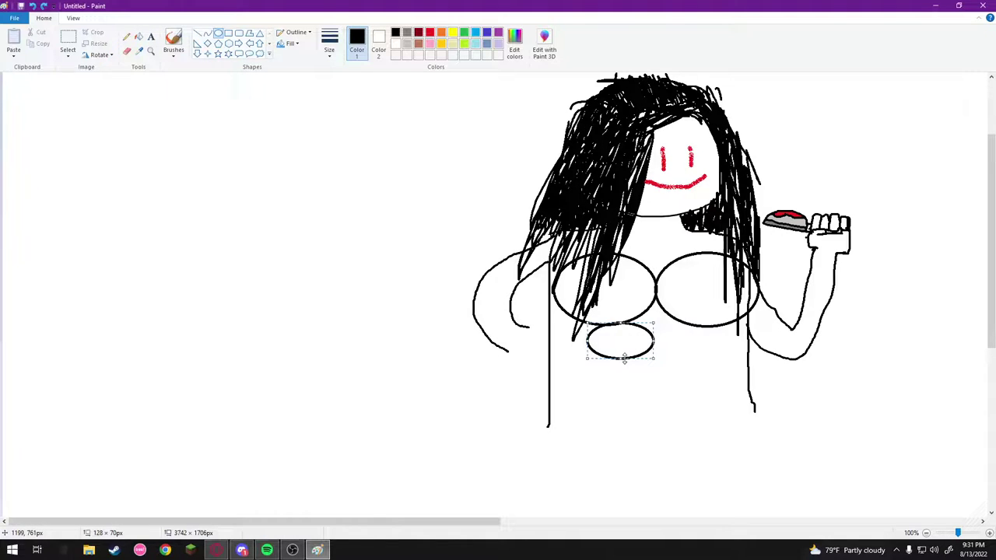
click(669, 339)
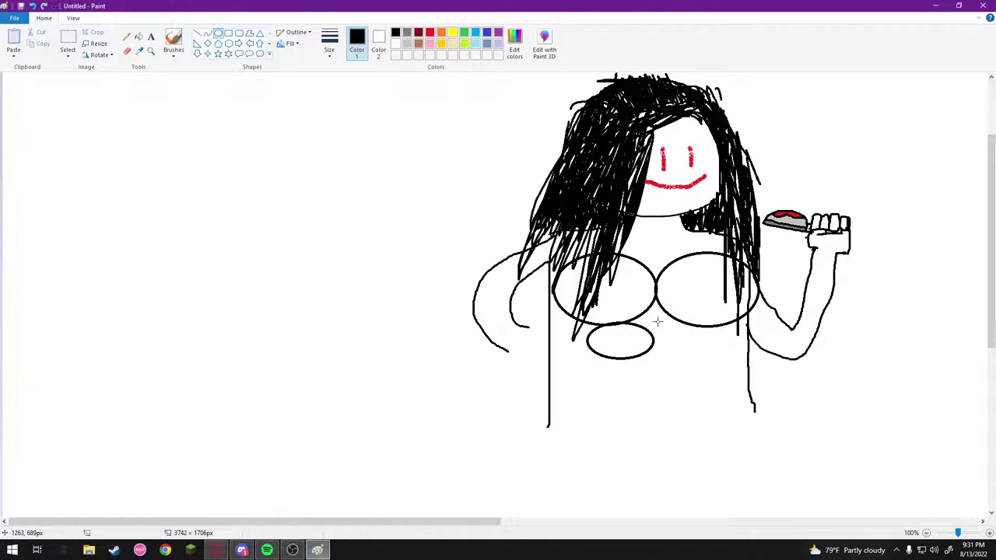
- Try a matching oval beside the first abdominal oval several times, undoing each attempt
drag(658, 323, 720, 359)
key(ctrl+z)
drag(656, 325, 724, 359)
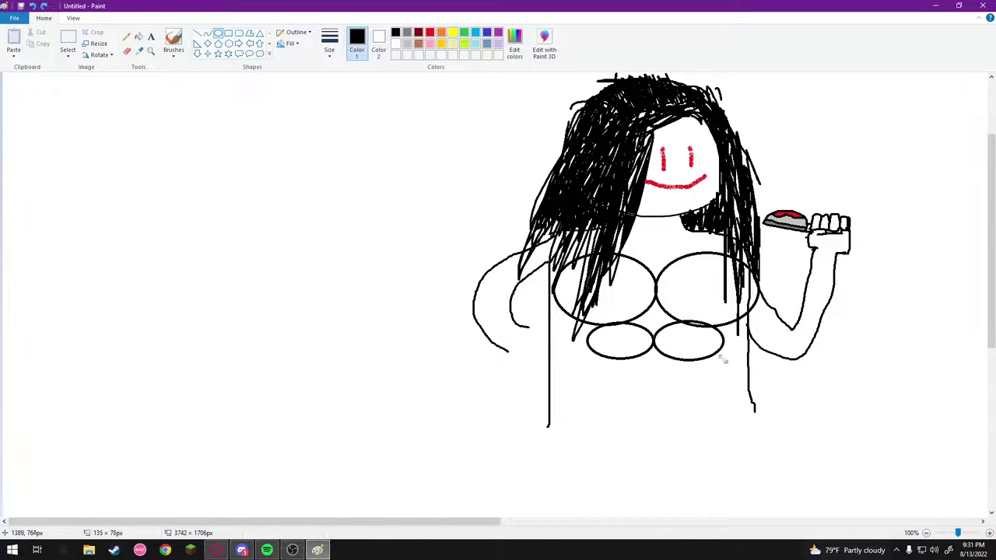
key(ctrl+z)
drag(659, 327, 724, 362)
key(ctrl+z)
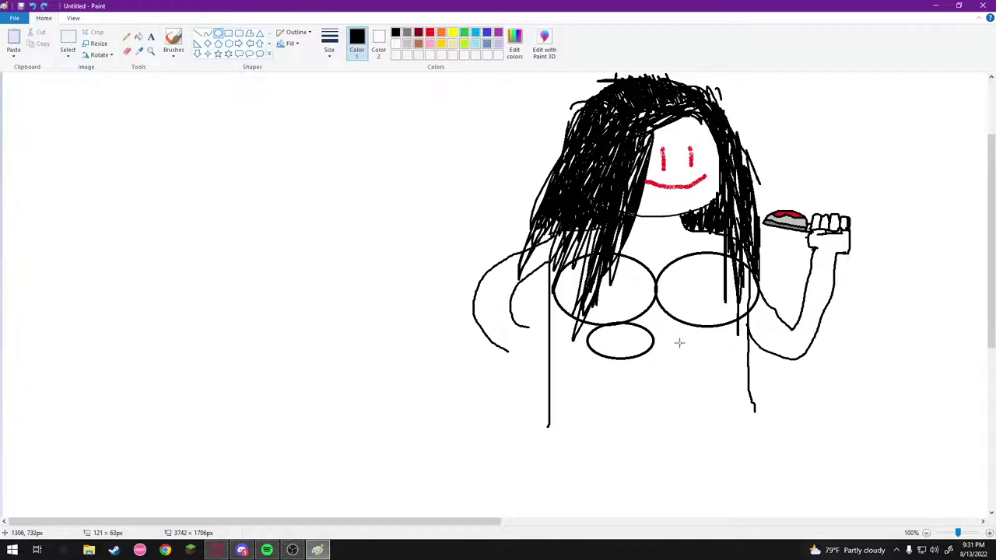
drag(656, 327, 724, 365)
key(ctrl+z)
- Complete the first abdominal row with an oval about 137 × 69 px and draw a second row of two ovals below it
drag(652, 325, 726, 361)
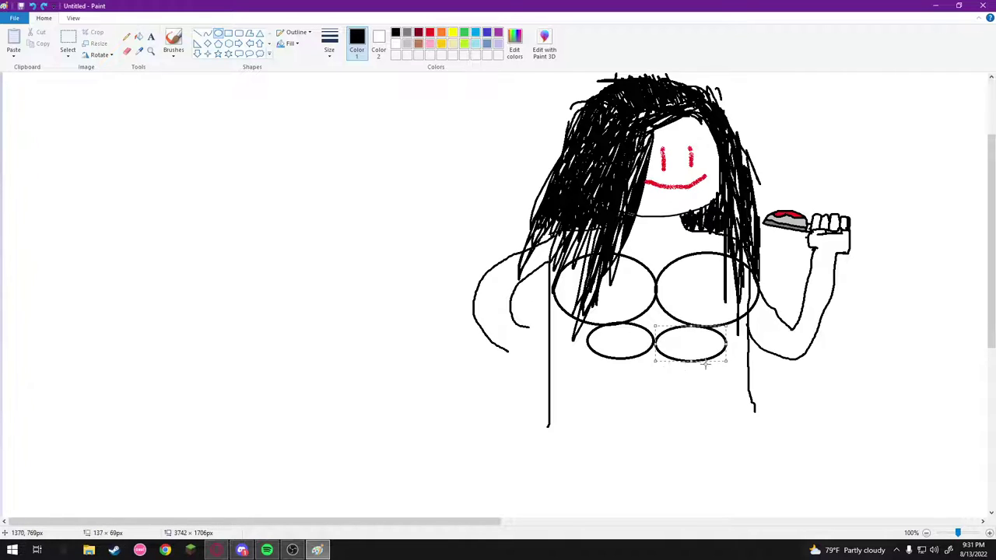
drag(593, 358, 651, 393)
drag(653, 359, 723, 392)
click(663, 365)
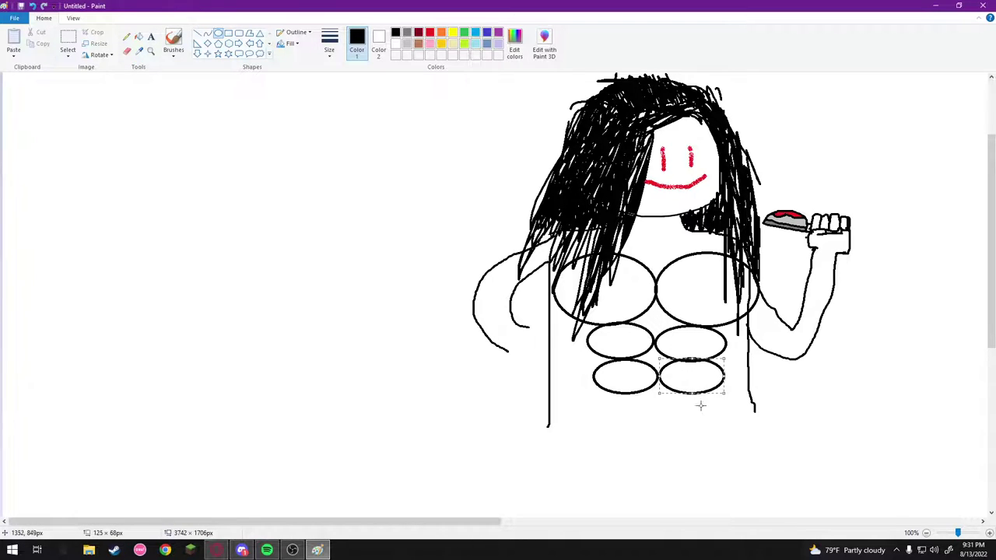
- Glance at the Discord stream, return to Paint and draw a third row of two side-by-side abdominal ovals
key(alt+Tab)
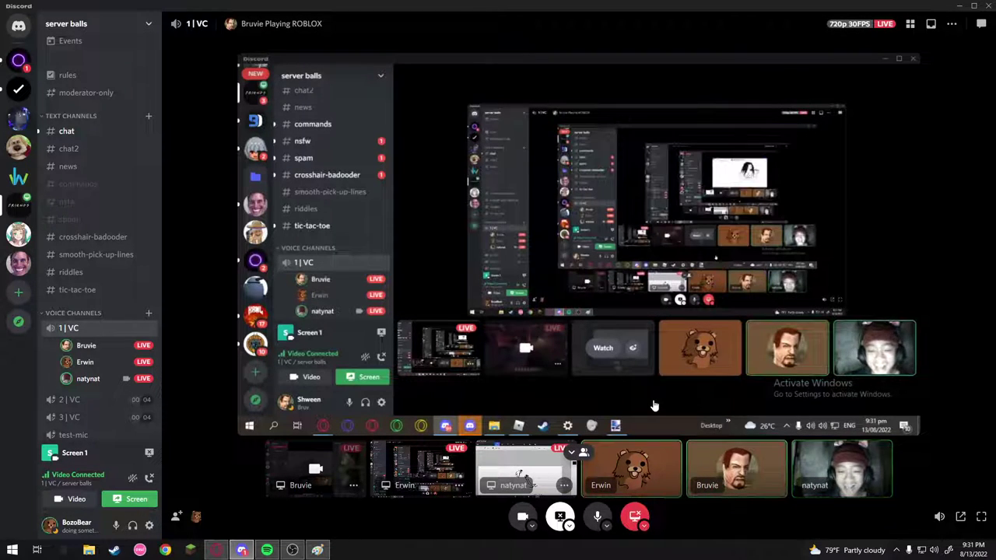
key(alt+Tab)
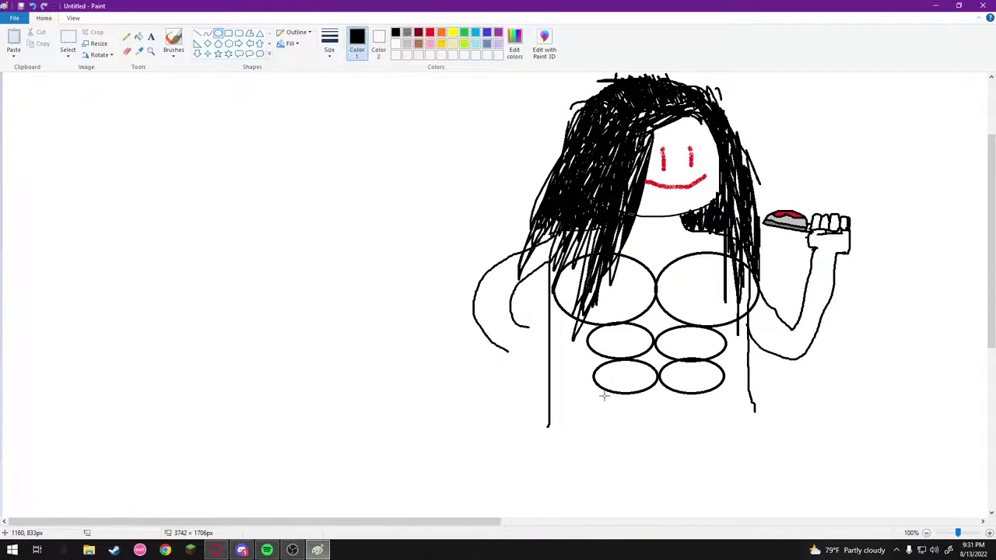
drag(599, 395, 659, 430)
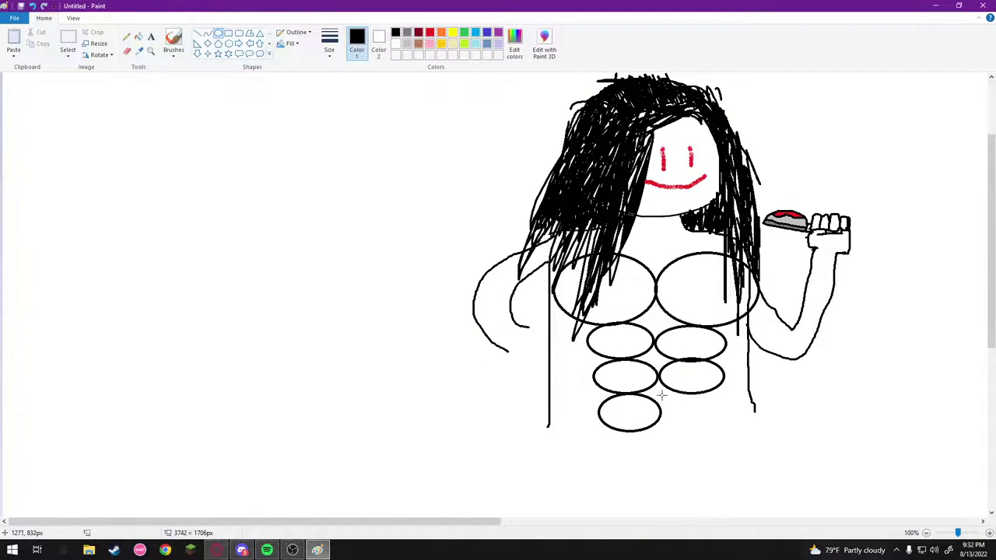
drag(662, 395, 722, 434)
- Switch to Discord, view another participant's shared Paint 3D screen, go back to the ROBLOX stream and return to Paint
key(alt+Tab)
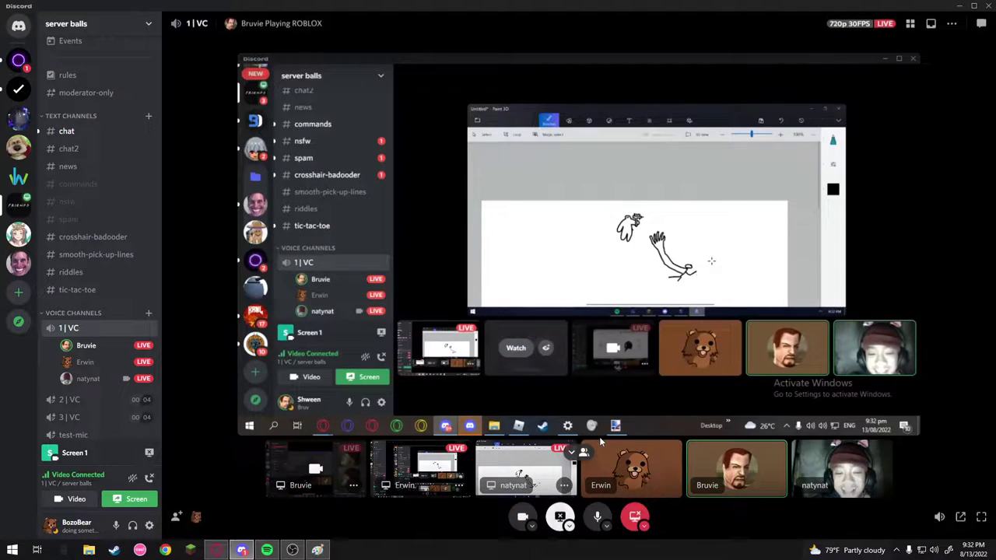
click(529, 471)
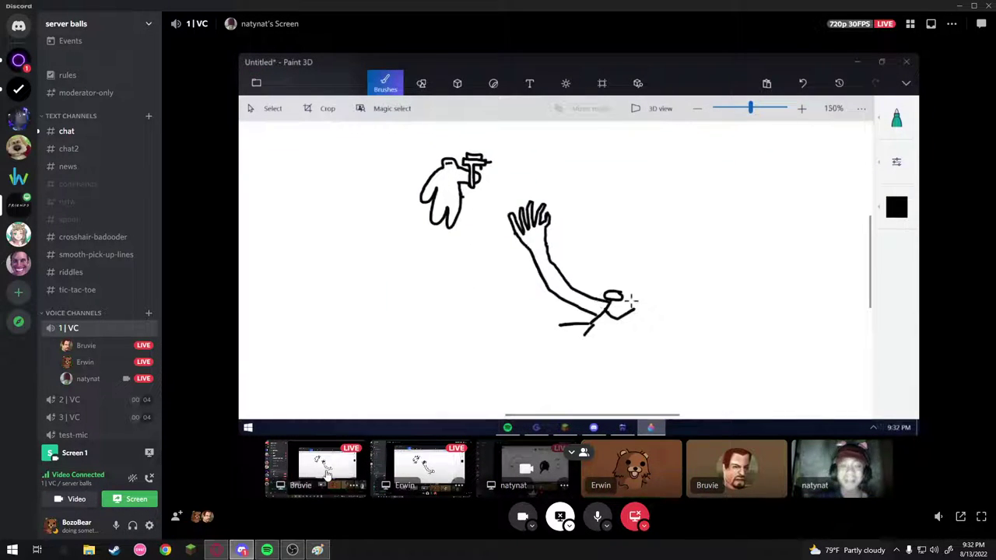
click(326, 474)
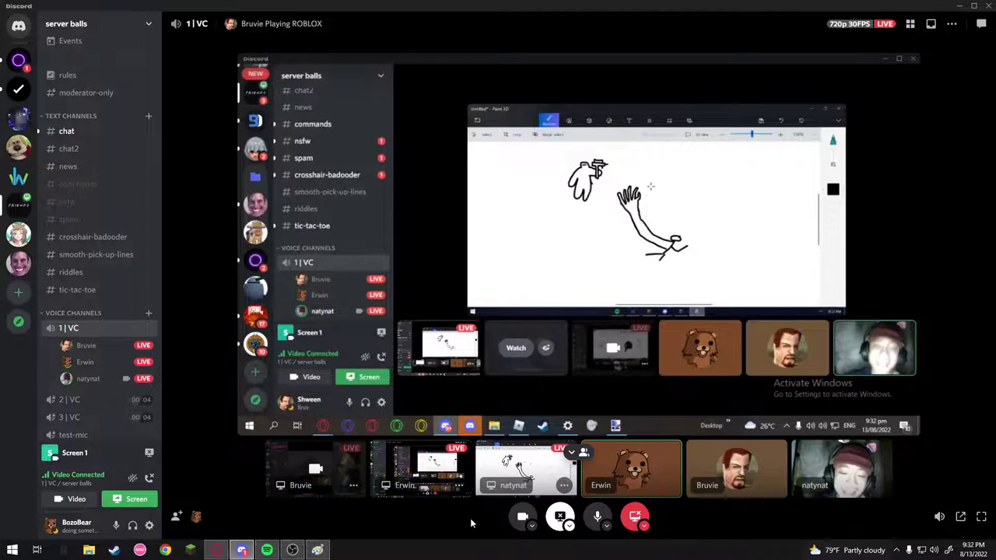
key(alt+Tab)
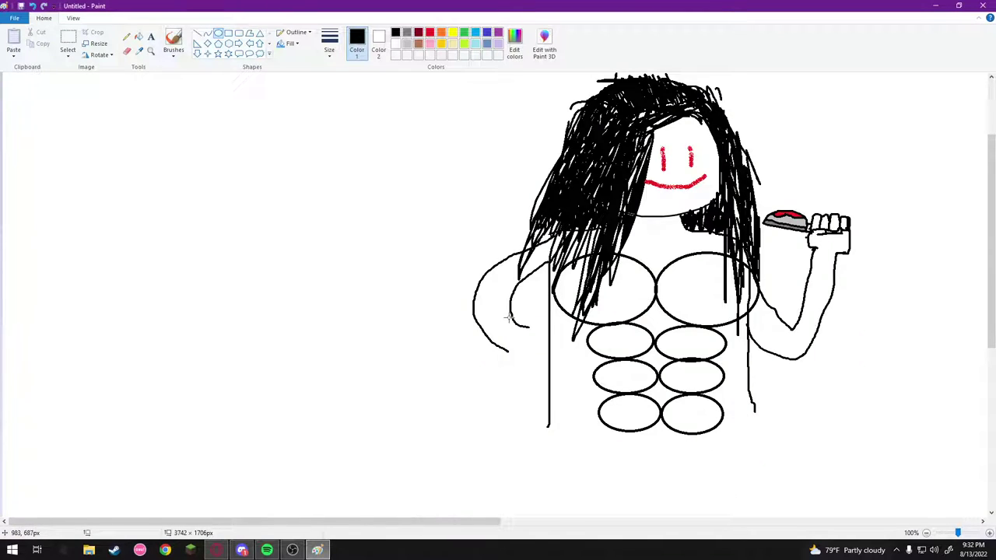
- Draw a clenched fist with the Pencil at the end of the unfinished bent arm and a short dash in each chest oval
click(126, 37)
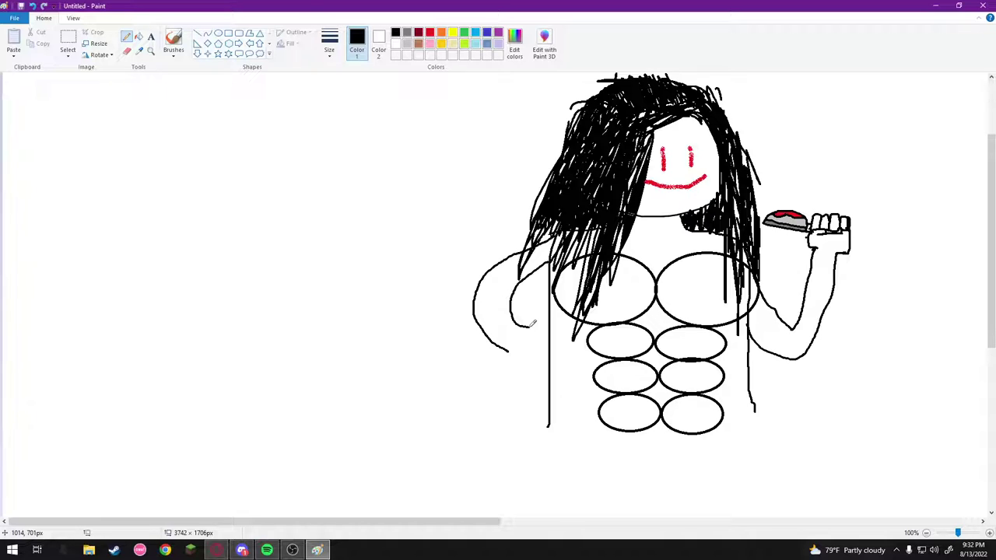
mouse_move(531, 322)
mouse_down()
mouse_move(550, 322)
mouse_move(538, 331)
mouse_up()
drag(559, 333, 551, 352)
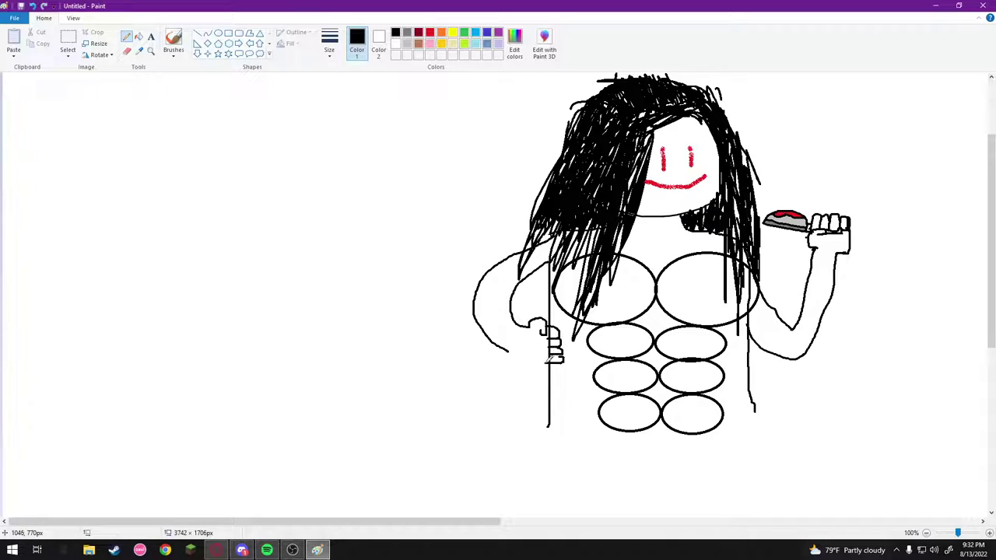
key(ctrl+z)
key(ctrl+z)
drag(525, 360, 539, 363)
drag(552, 343, 543, 337)
drag(552, 359, 551, 346)
drag(534, 326, 550, 341)
drag(542, 331, 539, 339)
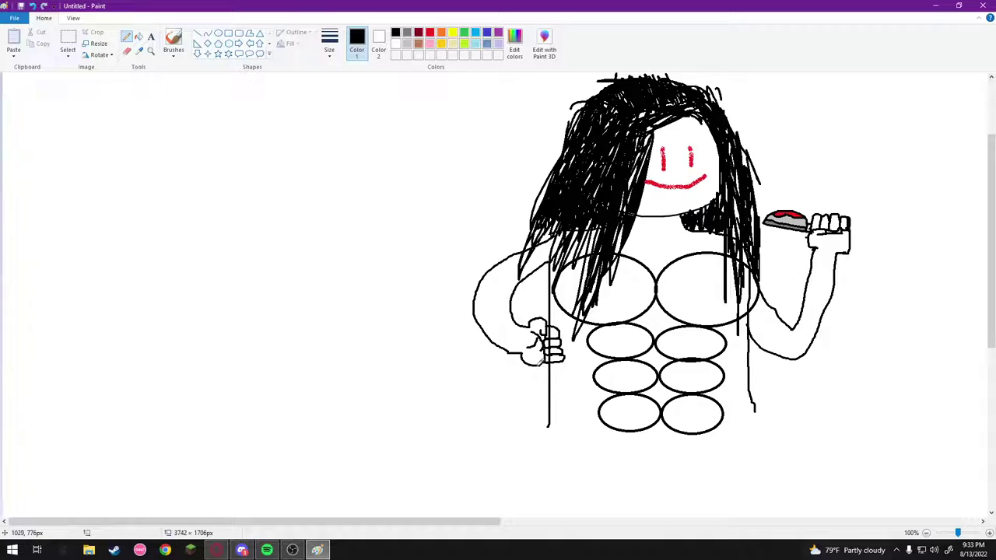
key(ctrl+z)
scroll(903, 261, down, 3)
scroll(894, 262, up, 3)
mouse_move(266, 523)
mouse_down()
mouse_move(382, 529)
mouse_move(351, 531)
mouse_up()
- Check the streams in the Discord call, opening the participant's shared Paint 3D drawing, and return to the Paint canvas
key(alt+Tab)
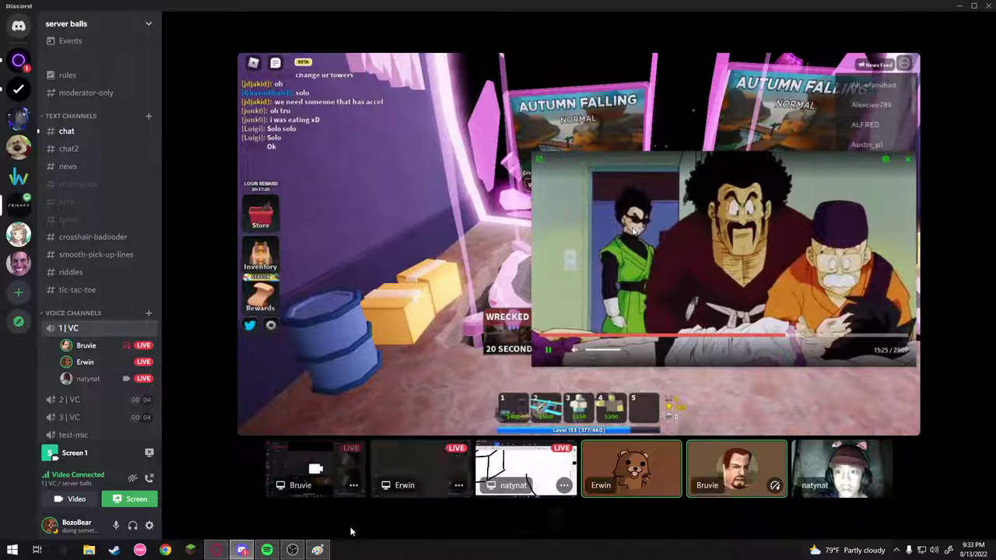
key(alt+Tab)
key(alt+Tab)
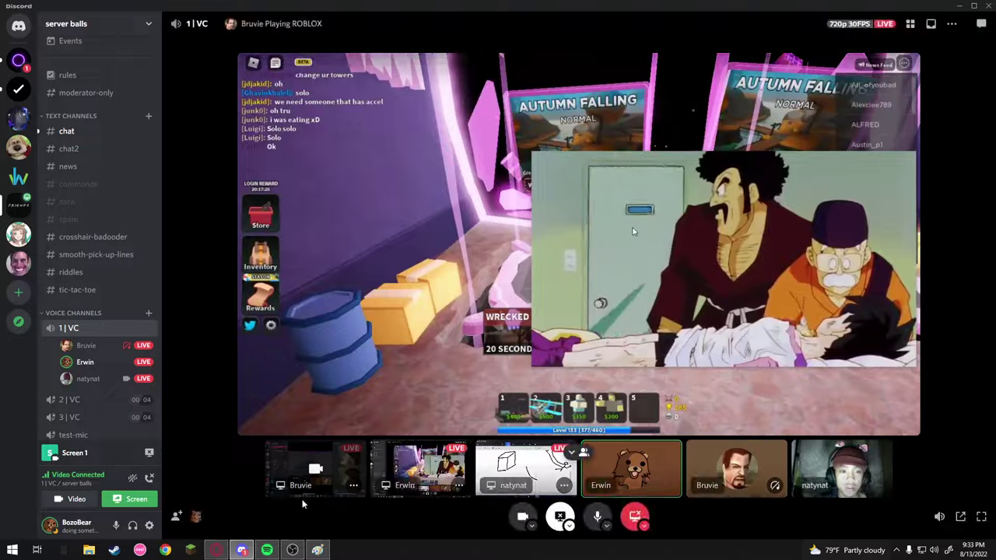
click(520, 470)
key(alt+Tab)
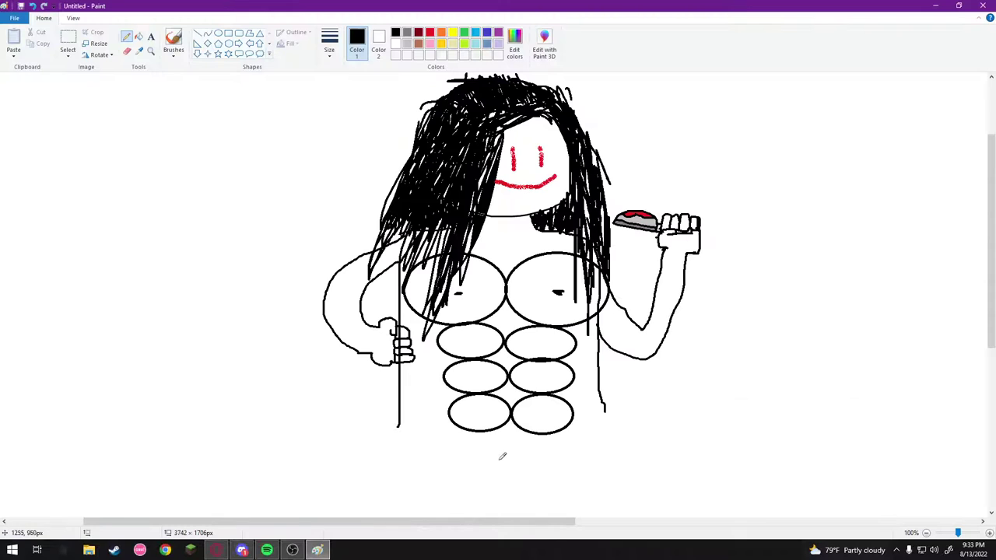
drag(356, 534, 281, 523)
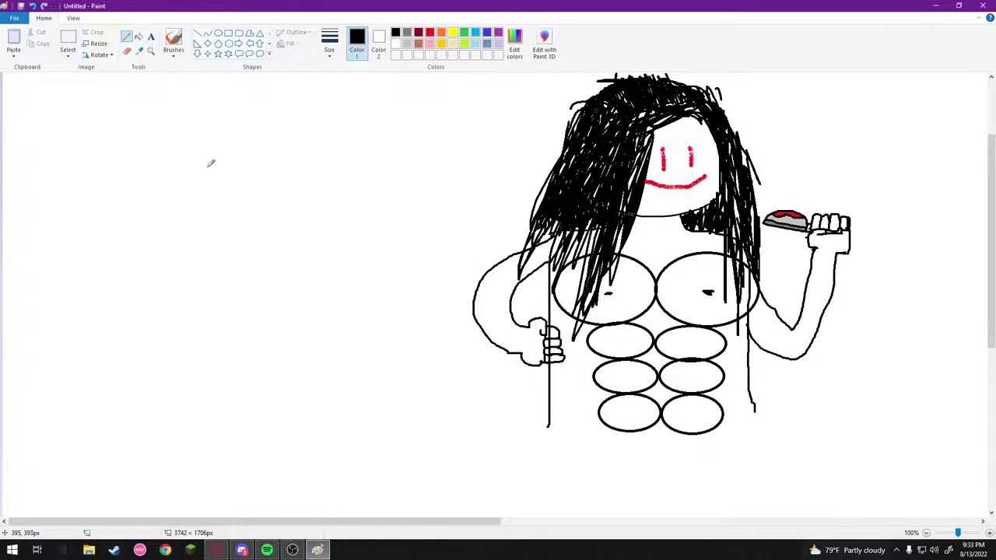
key(alt+Tab)
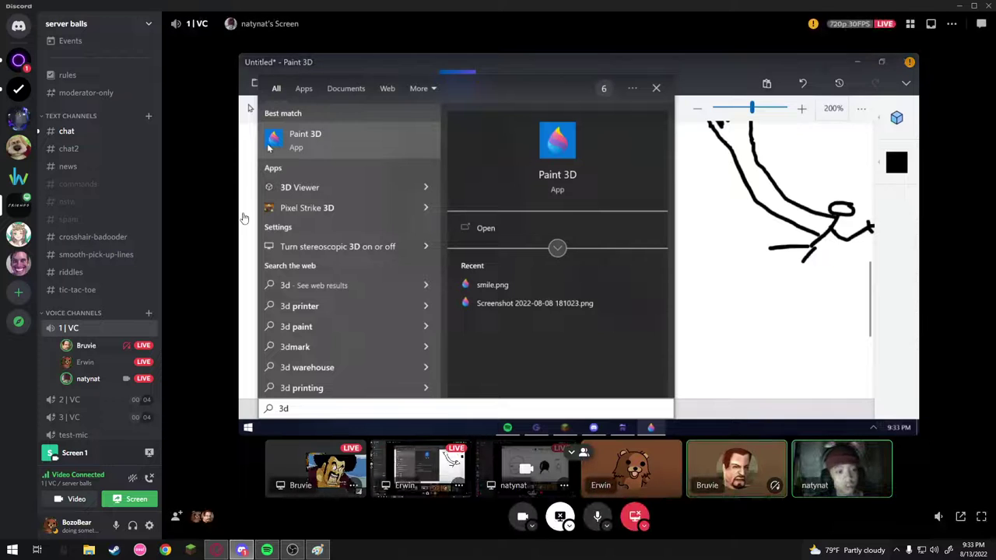
key(alt+Tab)
- Draw a black cube in perspective with straight lines in the empty area beside the figure
mouse_move(191, 158)
mouse_down()
mouse_move(256, 249)
mouse_move(362, 202)
mouse_move(371, 182)
mouse_move(294, 108)
mouse_up()
click(274, 249)
drag(190, 159, 294, 108)
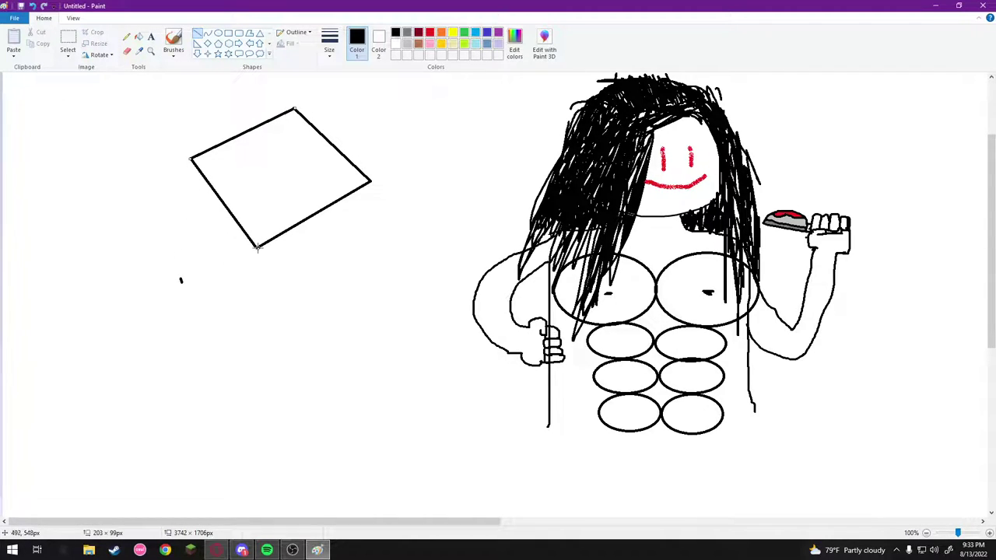
drag(258, 247, 264, 352)
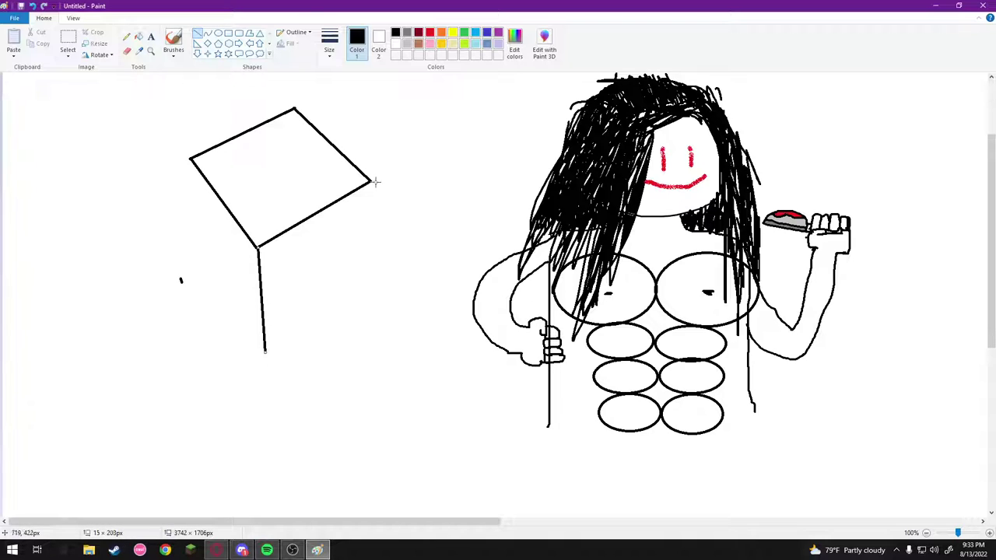
drag(372, 181, 372, 309)
mouse_move(265, 351)
mouse_down()
mouse_move(350, 302)
mouse_move(372, 310)
mouse_up()
drag(190, 158, 266, 352)
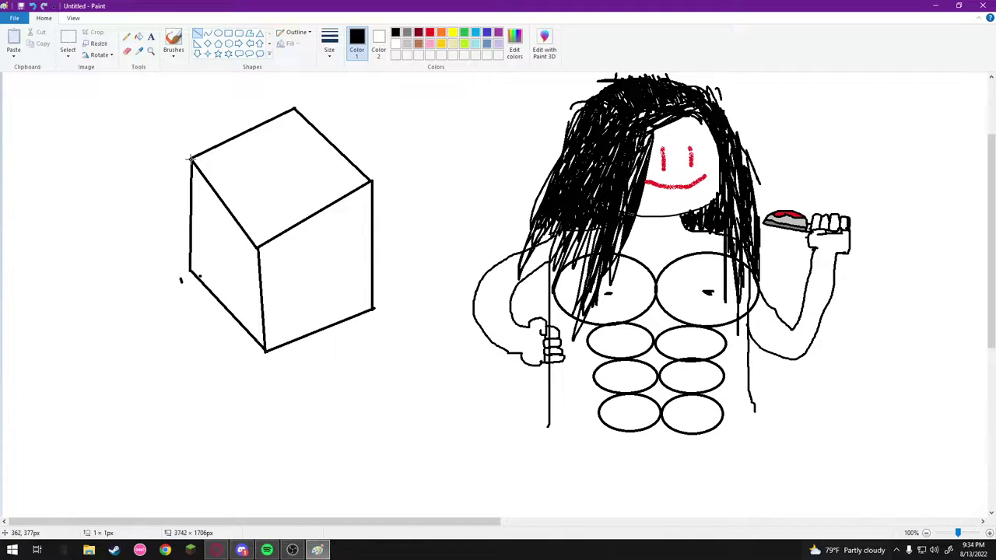
- Add the cube's hidden back edges and crossing diagonals on its top and bottom faces
drag(193, 161, 372, 180)
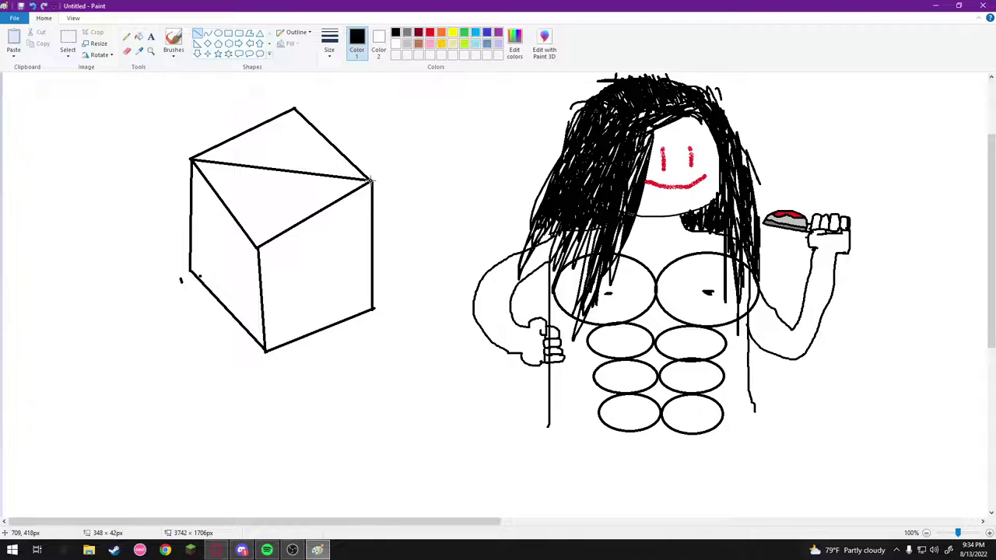
drag(294, 109, 258, 246)
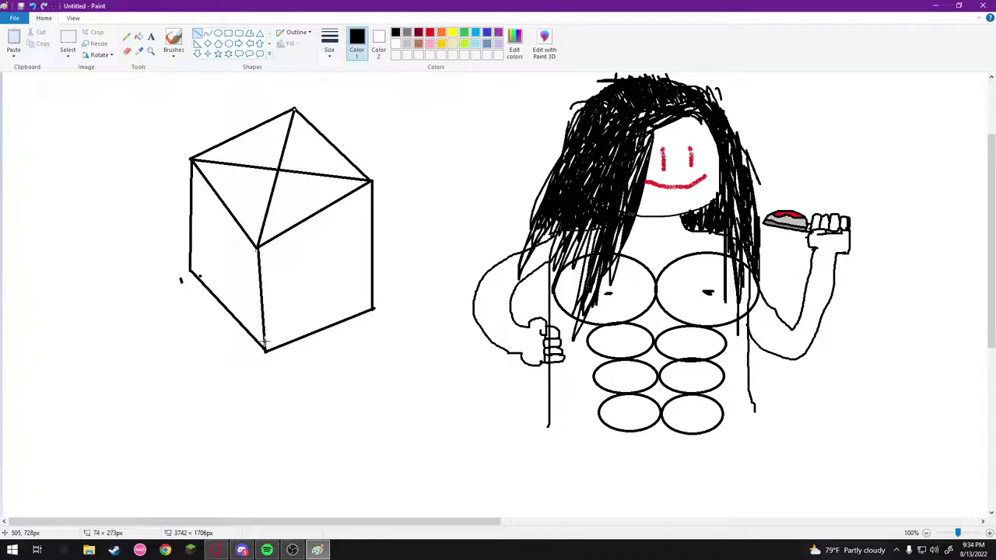
mouse_move(265, 350)
mouse_down()
mouse_move(274, 264)
mouse_move(264, 345)
mouse_up()
drag(295, 110, 290, 241)
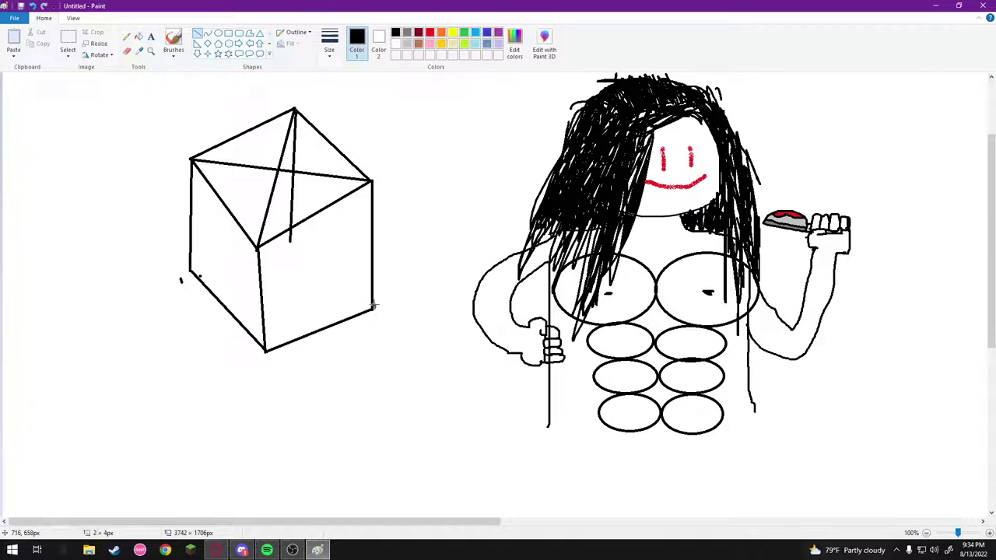
drag(374, 307, 290, 241)
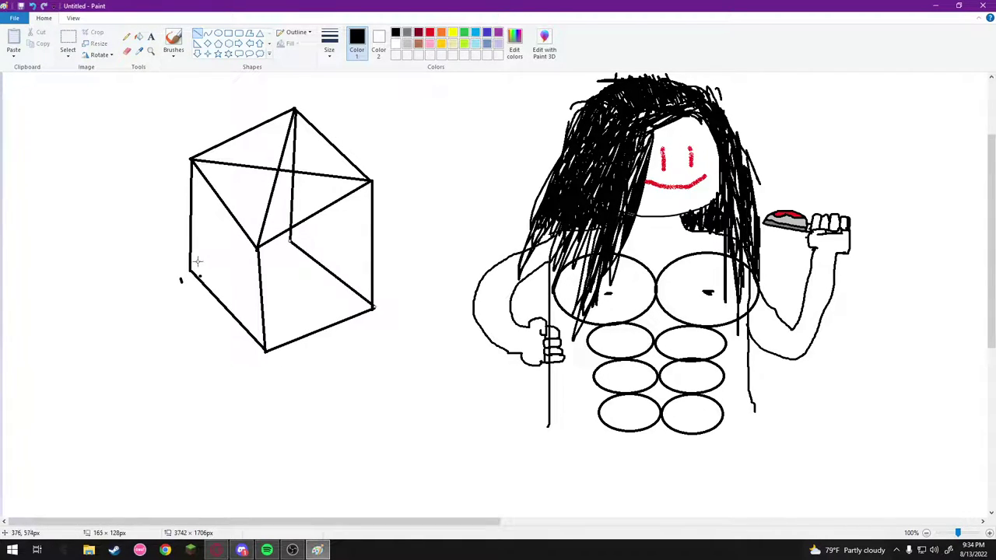
mouse_move(189, 274)
mouse_down()
mouse_move(291, 240)
mouse_move(265, 350)
mouse_up()
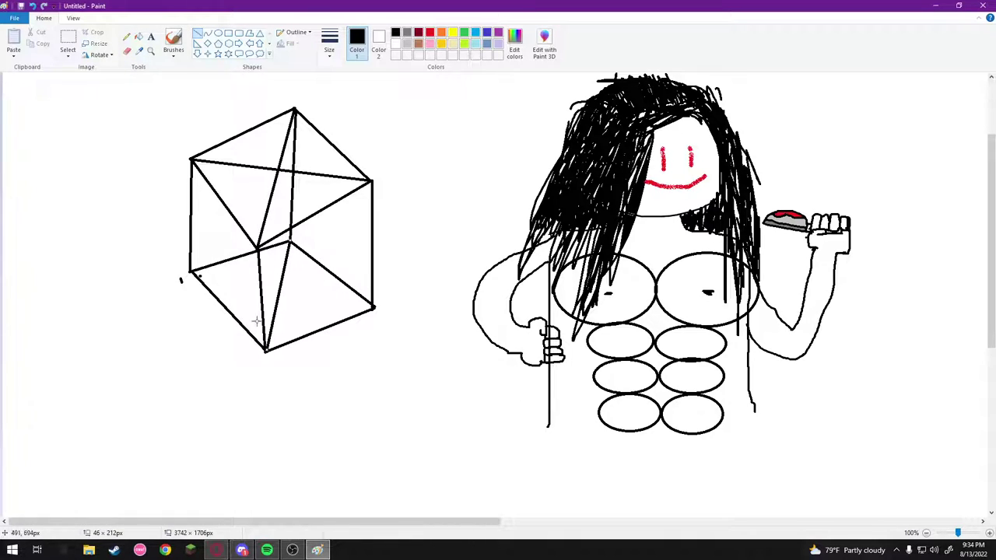
drag(191, 273, 374, 308)
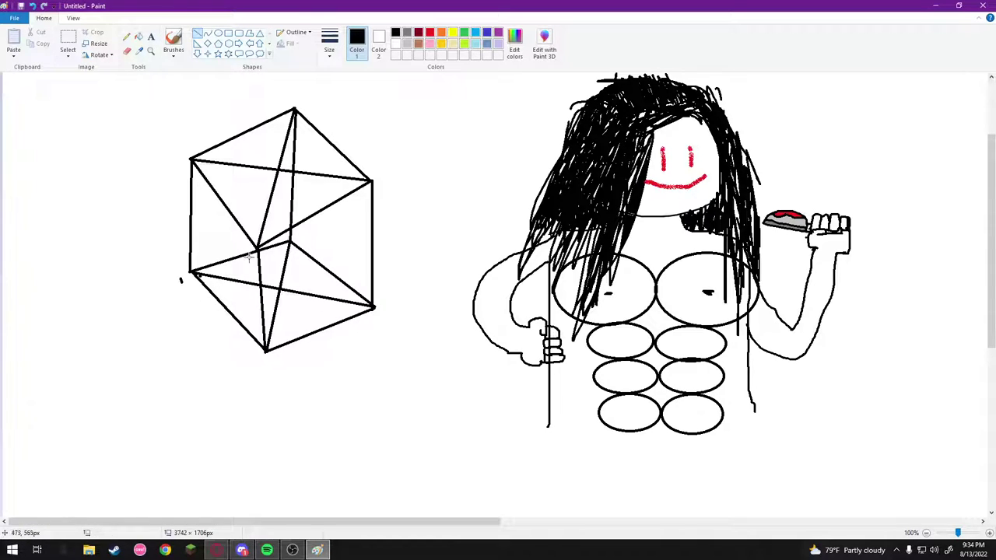
mouse_move(256, 248)
mouse_down()
mouse_move(315, 339)
mouse_move(322, 328)
mouse_up()
- Switch to the Discord call, turn off Server Deafen for a voice channel participant, and return to the Paint canvas
key(alt+Tab)
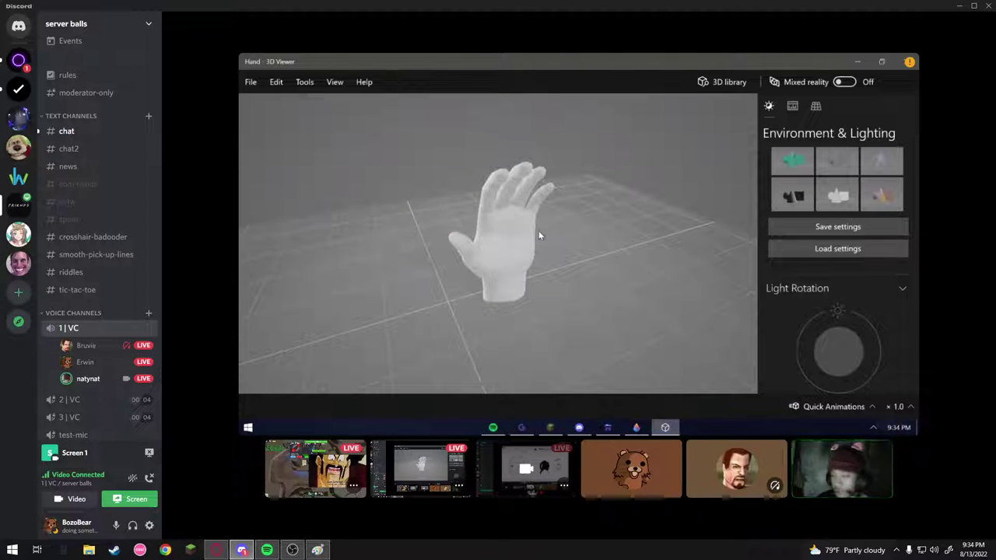
click(85, 361)
right_click(84, 362)
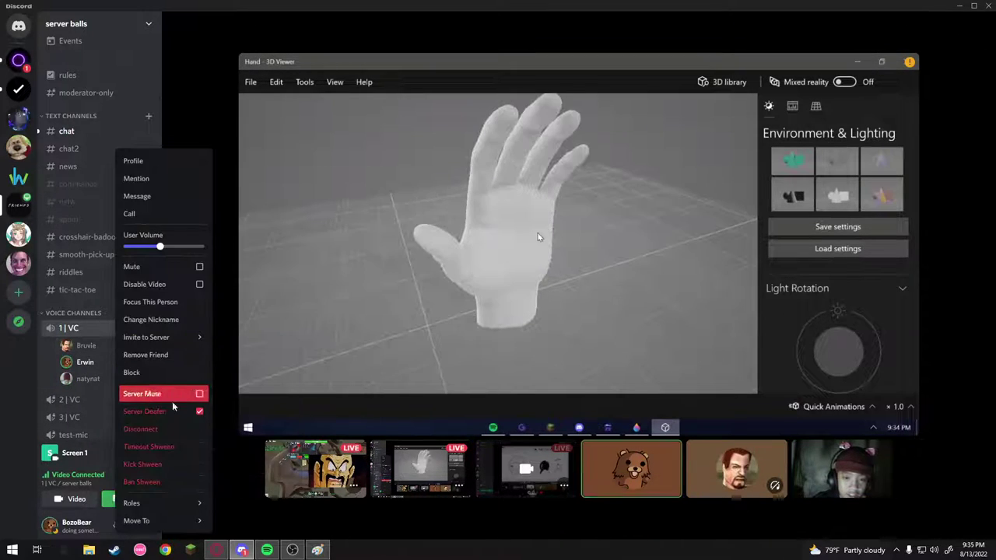
click(178, 413)
click(337, 515)
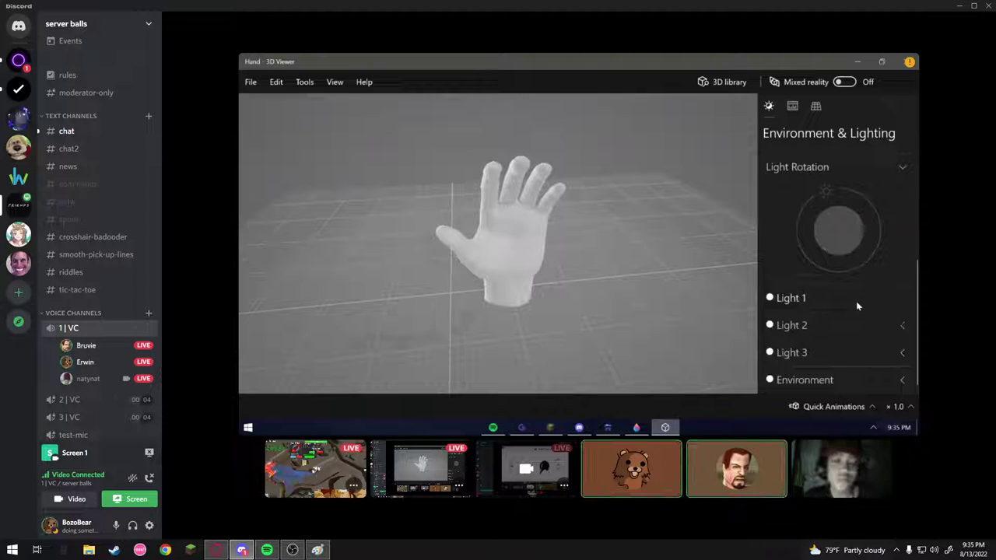
key(alt+Tab)
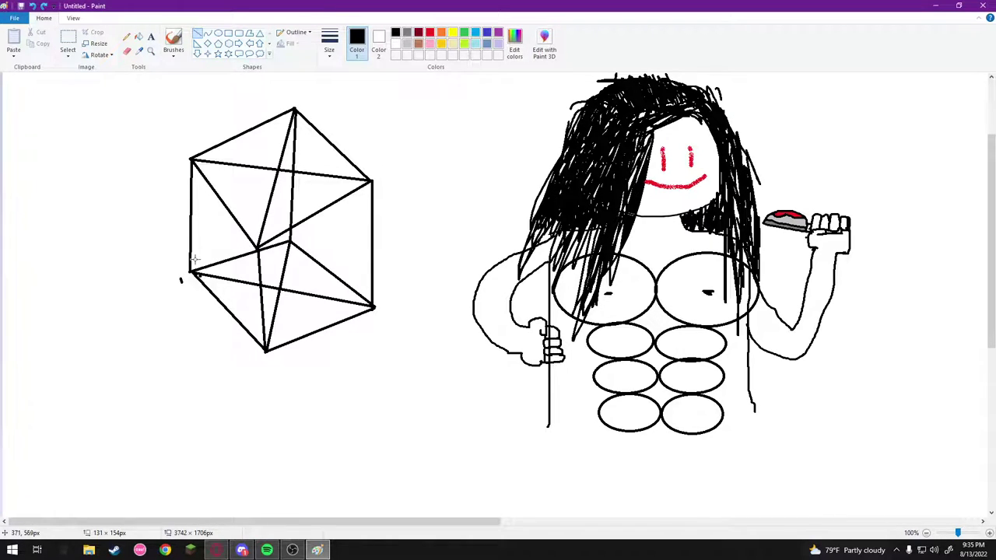
- Draw the cube's four interior diagonals with straight black lines connecting opposite corners
mouse_move(191, 271)
mouse_down()
mouse_move(335, 187)
mouse_move(372, 179)
mouse_up()
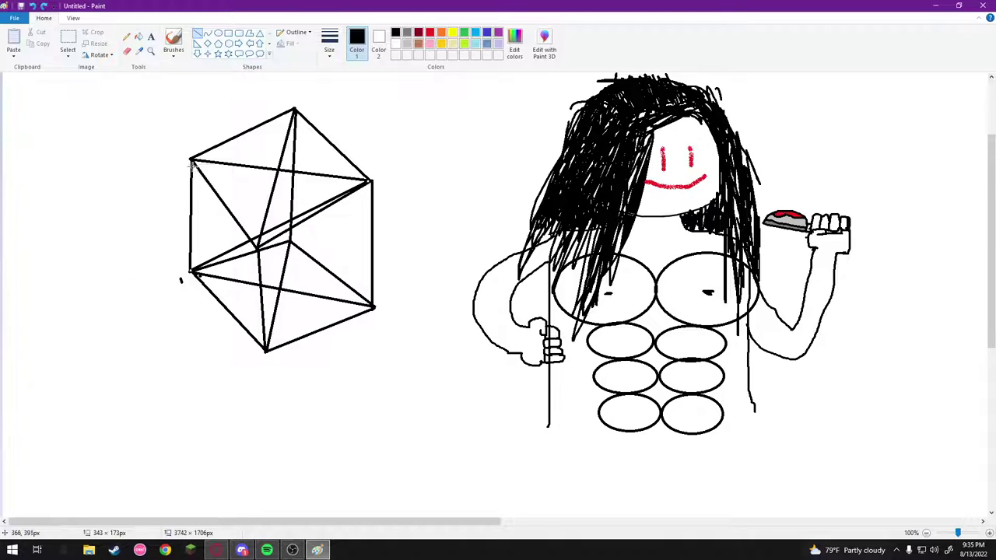
drag(191, 161, 374, 306)
drag(266, 347, 294, 111)
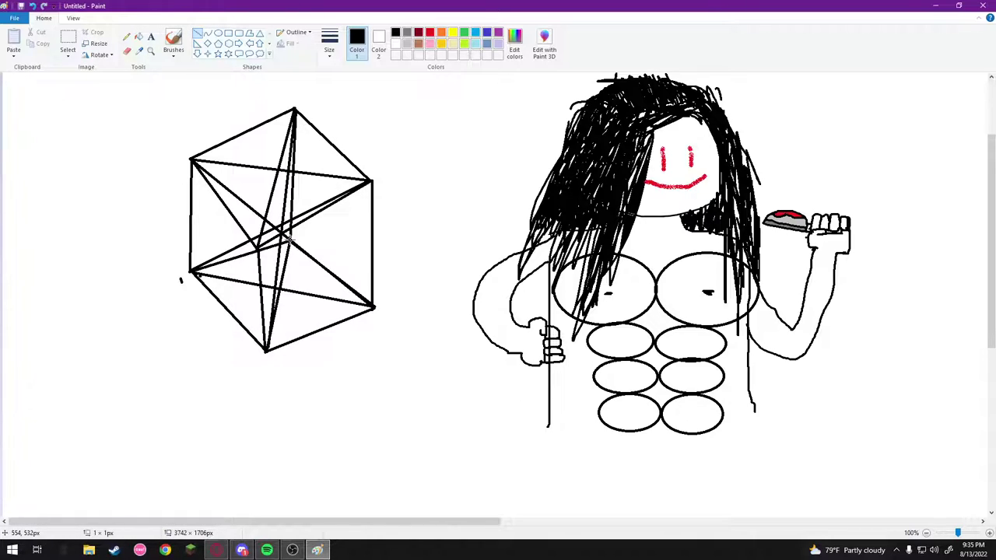
drag(286, 237, 258, 243)
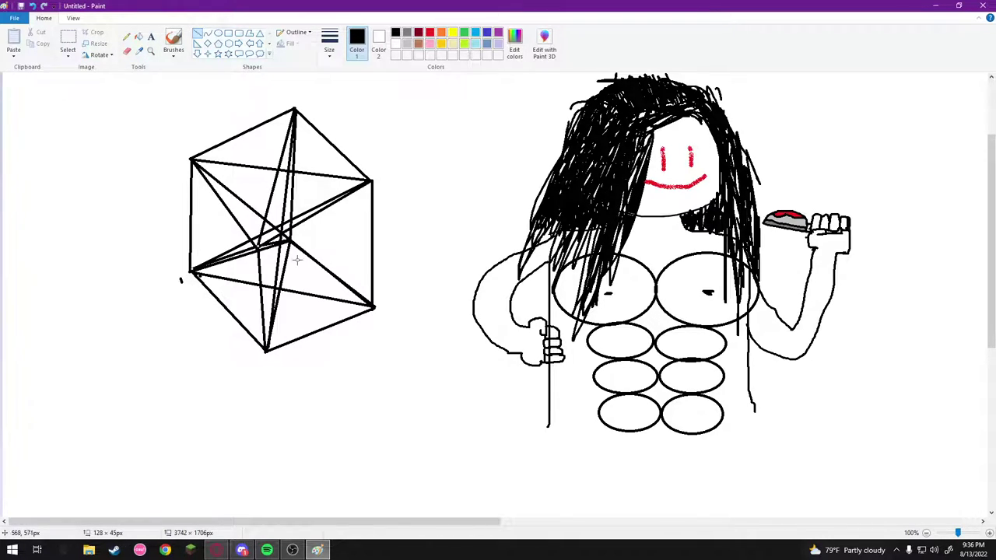
- Add crossing diagonals on the cube's four side faces with straight black lines between the corners
drag(374, 308, 258, 246)
drag(264, 349, 193, 161)
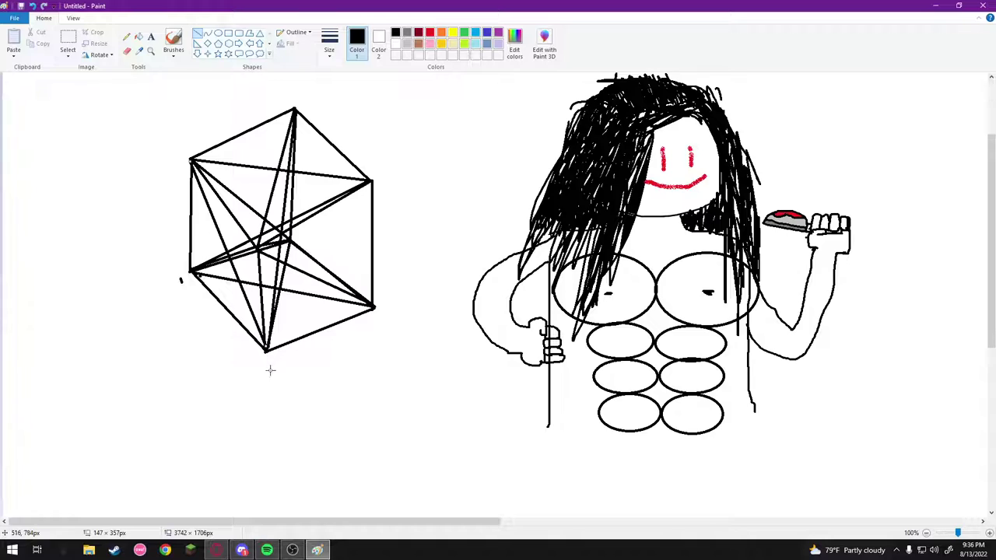
mouse_move(265, 349)
mouse_down()
mouse_move(372, 203)
mouse_move(371, 182)
mouse_up()
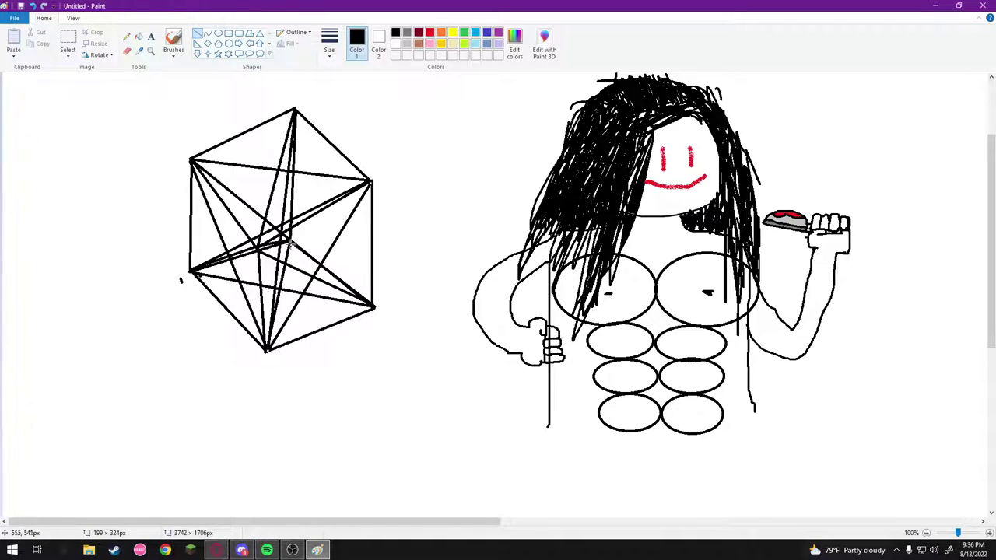
drag(280, 229, 373, 180)
drag(294, 110, 373, 305)
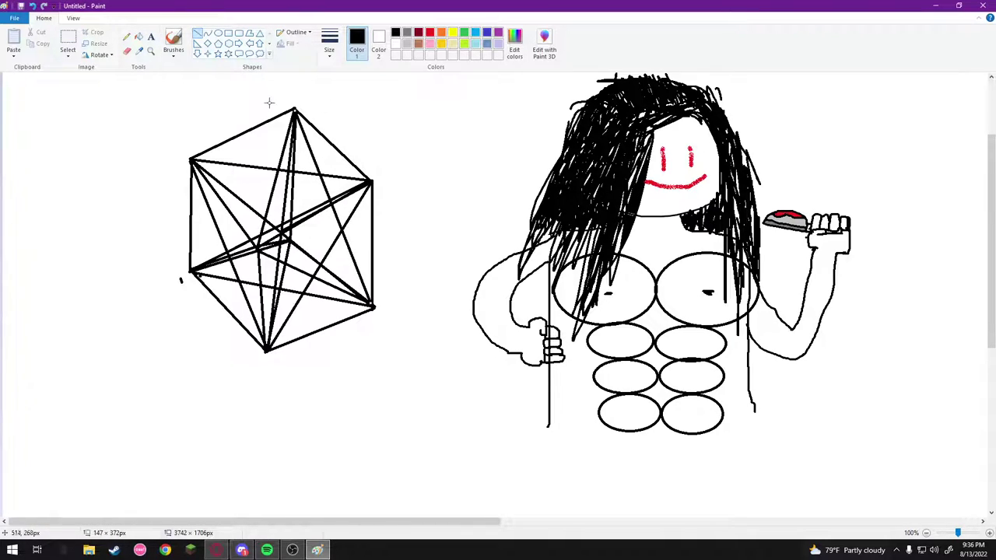
drag(293, 110, 189, 269)
drag(191, 160, 281, 233)
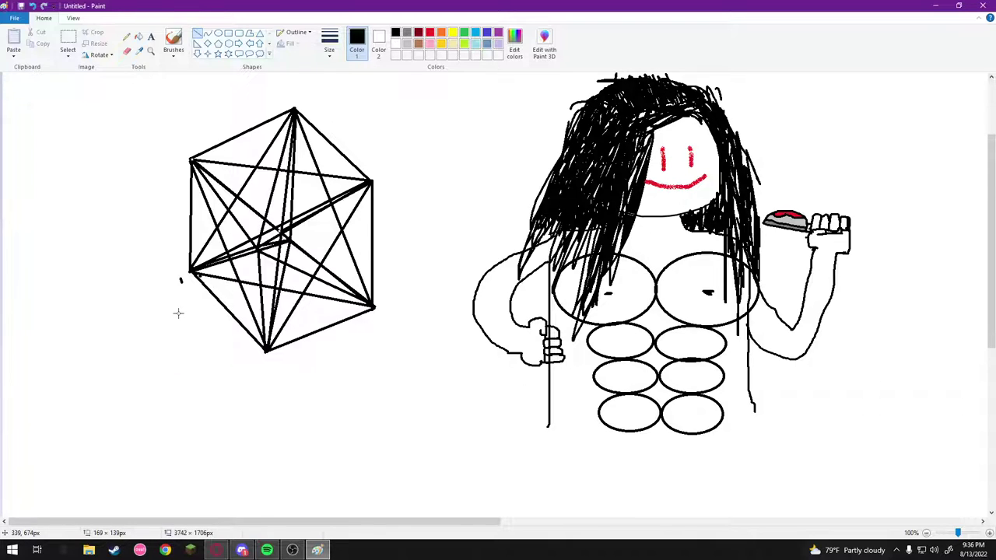
- Examine the cube's crossing lines at 200% zoom and return to 100%
scroll(178, 312, up, 3)
scroll(178, 313, down, 3)
scroll(992, 308, up, 1)
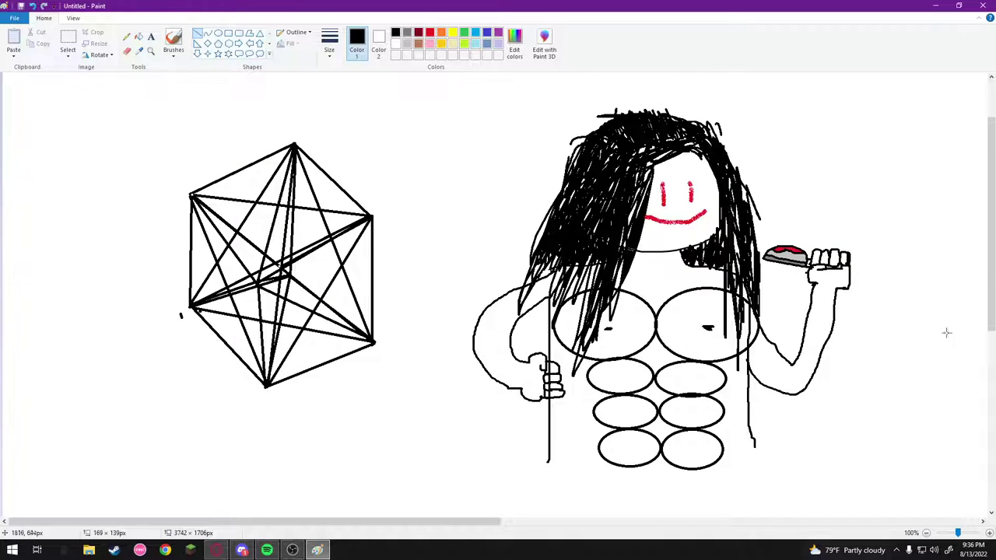
click(962, 534)
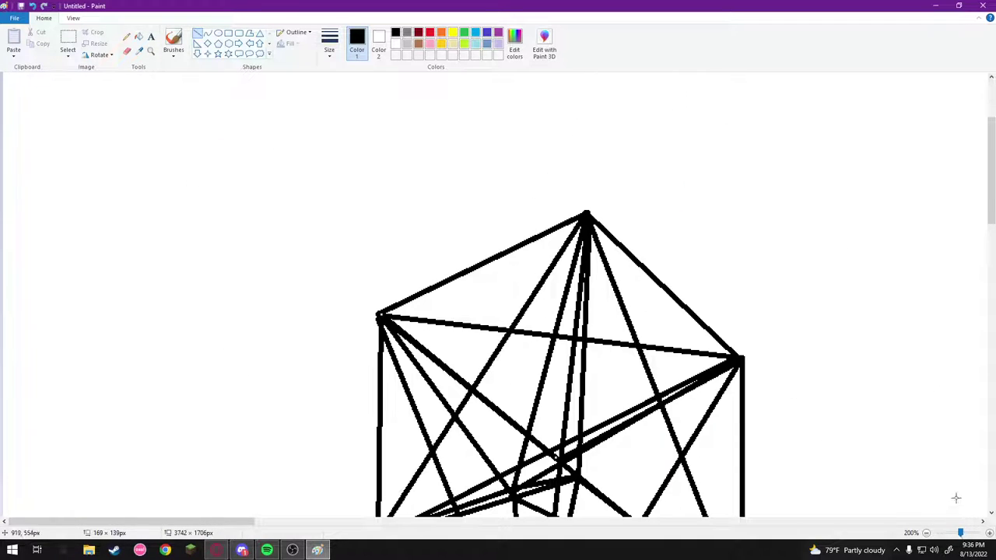
scroll(869, 353, down, 3)
scroll(867, 354, up, 2)
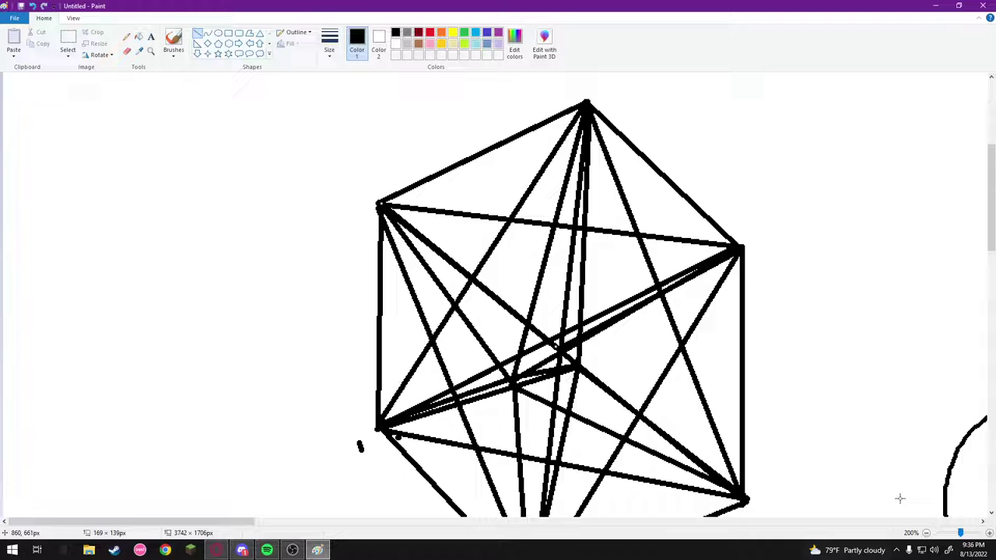
click(958, 534)
scroll(410, 379, up, 3)
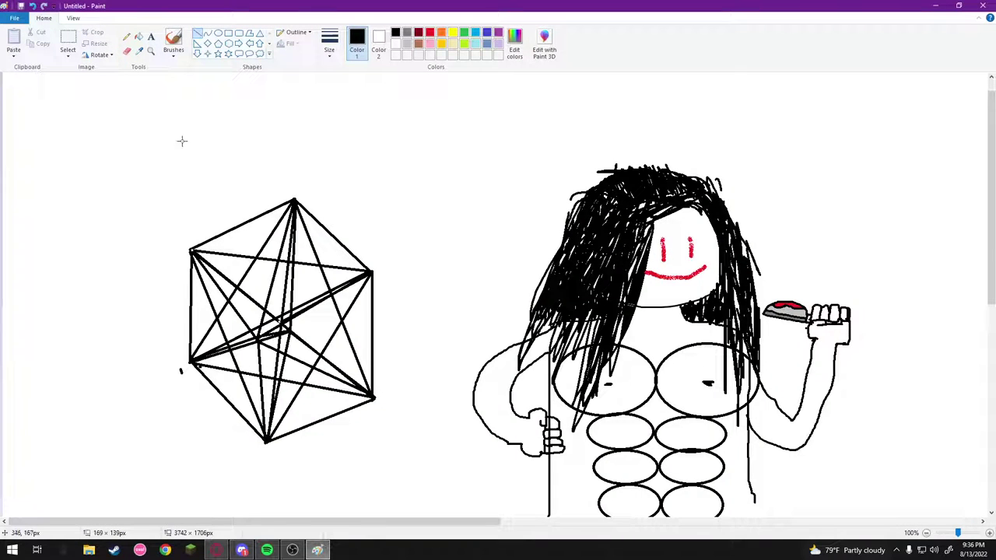
- Draw a black rectangle about 304 × 265 px in the blank canvas area far beyond the figure
click(228, 33)
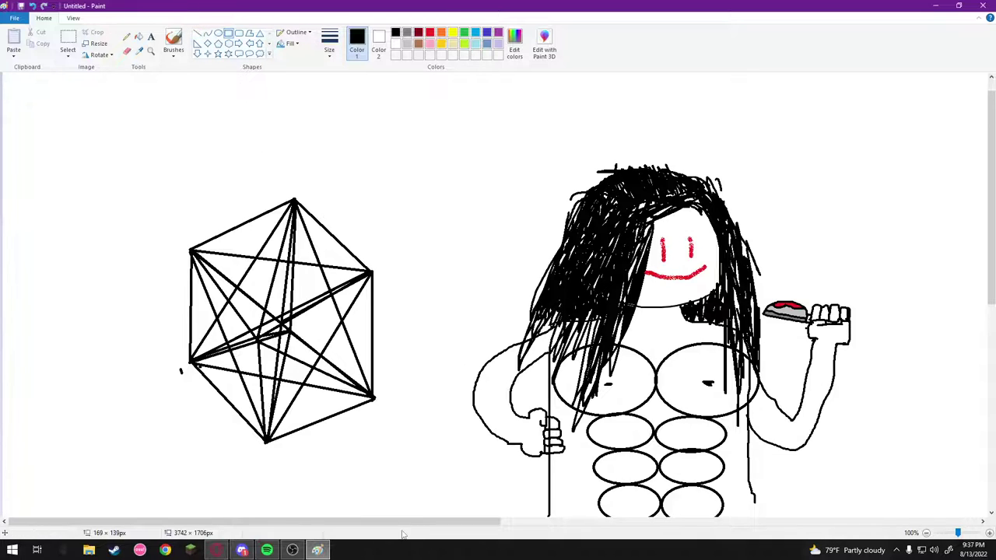
drag(402, 522, 856, 520)
drag(327, 212, 488, 344)
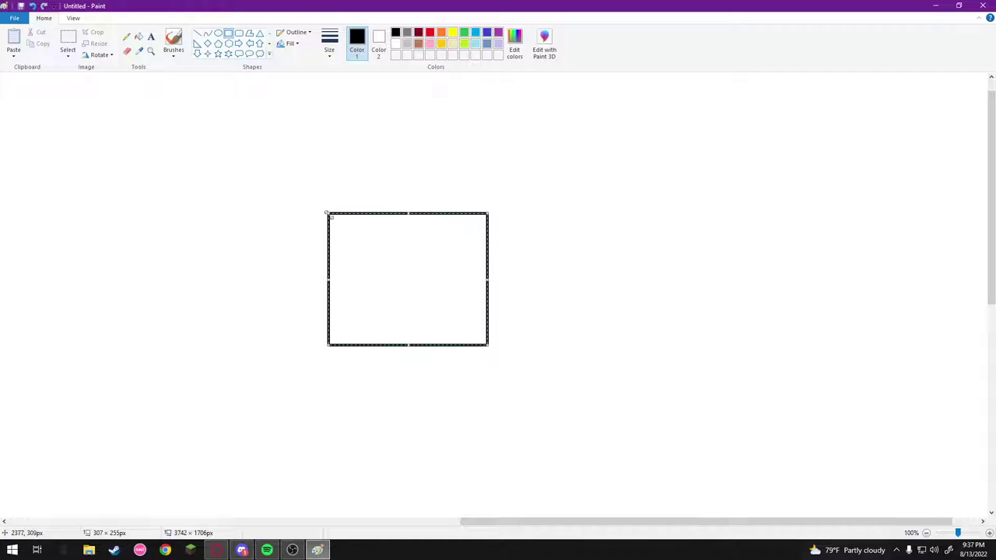
mouse_move(326, 212)
mouse_down()
mouse_move(315, 225)
mouse_move(329, 207)
mouse_up()
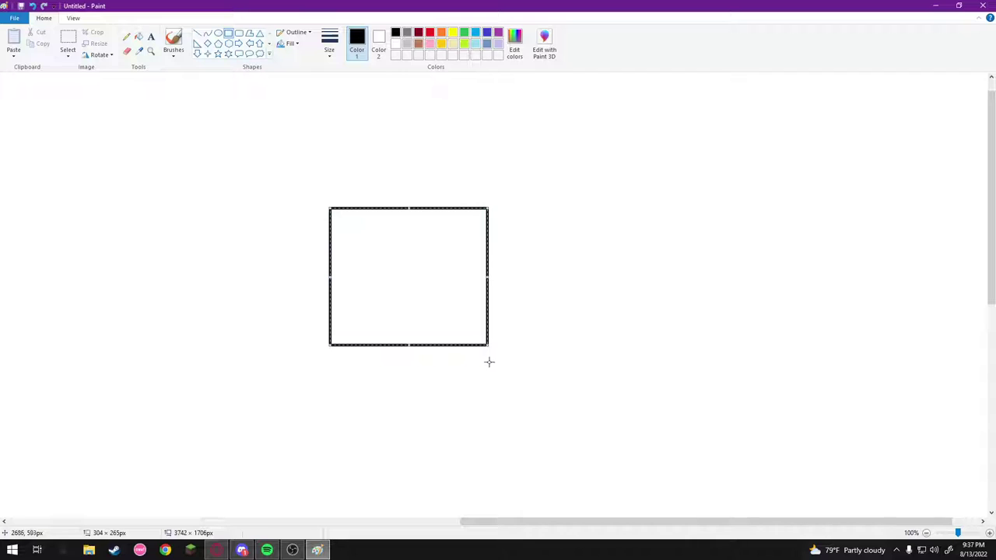
click(486, 363)
drag(488, 345, 487, 476)
key(Escape)
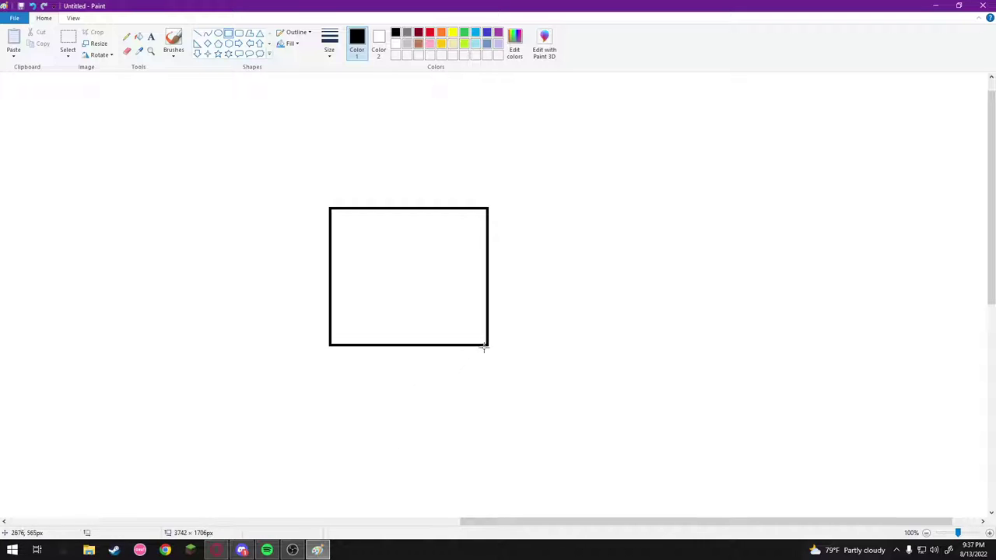
- Draw a second rectangle of similar size directly beneath the first one, sharing its lower edge
drag(487, 345, 487, 480)
drag(328, 345, 488, 484)
click(474, 447)
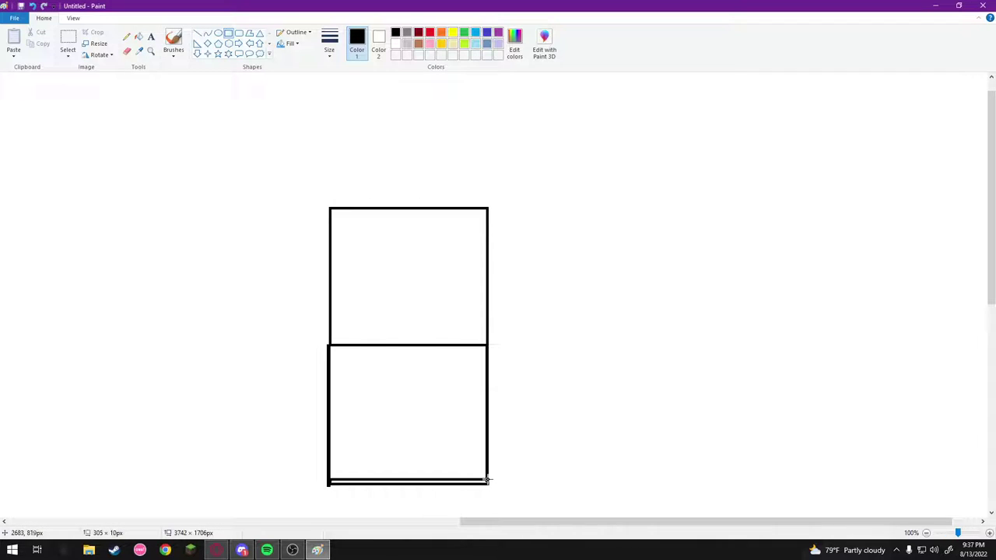
click(301, 436)
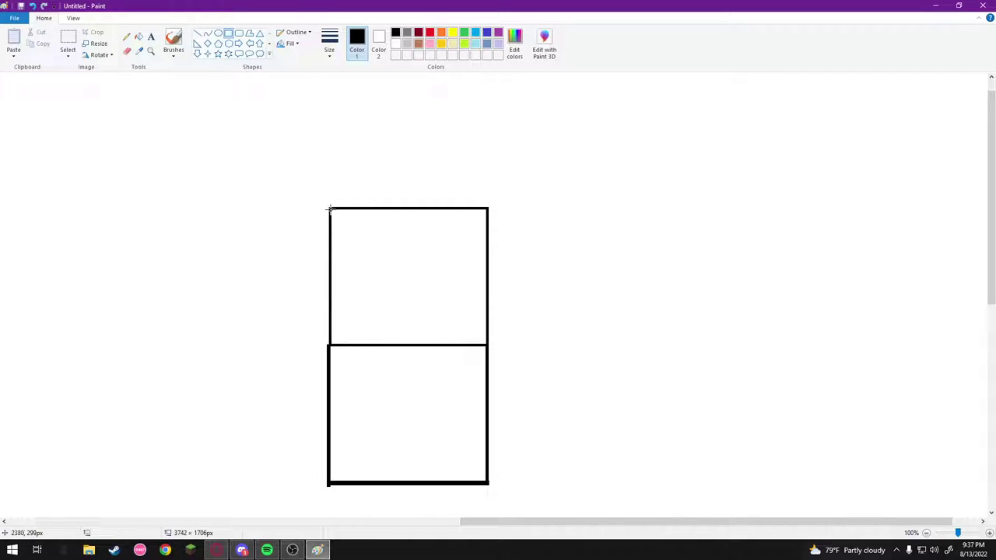
- Try to draw a slanted edge down and outward from the upper rectangle's top-left corner with the Pencil and Line tools
mouse_move(330, 214)
mouse_down()
mouse_move(275, 271)
mouse_move(327, 210)
mouse_move(257, 262)
mouse_up()
click(126, 36)
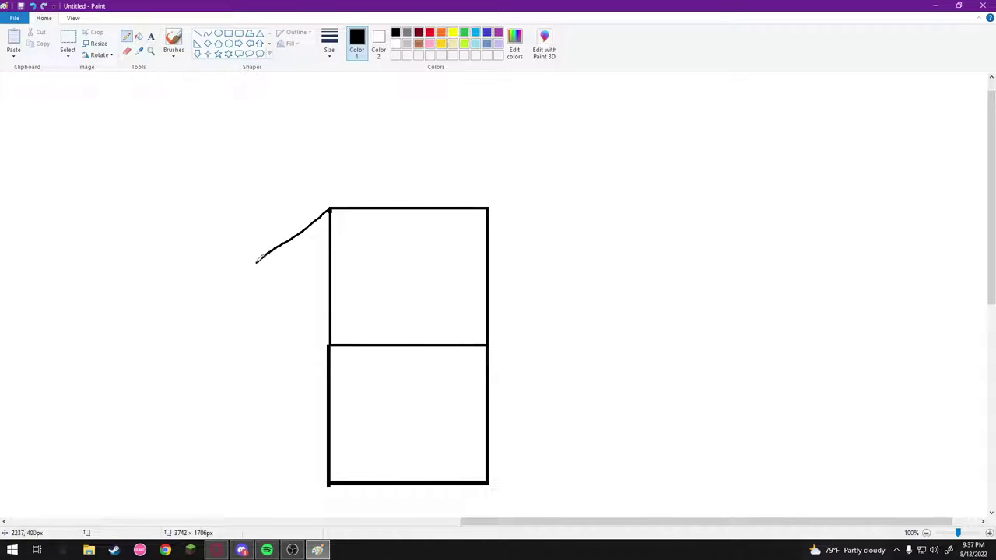
key(ctrl+z)
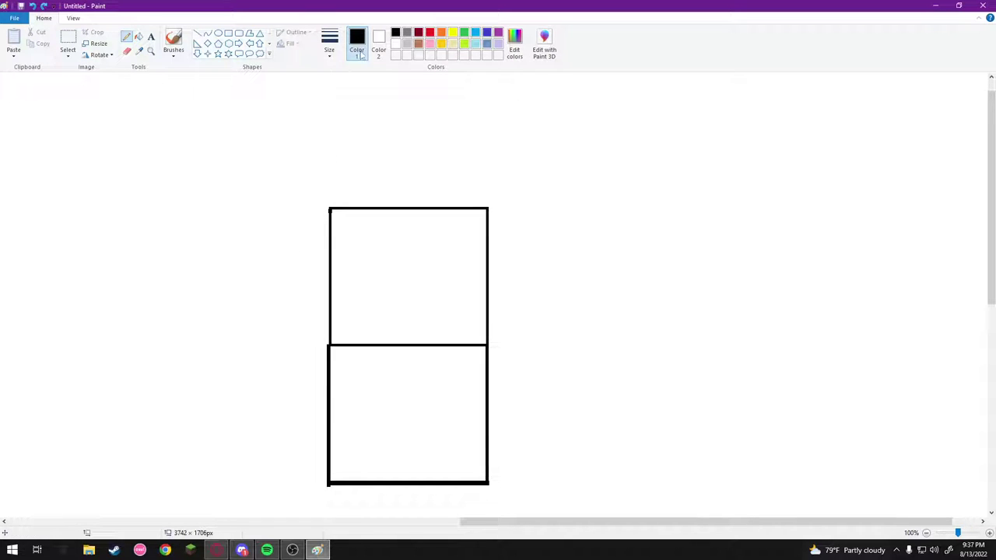
click(329, 43)
click(346, 136)
drag(329, 209, 231, 297)
key(ctrl+z)
click(198, 34)
mouse_move(330, 208)
mouse_down()
mouse_move(209, 298)
mouse_move(320, 487)
mouse_move(306, 442)
mouse_move(213, 313)
mouse_up()
key(ctrl+z)
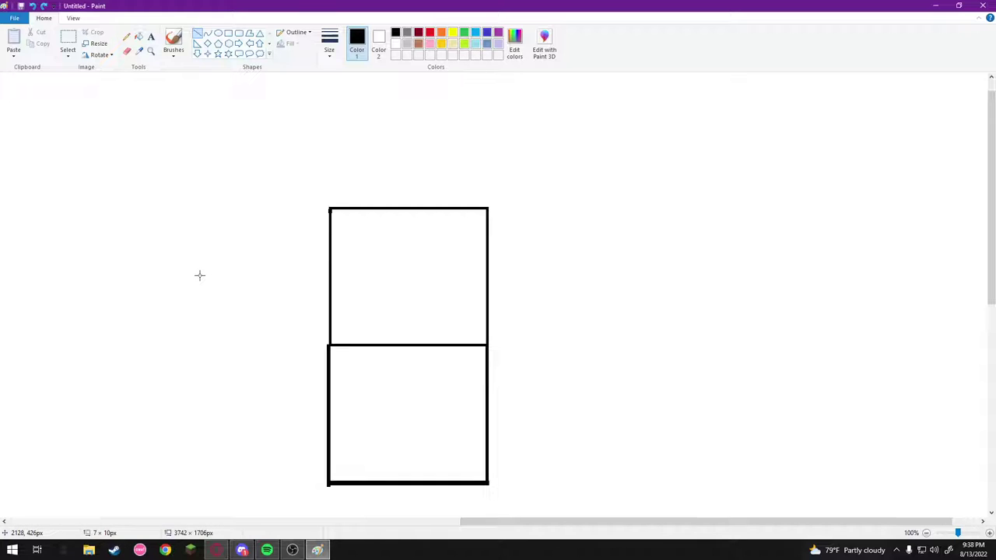
- Undo the two stacked rectangles to clear this part of the canvas
key(ctrl+z)
key(ctrl+z)
key(ctrl+z)
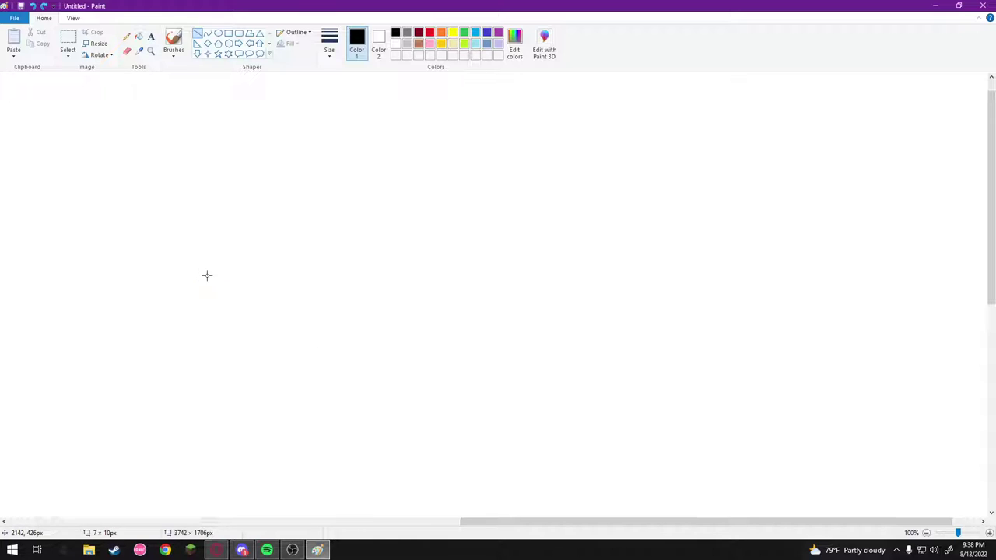
- Draw a black diamond about 381 × 284 px in the blank canvas area
click(208, 43)
drag(333, 190, 530, 338)
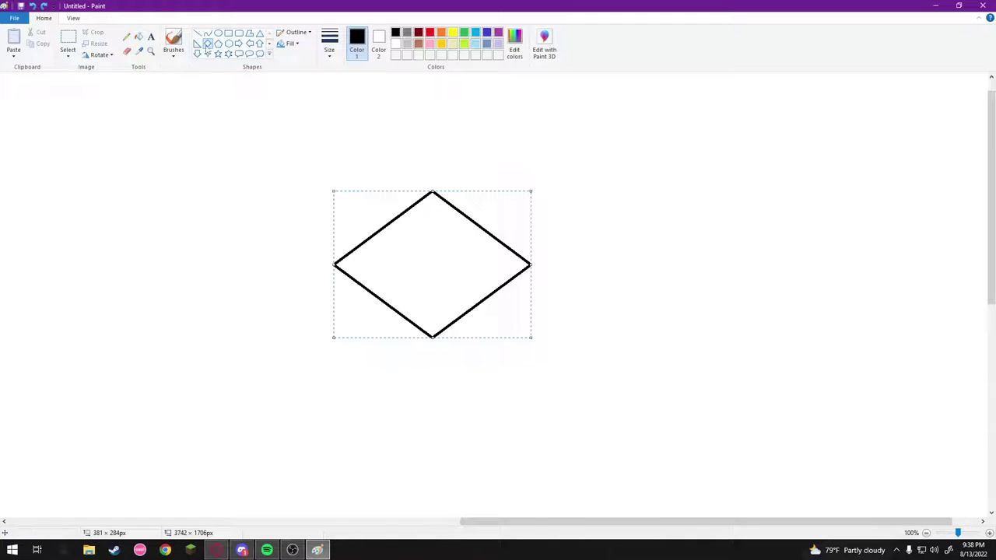
click(227, 35)
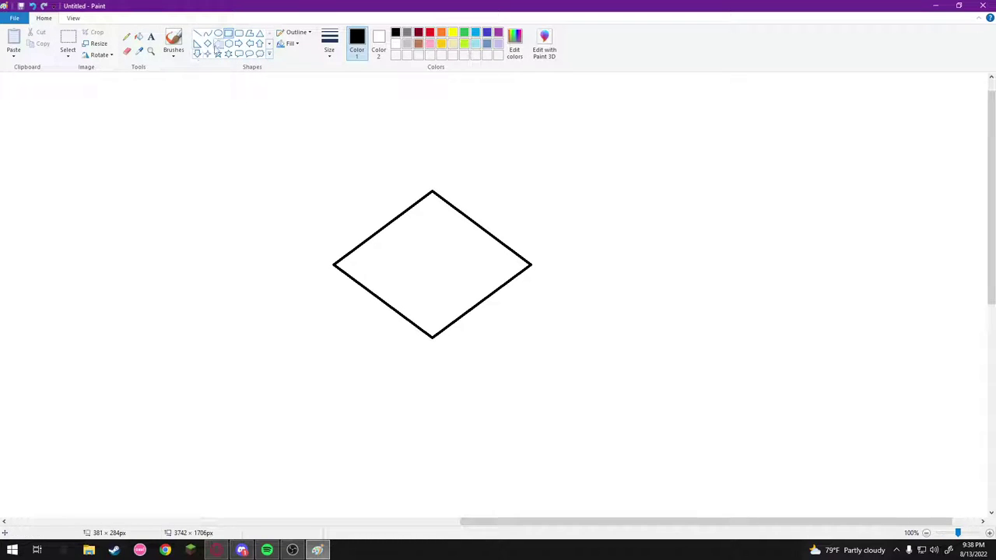
- Try to draw a second diamond against the first diamond's lower-right edge at various sizes and positions
click(207, 43)
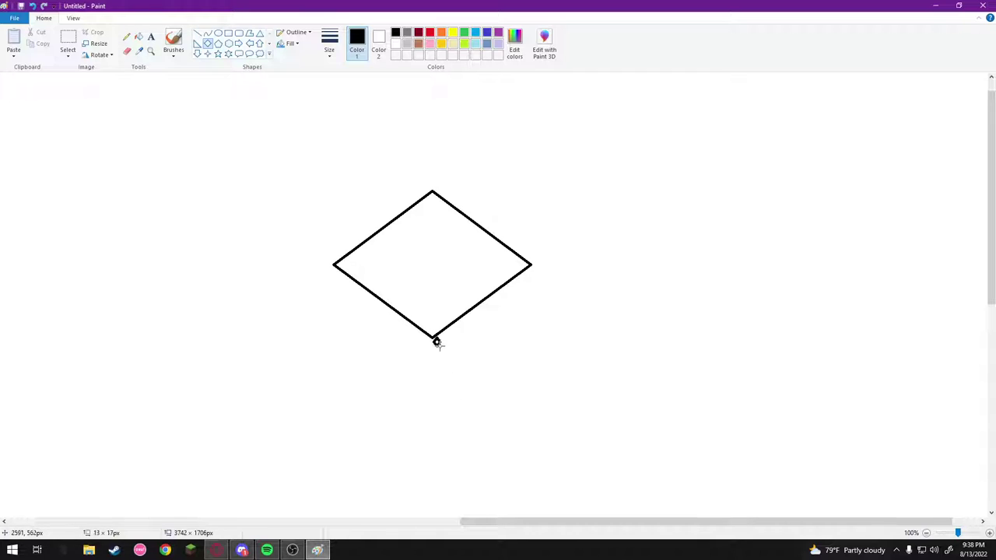
drag(437, 343, 510, 385)
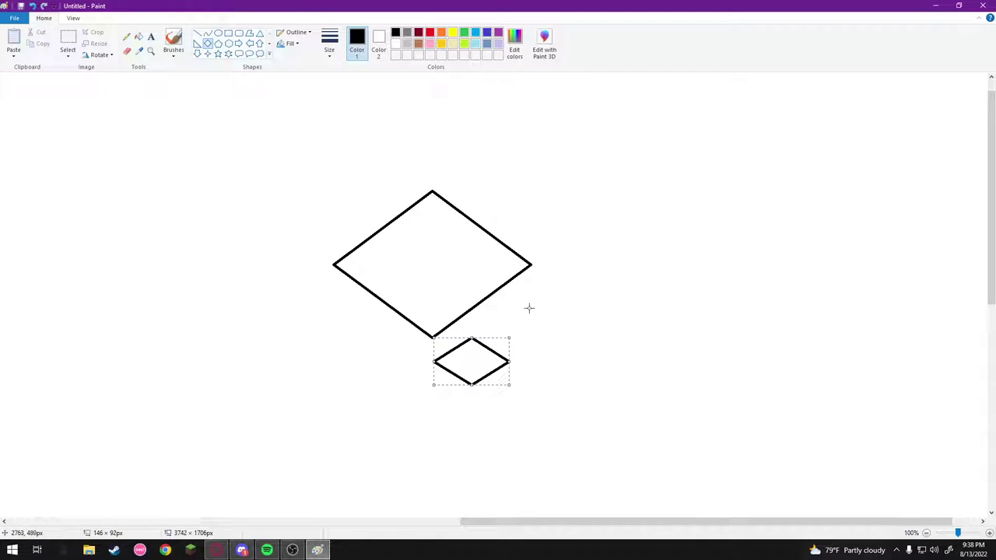
key(ctrl+z)
drag(533, 266, 541, 338)
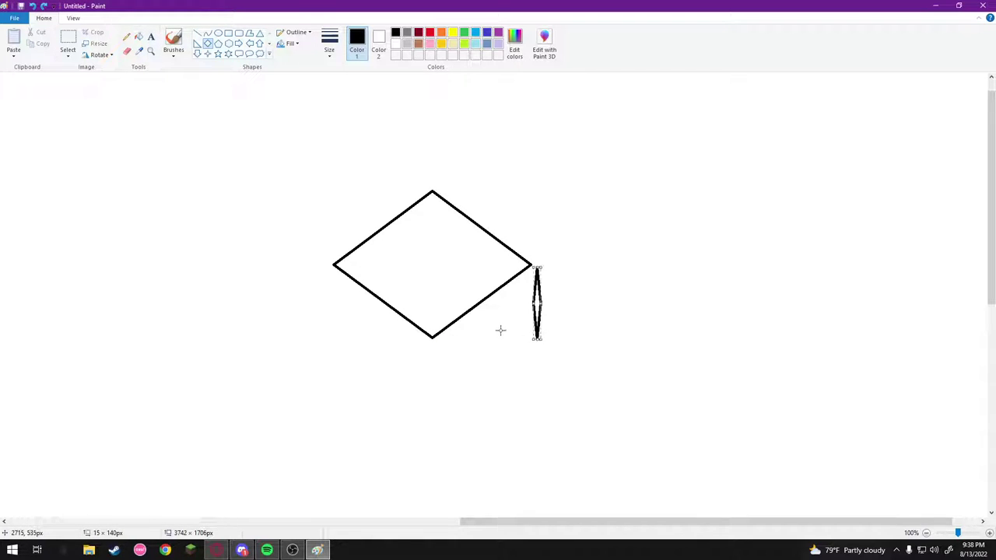
key(ctrl+z)
drag(480, 304, 631, 413)
key(ctrl+z)
drag(423, 277, 604, 413)
key(ctrl+z)
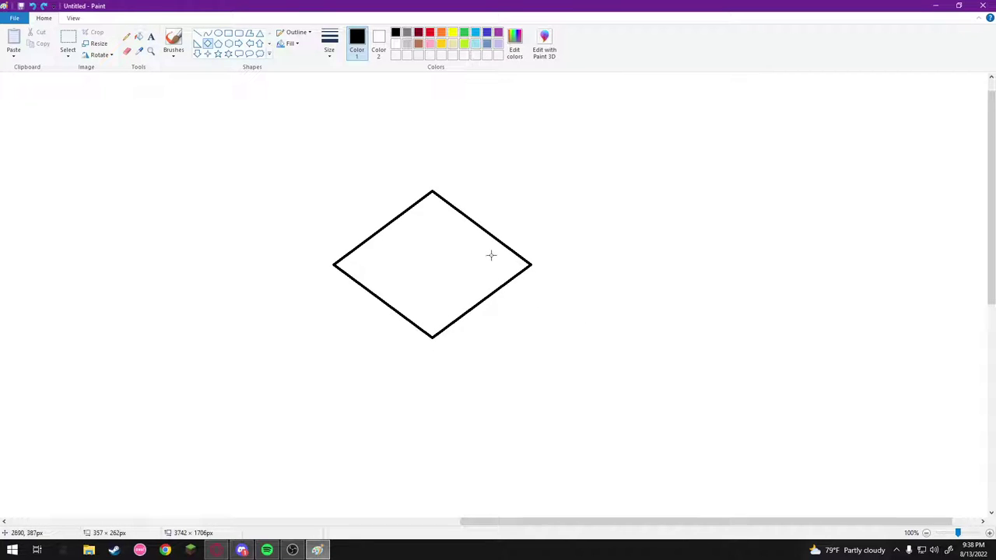
drag(467, 257, 591, 413)
key(ctrl+z)
- Try to fit another diamond, about 369 × 310 px, along the first diamond's lower-right edge, narrow it slightly, and delete it
drag(460, 271, 651, 434)
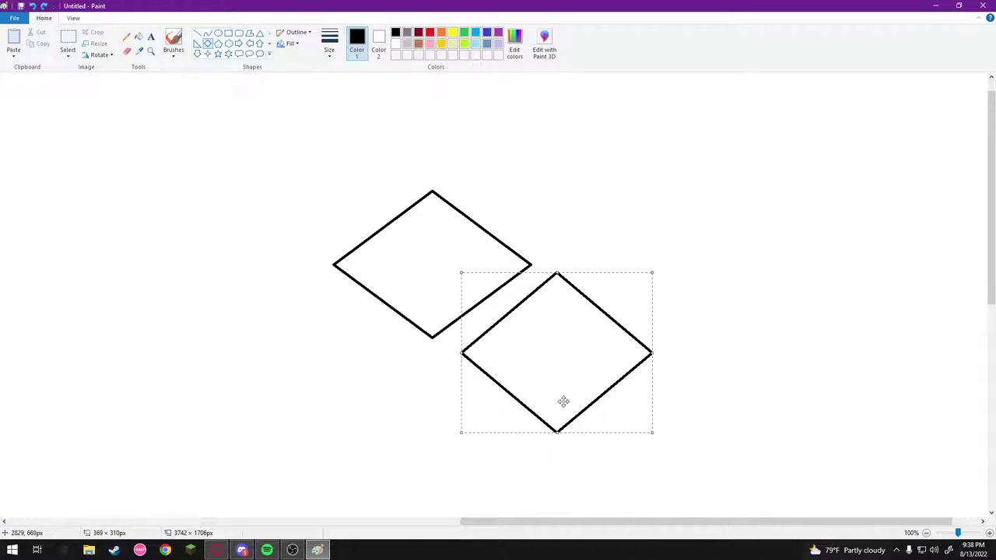
drag(548, 372, 521, 365)
key(alt+Tab)
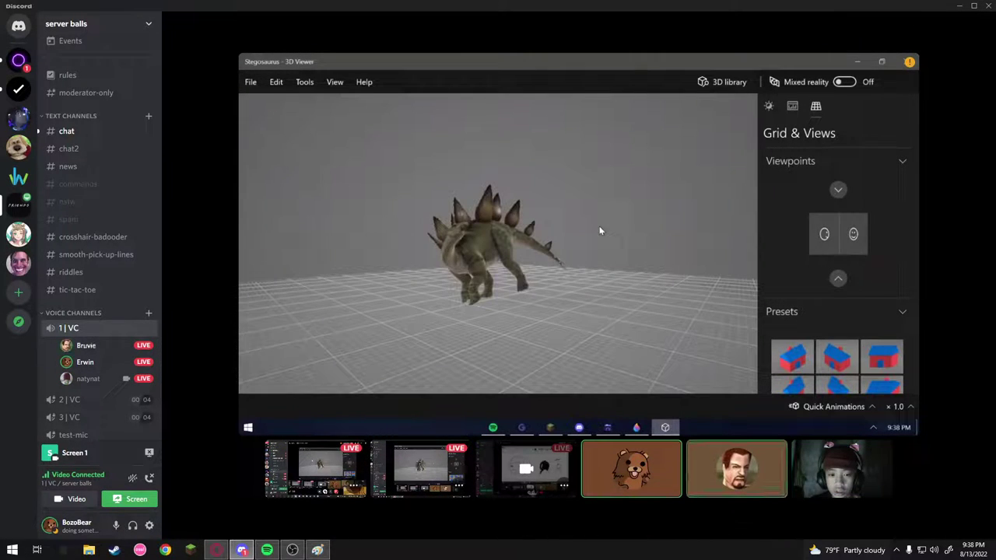
key(alt+Tab)
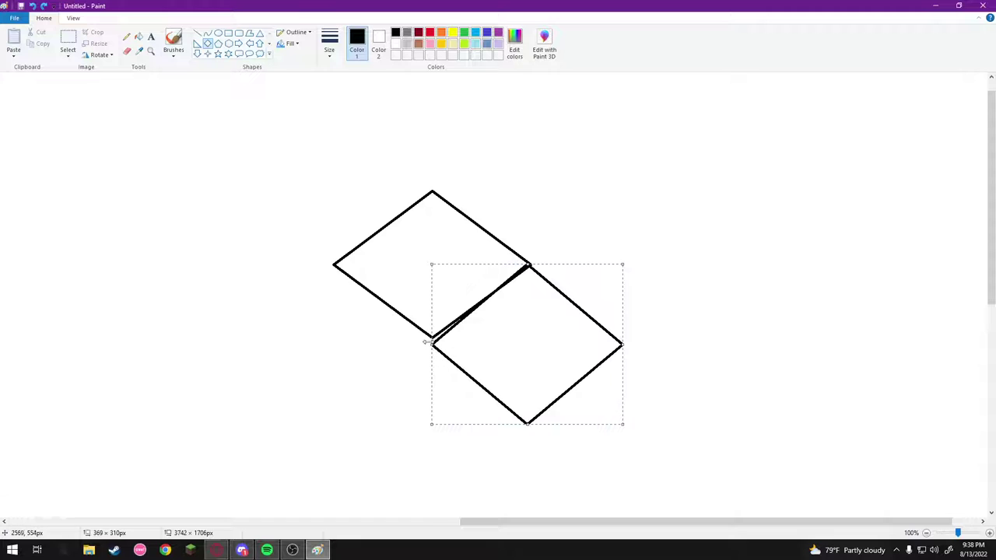
drag(432, 342, 435, 339)
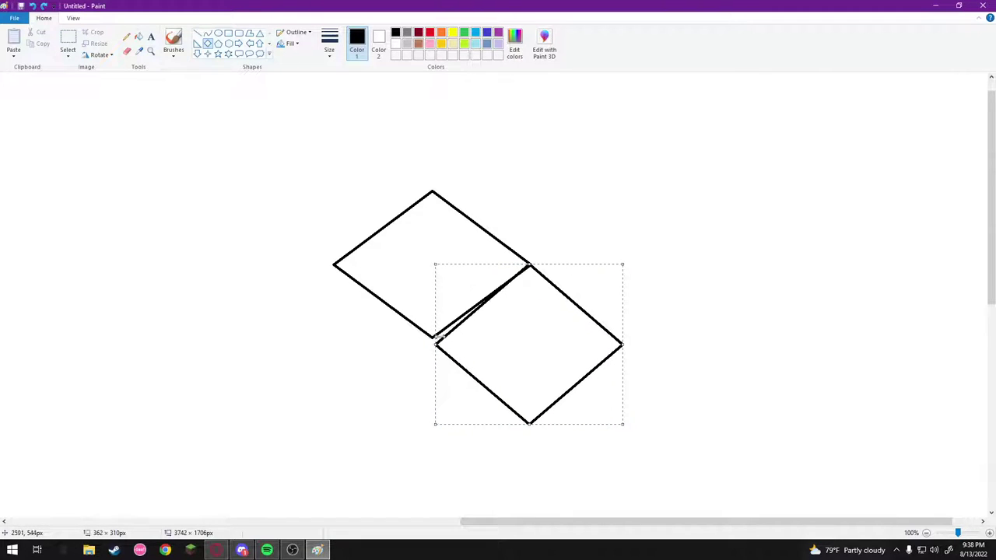
drag(533, 338, 525, 338)
key(Delete)
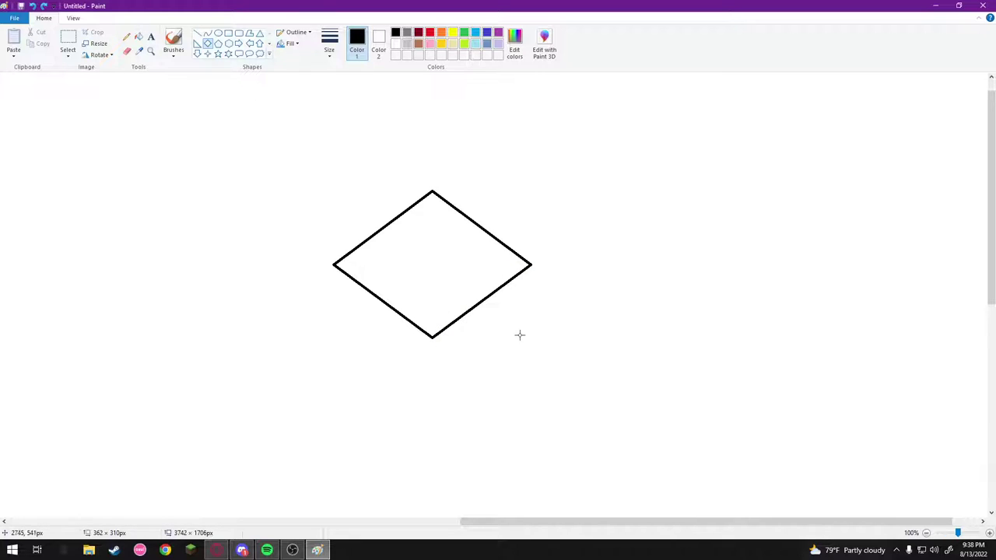
- Draw a vertical line about 220 px long straight down from the diamond's bottom corner
click(197, 33)
drag(431, 336, 431, 450)
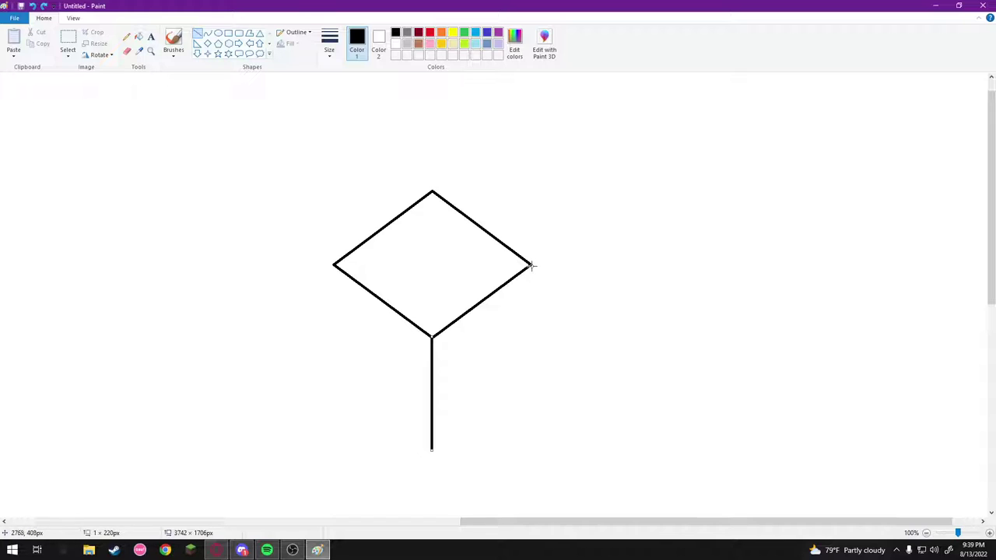
- Try to place a rectangle and several diamonds, one about 419 × 298 px, at the vertical line's lower end
click(228, 33)
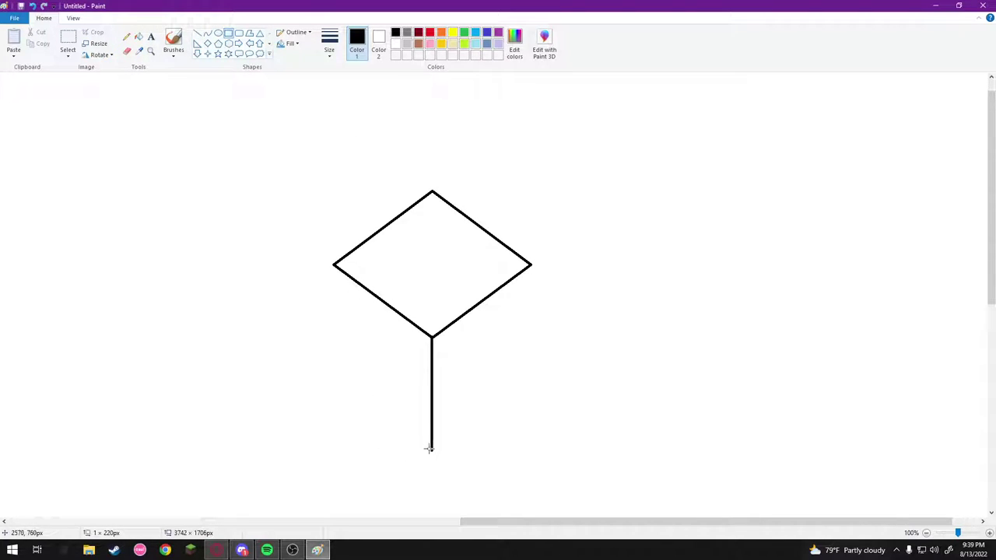
drag(432, 448, 388, 385)
key(Delete)
click(208, 43)
drag(432, 450, 401, 363)
key(Delete)
mouse_move(501, 419)
mouse_down()
mouse_move(358, 360)
mouse_move(357, 272)
mouse_move(273, 260)
mouse_move(283, 264)
mouse_up()
drag(395, 365, 433, 394)
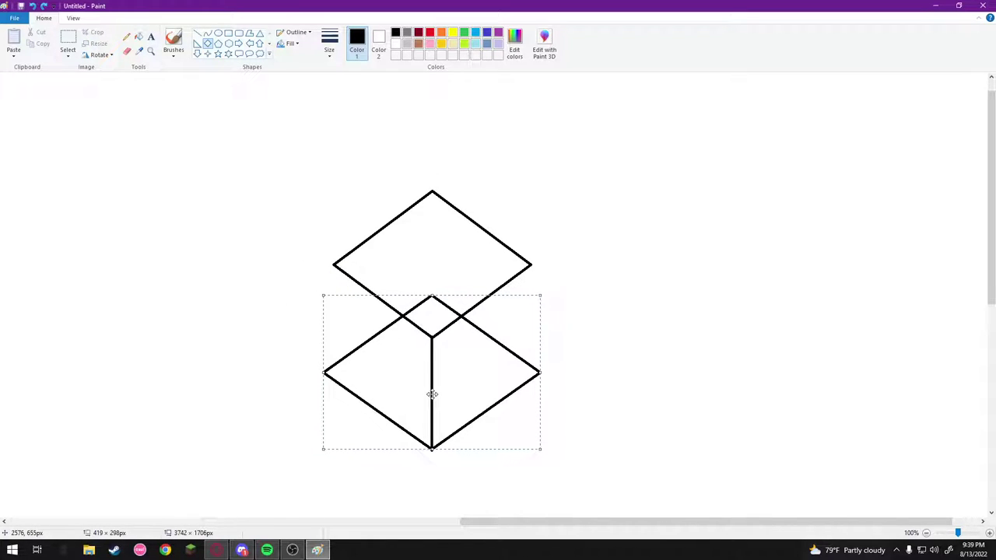
key(ctrl+z)
- Draw a diamond about 352 × 230 px around the vertical line and connect its side corners to the upper diamond's with straight lines
mouse_move(523, 409)
mouse_down()
mouse_move(386, 306)
mouse_move(339, 287)
mouse_up()
drag(463, 365, 464, 404)
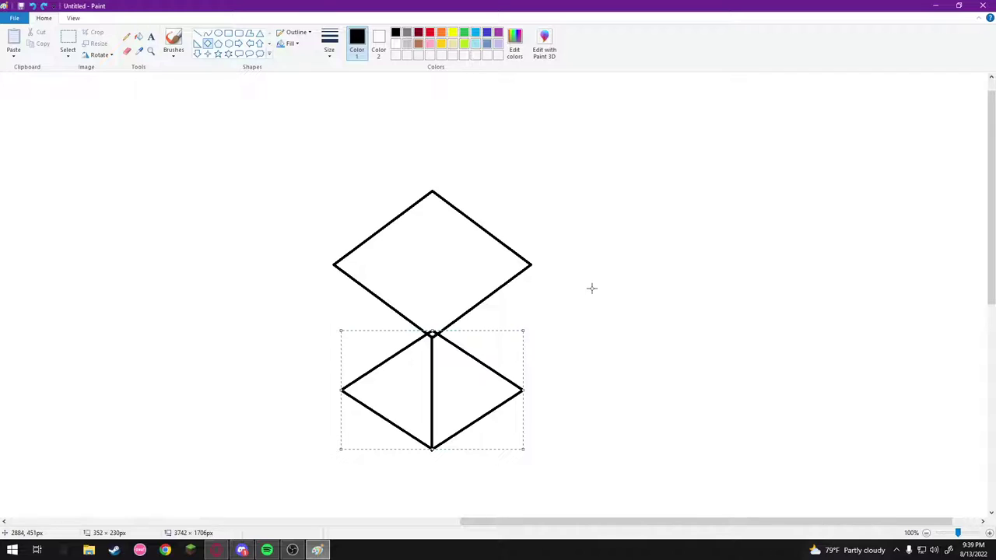
click(197, 32)
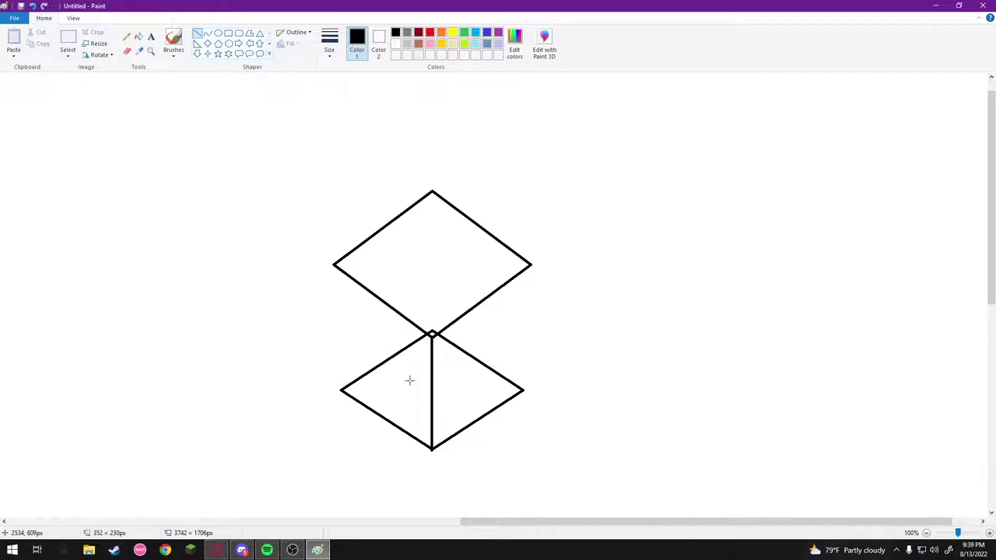
drag(531, 265, 524, 387)
click(543, 455)
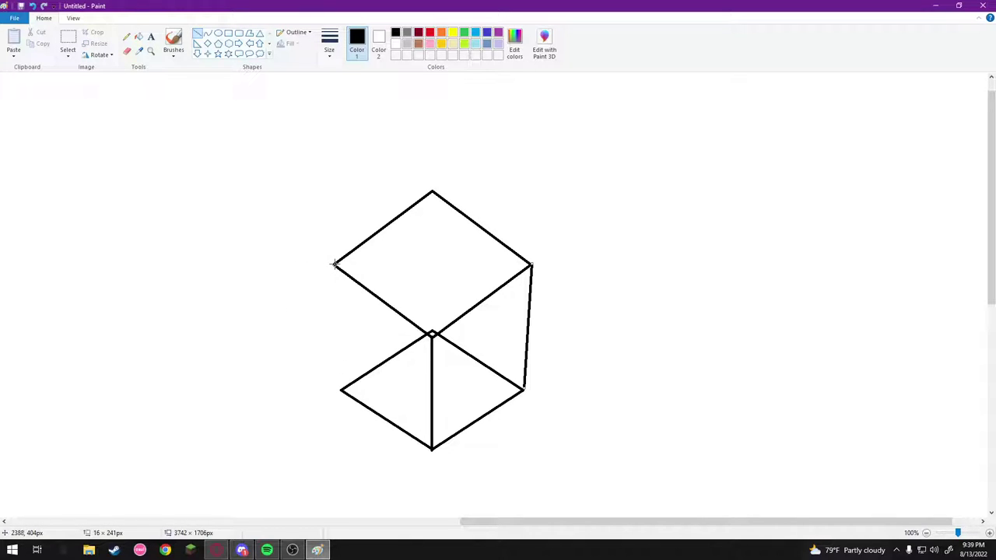
drag(334, 264, 340, 388)
click(440, 242)
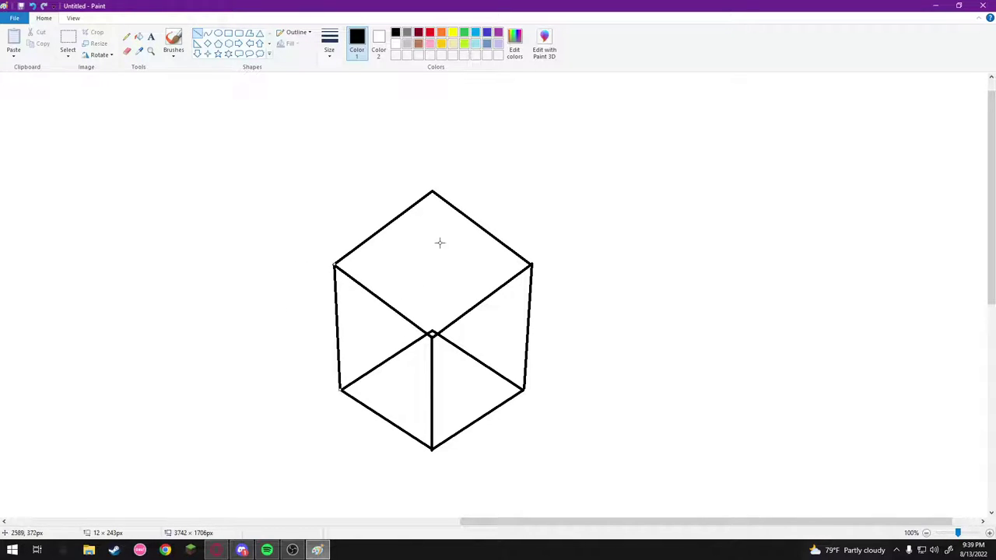
- Draw a vertical line about 267 px long from the shape's top corner to its centre
drag(432, 191, 431, 333)
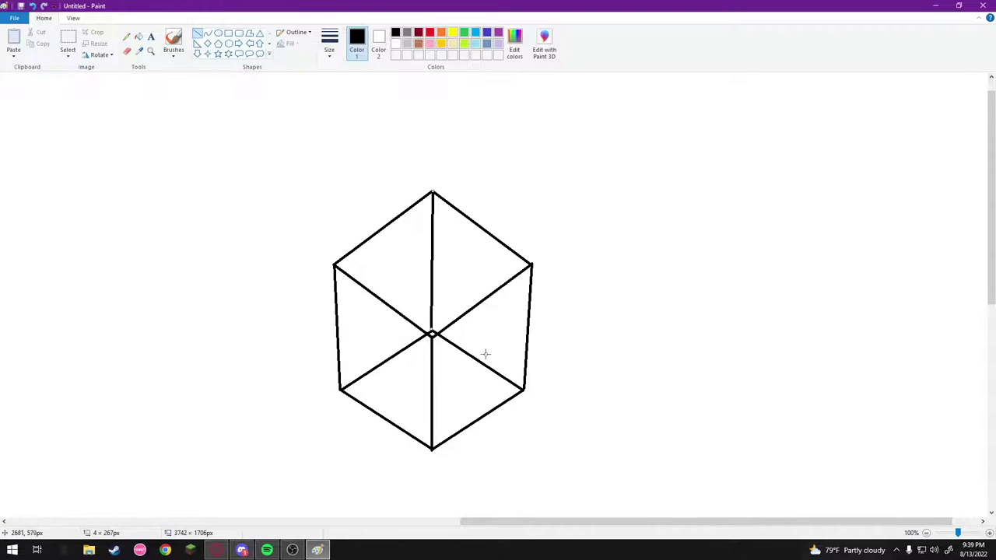
drag(433, 334, 432, 329)
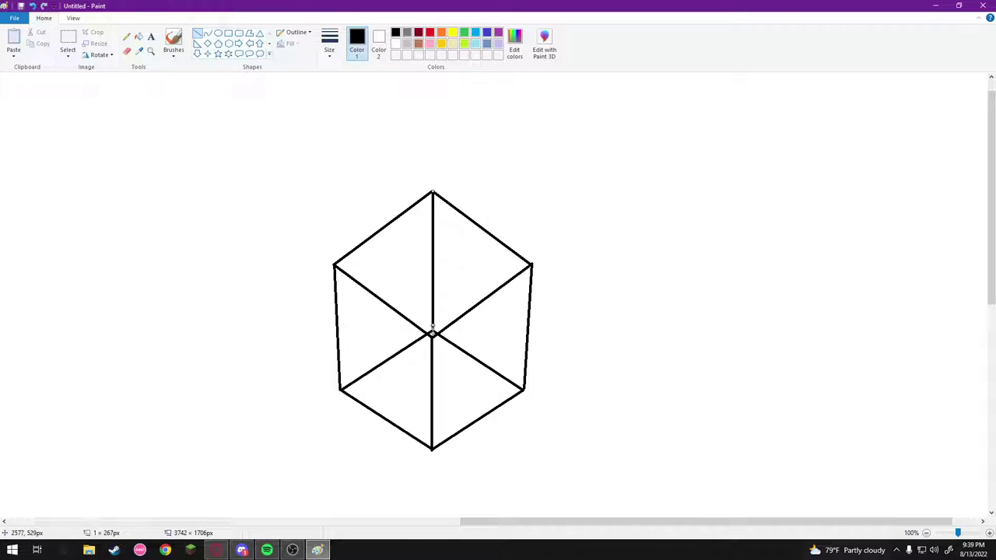
click(607, 351)
key(alt+Tab)
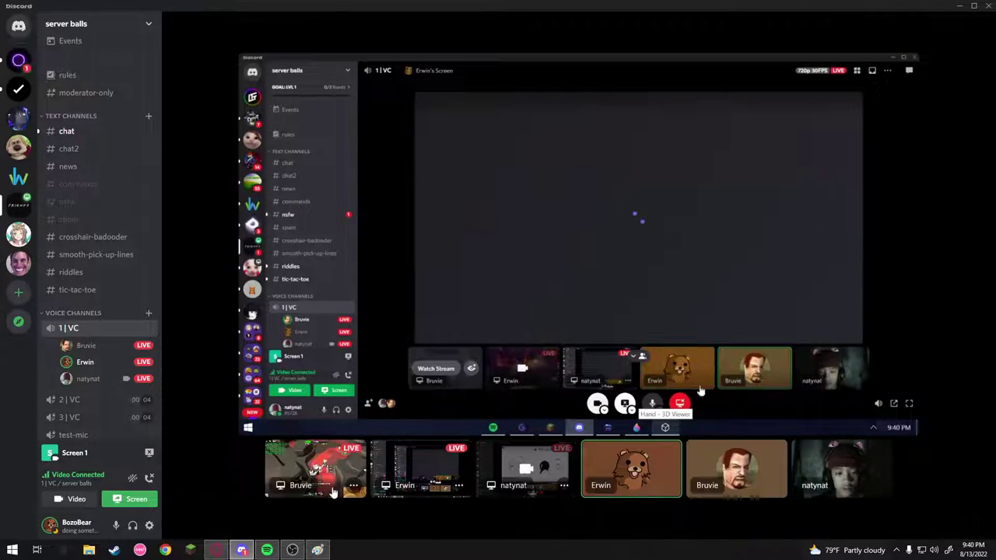
key(alt+Tab)
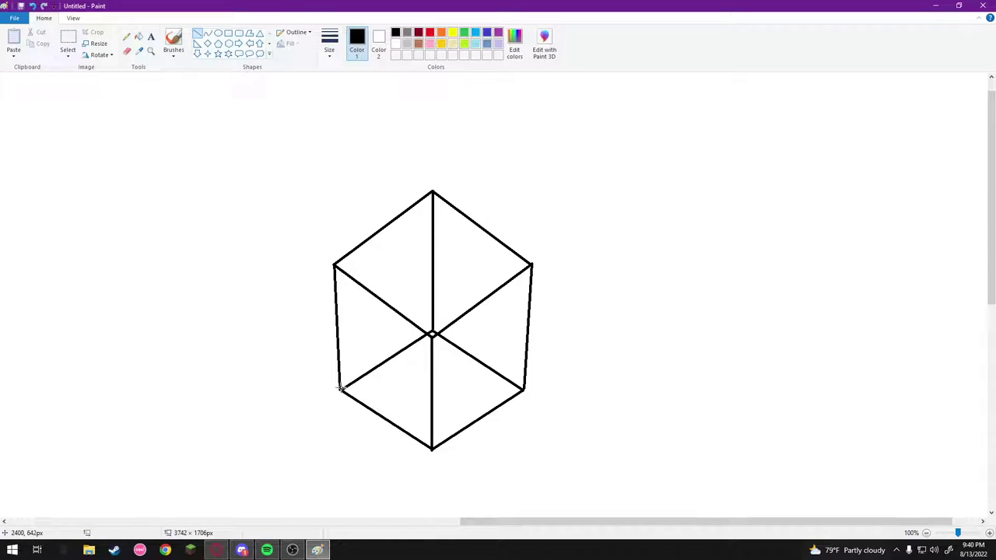
- Draw straight lines from the centre to both lower side corners and from the bottom corner to both upper side corners
drag(339, 386, 431, 334)
click(433, 339)
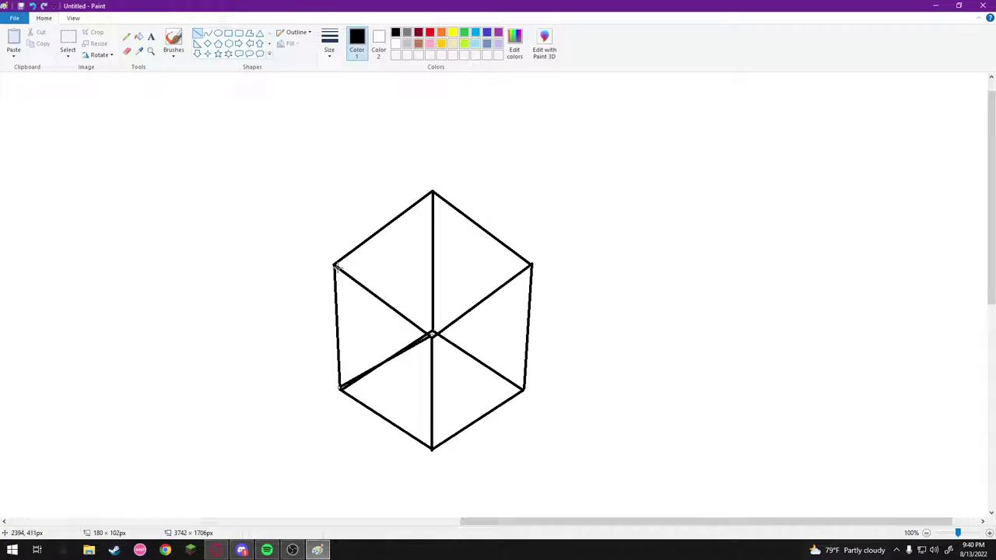
mouse_move(333, 265)
mouse_down()
mouse_move(388, 418)
mouse_move(434, 452)
mouse_move(535, 283)
mouse_move(532, 265)
mouse_up()
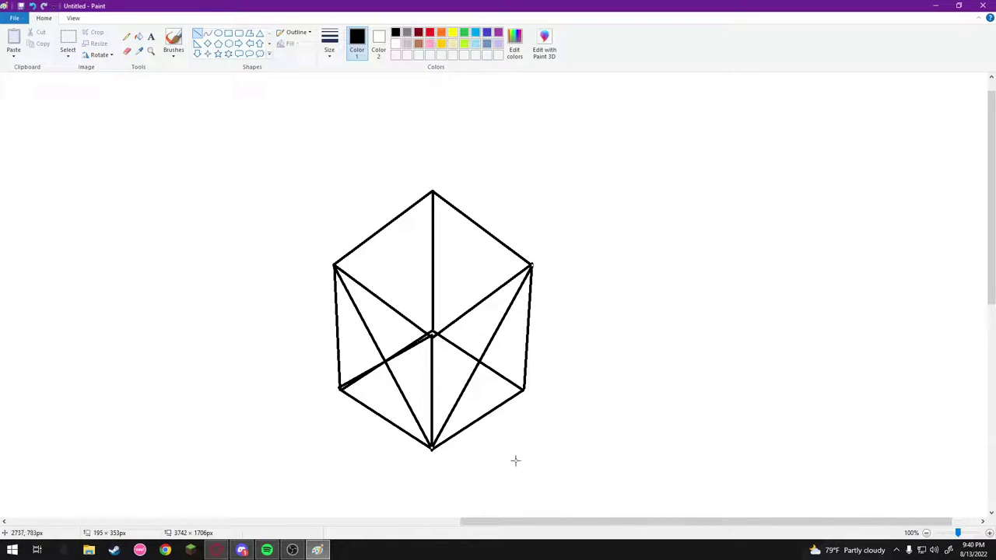
drag(434, 334, 522, 388)
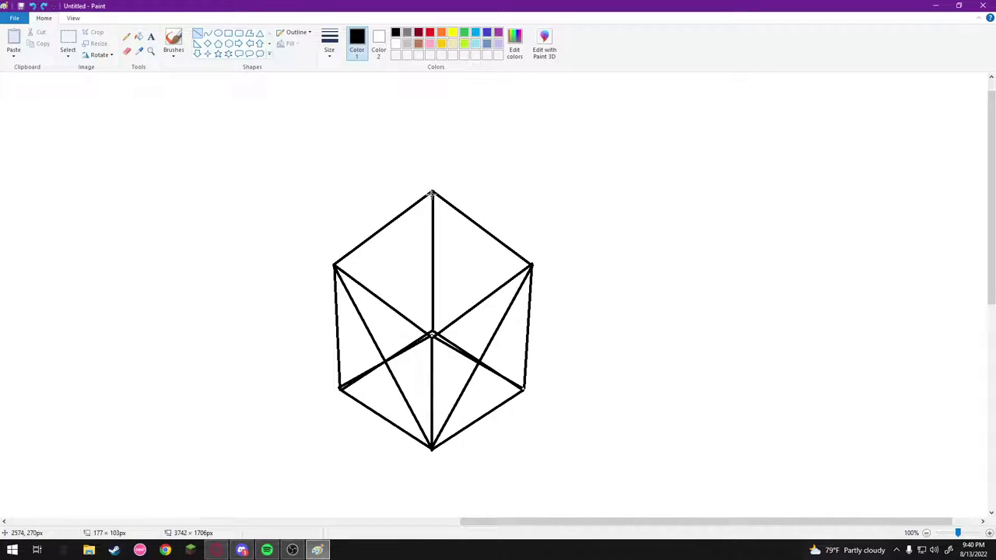
- Draw straight lines from the top corner to both lower side corners and from the centre to both upper side corners
drag(432, 193, 523, 387)
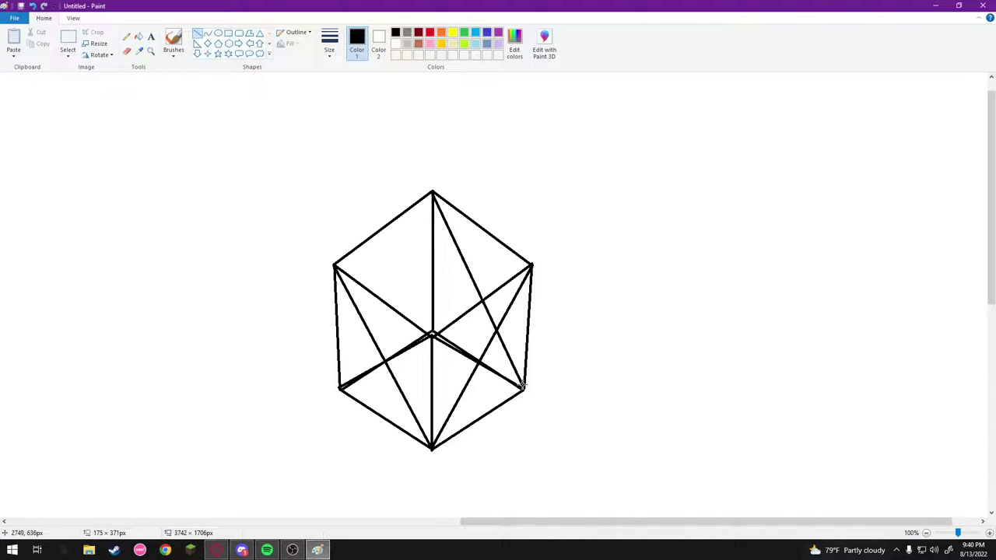
drag(531, 266, 432, 335)
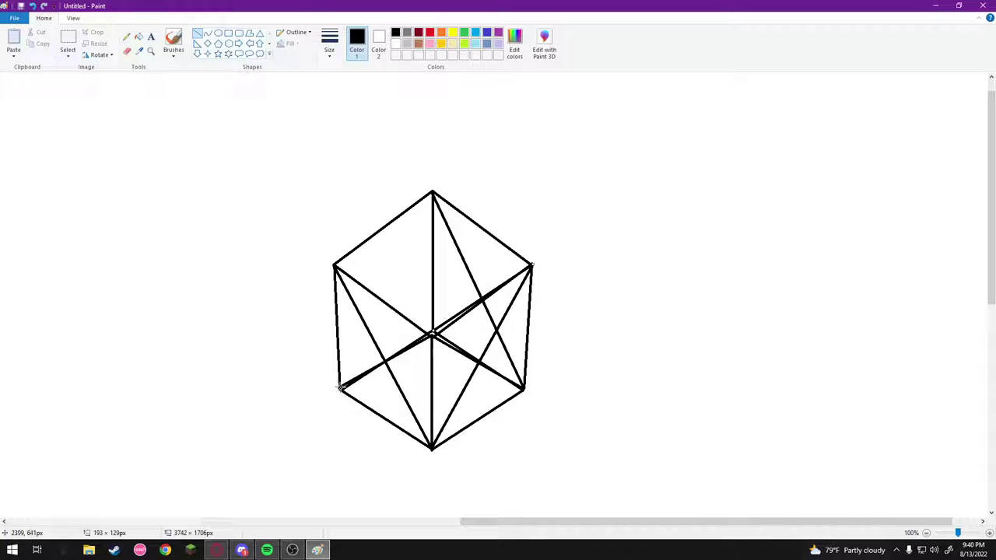
drag(340, 386, 431, 193)
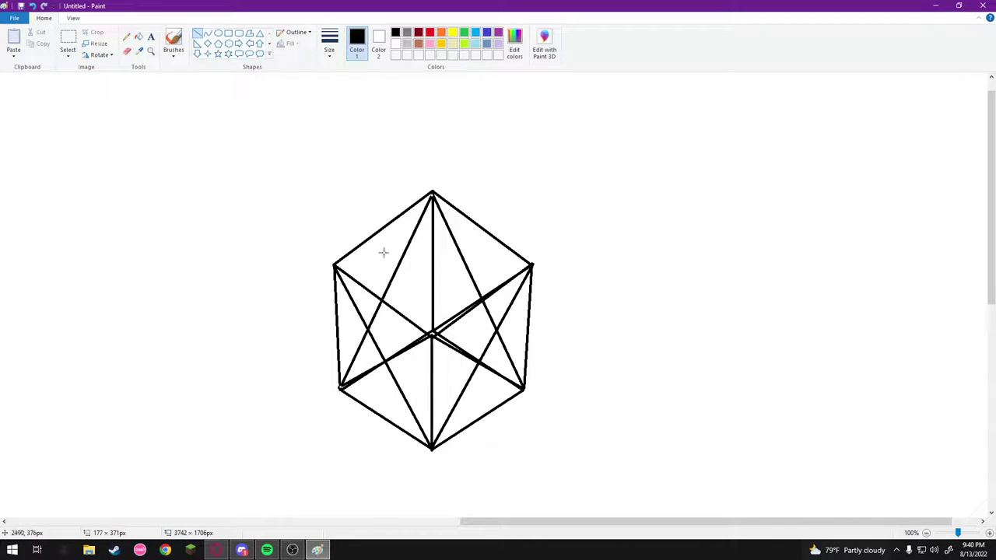
drag(335, 266, 433, 333)
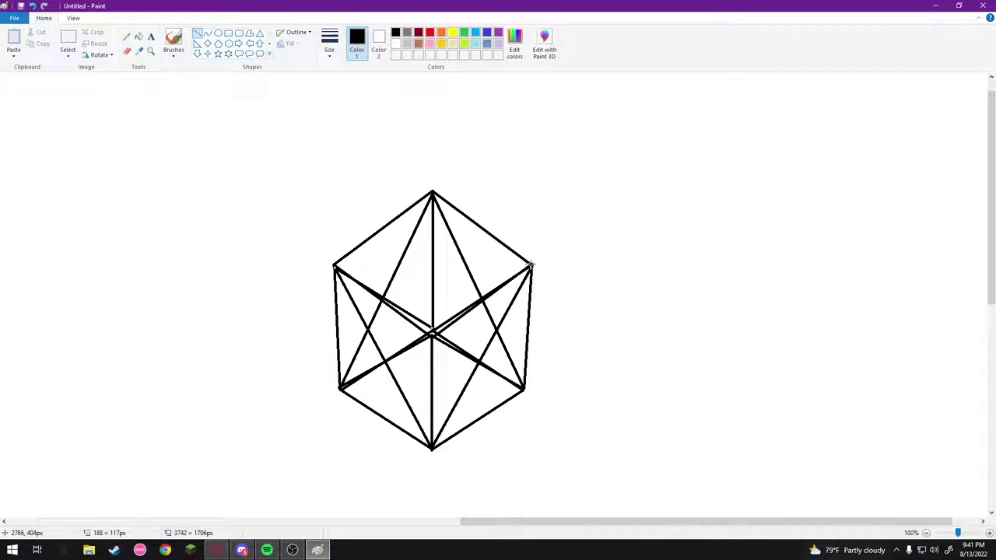
- Join the upper and the lower pair of side corners horizontally, and retrace the vertical lines from the top and bottom corners to the centre
drag(530, 266, 333, 265)
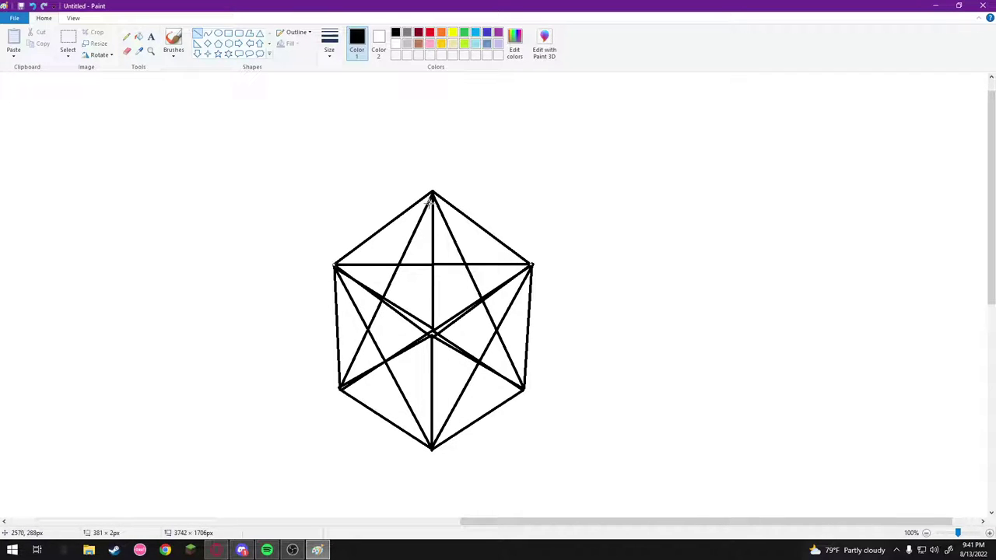
drag(432, 191, 434, 327)
drag(433, 448, 430, 334)
drag(339, 388, 523, 387)
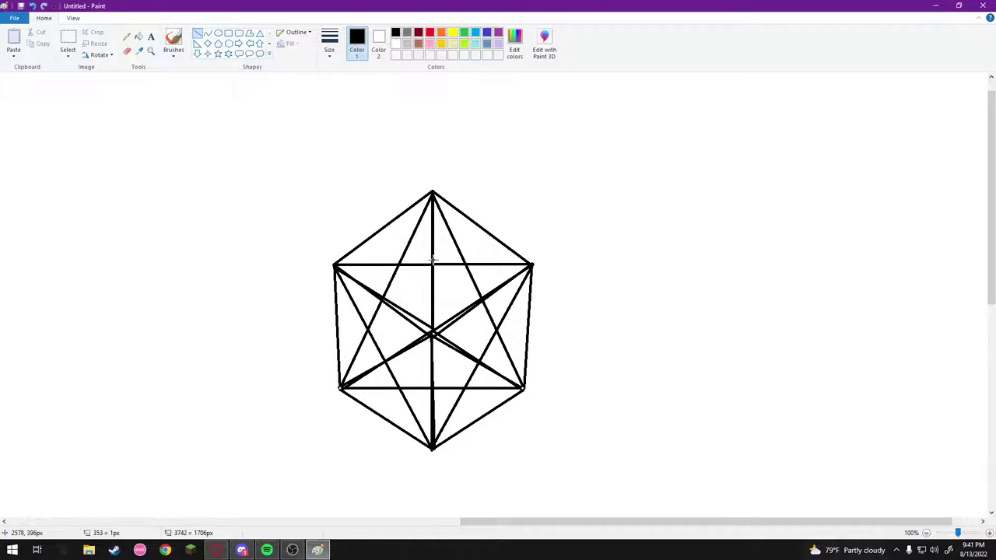
- Switch to the Discord call, open the first participant's shared screen, and return to the Paint drawing
key(alt+Tab)
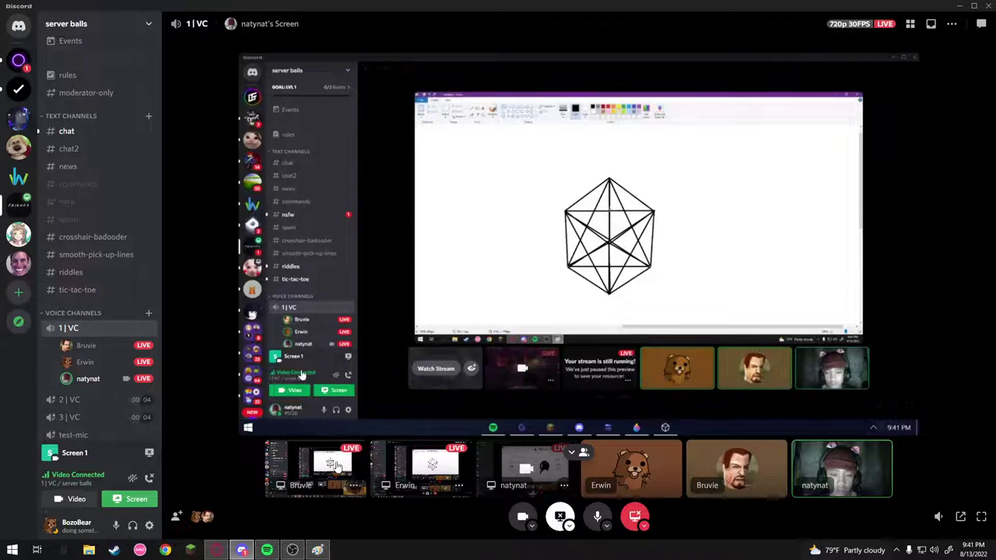
click(354, 487)
key(alt+Tab)
- Compare the diamond-based shape with the earlier wireframe cube beside the long-haired figure
scroll(678, 296, down, 3)
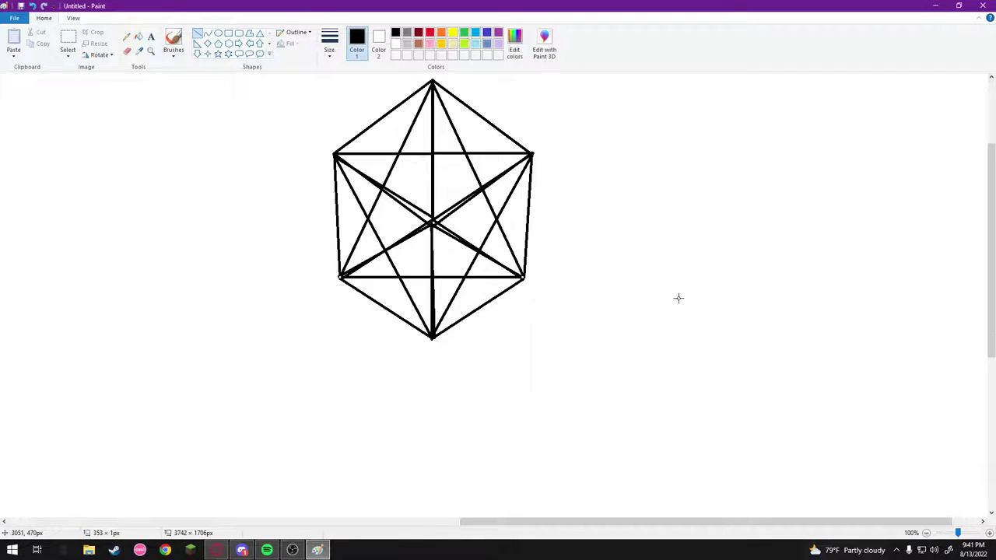
scroll(678, 296, up, 3)
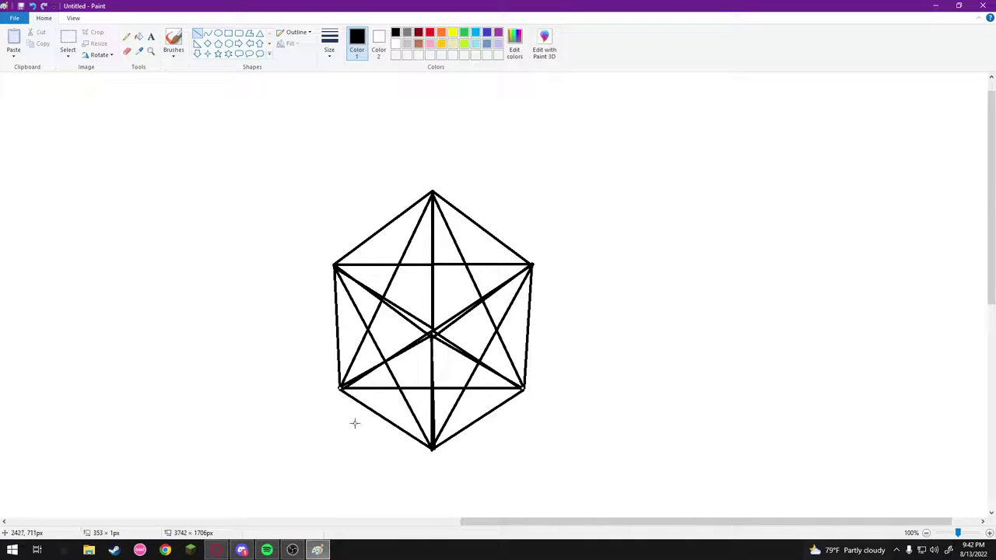
key(alt+Tab)
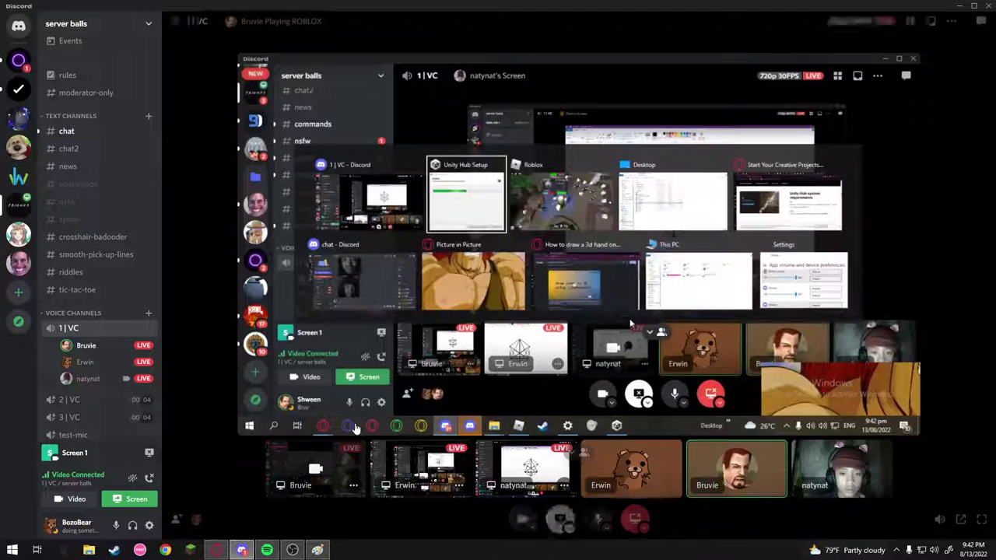
key(alt+Tab)
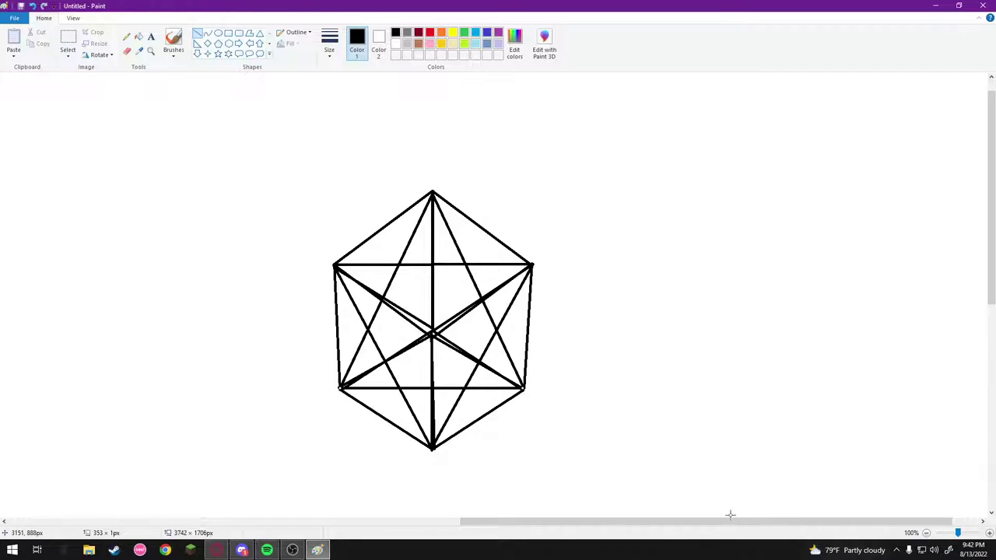
drag(728, 525, 284, 525)
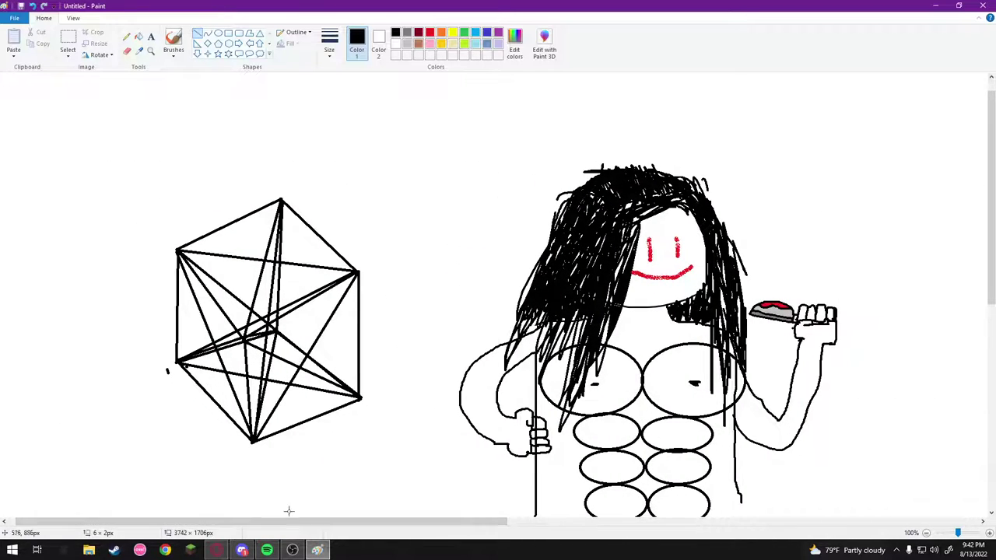
drag(554, 522, 702, 523)
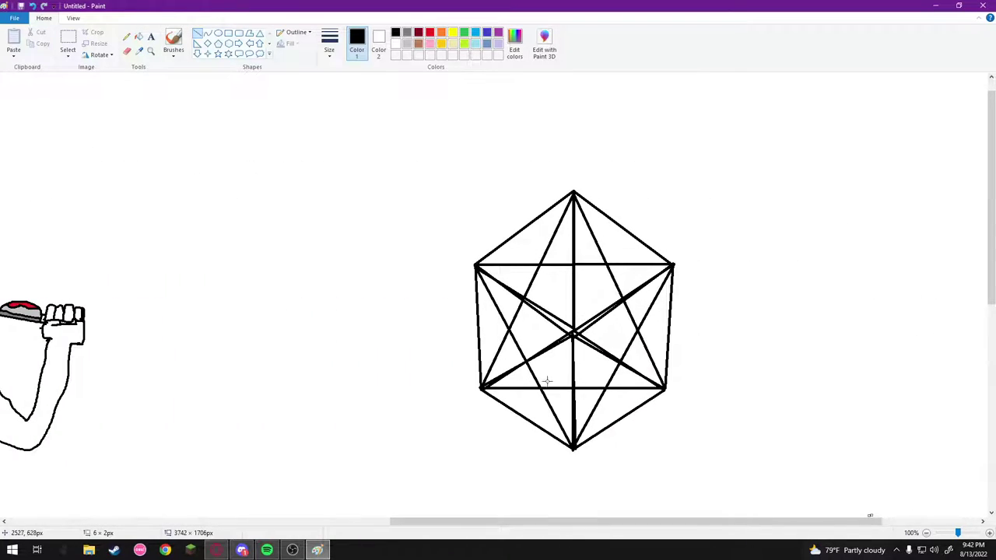
drag(474, 523, 103, 523)
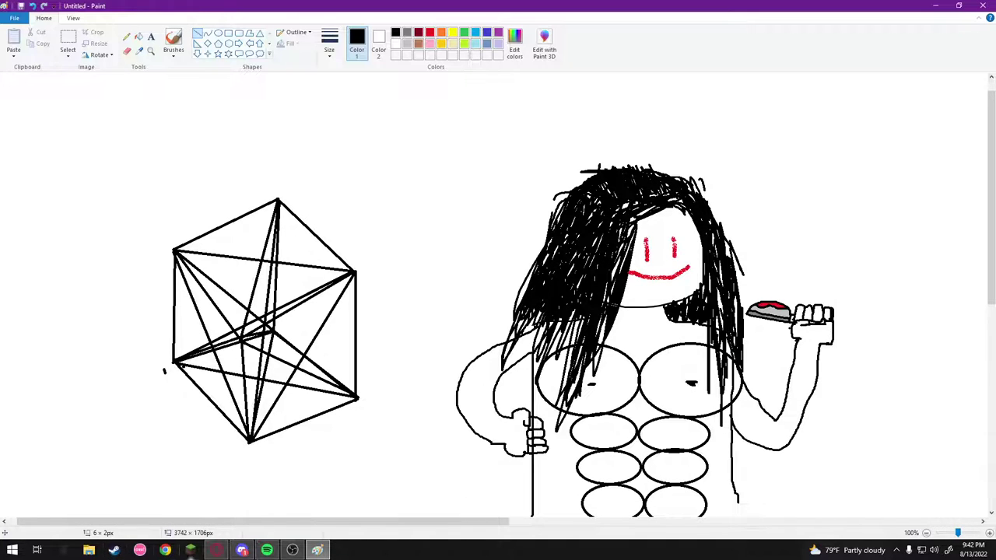
drag(315, 526, 723, 527)
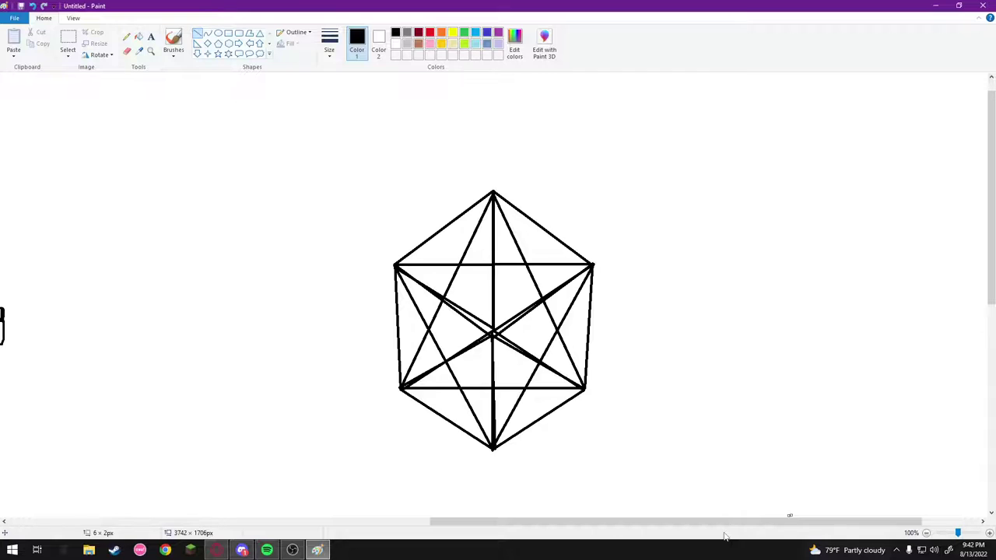
- Switch to the Discord call and view the participant's ROBLOX stream
key(alt+Tab)
key(alt+Tab)
key(alt+Tab)
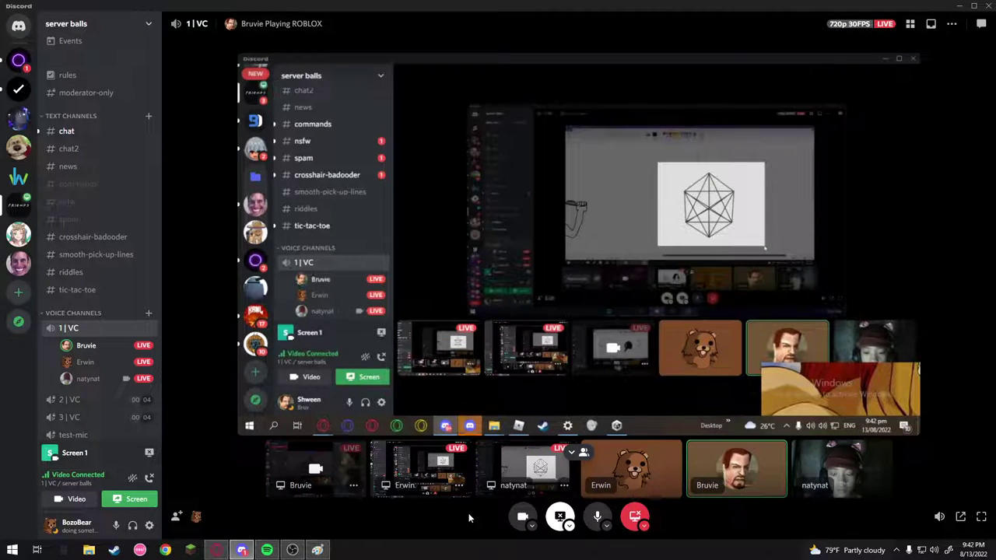
- Switch from the Discord call back to the Paint drawing and show the blank area beside the diamond-based cube
key(alt+Tab)
key(alt+Tab)
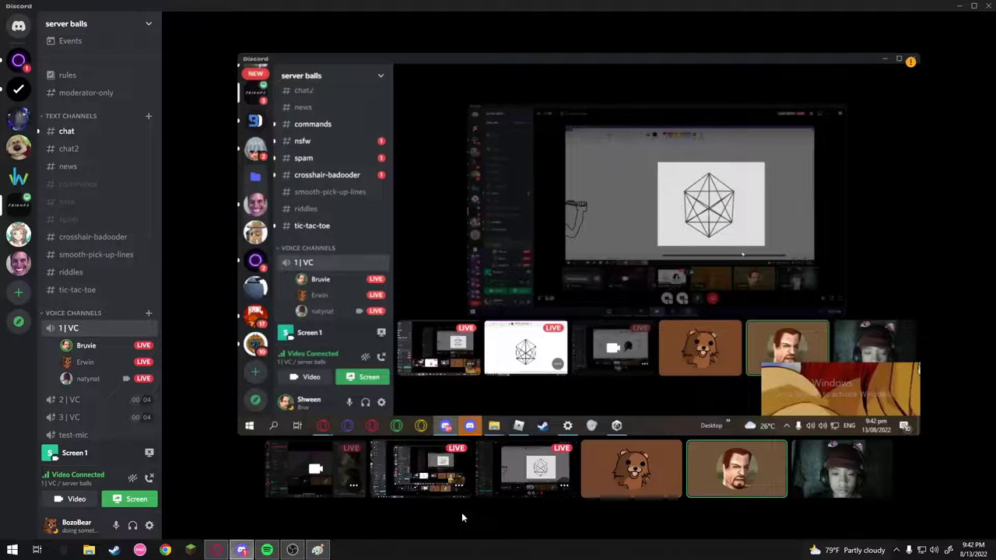
key(alt+Tab)
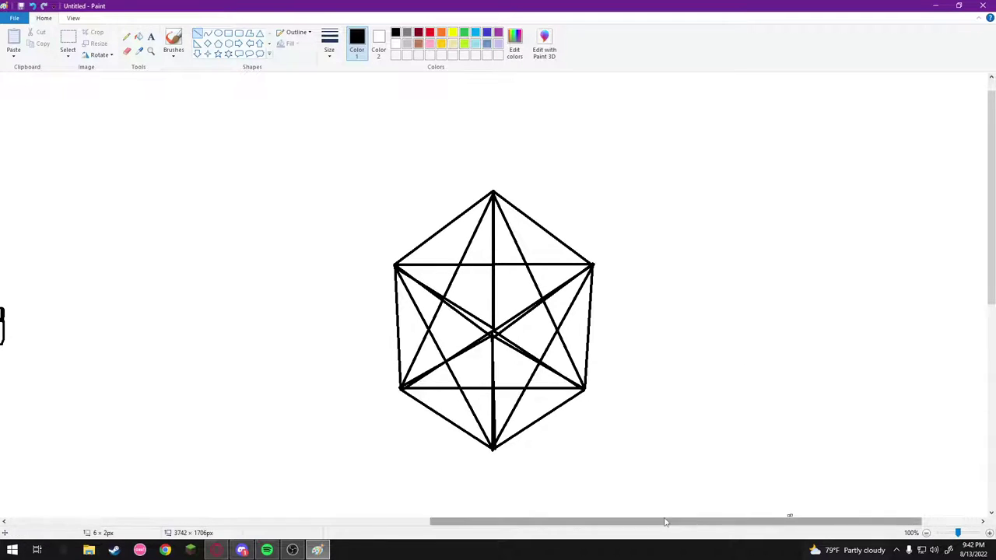
drag(720, 523, 775, 523)
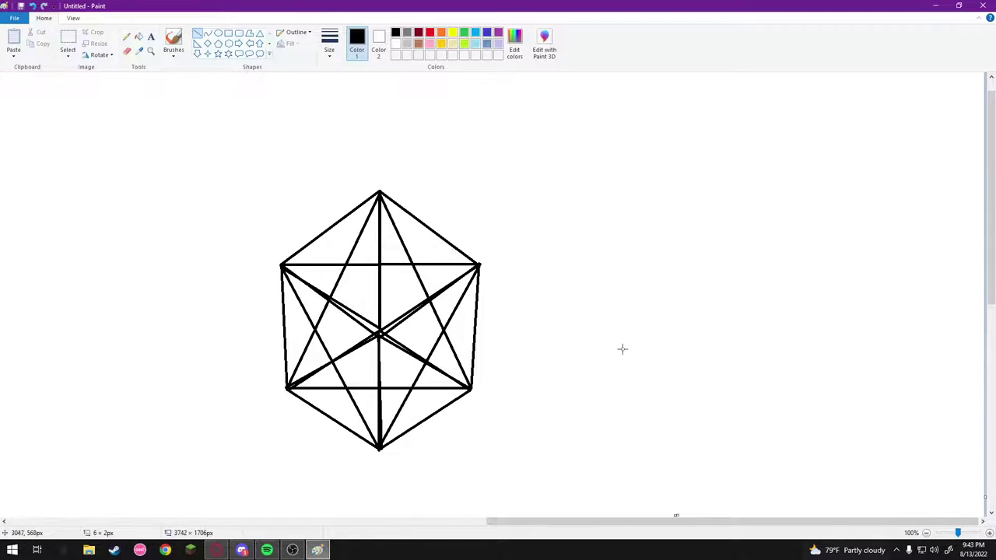
- Draw two vertical forearm lines about 250 px long beside the cube, and pencil a curled thumb above the first one
drag(606, 309, 606, 440)
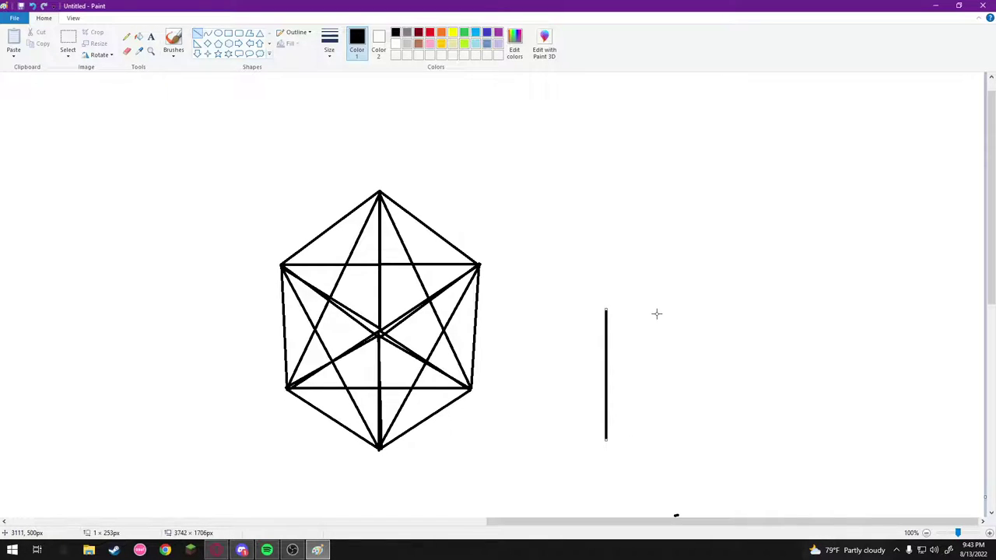
drag(655, 313, 653, 439)
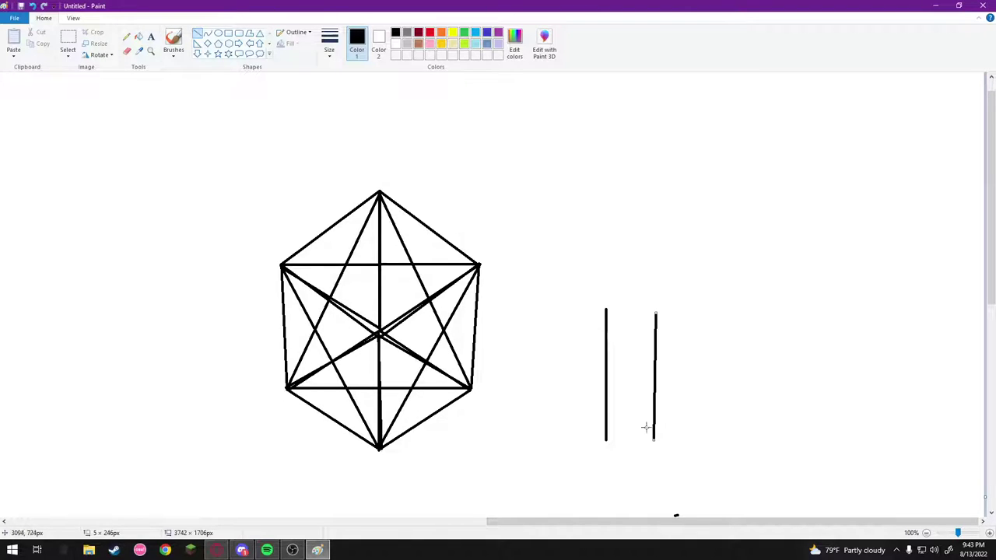
click(127, 37)
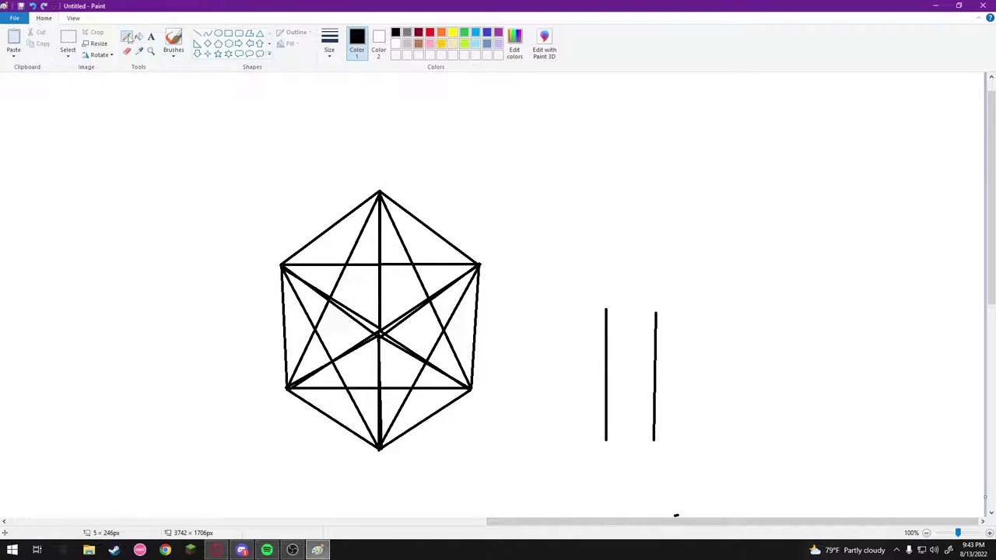
mouse_move(607, 308)
mouse_down()
mouse_move(575, 277)
mouse_move(596, 257)
mouse_move(611, 261)
mouse_move(603, 267)
mouse_up()
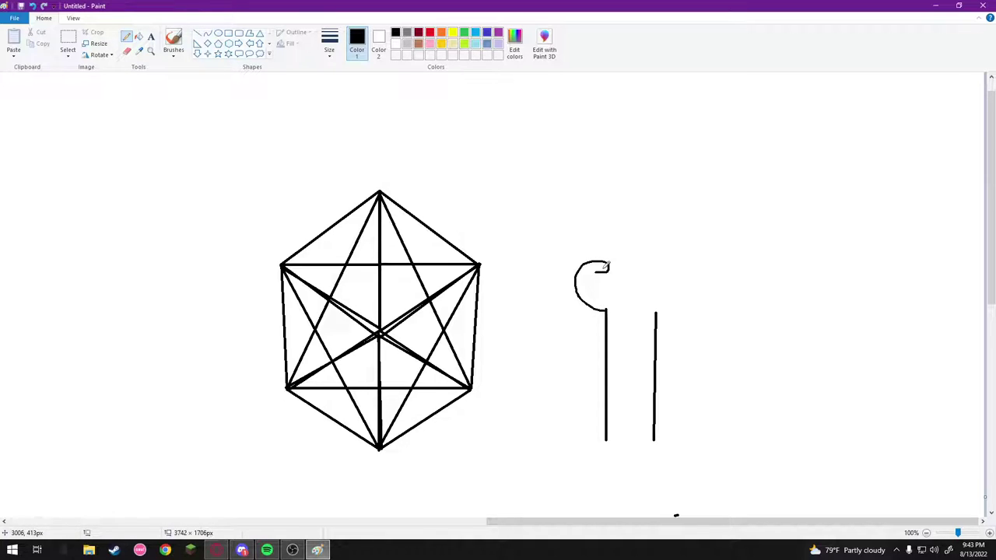
key(ctrl+z)
mouse_move(607, 308)
mouse_down()
mouse_move(582, 302)
mouse_move(570, 281)
mouse_move(612, 263)
mouse_up()
key(ctrl+z)
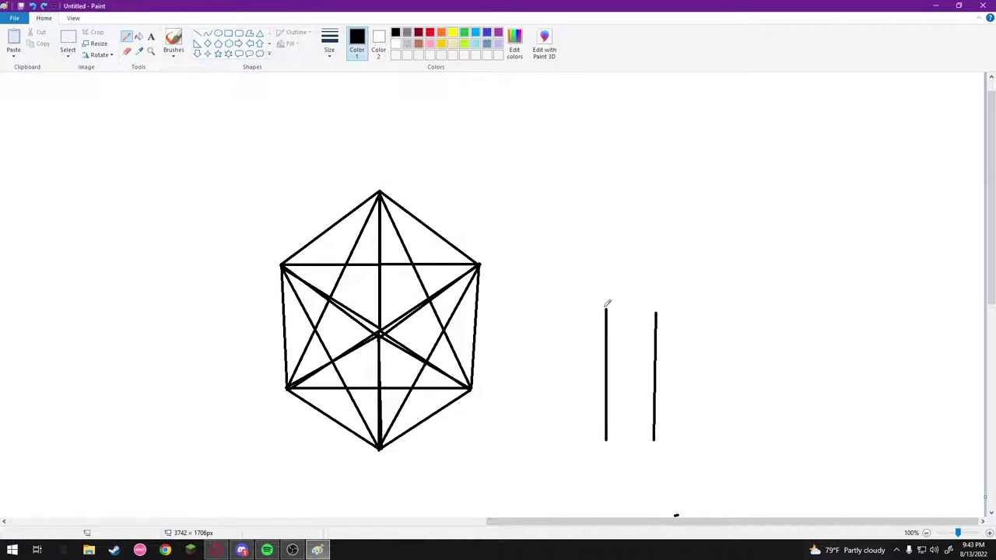
mouse_move(608, 308)
mouse_down()
mouse_move(579, 294)
mouse_move(576, 274)
mouse_move(593, 260)
mouse_move(613, 270)
mouse_move(597, 275)
mouse_move(598, 232)
mouse_move(613, 263)
mouse_up()
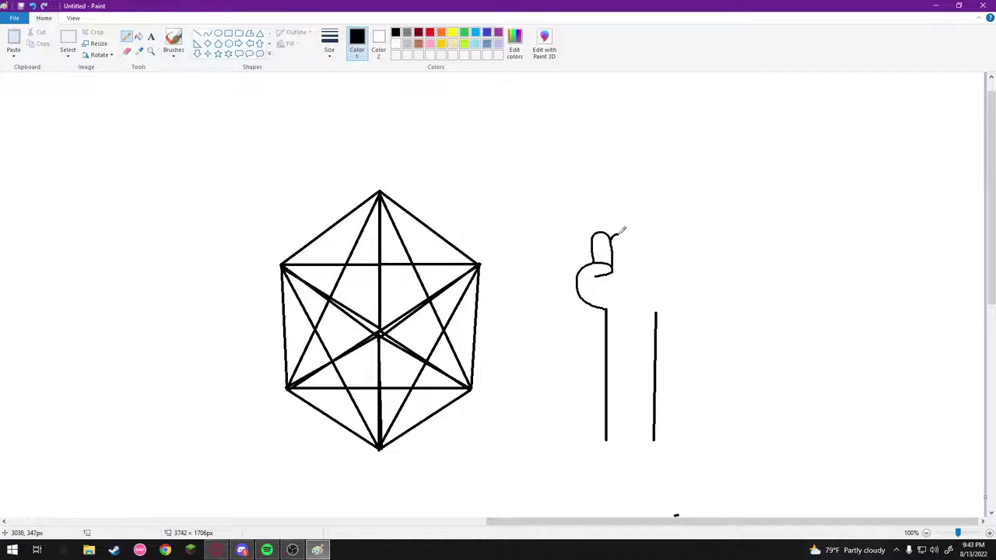
- Pencil the remaining fingers of the fist and the outer edge of the hand down to the second forearm line
mouse_move(620, 232)
mouse_down()
mouse_move(631, 232)
mouse_move(627, 264)
mouse_move(616, 230)
mouse_move(630, 227)
mouse_move(630, 266)
mouse_up()
key(ctrl+z)
key(ctrl+z)
mouse_move(623, 228)
mouse_down()
mouse_move(634, 262)
mouse_move(640, 225)
mouse_move(652, 227)
mouse_move(656, 245)
mouse_move(652, 257)
mouse_move(644, 229)
mouse_up()
key(ctrl+z)
drag(663, 231, 662, 250)
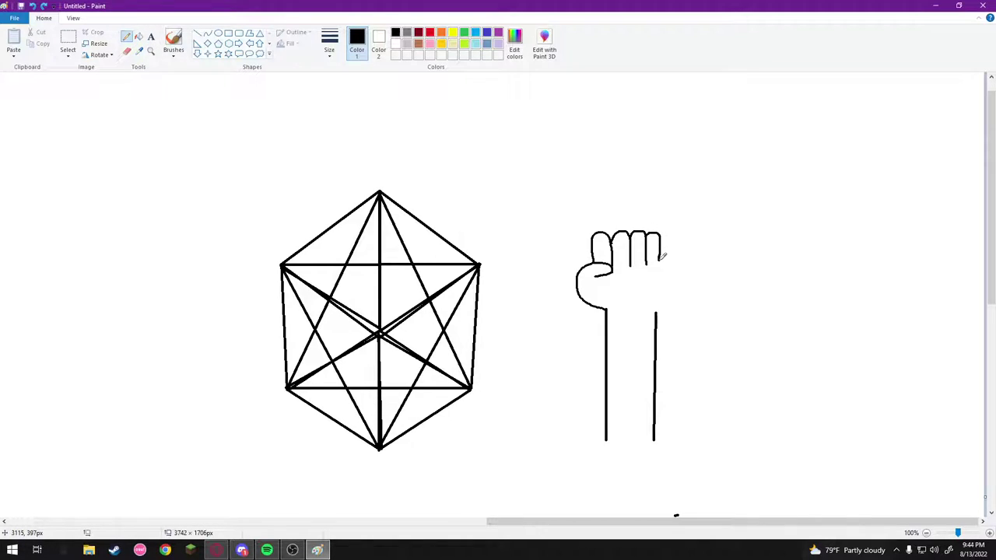
key(ctrl+z)
drag(667, 253, 669, 297)
key(ctrl+z)
key(ctrl+z)
mouse_move(650, 234)
mouse_down()
mouse_move(660, 229)
mouse_move(664, 263)
mouse_move(656, 316)
mouse_up()
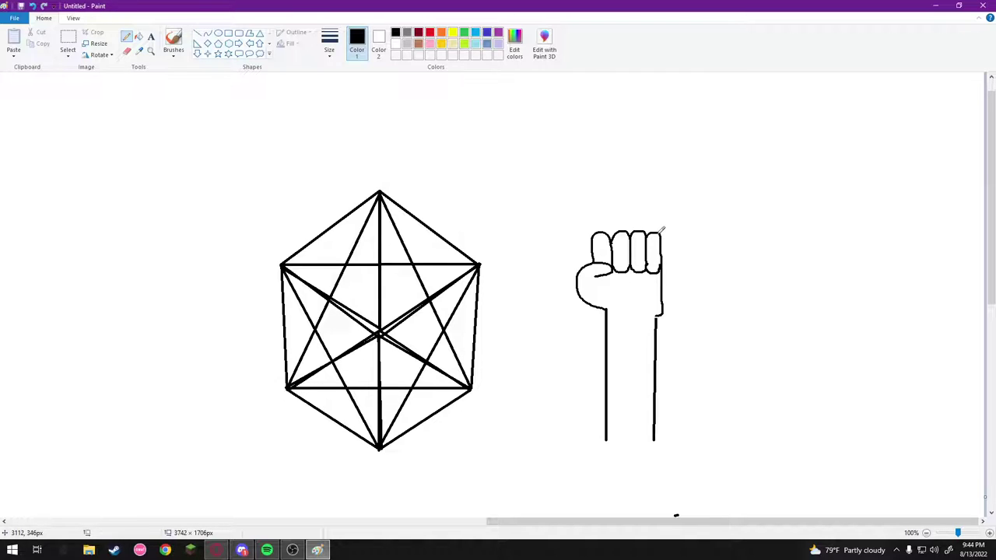
- Try to sketch a rounded bulge from the last finger down the outer edge of the fist to the wrist
mouse_move(662, 234)
mouse_down()
mouse_move(715, 250)
mouse_move(730, 282)
mouse_move(661, 317)
mouse_up()
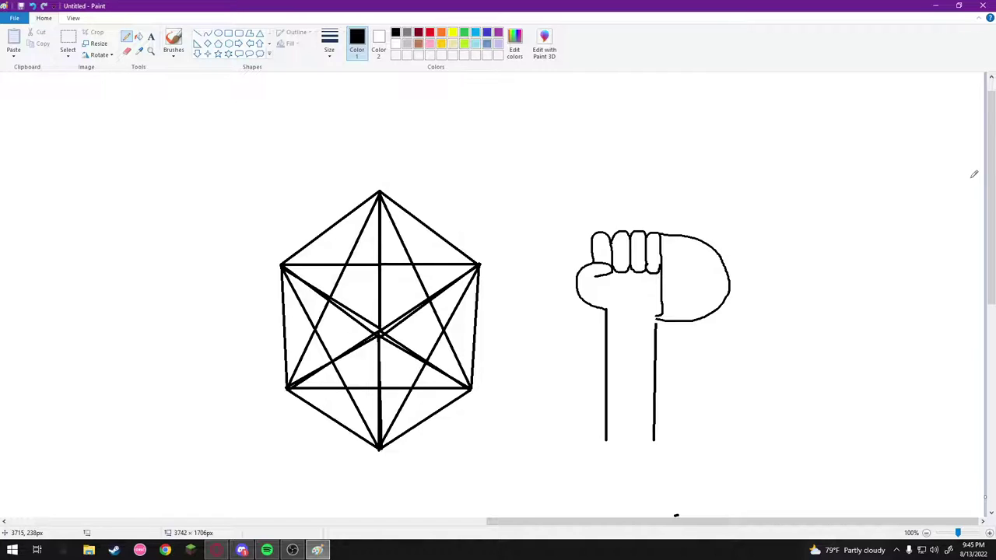
key(ctrl+z)
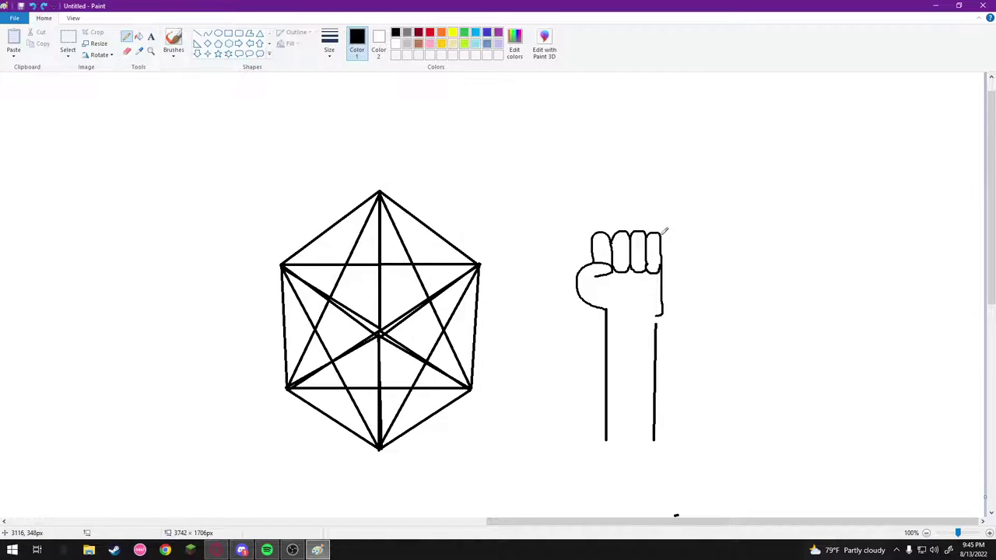
mouse_move(663, 233)
mouse_down()
mouse_move(672, 268)
mouse_move(655, 325)
mouse_up()
mouse_move(670, 261)
mouse_down()
mouse_move(677, 295)
mouse_move(656, 313)
mouse_up()
- Undo the fist, its forearm line and the latest connecting lines of the diamond-based cube
key(ctrl+z)
key(ctrl+z)
key(ctrl+z)
key(ctrl+z)
key(ctrl+z)
key(ctrl+z)
key(ctrl+z)
key(ctrl+z)
key(ctrl+z)
key(ctrl+z)
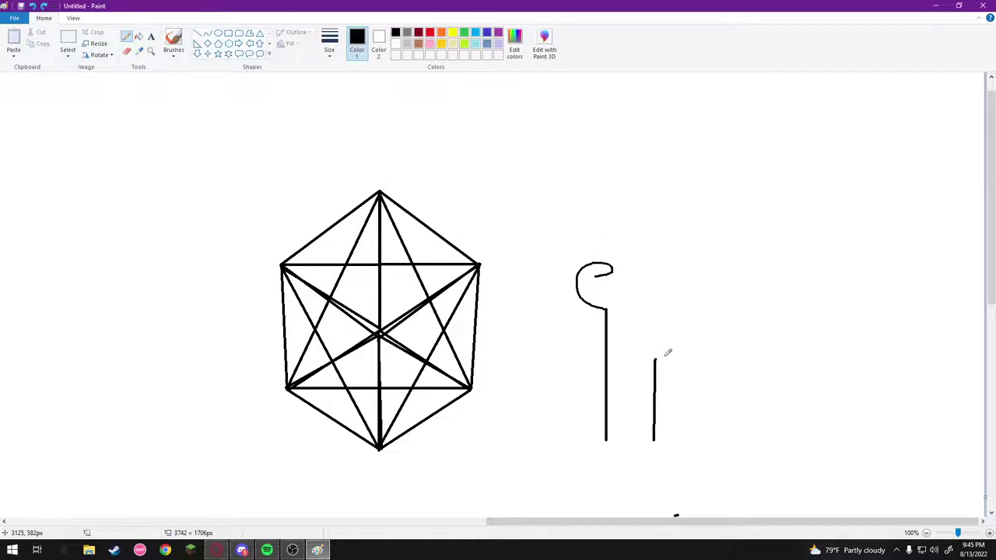
key(ctrl+z)
key(ctrl+z)
key(ctrl+z)
key(ctrl+z)
key(ctrl+z)
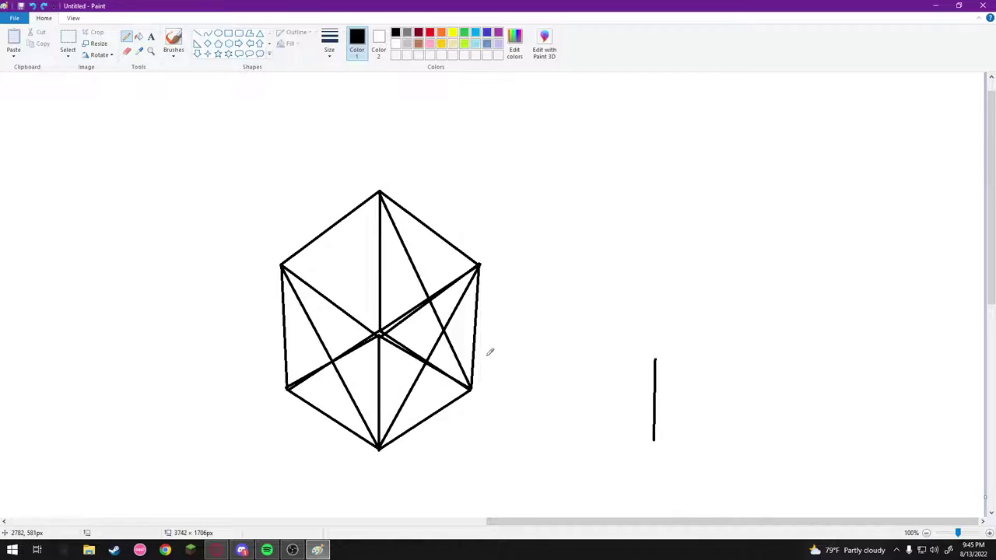
- Scribble over the leftover vertical line beside the cube, undo the scribble and restore it
mouse_move(654, 358)
mouse_down()
mouse_move(652, 372)
mouse_move(668, 350)
mouse_move(666, 380)
mouse_up()
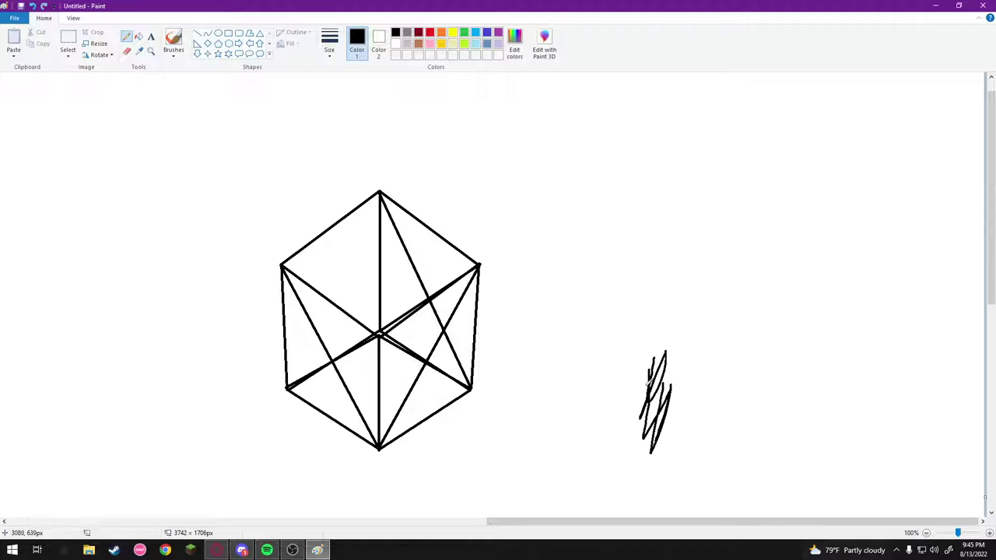
key(ctrl+z)
key(ctrl+z)
key(ctrl+z)
key(ctrl+z)
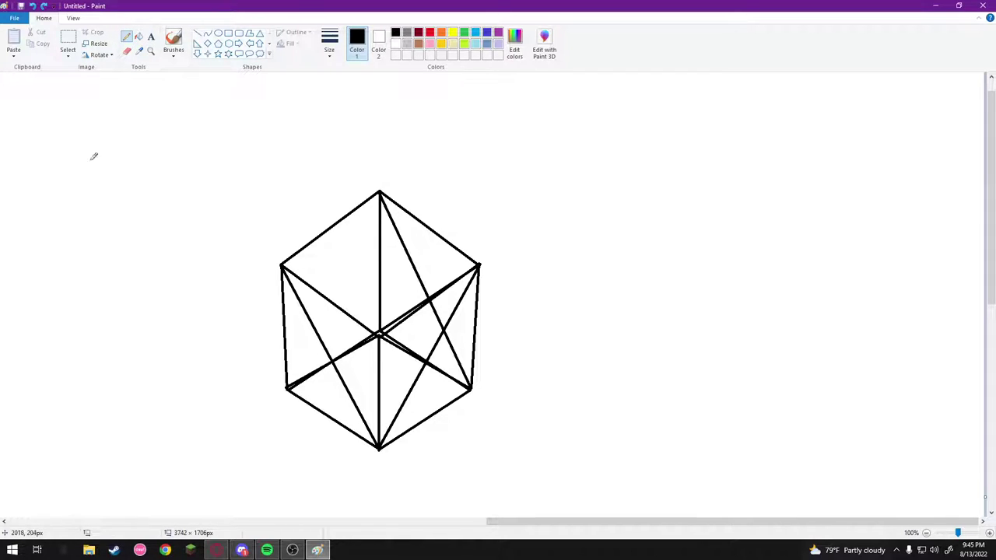
click(44, 6)
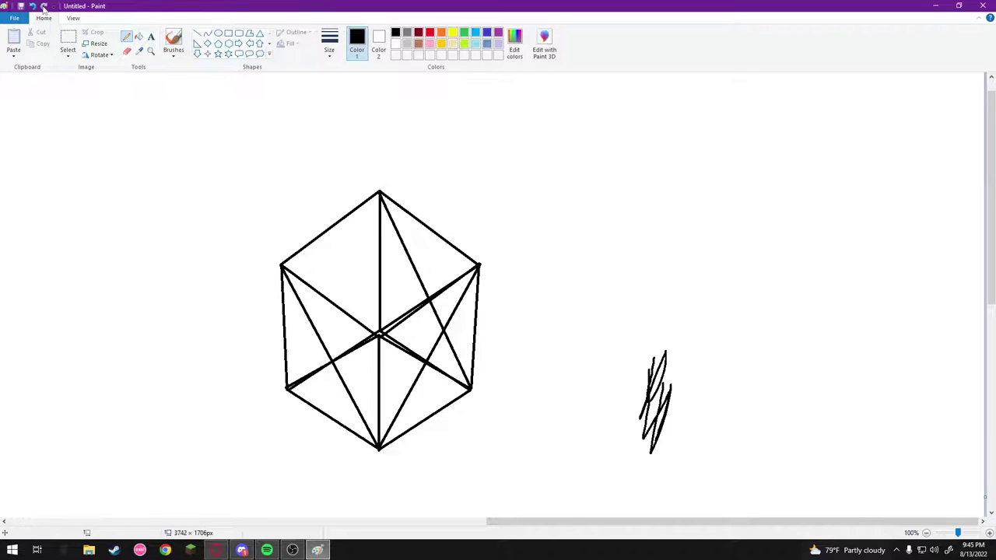
click(33, 6)
click(44, 6)
click(33, 6)
click(43, 6)
click(33, 6)
click(43, 7)
click(982, 6)
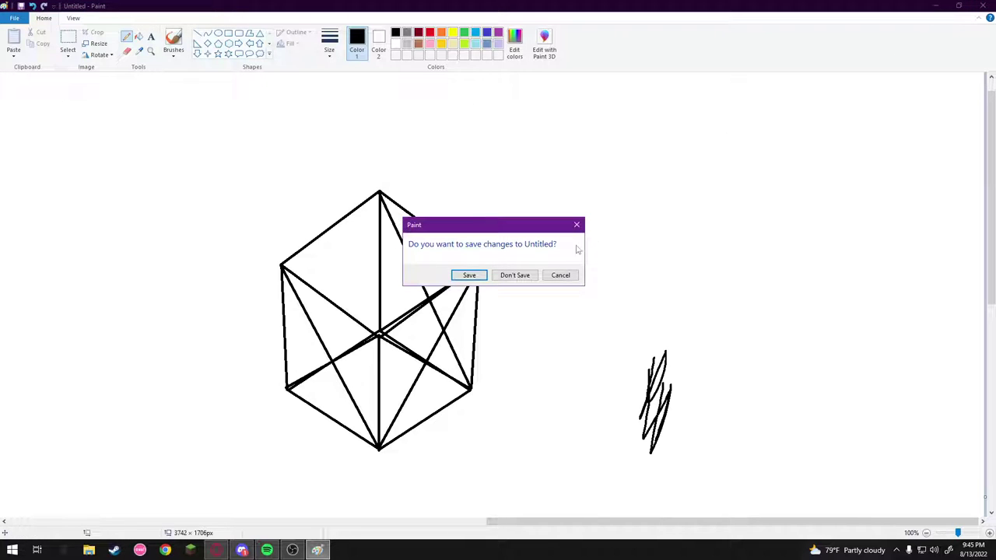
click(582, 225)
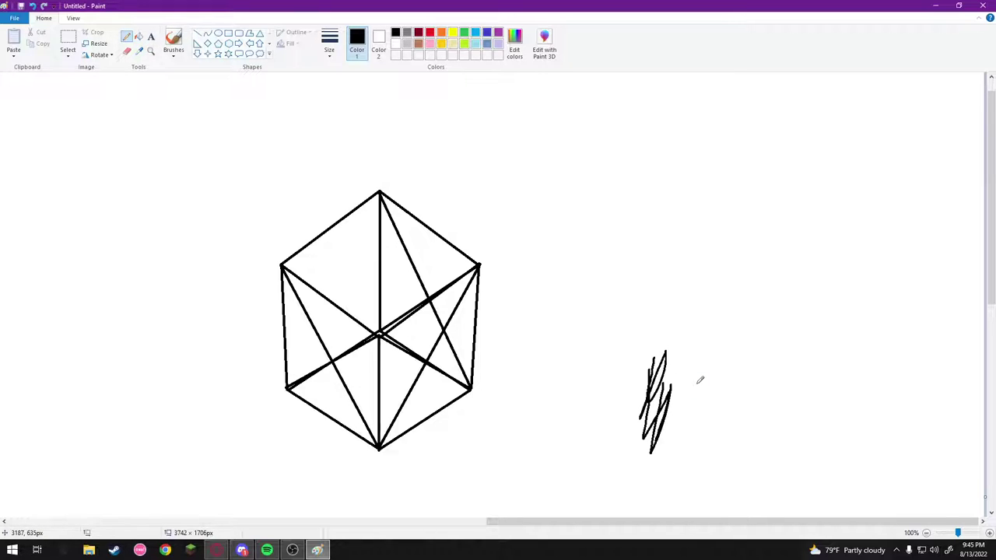
- Undo the scribble and all lines and diamonds of the diamond-based cube
key(ctrl+z)
key(ctrl+z)
key(ctrl+z)
key(ctrl+z)
key(ctrl+z)
key(ctrl+z)
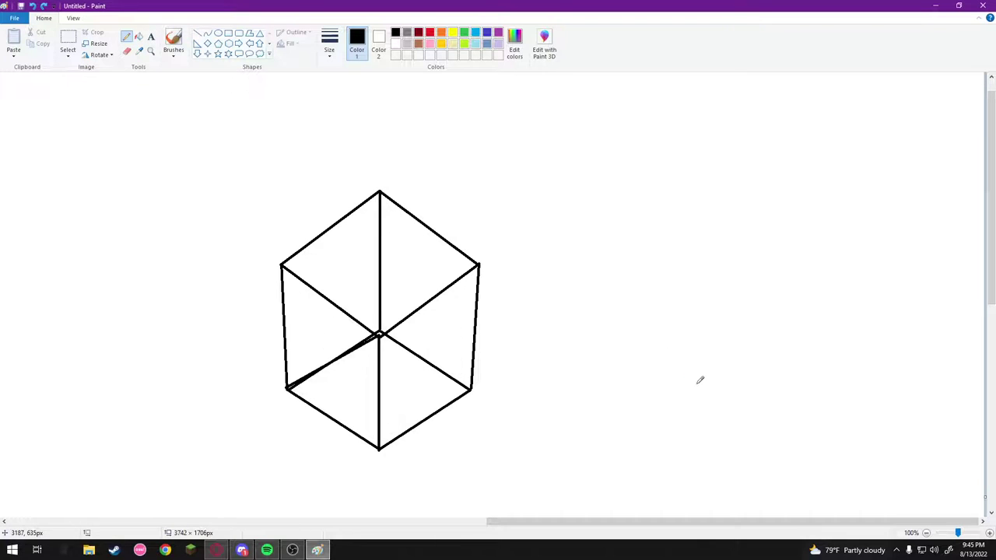
key(ctrl+z)
key(ctrl+z)
key(ctrl+z)
key(ctrl+z)
key(ctrl+z)
key(ctrl+z)
key(ctrl+z)
key(ctrl+z)
key(ctrl+z)
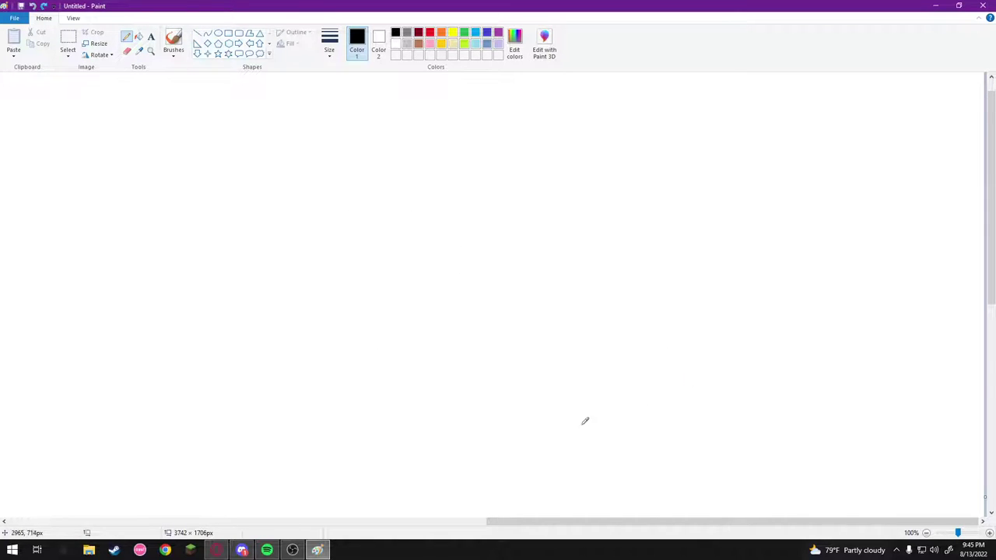
- Check the long-haired figure and the partial earlier cube beside it, and restore the undone diamond-based cube and scribble
scroll(560, 467, down, 3)
drag(529, 522, 101, 531)
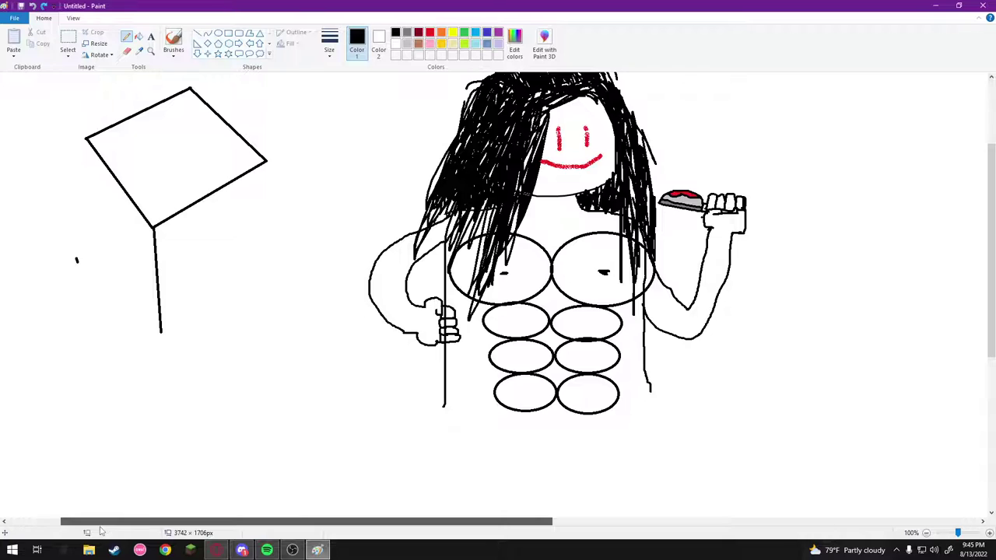
scroll(269, 440, up, 3)
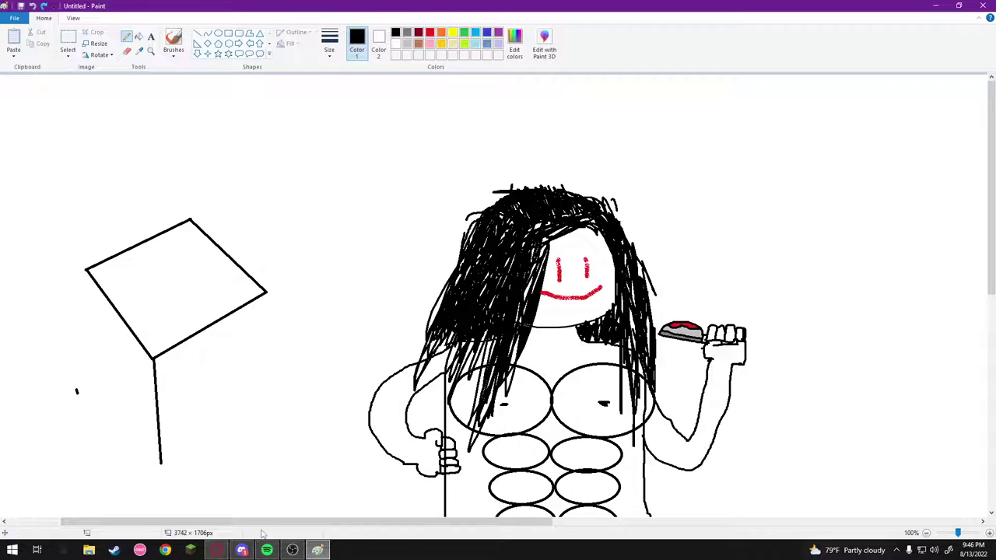
mouse_move(269, 526)
mouse_down()
mouse_move(692, 526)
mouse_move(118, 526)
mouse_up()
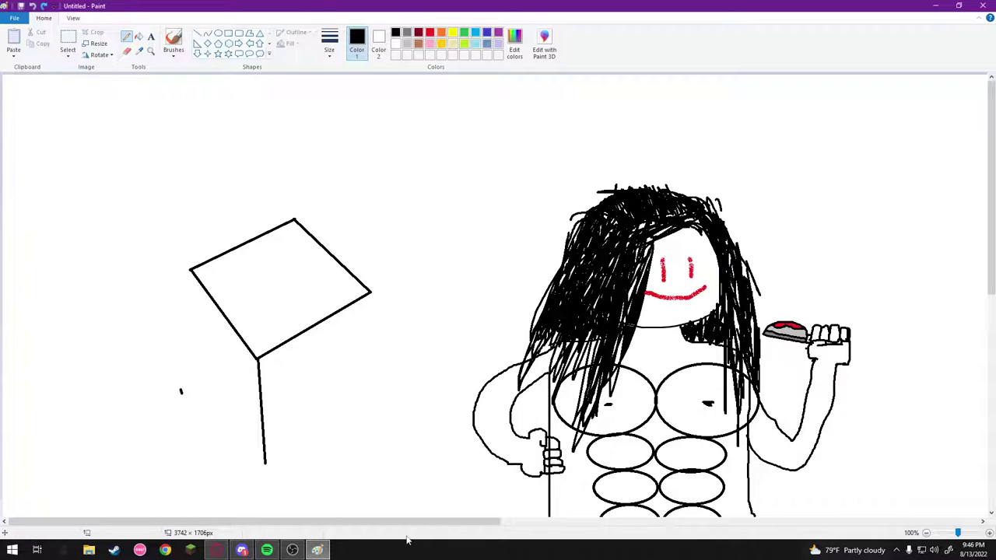
drag(418, 526, 843, 509)
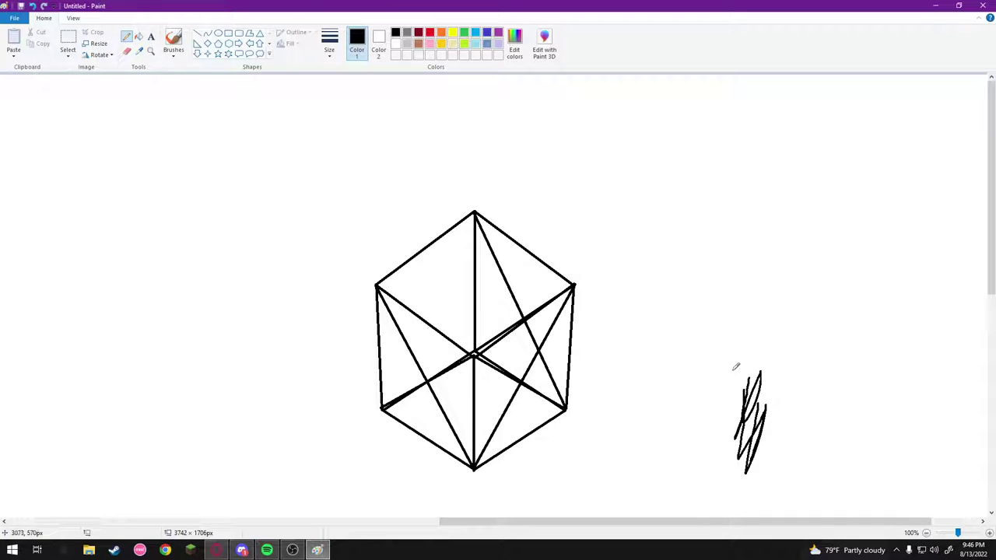
- Try circling the scribble beside the cube with freehand loops
mouse_move(733, 365)
mouse_down()
mouse_move(794, 463)
mouse_move(708, 408)
mouse_move(790, 385)
mouse_up()
key(ctrl+z)
click(44, 5)
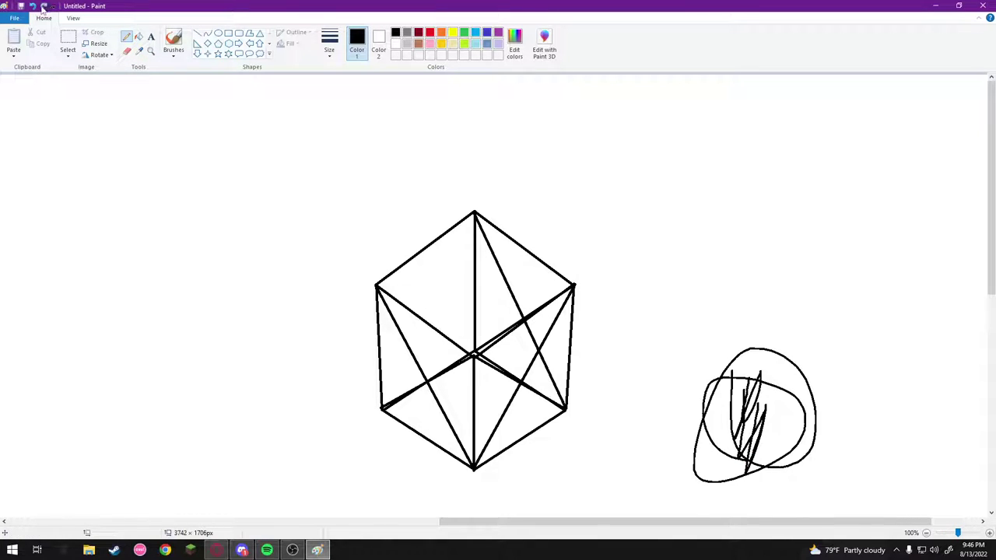
key(ctrl+z)
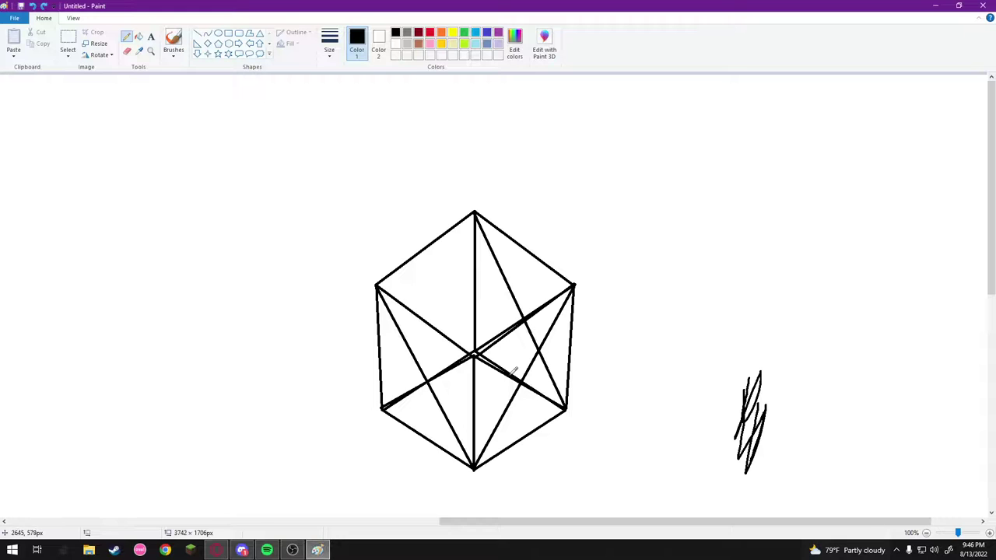
- Draw two stacked diamonds meeting at their tips between the figure and the cube, the lower one about 332 × 240 px
mouse_move(465, 520)
mouse_down()
mouse_move(257, 522)
mouse_move(335, 540)
mouse_up()
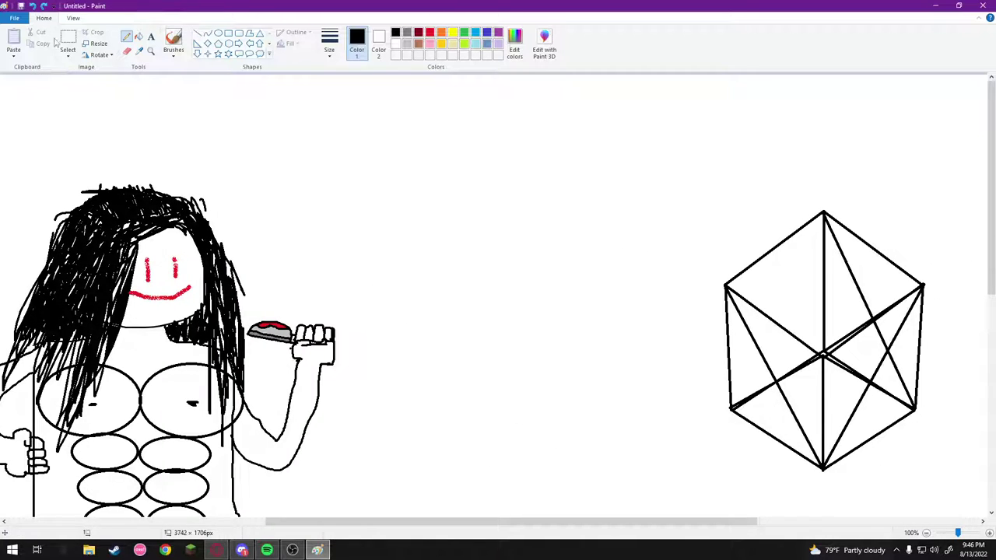
click(207, 44)
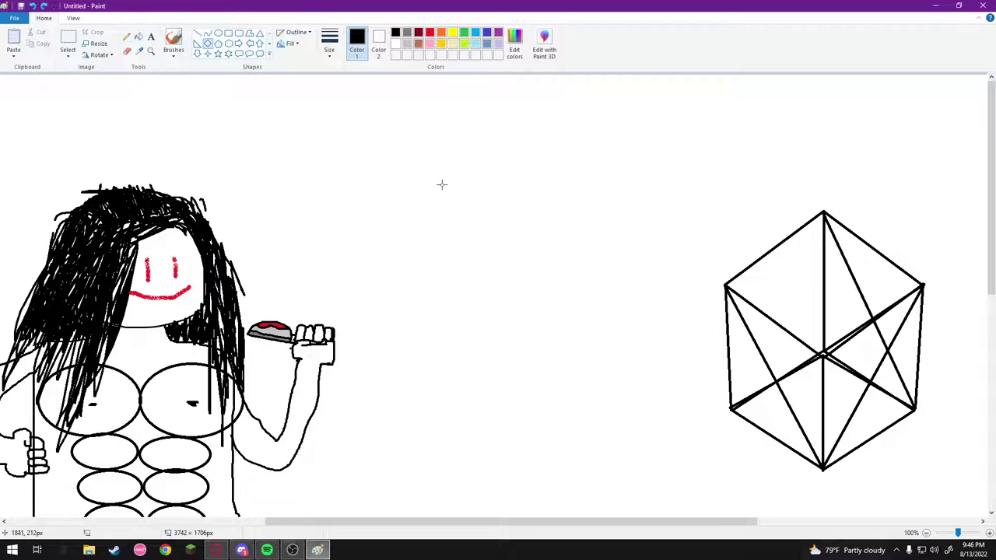
drag(410, 182, 590, 330)
click(455, 367)
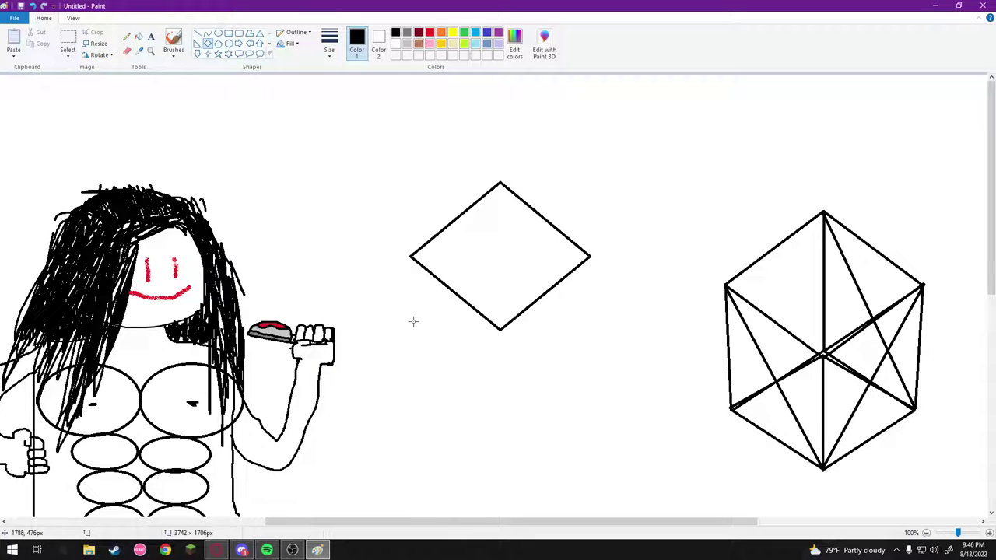
drag(413, 321, 585, 445)
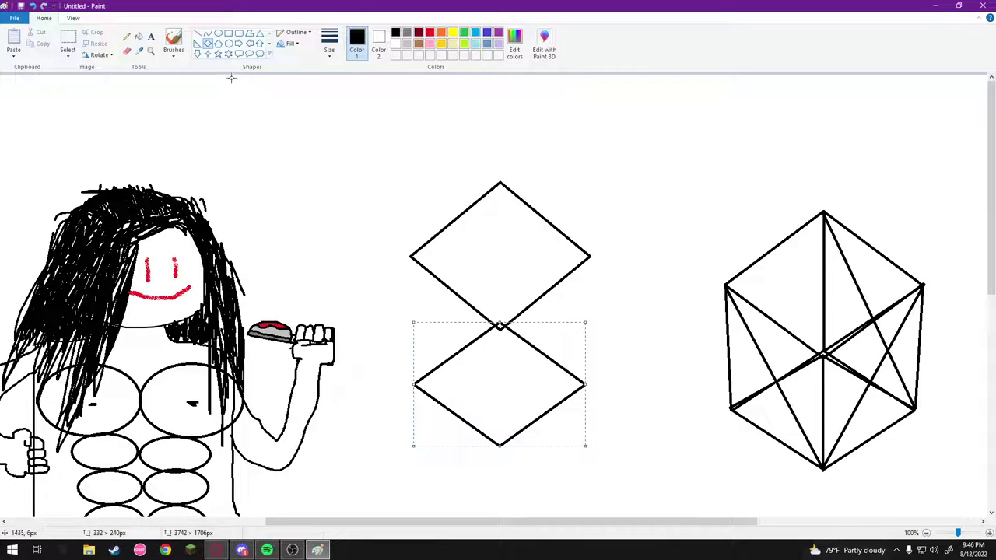
- Draw a vertical line through both stacked diamonds' tips and join their side corners with straight edges, the right one about 248 px tall
click(197, 33)
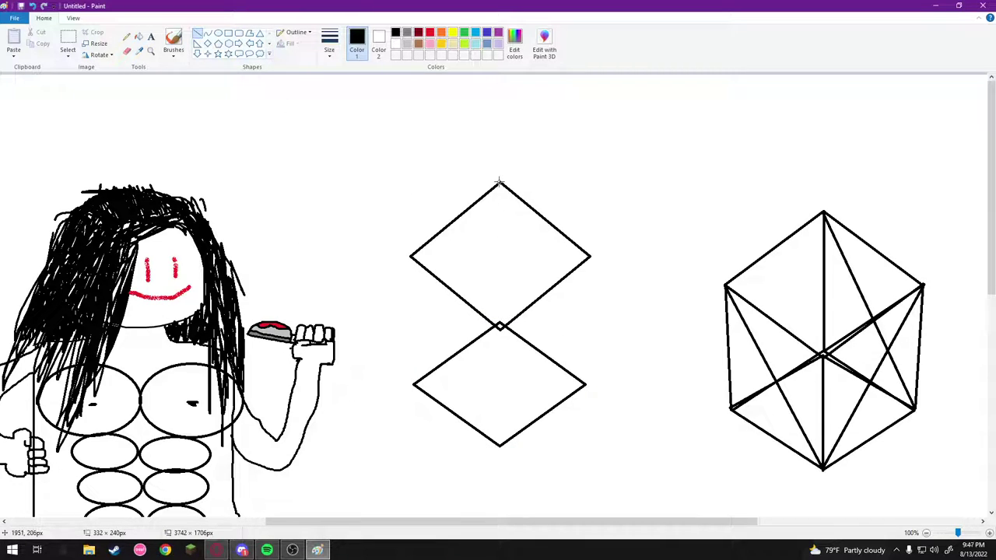
drag(500, 182, 498, 445)
click(595, 426)
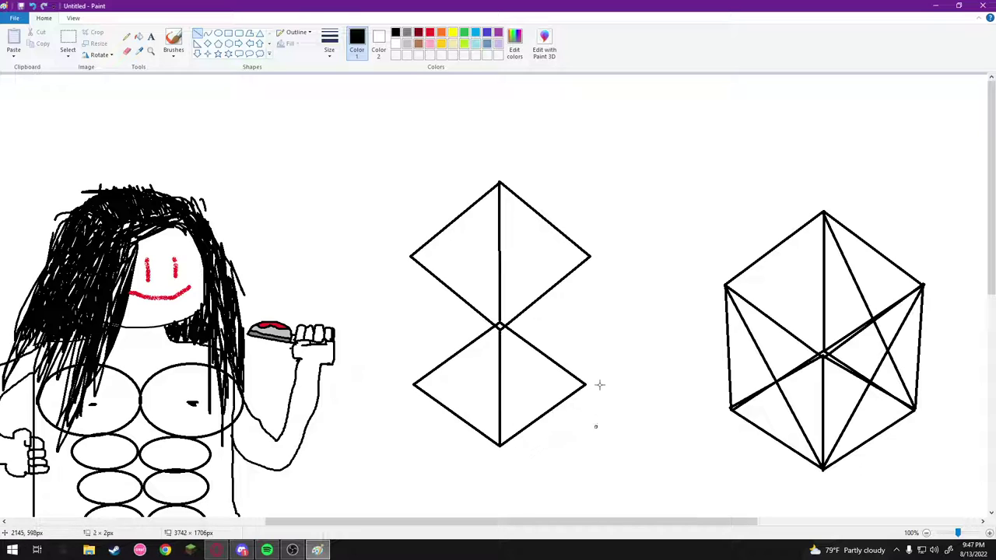
drag(590, 257, 585, 384)
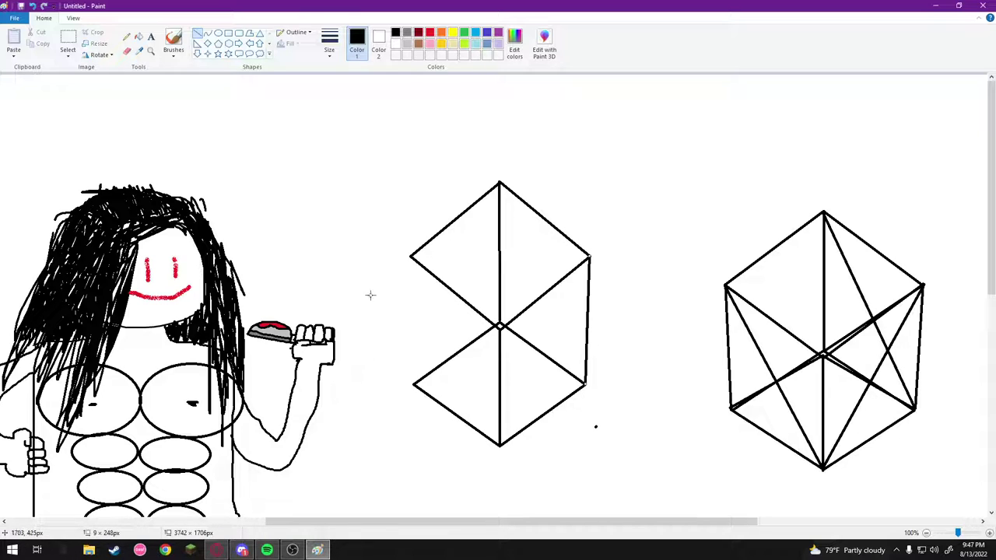
drag(409, 257, 413, 387)
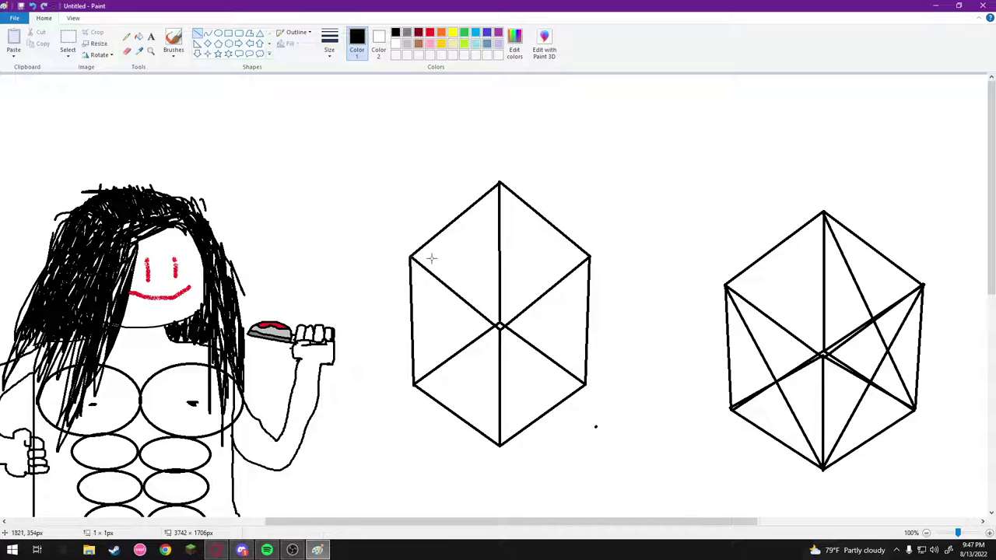
- Draw horizontal lines about 343 px and 330 px long across the hexagon's upper and lower corners, plus a short vertical line at its centre
drag(411, 257, 589, 257)
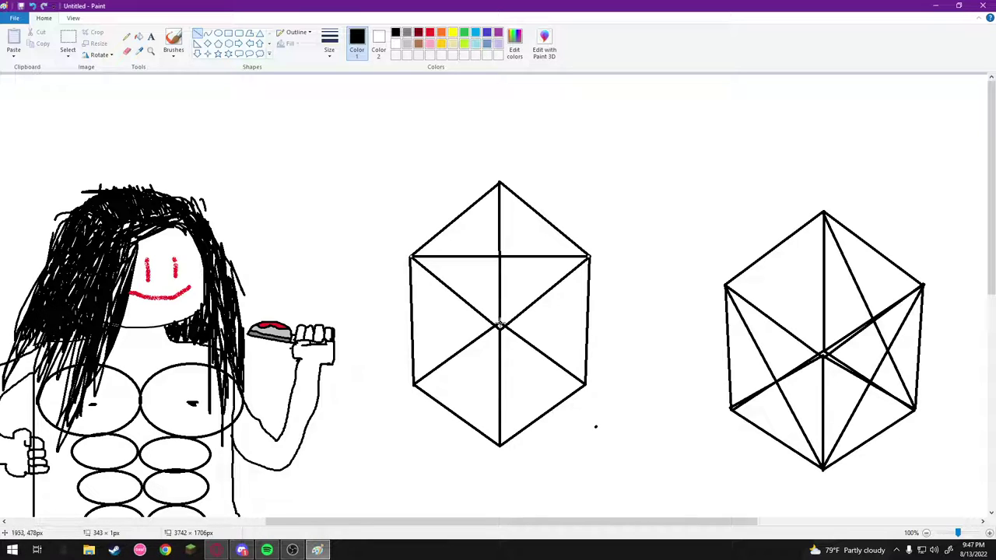
drag(501, 320, 500, 329)
click(541, 330)
drag(414, 386, 585, 384)
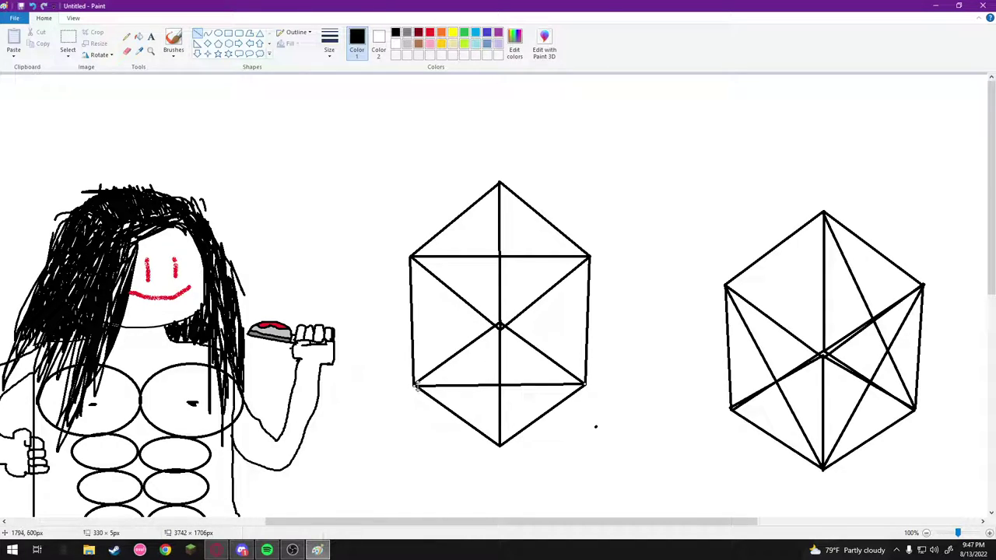
- Draw straight lines from the hexagon's lower-left corner to its centre and from its bottom tip to both upper side corners
drag(413, 385, 499, 329)
click(399, 402)
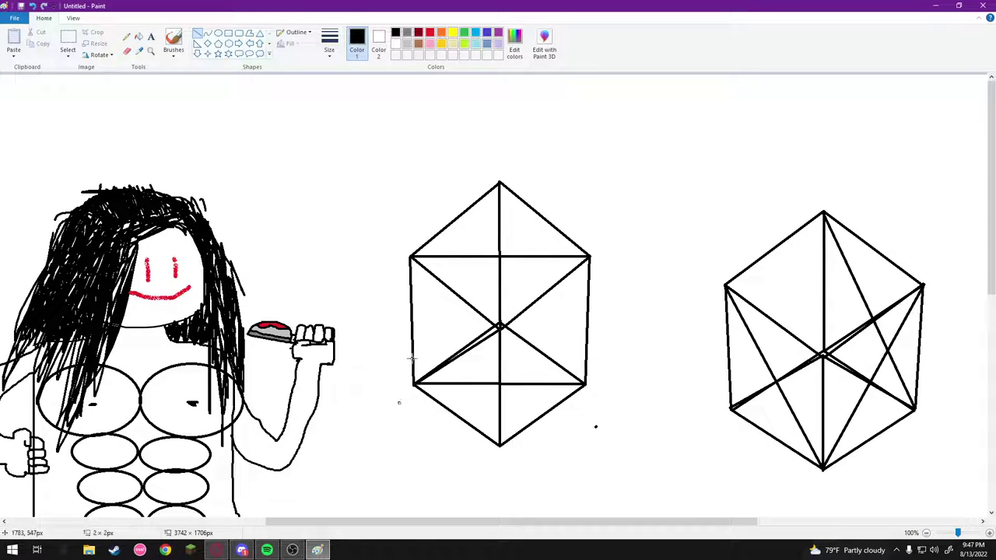
drag(410, 259, 499, 445)
click(512, 455)
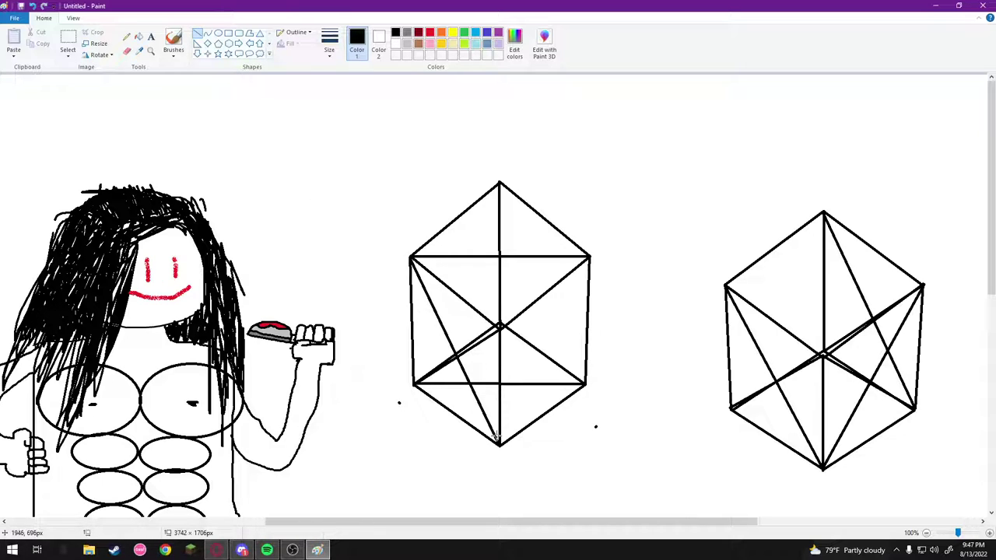
mouse_move(498, 445)
mouse_down()
mouse_move(566, 325)
mouse_move(588, 258)
mouse_up()
click(565, 441)
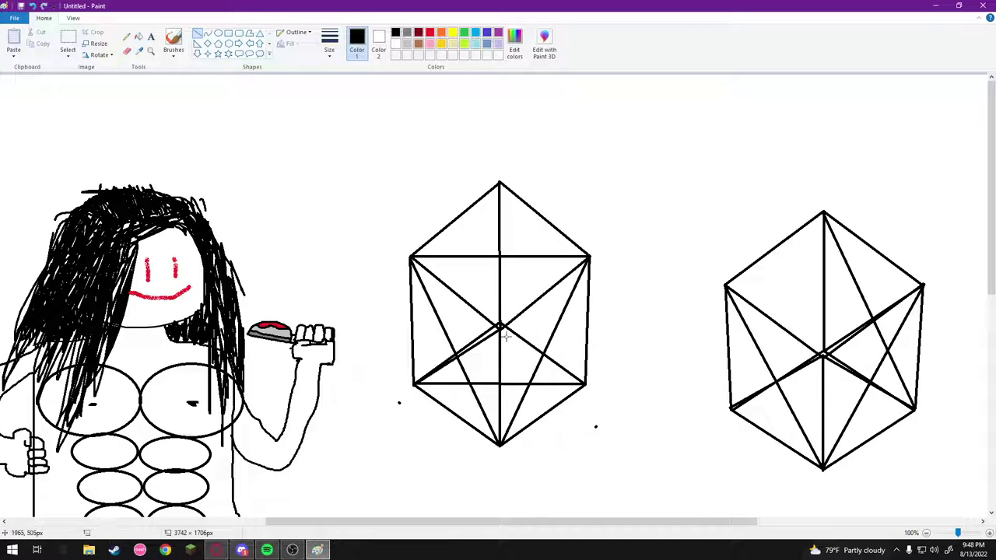
- Draw lines from the hexagon's centre to its two right corners and upper-left corner, and from its top tip to both lower corners
mouse_move(500, 328)
mouse_down()
mouse_move(591, 389)
mouse_move(585, 382)
mouse_up()
click(632, 392)
drag(499, 321, 589, 257)
click(600, 291)
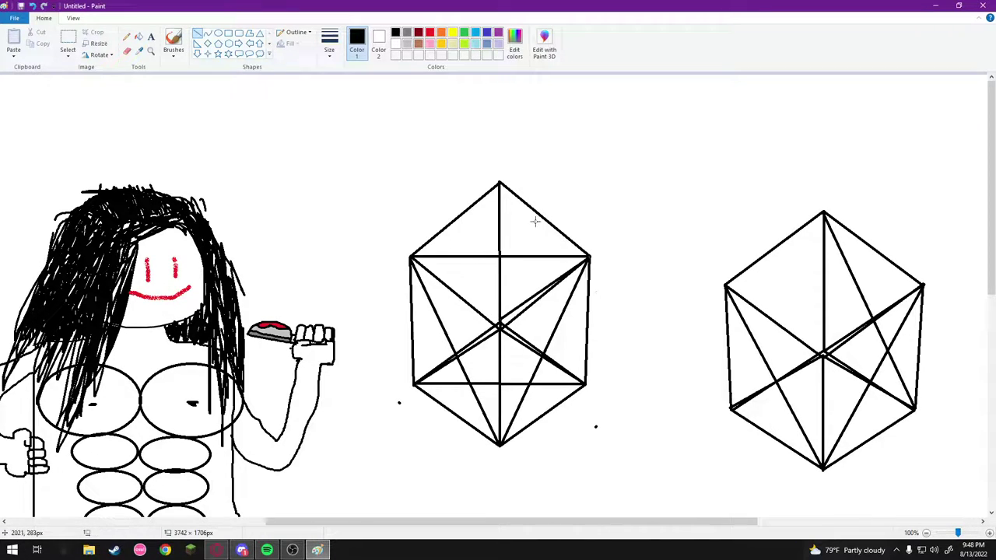
drag(498, 184, 585, 384)
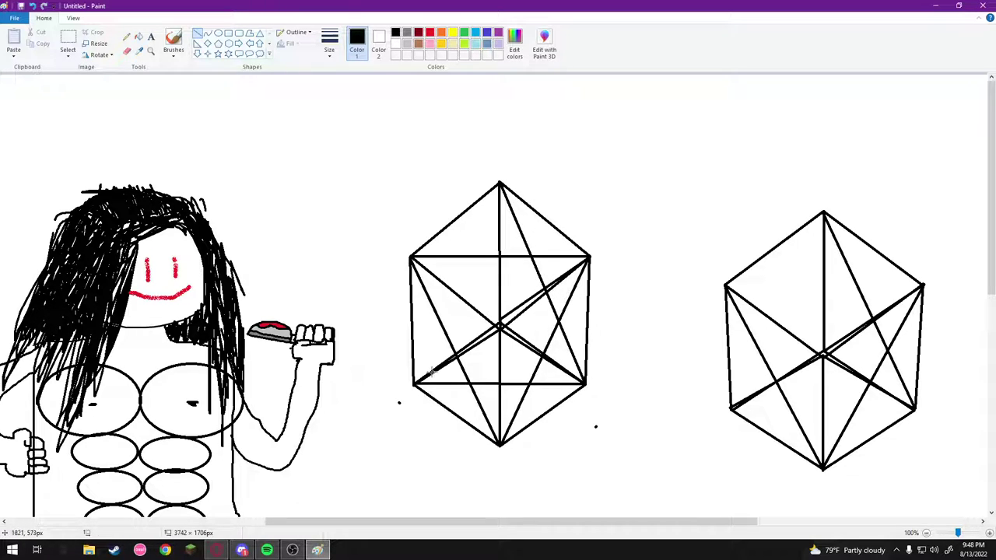
mouse_move(414, 384)
mouse_down()
mouse_move(479, 208)
mouse_move(500, 185)
mouse_up()
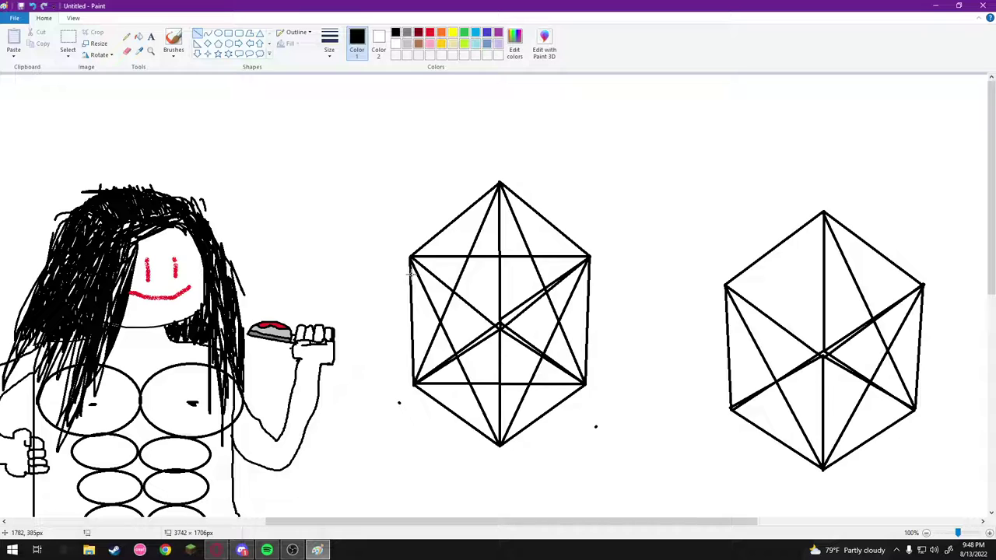
drag(410, 252, 500, 322)
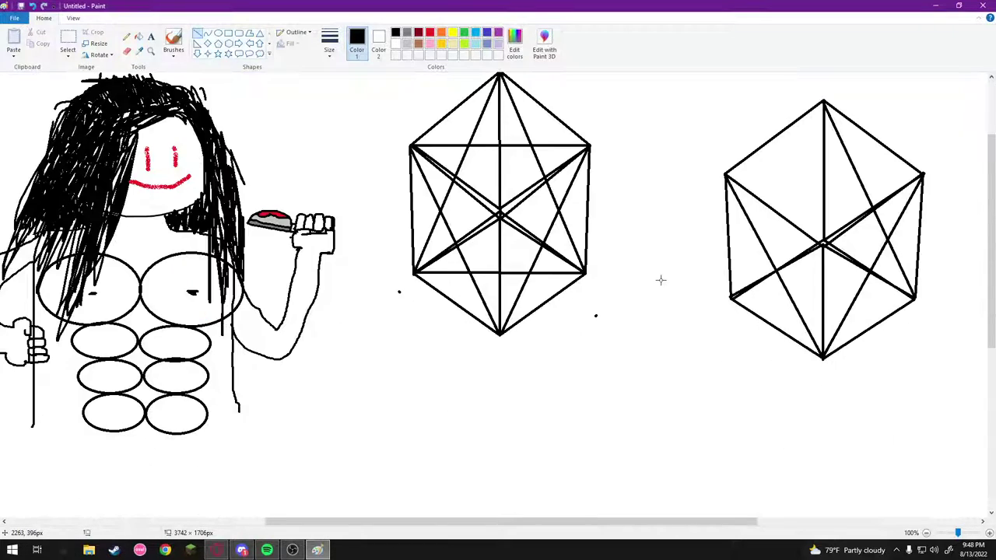
- Switch to Discord, view the hexagon image posted in the chat channel enlarged, and return to the voice call
key(alt+Tab)
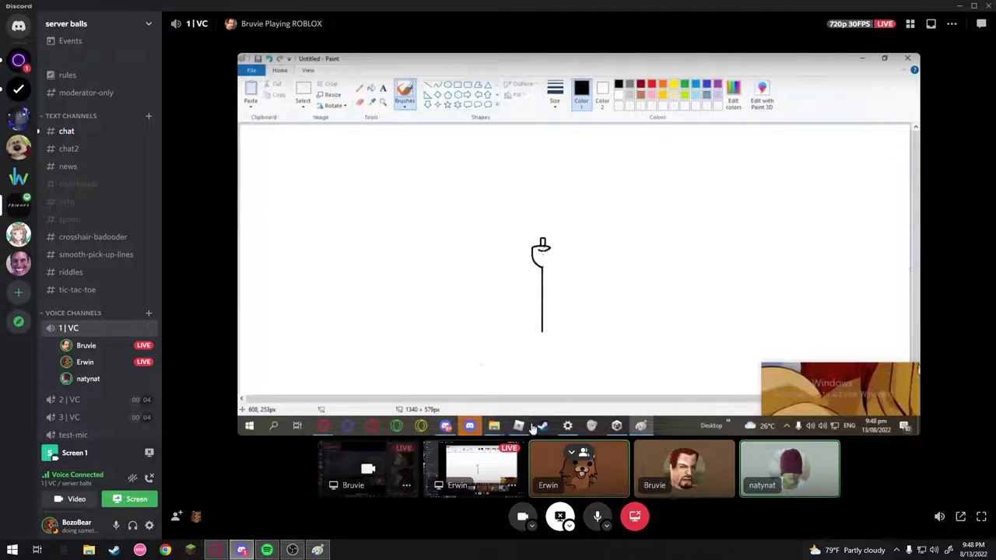
click(69, 130)
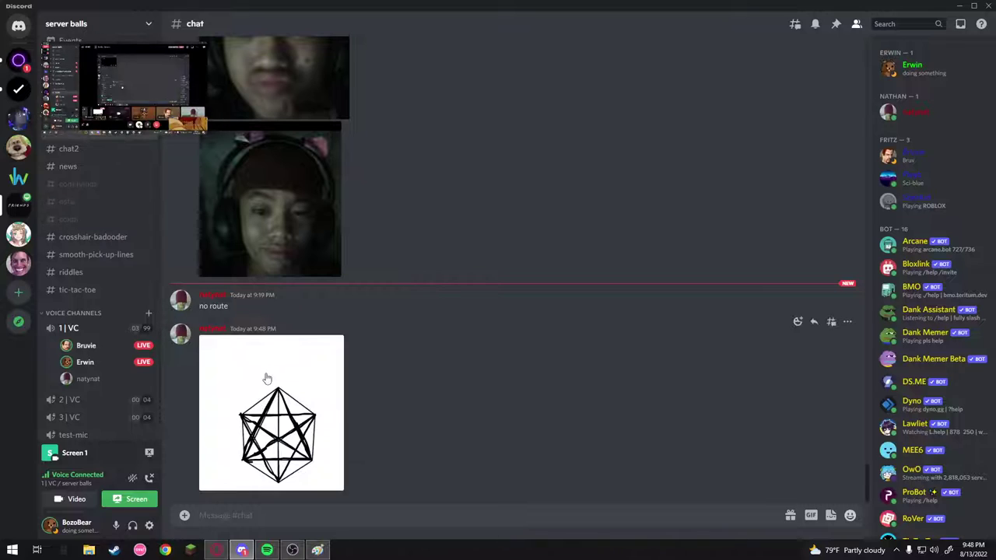
click(280, 367)
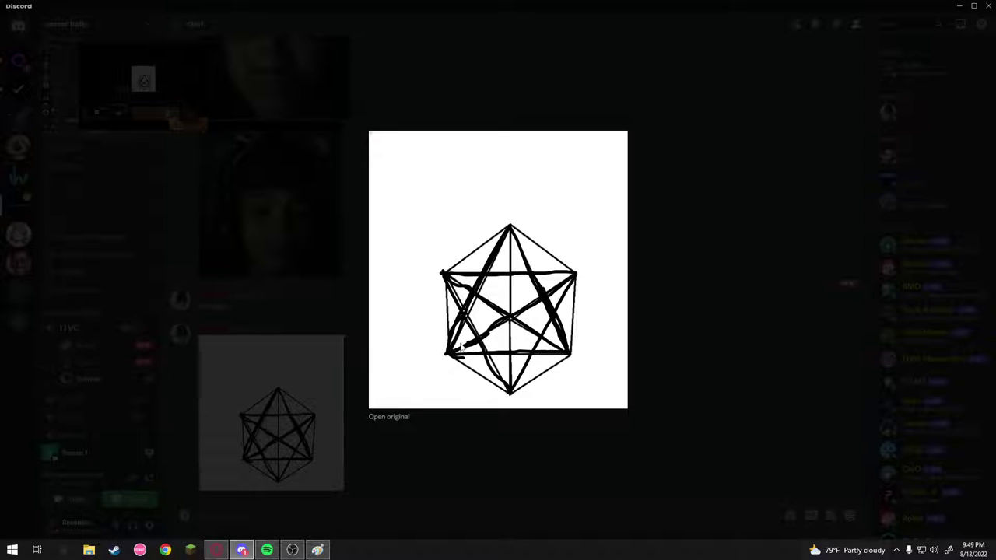
click(234, 441)
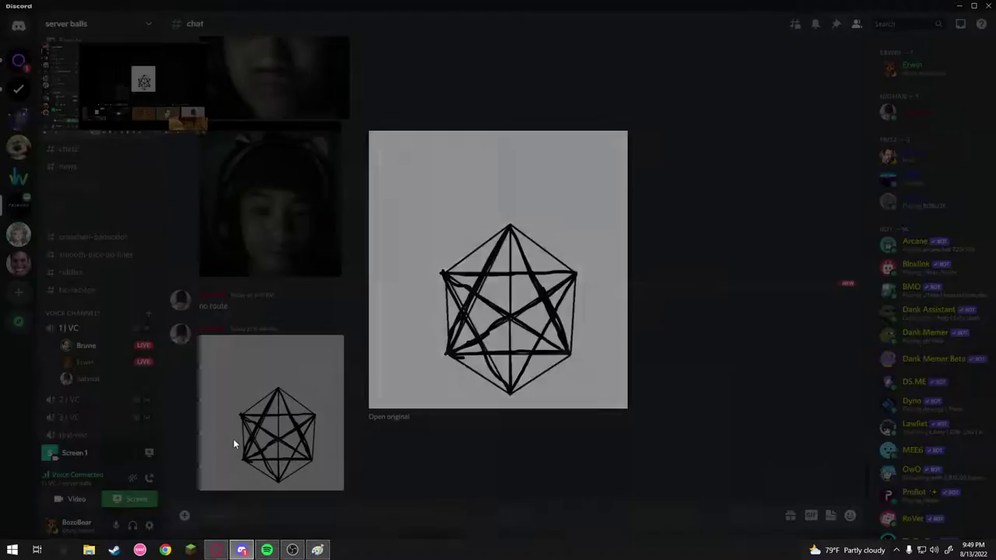
click(62, 61)
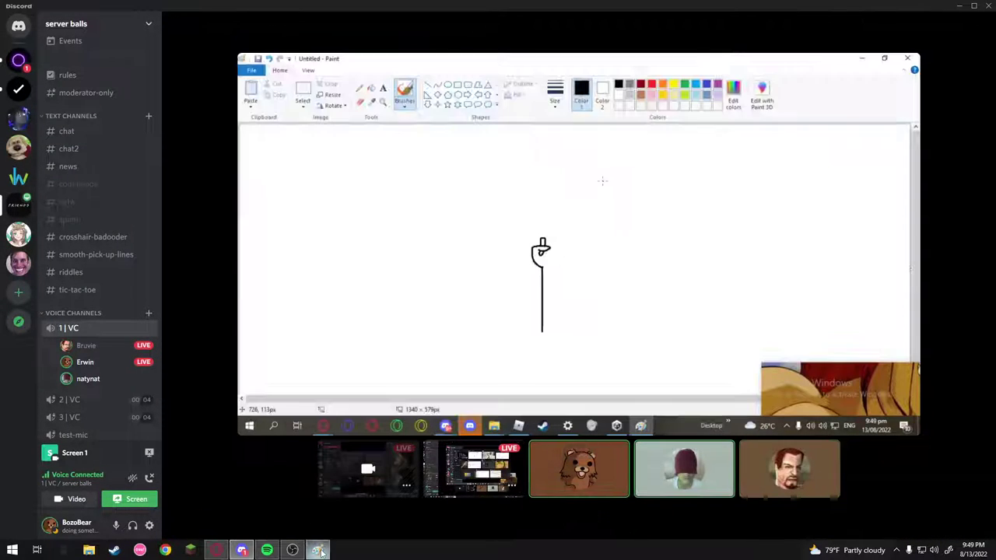
- Glance at the Paint drawing, open the newly shared stream in the Discord call, and check the OBS recording window
click(318, 550)
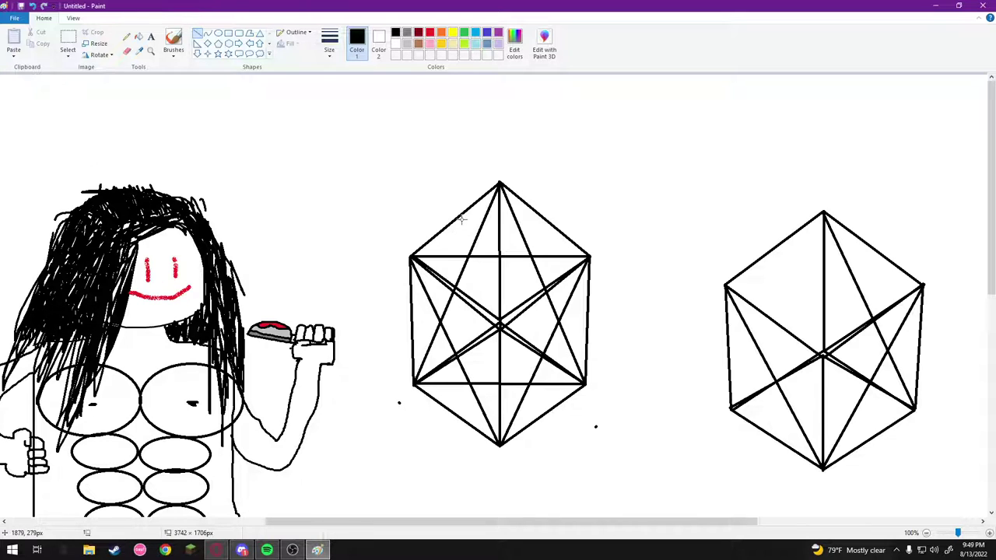
click(241, 550)
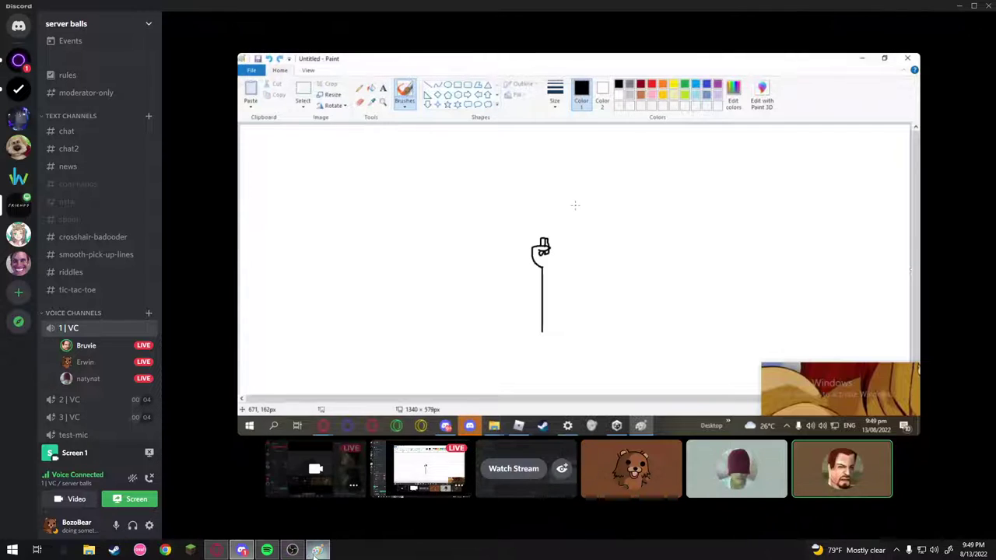
mouse_move(318, 552)
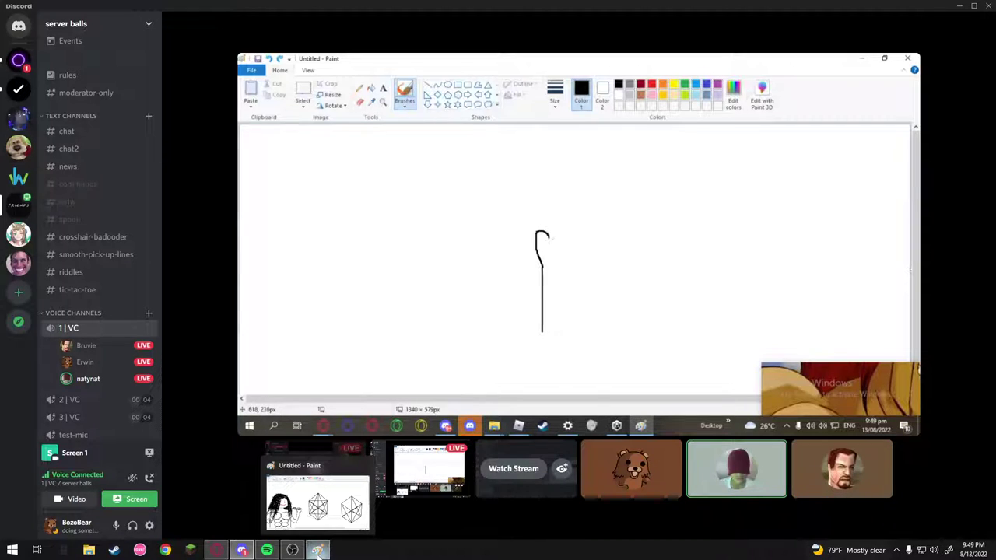
click(555, 475)
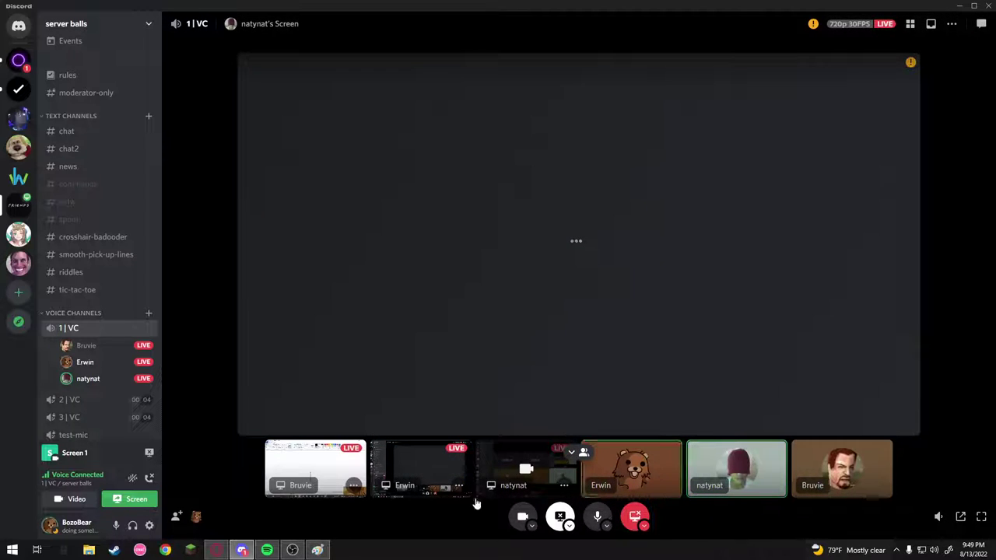
click(292, 550)
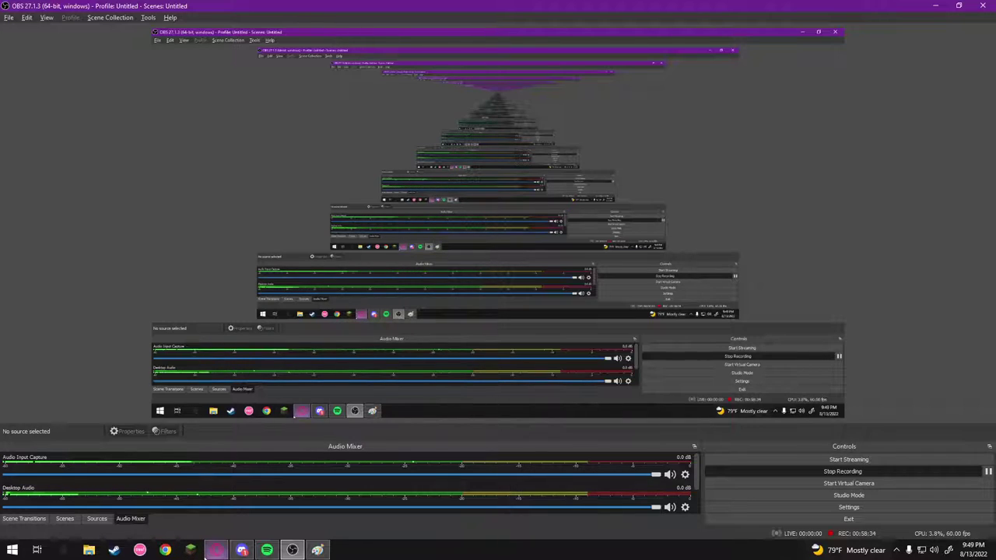
click(217, 550)
click(242, 551)
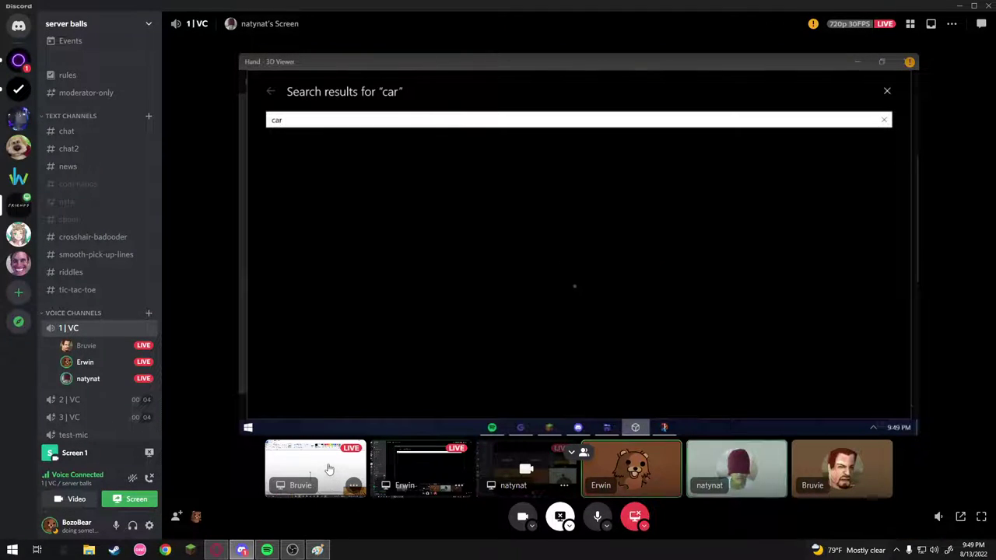
- Alternate between the Paint drawing stream and the car model stream in the call, including a look at the participant grid
click(332, 470)
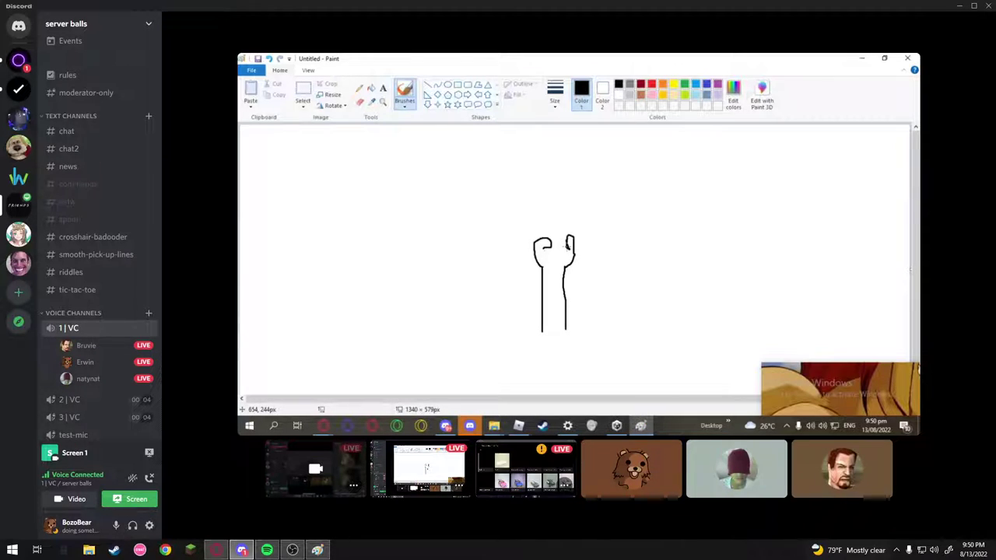
click(486, 486)
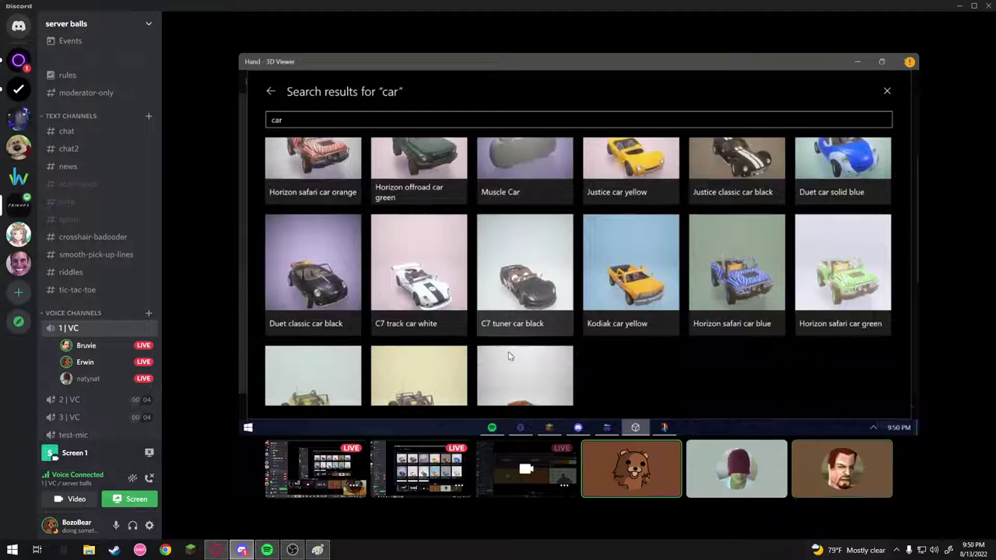
click(339, 483)
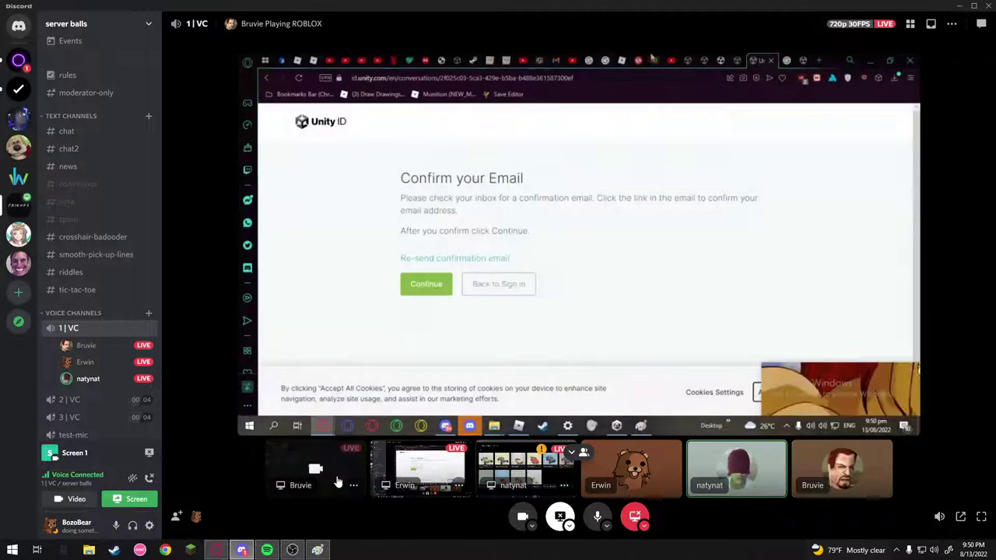
click(336, 475)
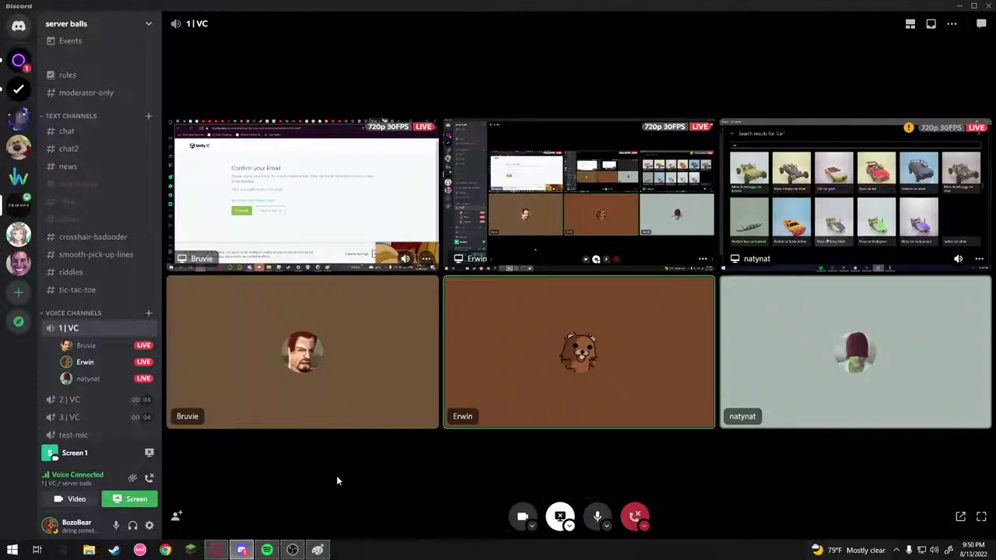
click(752, 245)
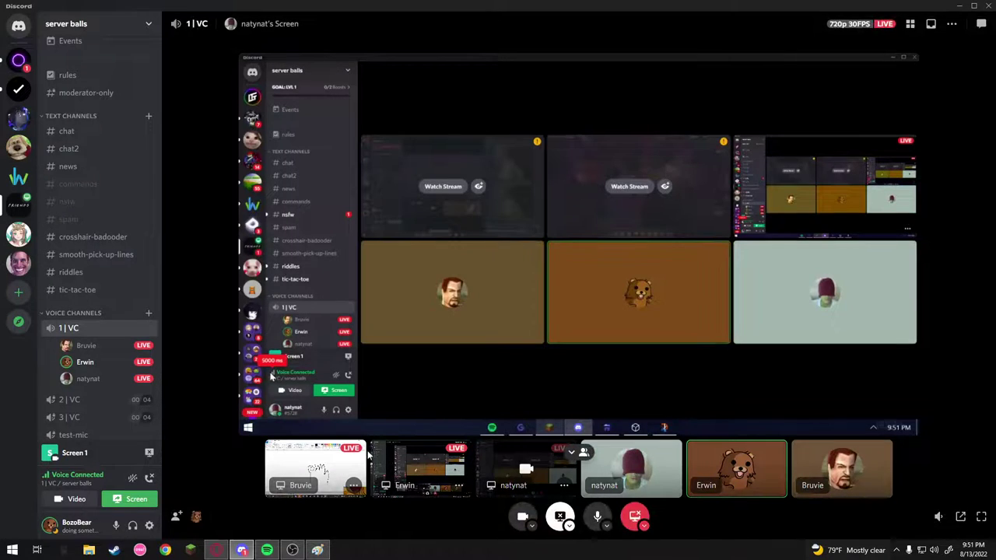
- Glance at the Opera window and return to Discord to watch the stream of the Paint hand drawing
mouse_move(217, 554)
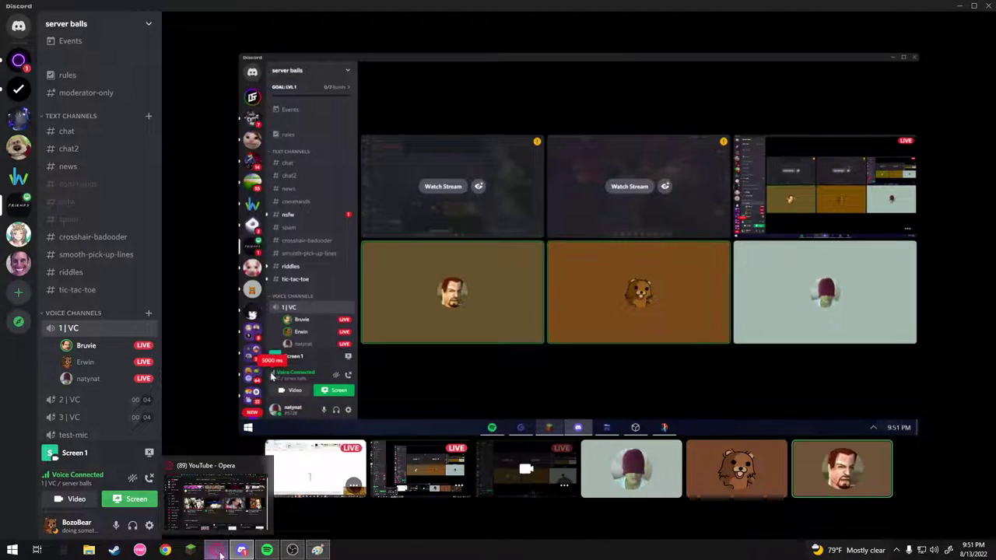
click(218, 553)
click(220, 552)
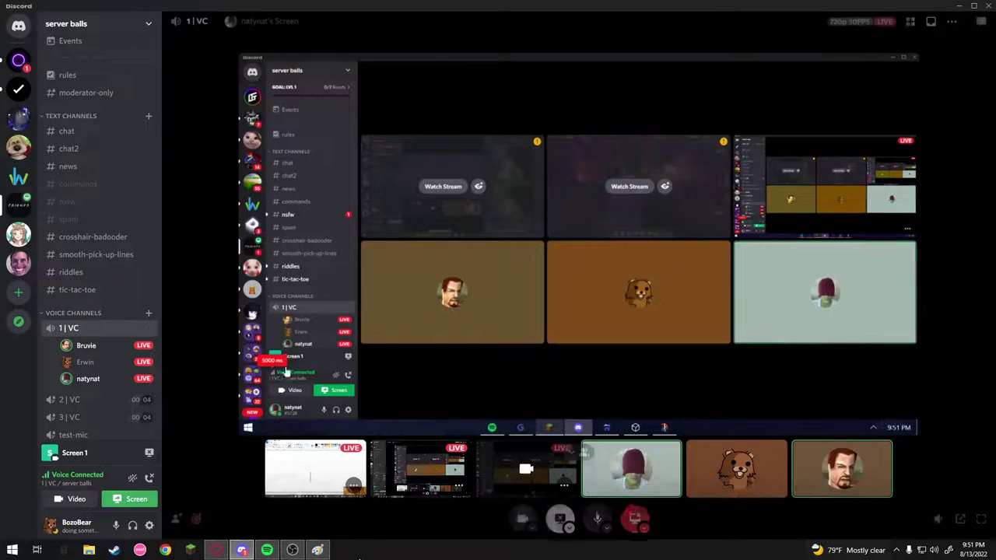
click(331, 483)
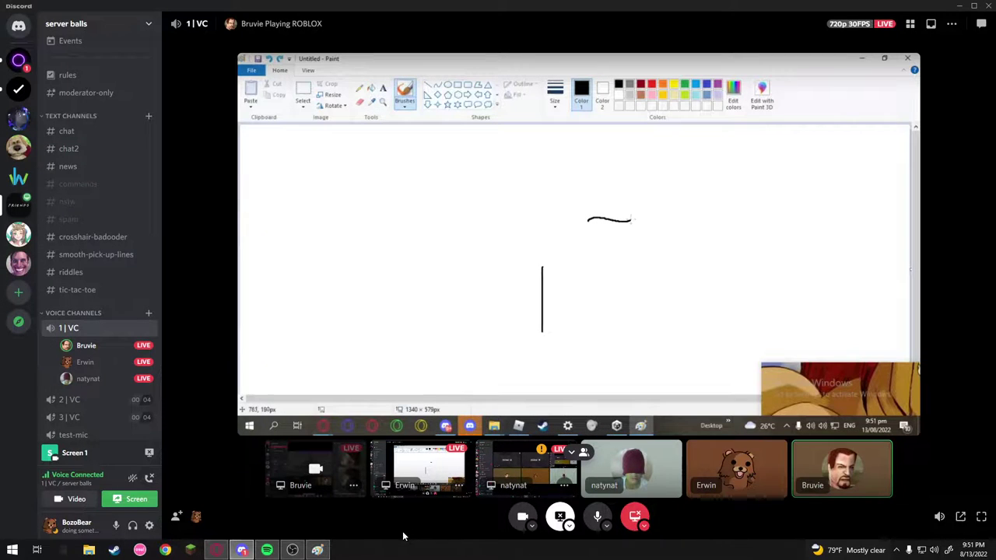
- Switch to YouTube in Opera and play the video "old timey bank robbers in 2021 like..."
mouse_move(216, 550)
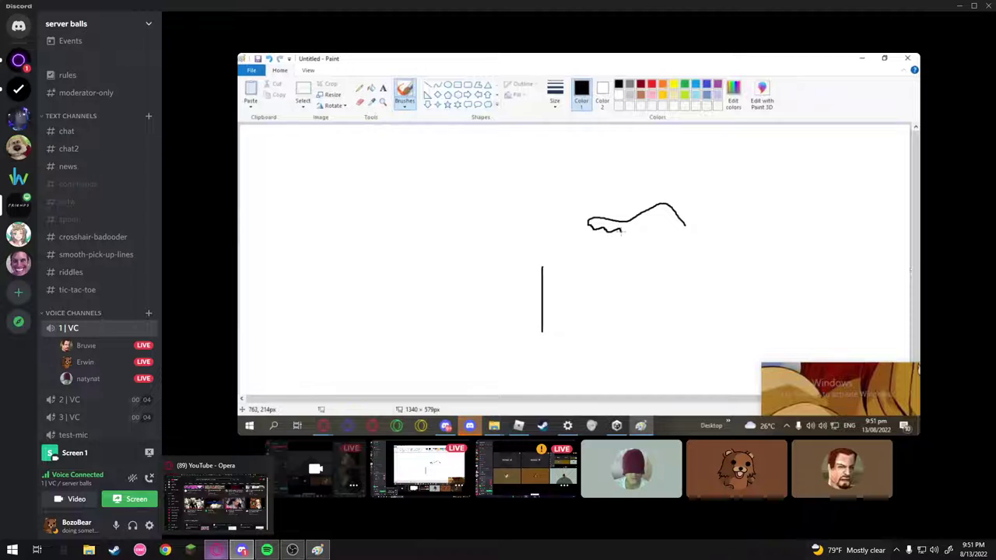
click(215, 550)
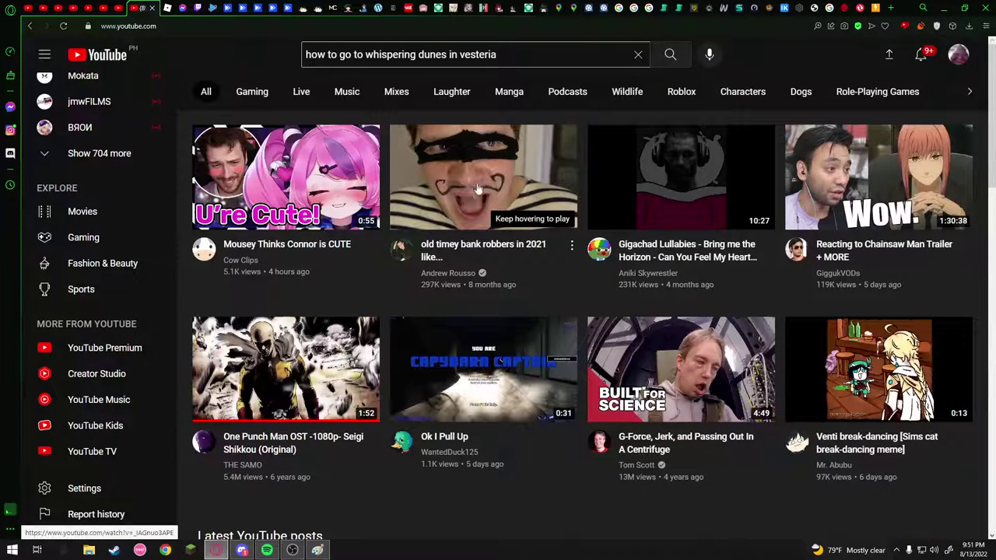
click(446, 197)
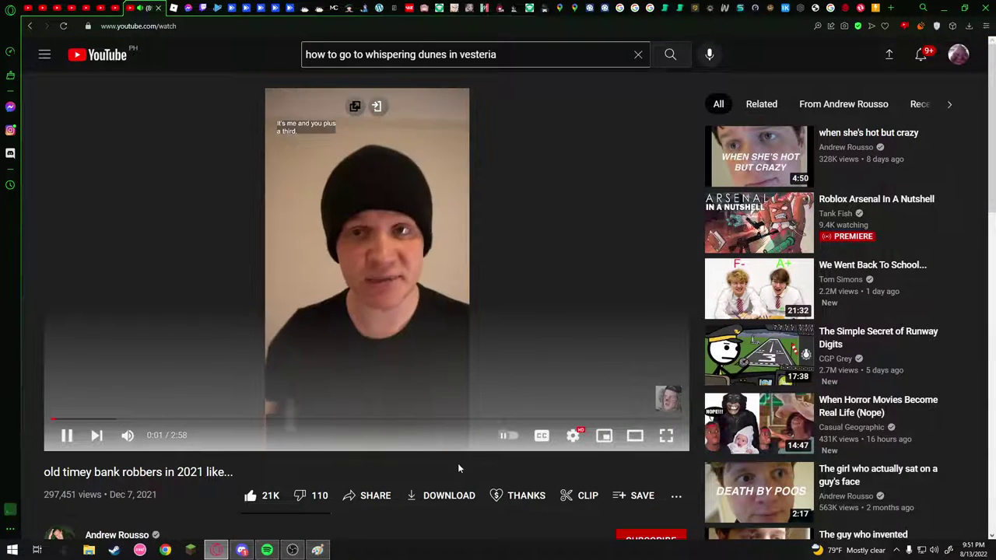
- Watch the bank robbers video in full screen, dismiss its ad banner, resume playback after checking the Discord call, and toggle the playback again
click(666, 435)
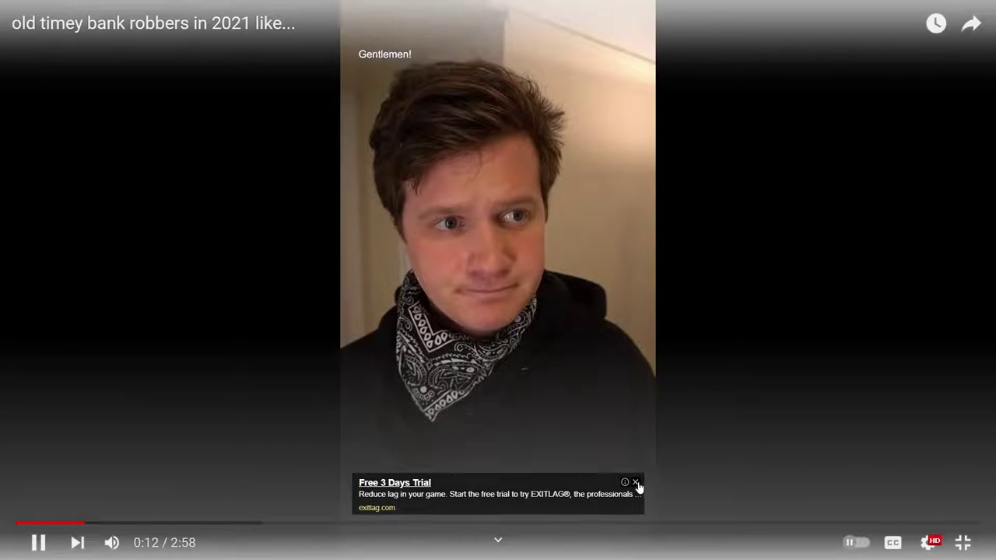
click(636, 484)
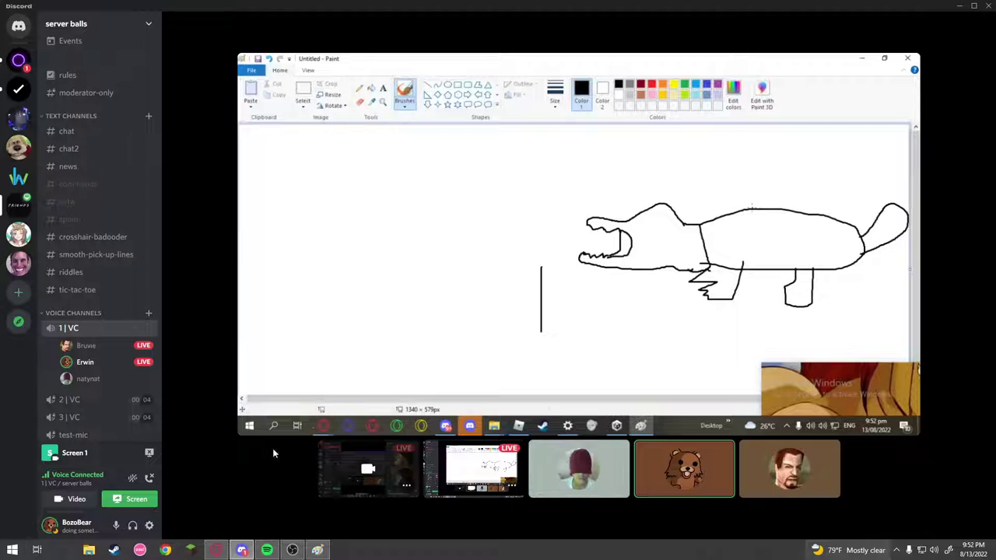
mouse_move(457, 490)
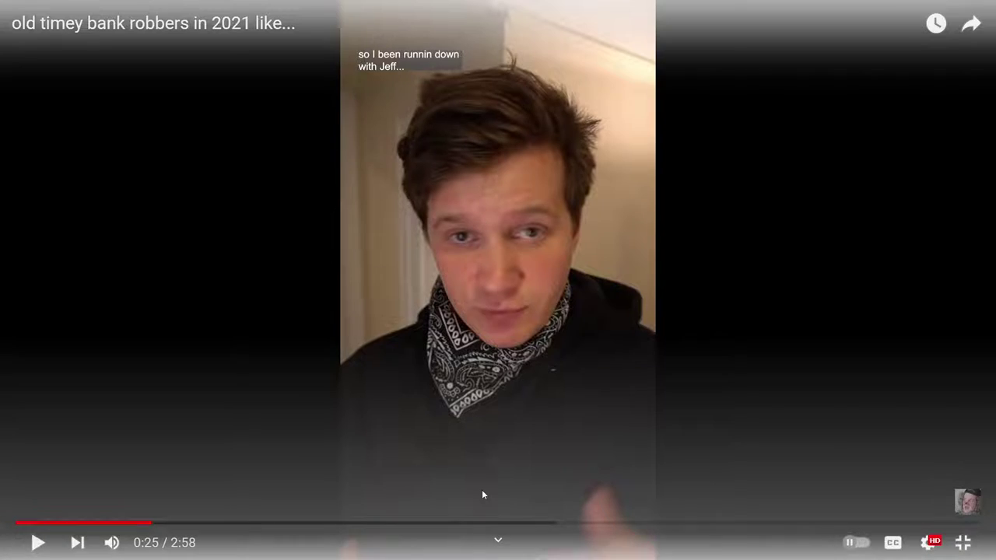
click(482, 495)
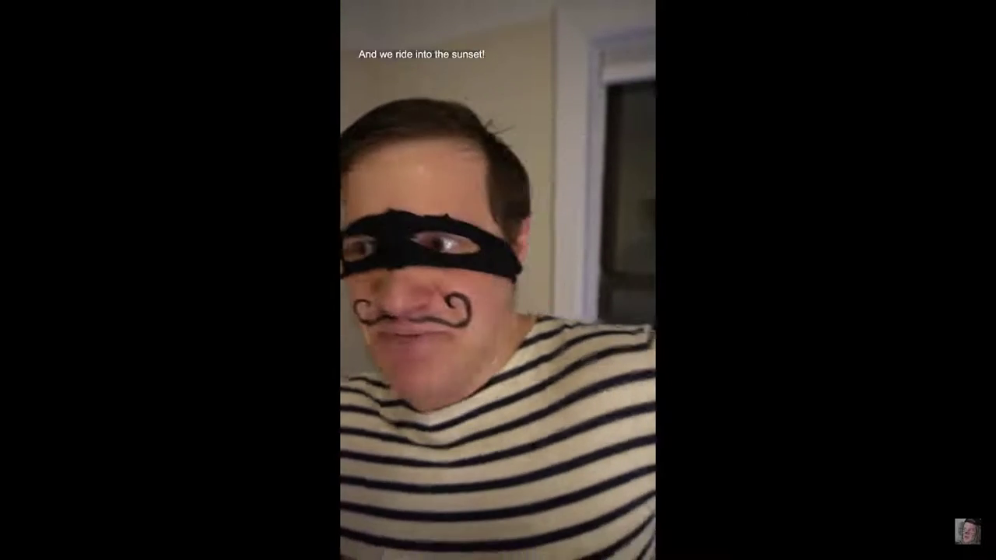
key(space)
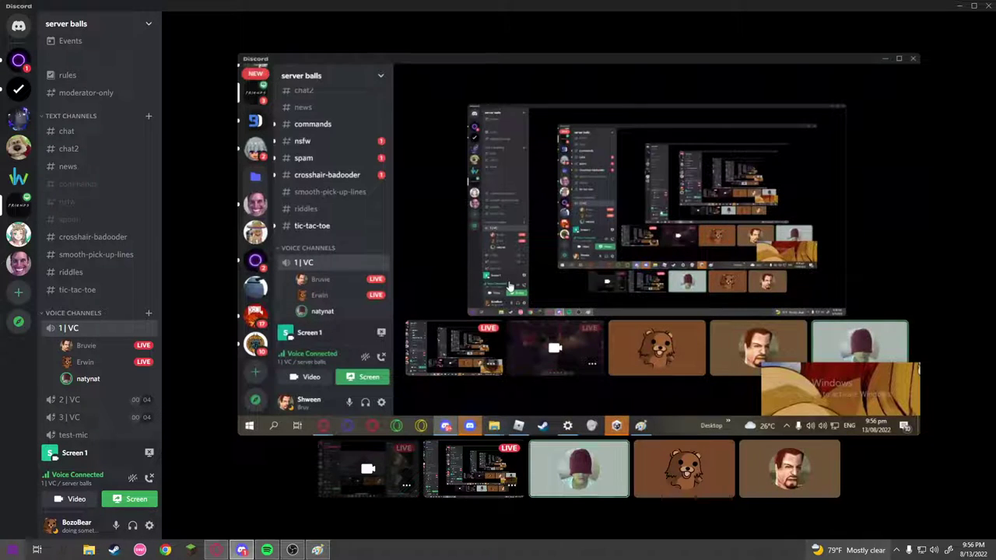
- Set the user volume of the last-listed voice channel participant to 101% and that of the first-listed participant to 100%
right_click(87, 378)
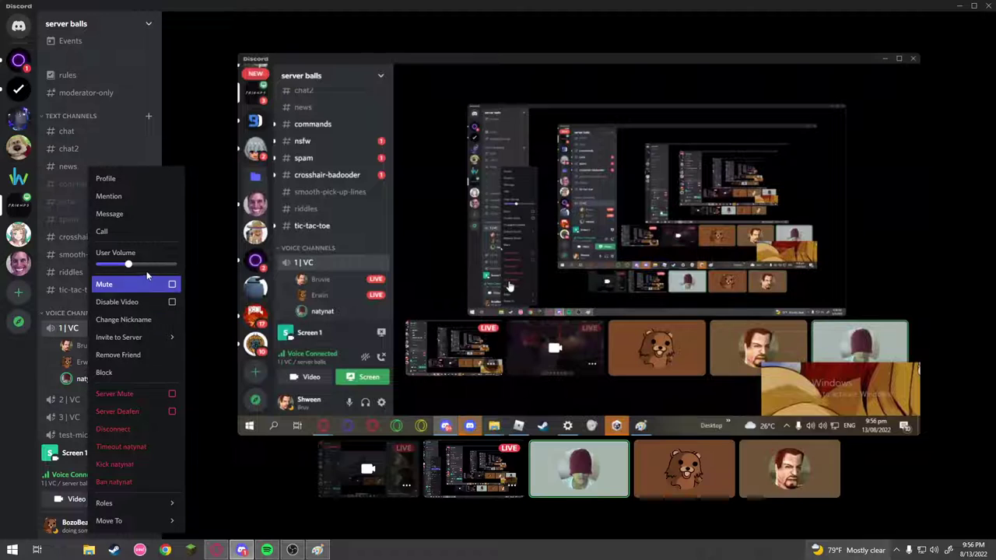
drag(130, 264, 138, 264)
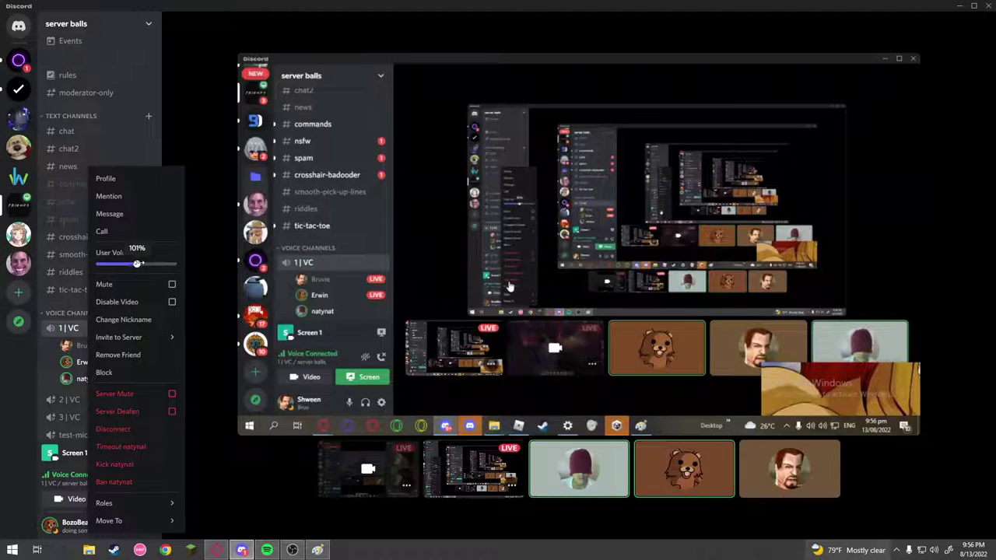
mouse_move(156, 337)
click(200, 415)
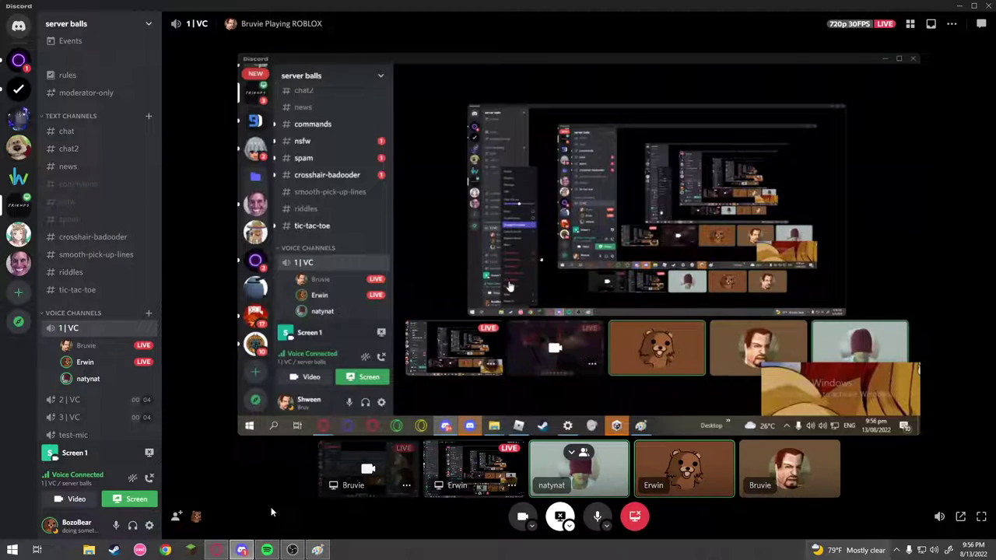
right_click(104, 359)
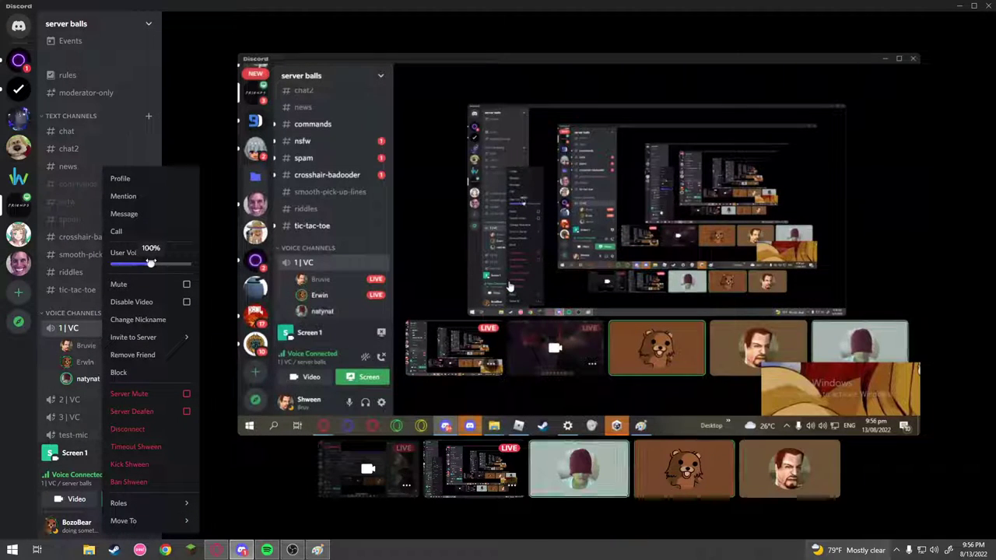
drag(150, 263, 151, 264)
click(269, 457)
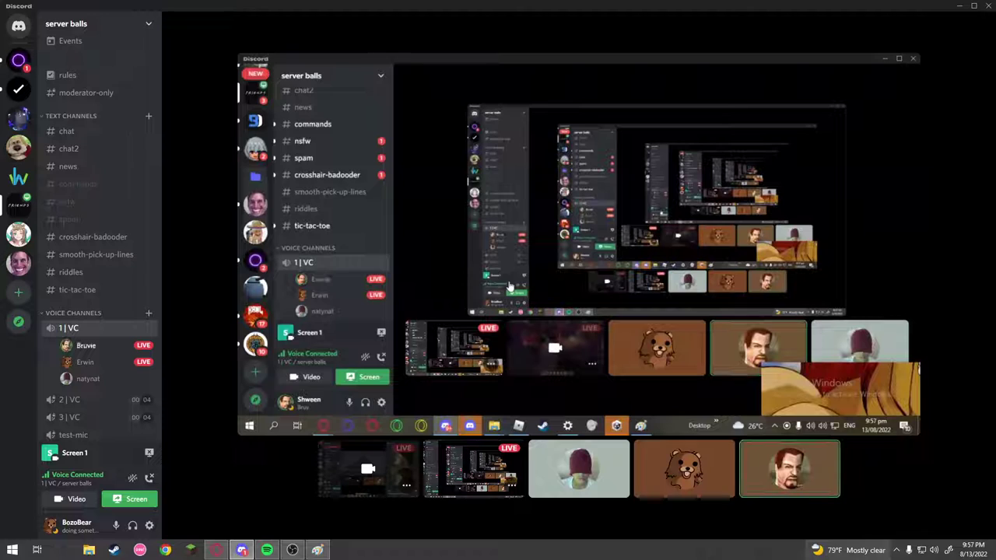
- Toggle playback of the bank robbers video while keeping the Discord call's stream in view
key(XF86AudioPlay)
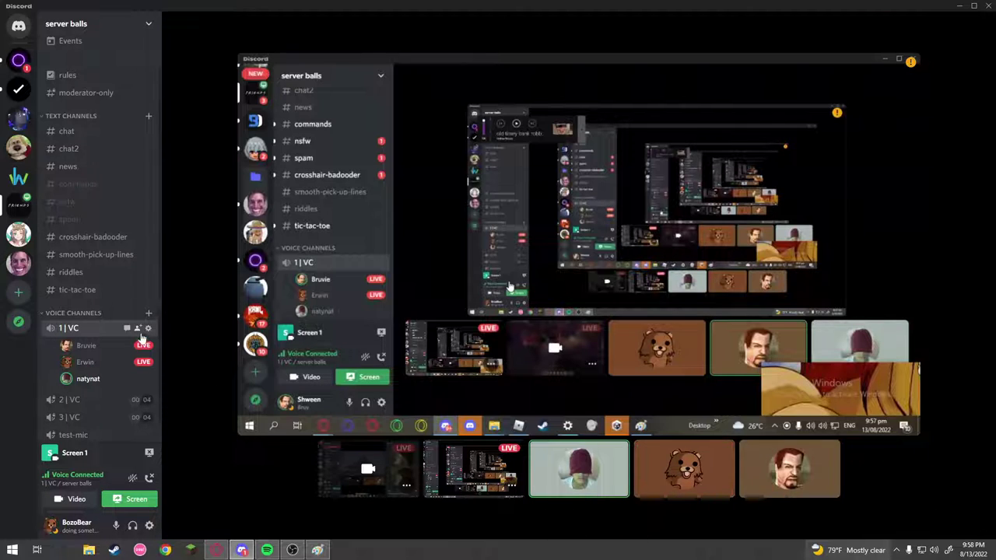
mouse_move(268, 515)
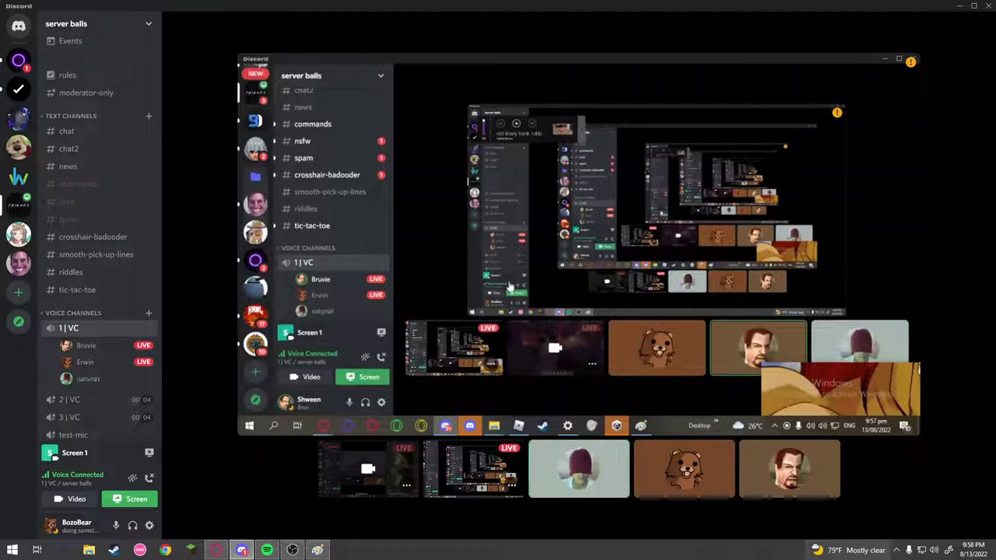
mouse_move(181, 465)
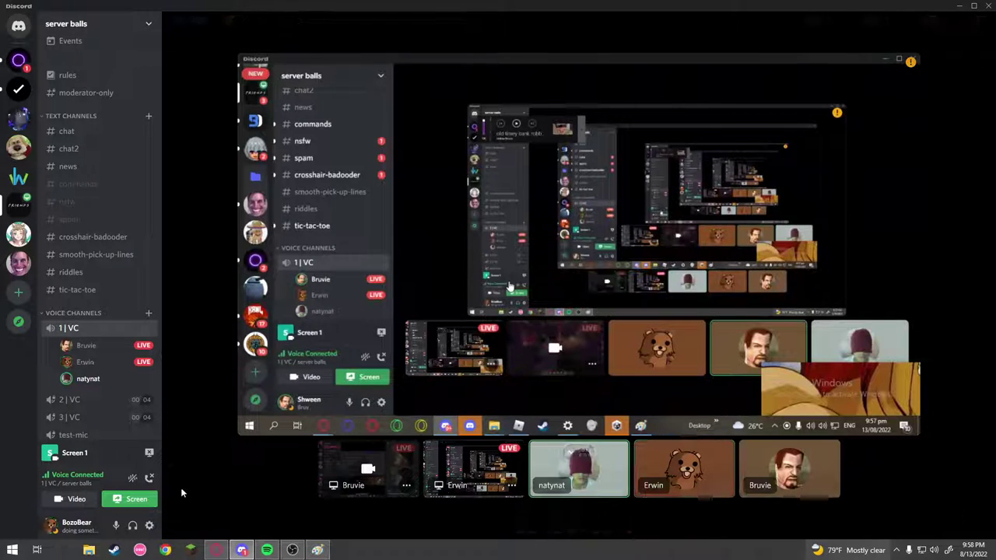